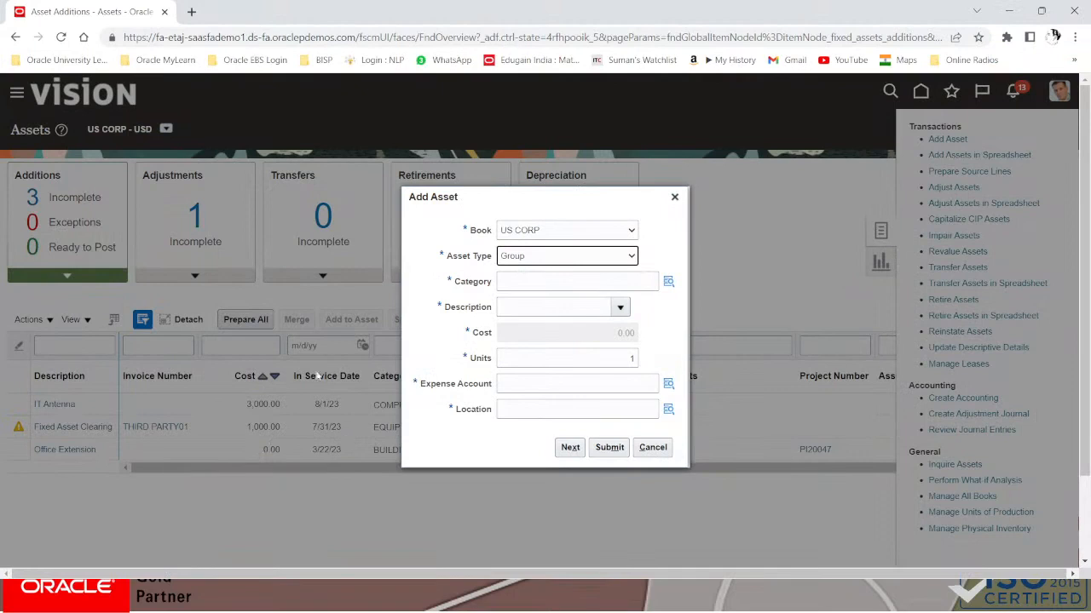
Set the new asset's type to Capitalized and its category to EQUIPMENT-OFFICE, picked from the category search results
click(564, 260)
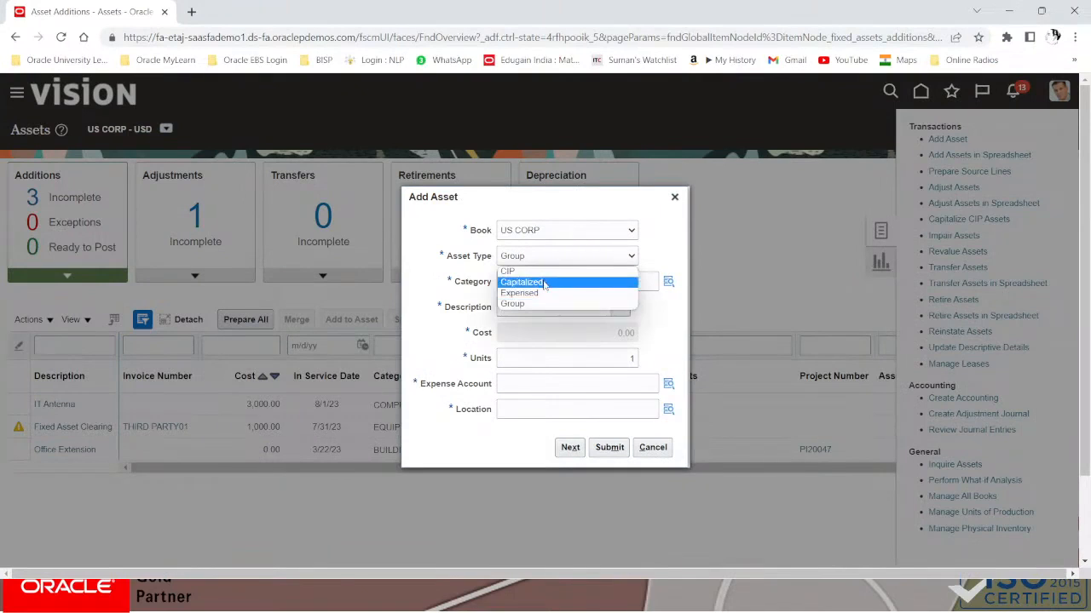
click(543, 281)
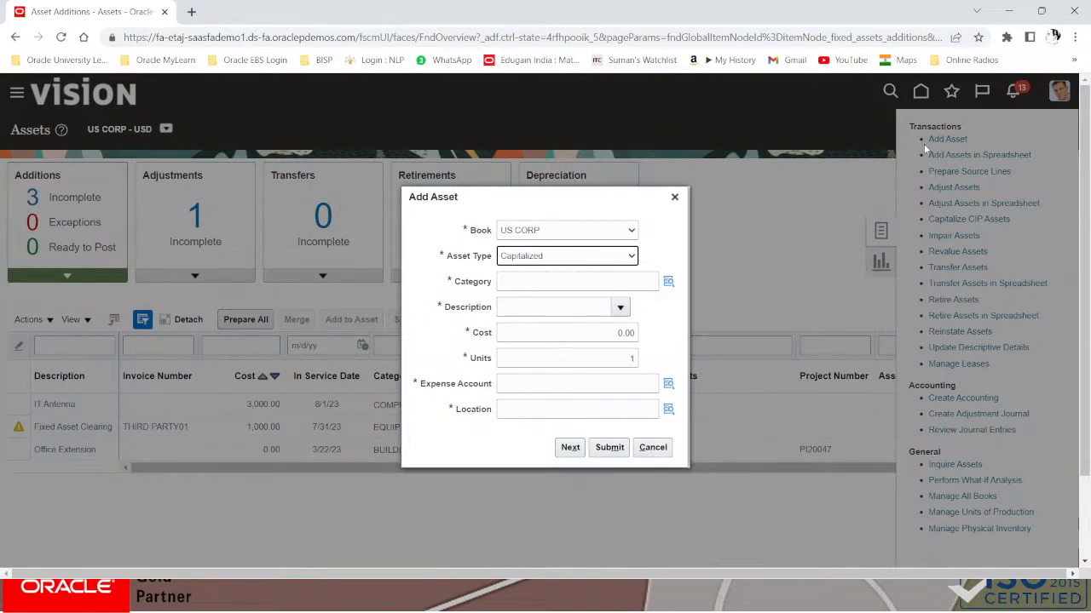
click(572, 280)
click(669, 283)
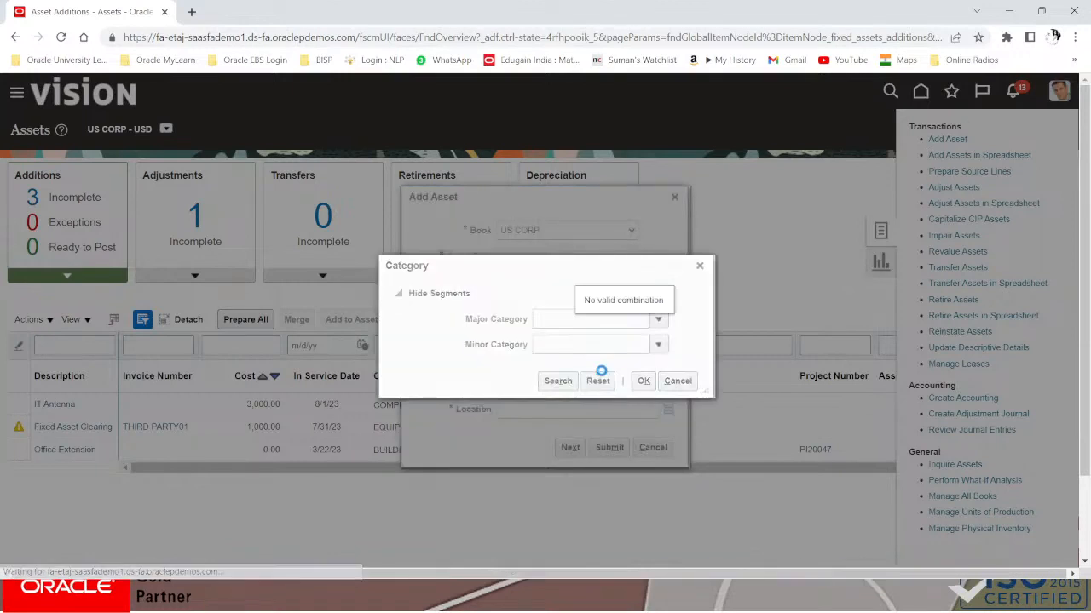
click(561, 381)
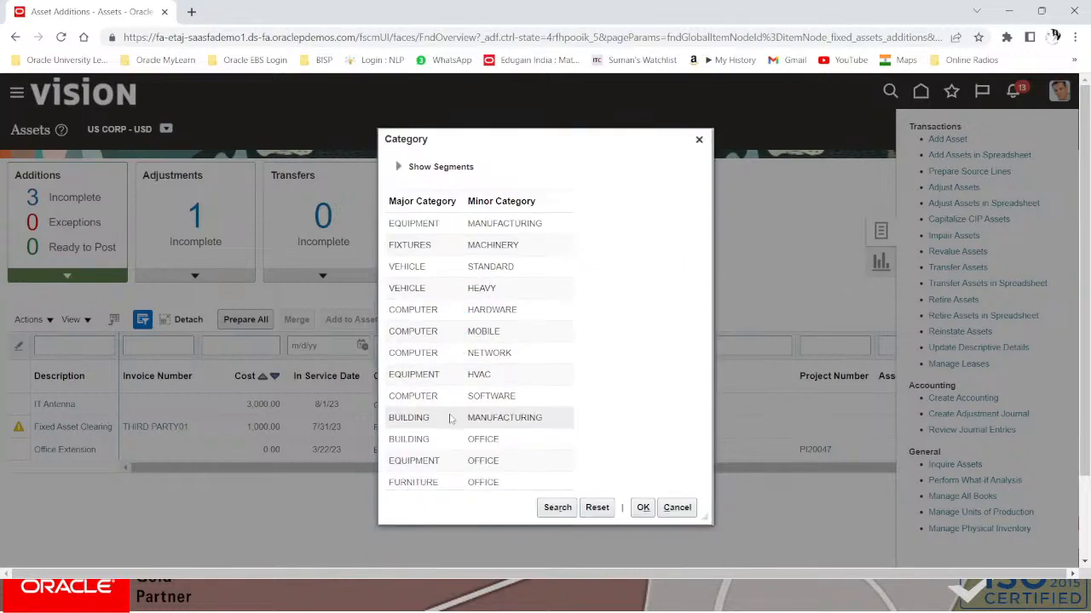
click(430, 460)
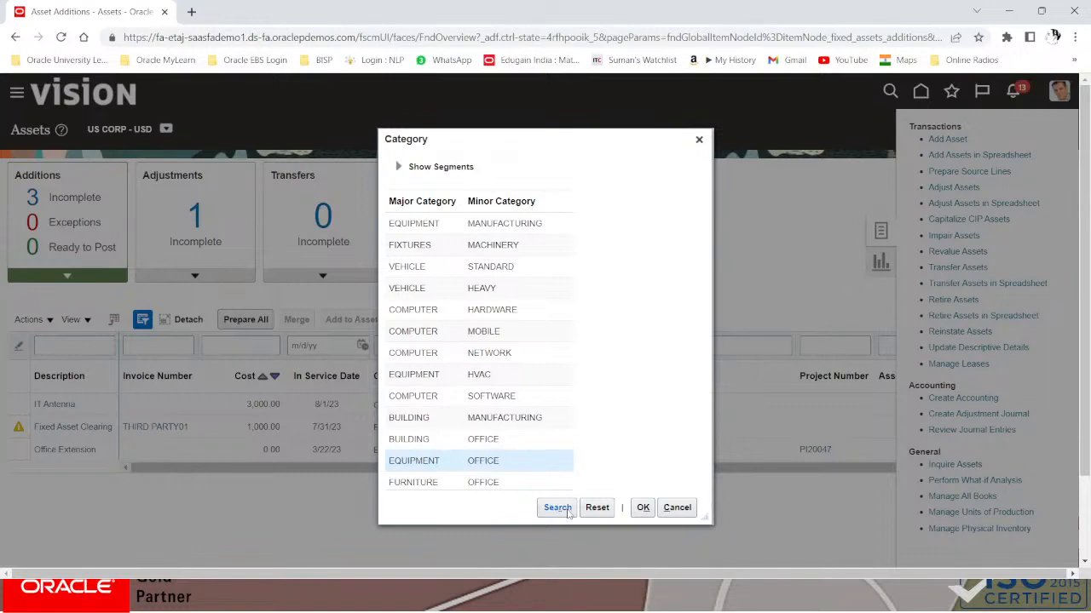
click(641, 509)
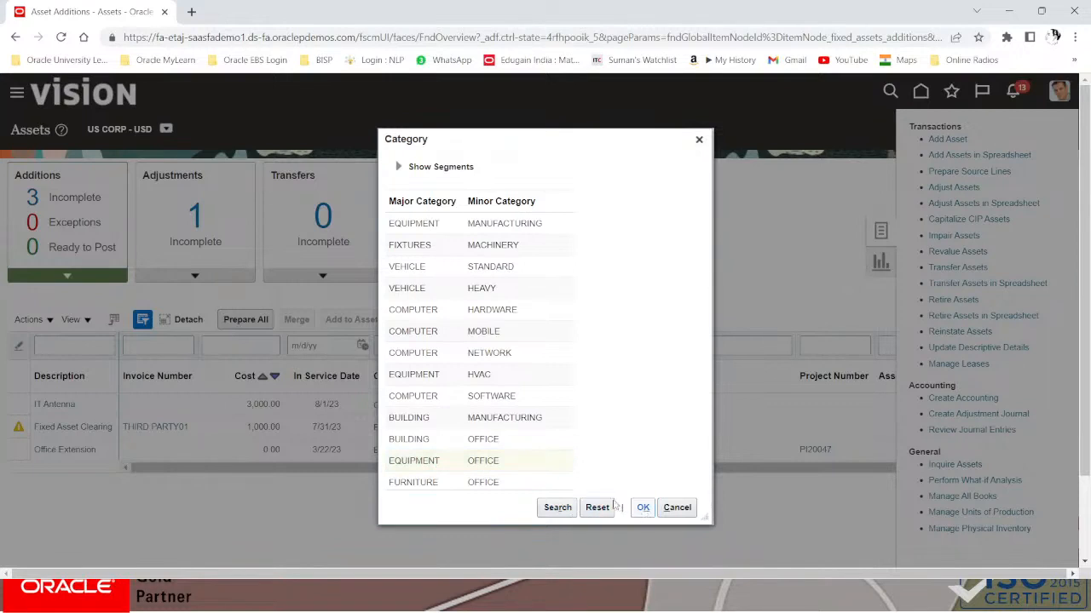
Enter AIR COOLER as the description of the new asset
click(548, 303)
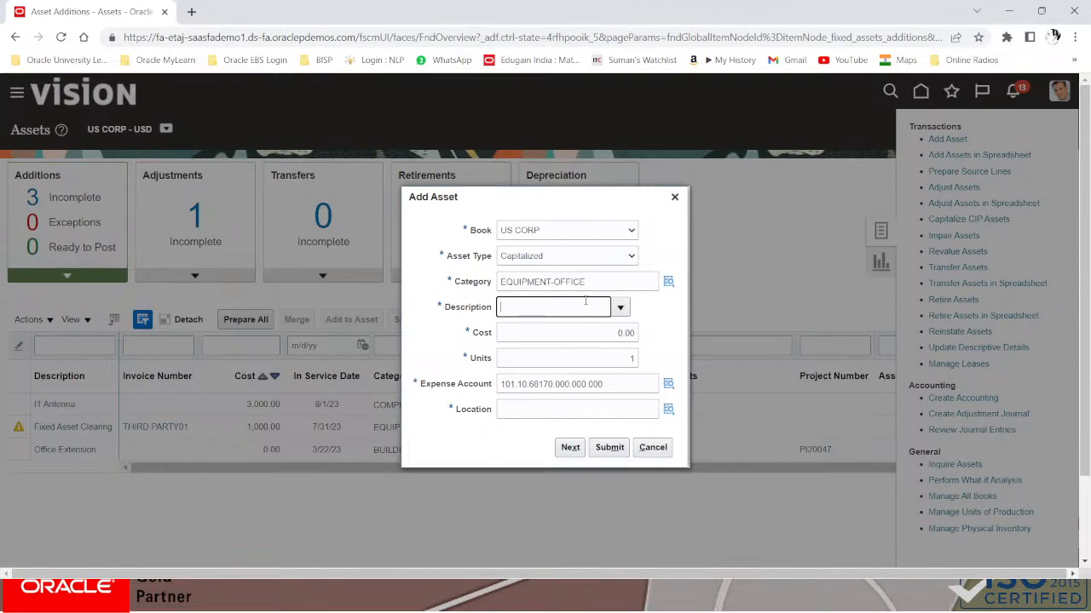
text(AIR)
text( COOL)
text(OLER)
key(Tab)
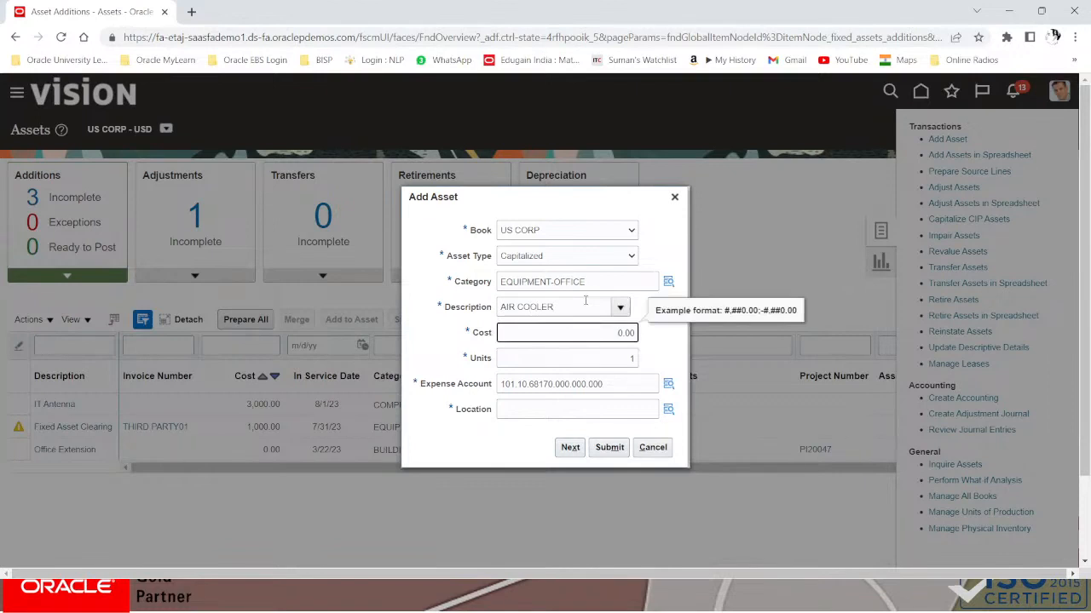
Set the asset's cost to 150 and its number of units to 5
key(BackSpace)
key(BackSpace)
key(BackSpace)
key(BackSpace)
text(150)
key(Tab)
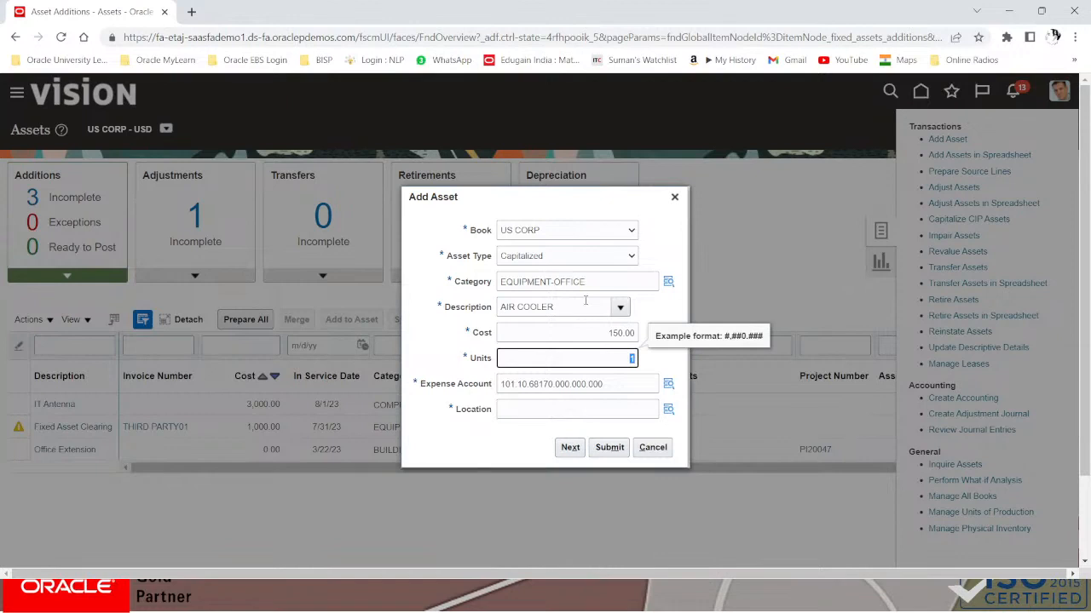
text(5)
key(Tab)
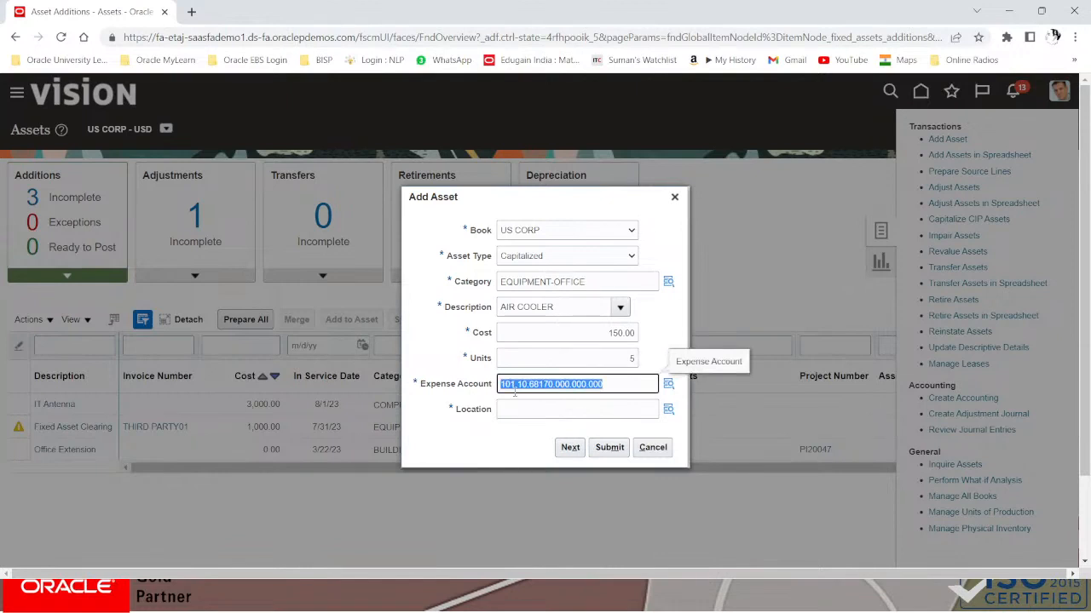
Review the segments of the default expense account and accept the combination
click(669, 386)
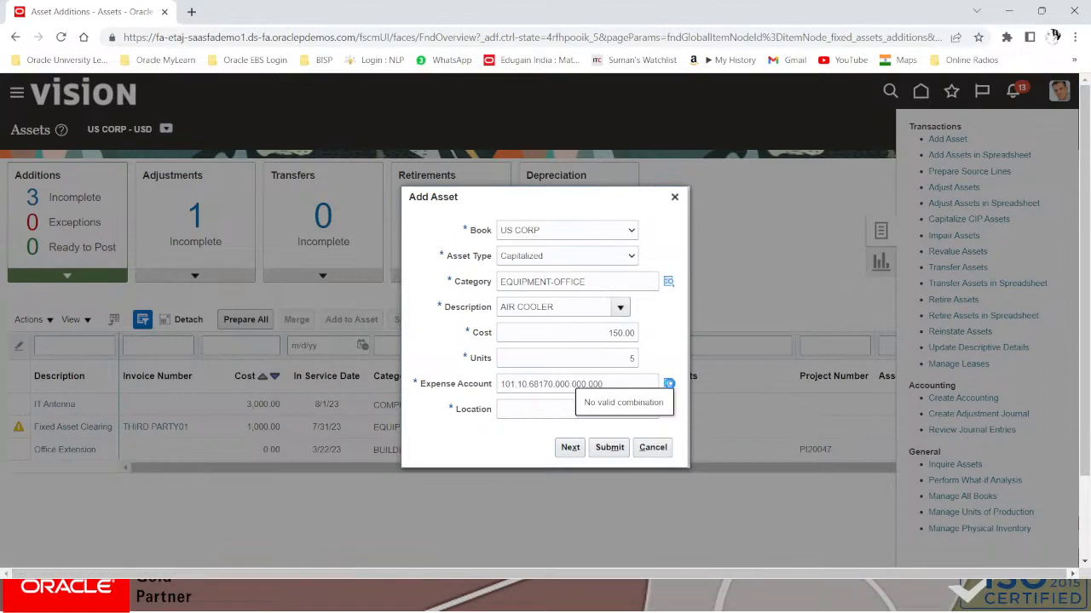
click(669, 385)
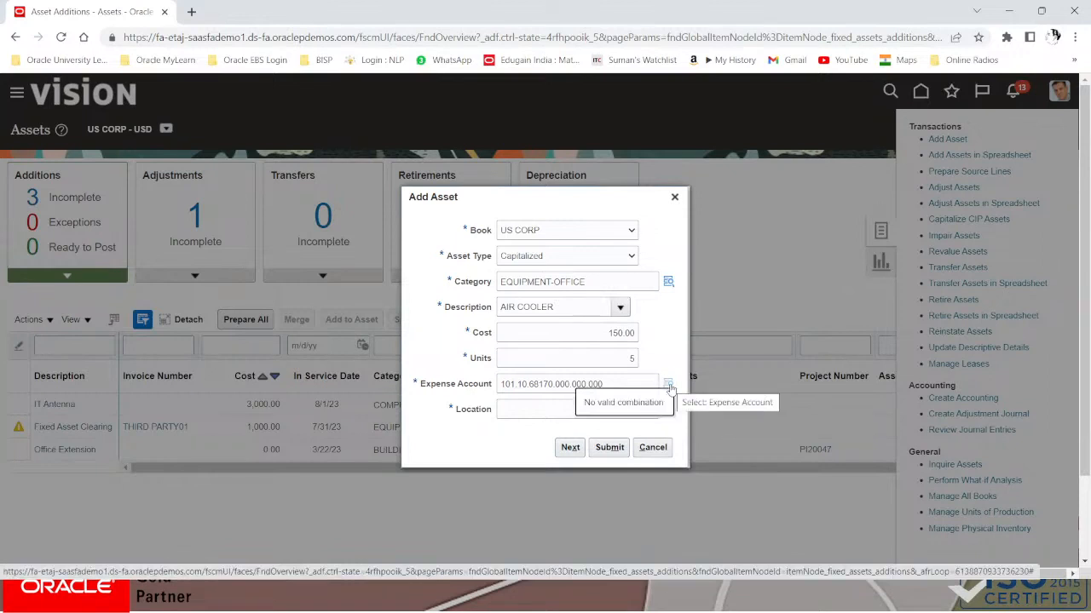
click(668, 384)
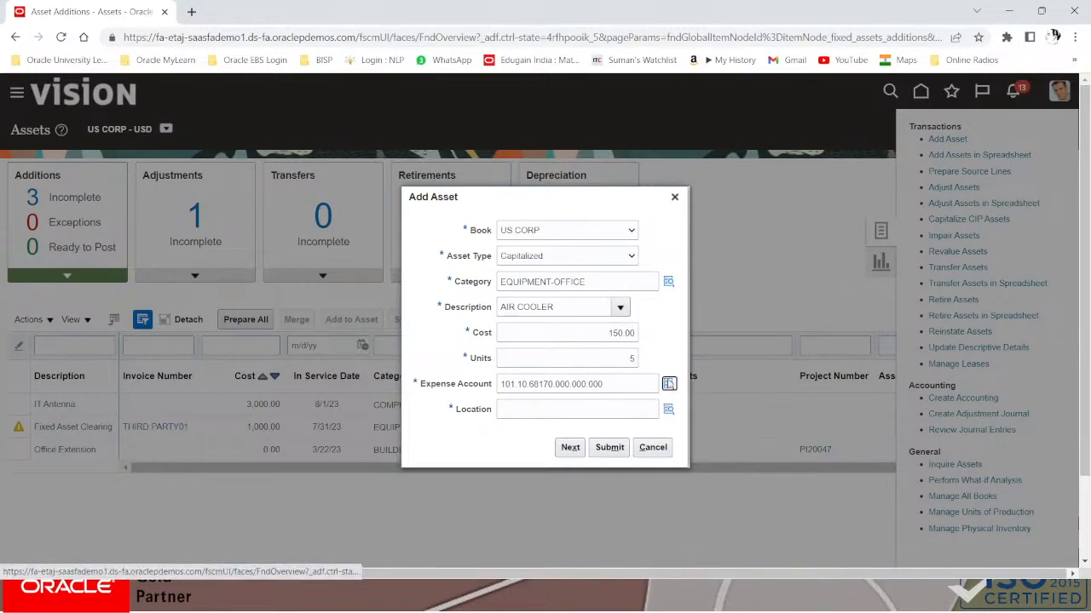
click(670, 384)
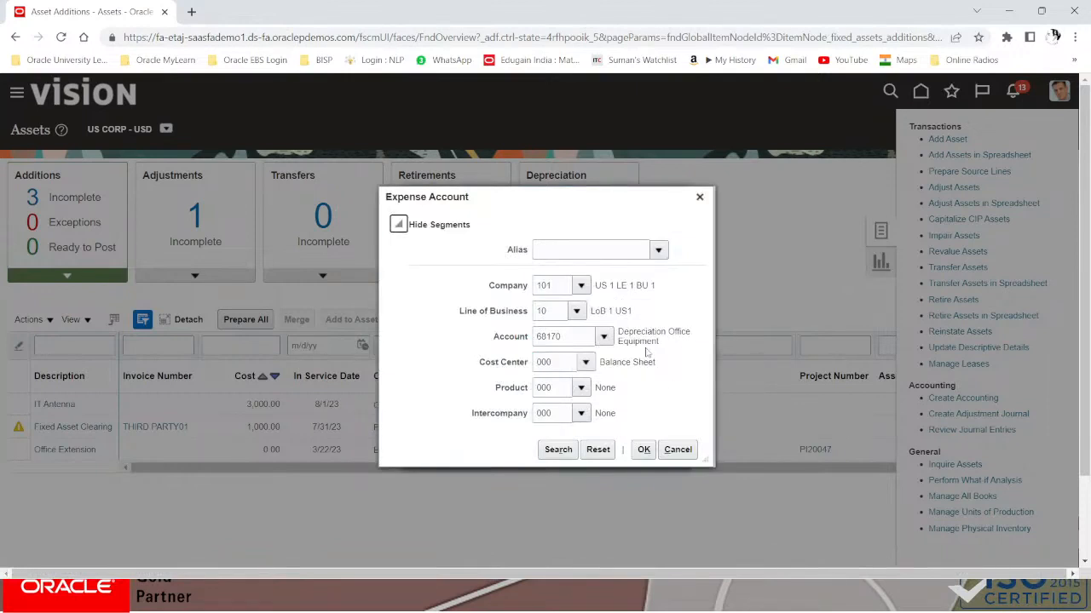
click(643, 450)
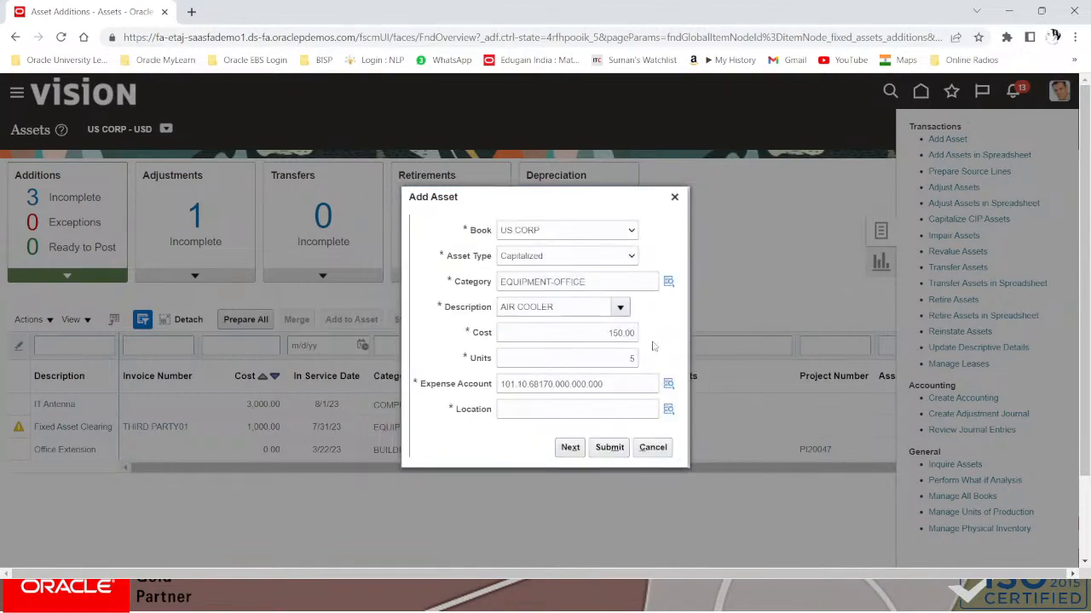
Assign the location USA, WASHINGTON, SEATTLE to the asset from the location search results
click(578, 409)
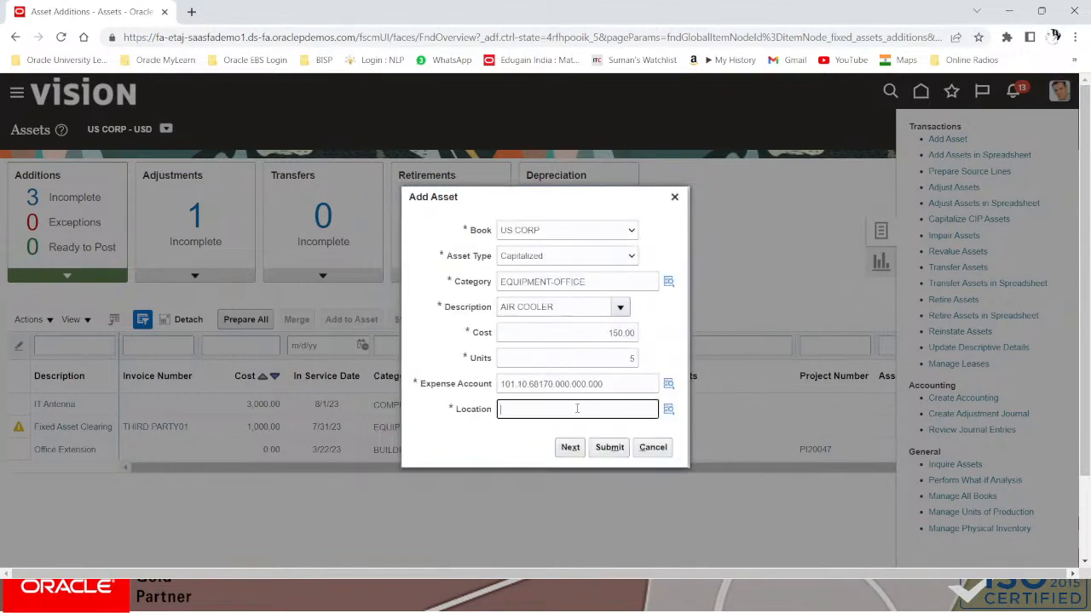
click(670, 410)
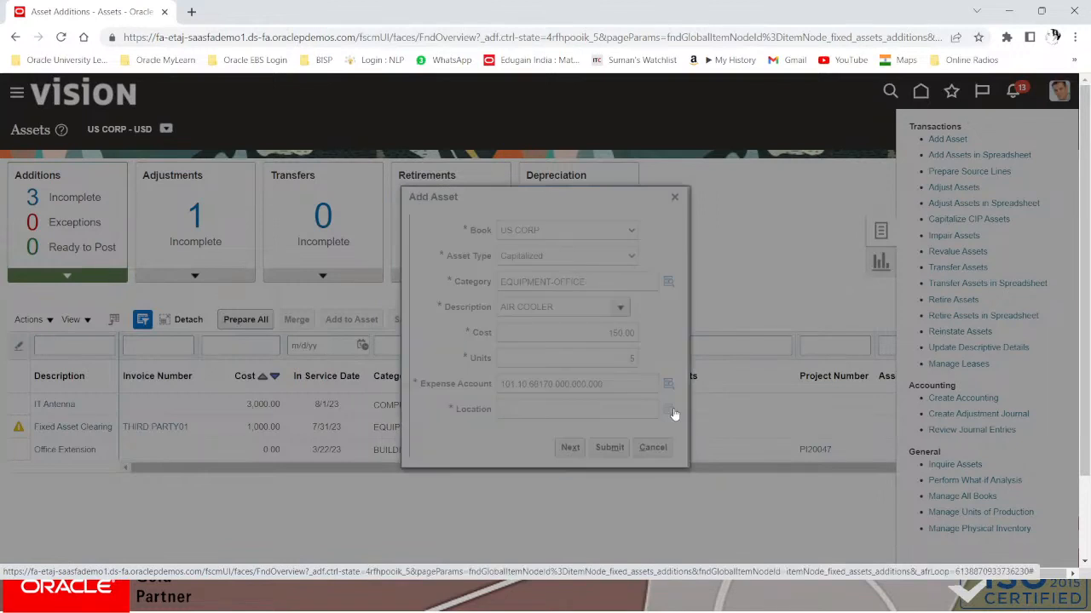
click(557, 408)
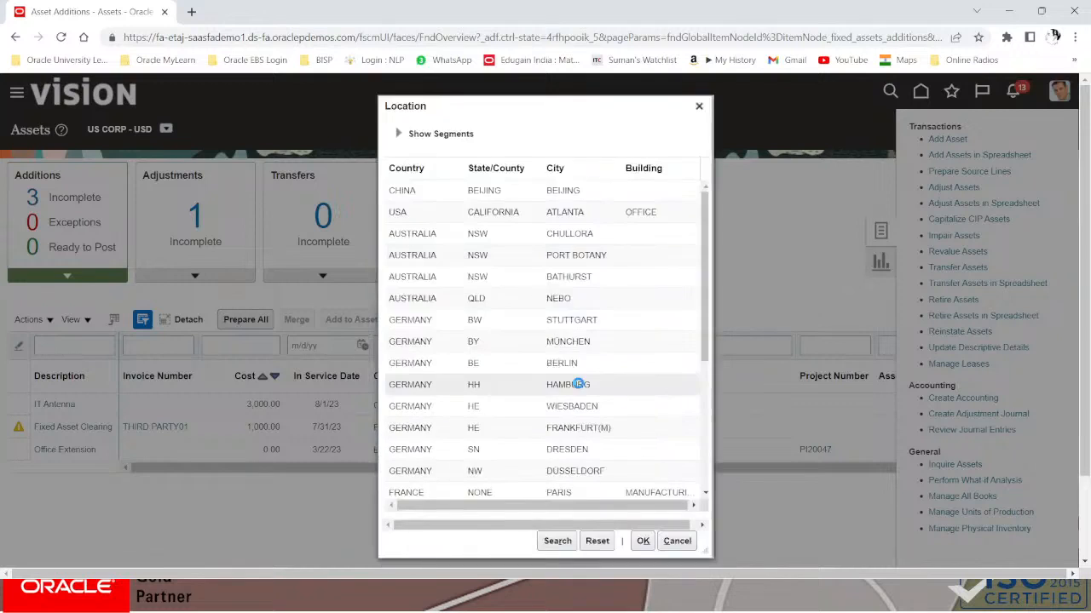
scroll(707, 320, down, 5)
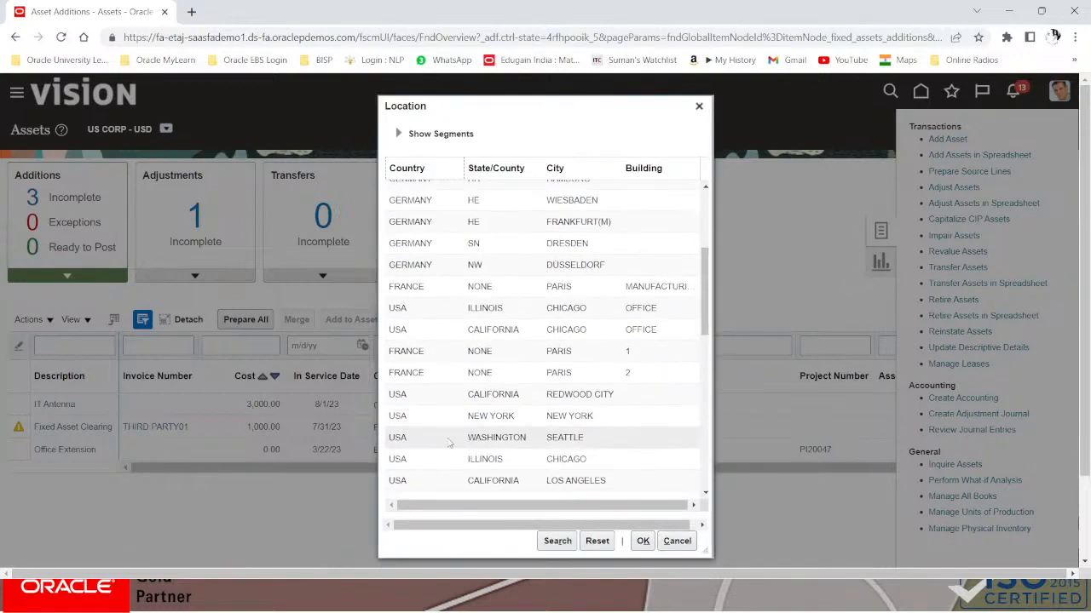
click(447, 438)
double_click(525, 438)
click(643, 542)
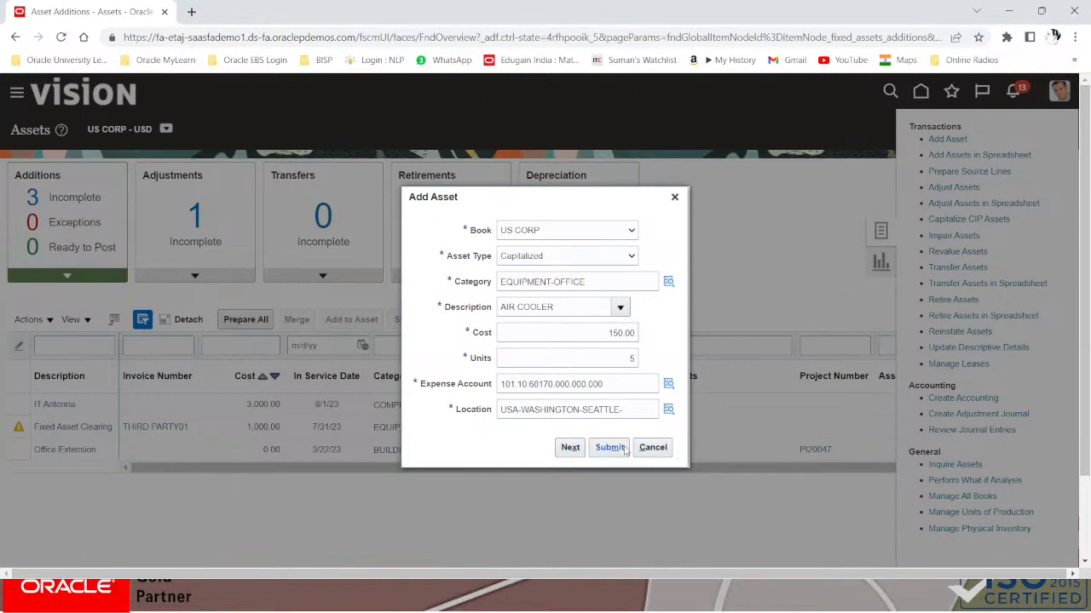
Continue to the detailed asset entry page and set the in-service date to 4/1/23
click(566, 449)
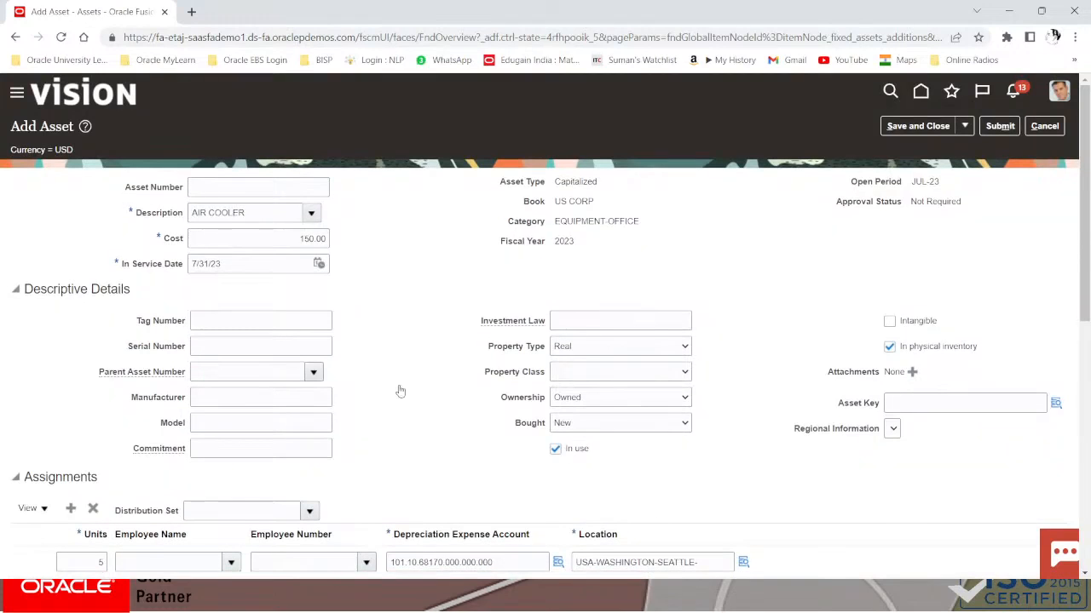
scroll(254, 266, down, 1)
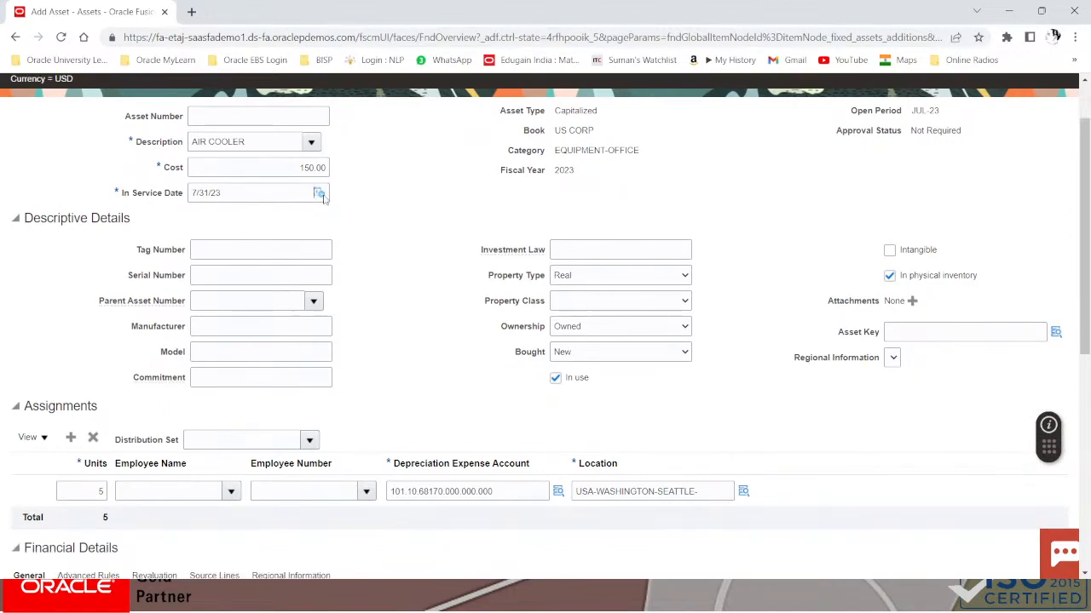
click(319, 193)
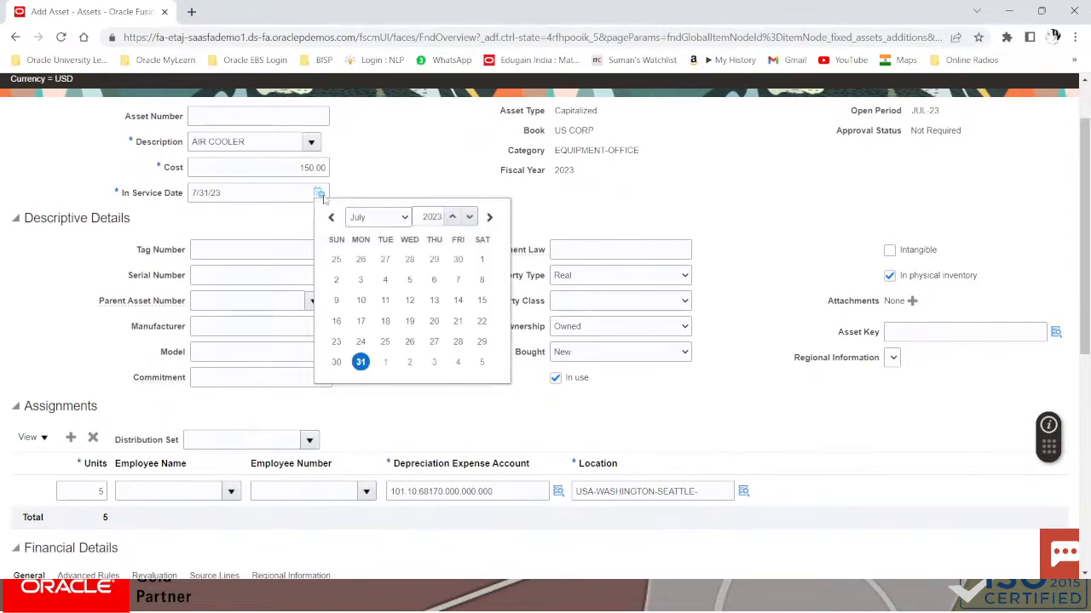
click(389, 220)
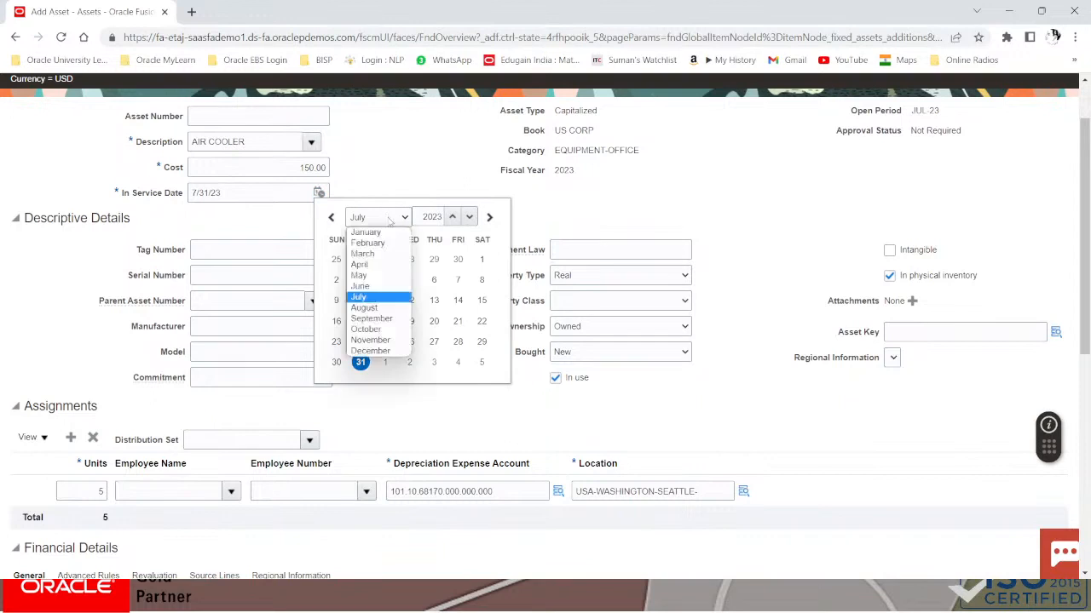
click(374, 266)
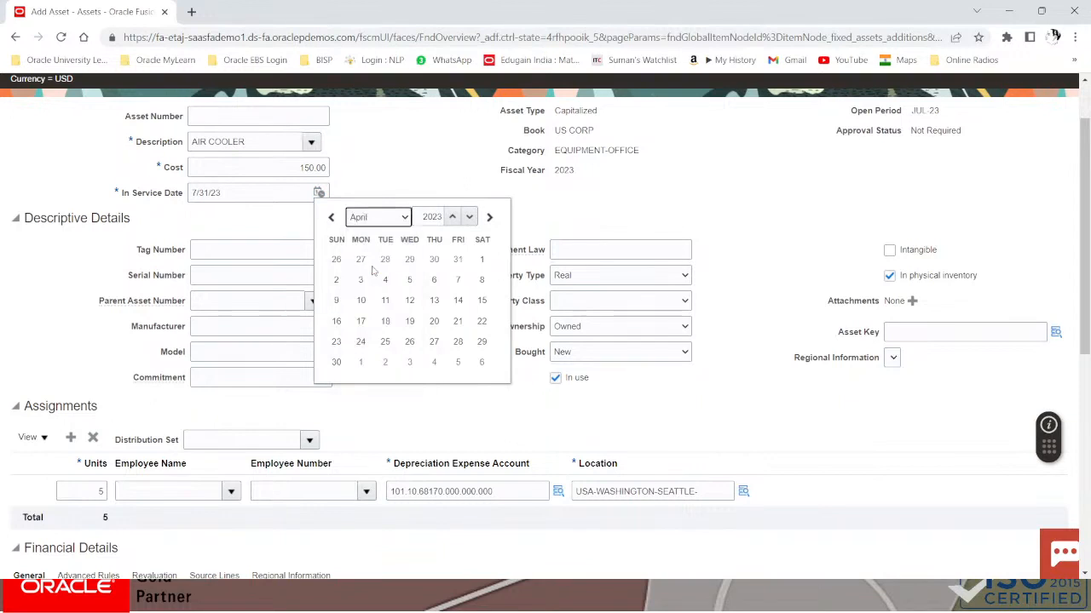
click(481, 259)
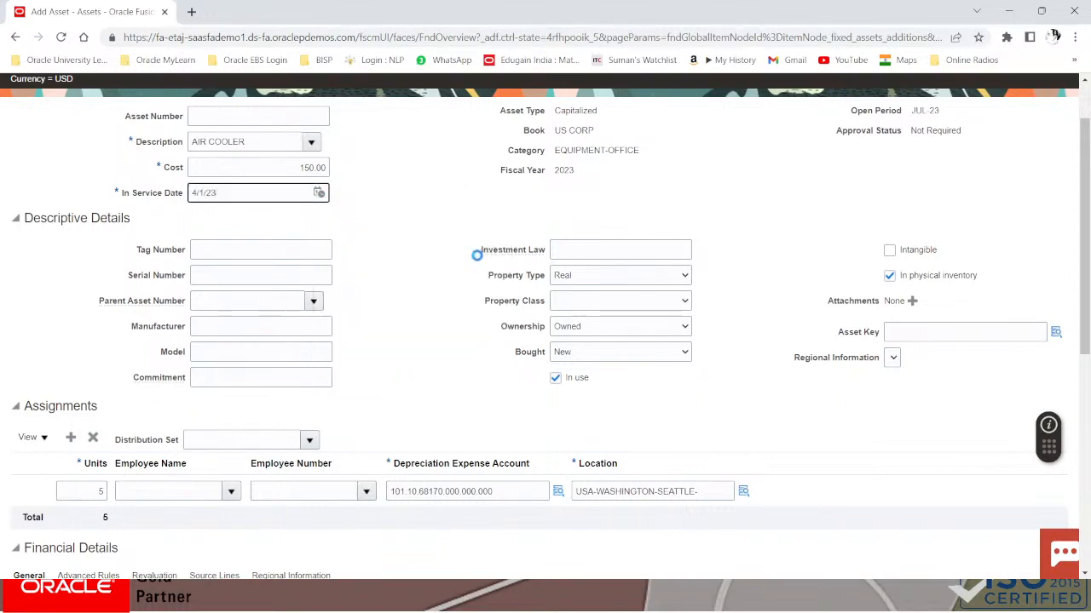
Fill in the descriptive details with tag number COOLER-01, manufacturer SUMSUNG and model DX10350
click(265, 250)
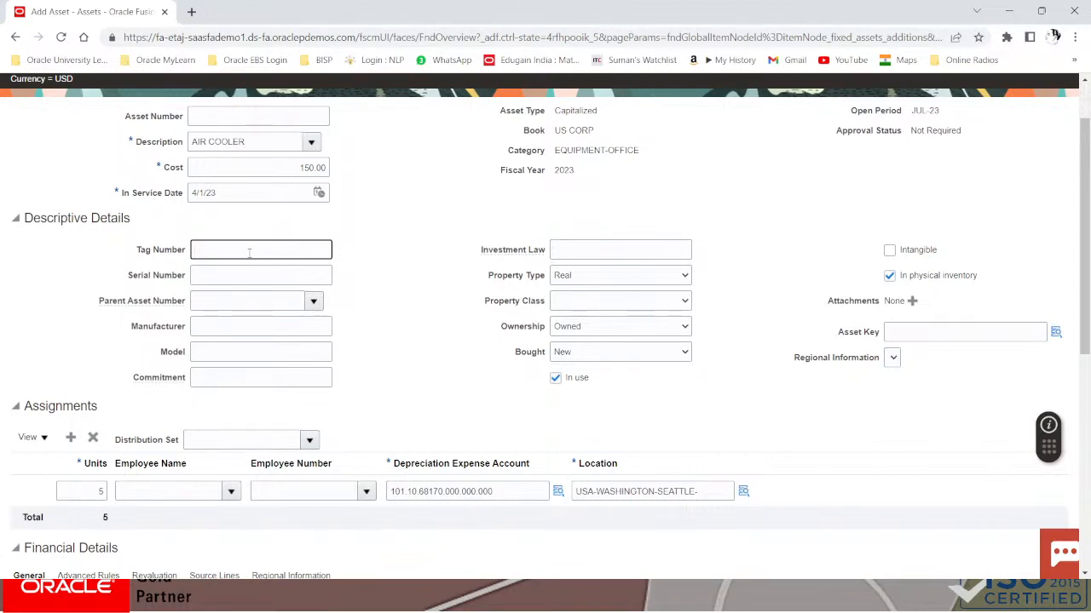
text(OLER- 01)
key(Tab)
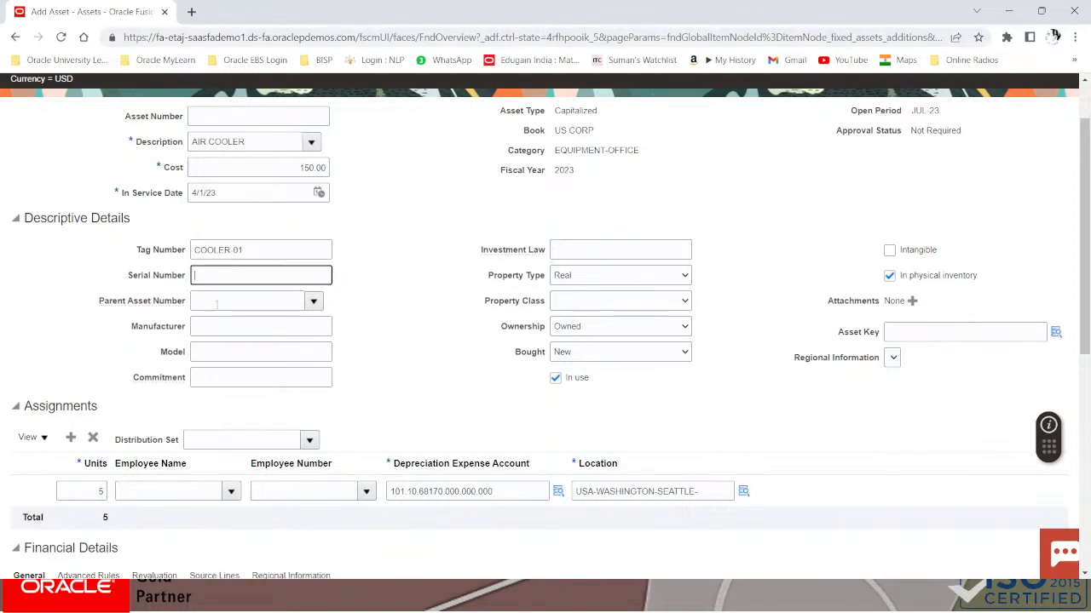
click(218, 327)
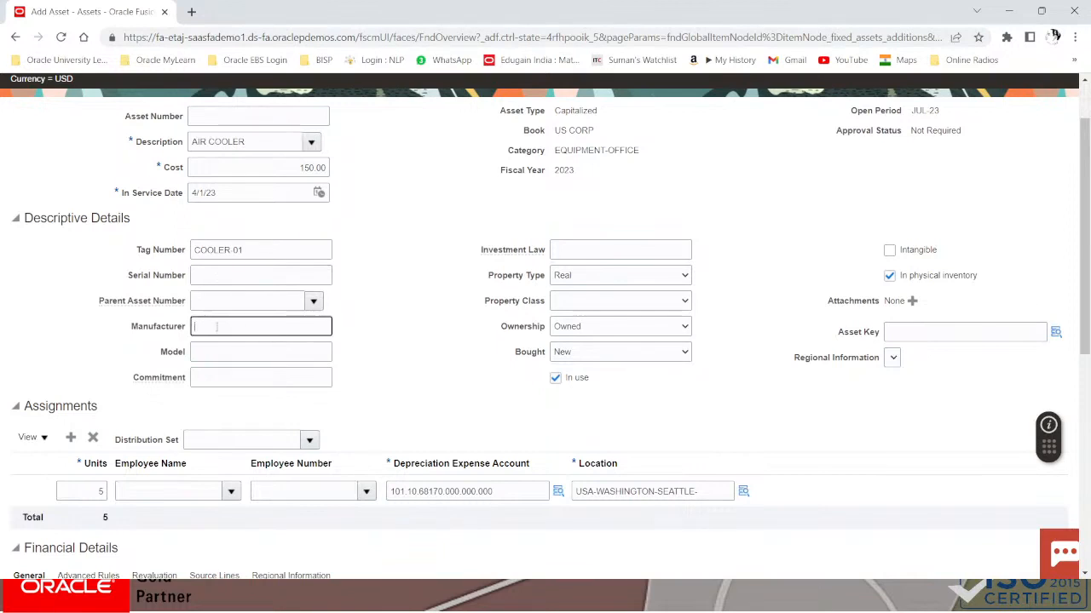
text(SUMSUNG)
click(237, 355)
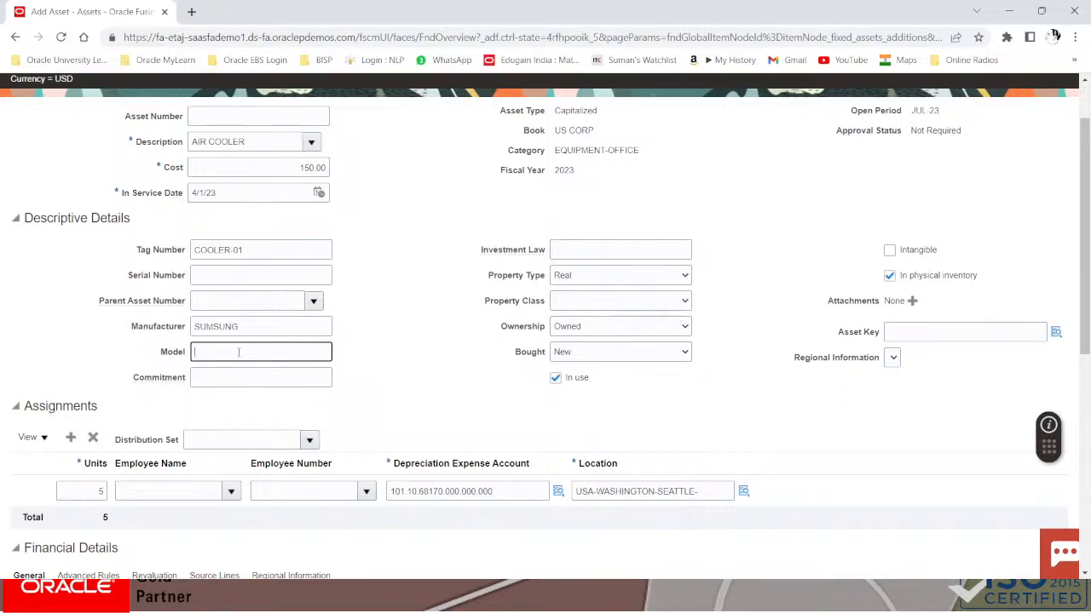
text(DX10350)
Set the salvage value percent to 0.05 in the asset's general financial details
scroll(863, 357, down, 3)
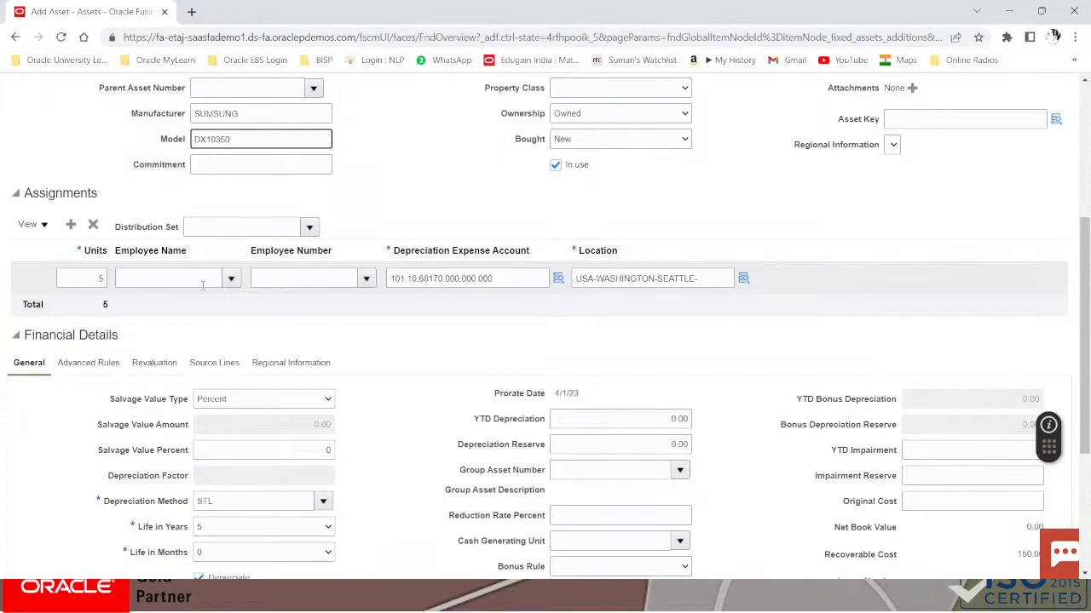
scroll(203, 286, down, 2)
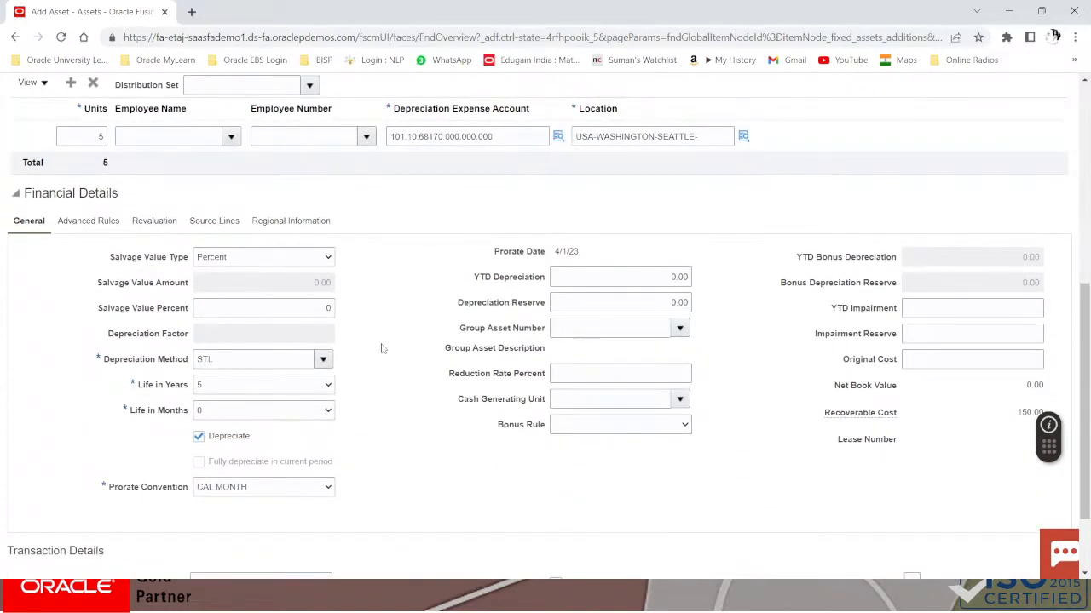
scroll(349, 348, up, 5)
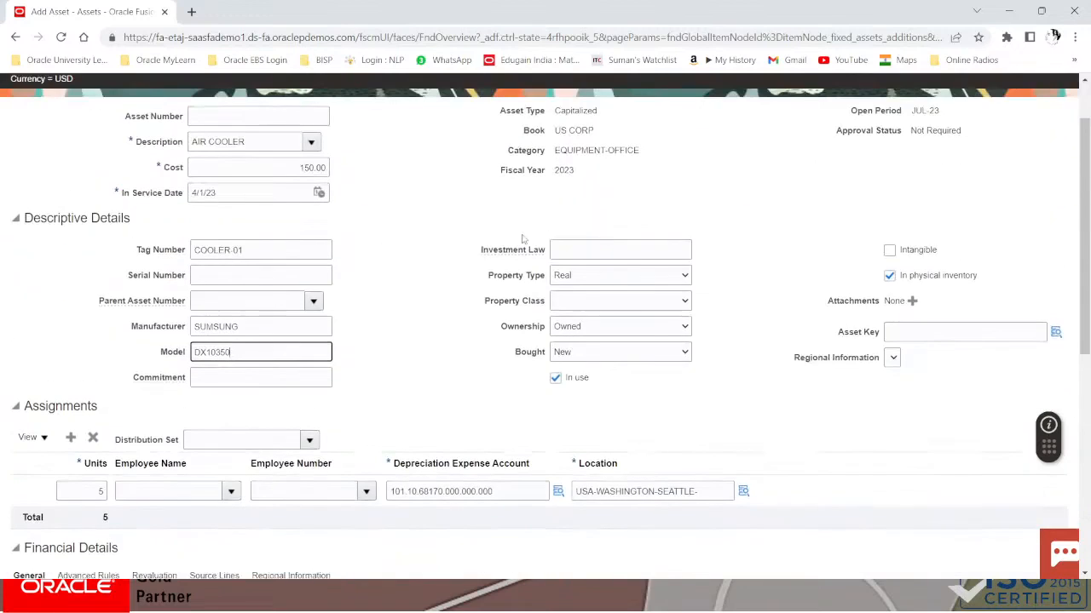
drag(555, 150, 647, 153)
scroll(404, 412, down, 3)
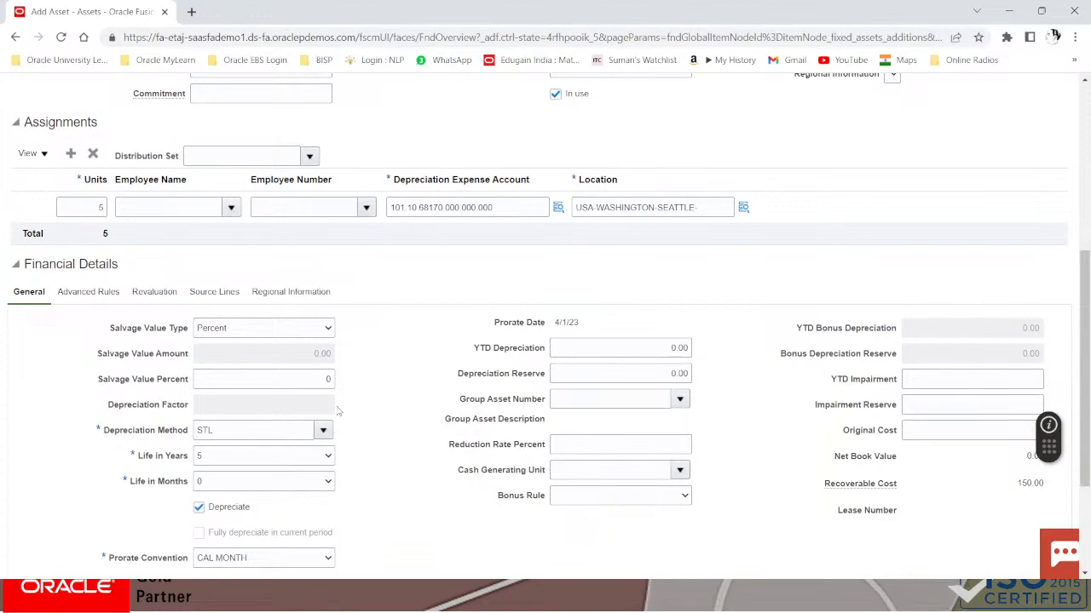
click(303, 379)
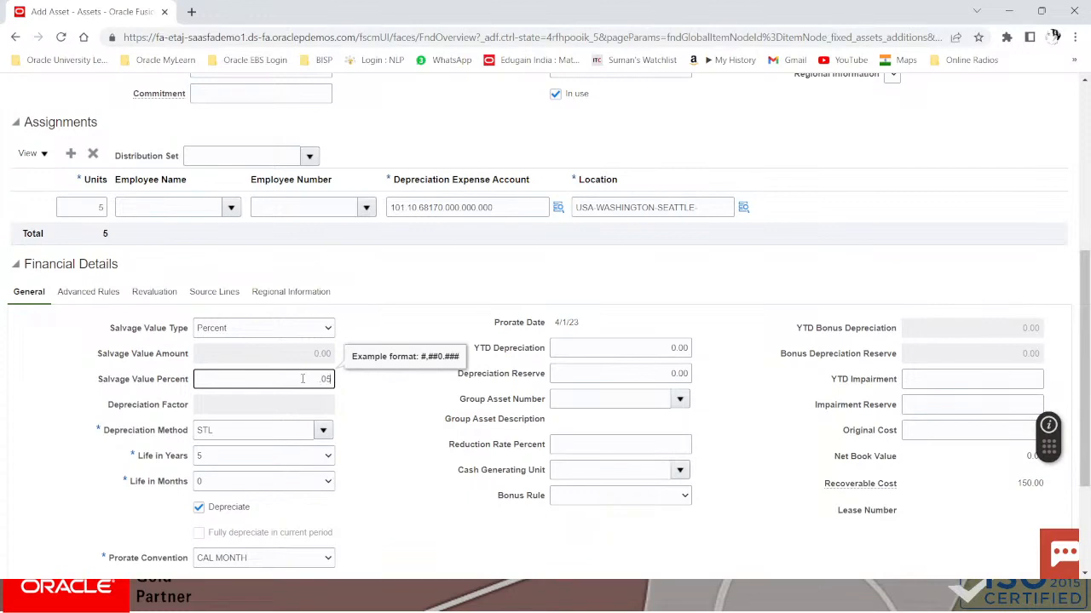
key(Tab)
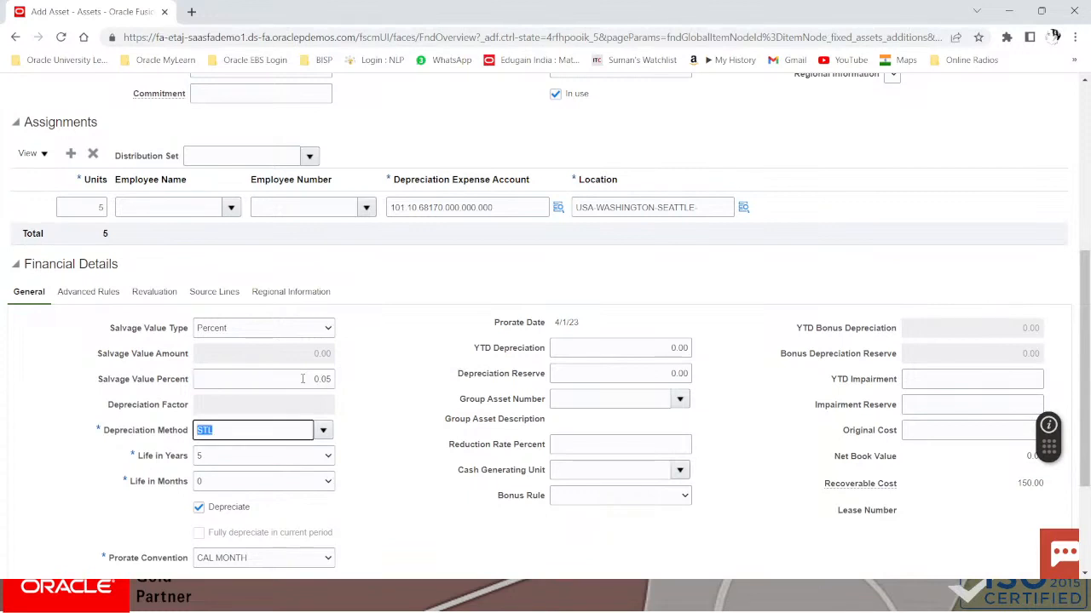
Examine the asset's life in months, YTD depreciation and the available group asset numbers
scroll(309, 381, down, 3)
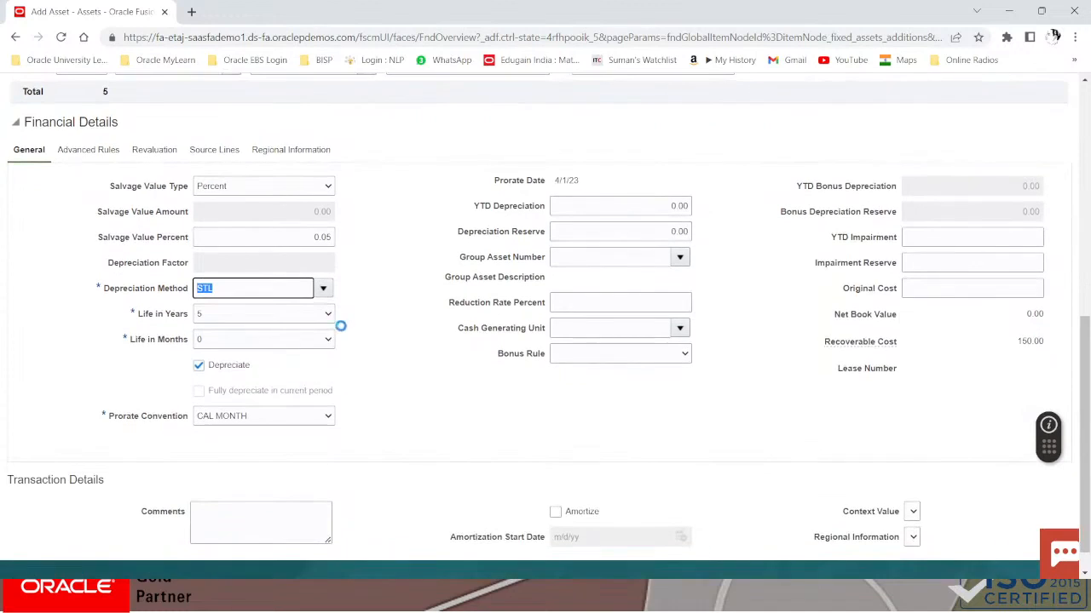
click(277, 340)
click(277, 340)
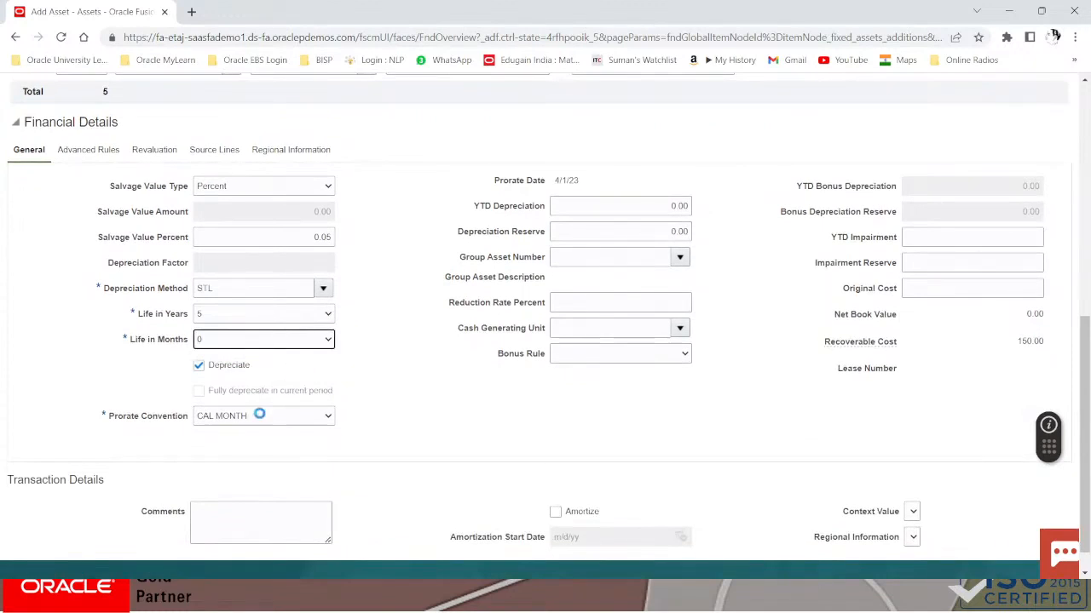
click(600, 206)
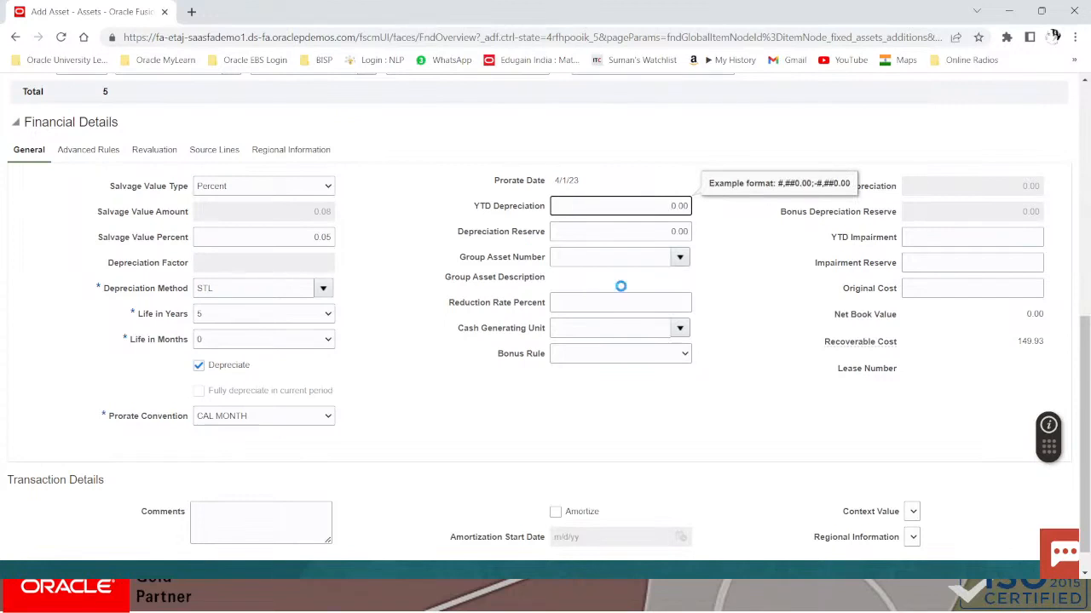
scroll(621, 288, down, 1)
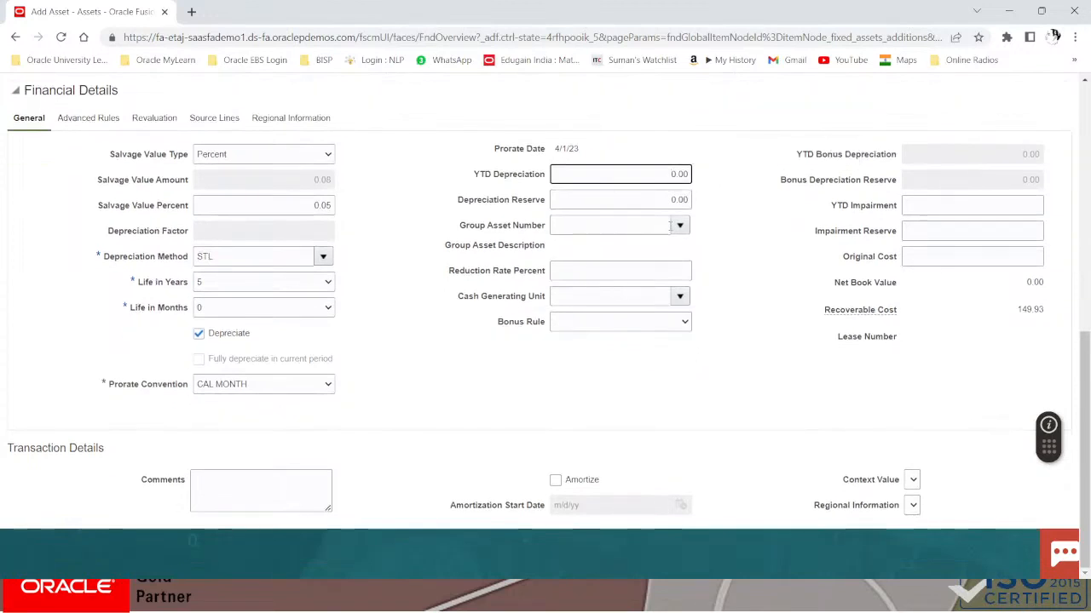
click(680, 225)
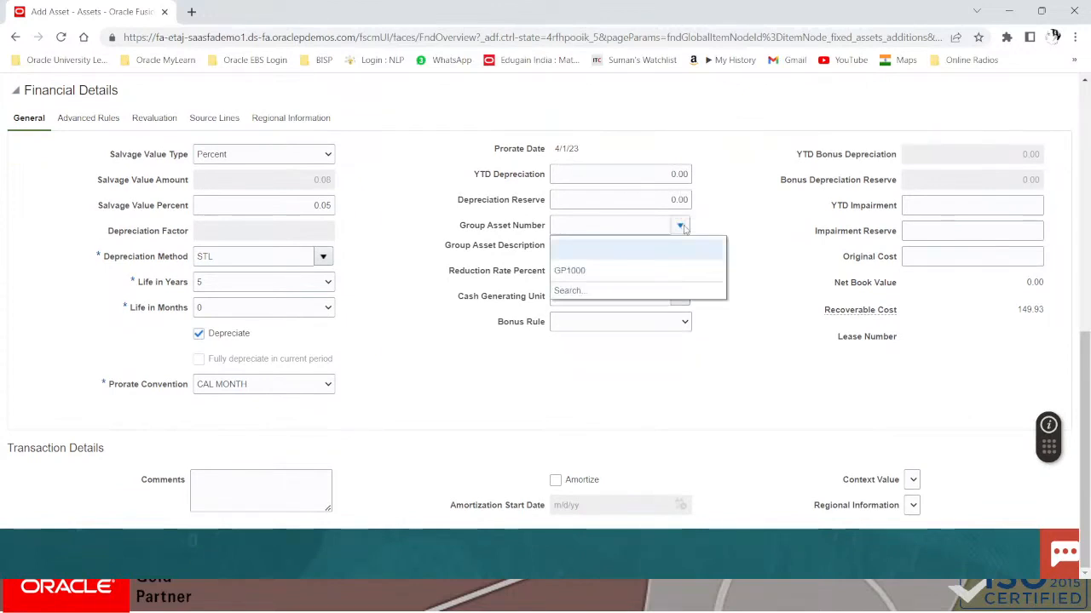
click(756, 180)
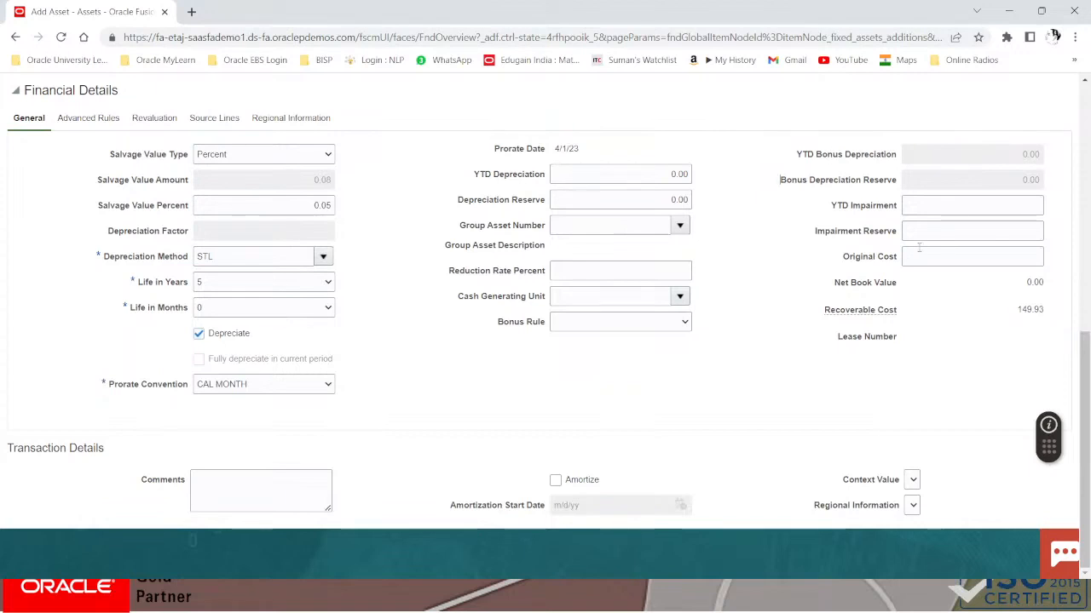
Examine the advanced rules and source lines in the financial details, and return to the general details
scroll(831, 393, up, 3)
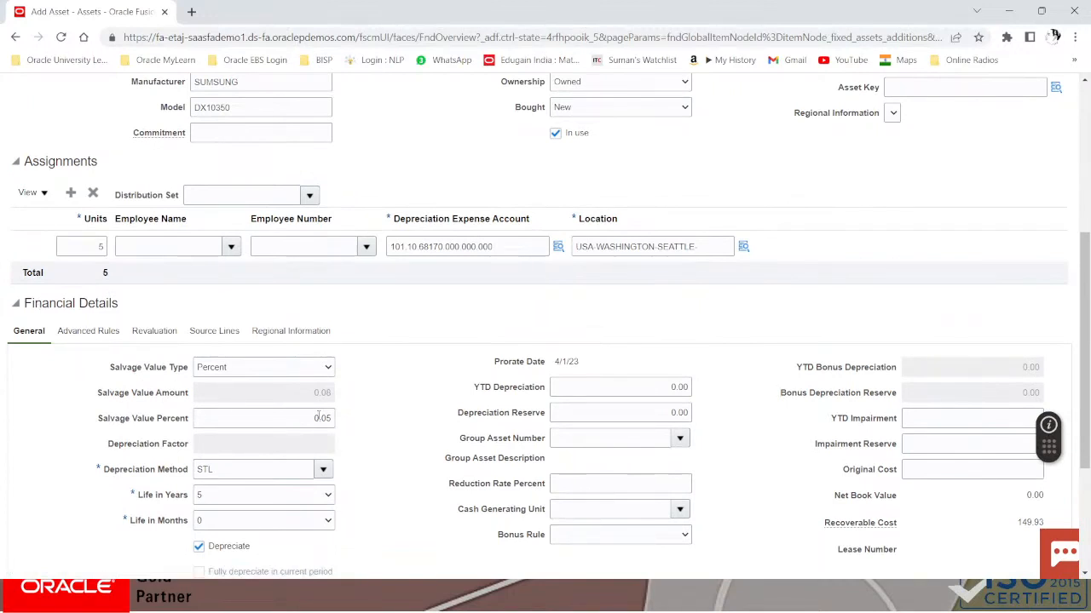
click(100, 331)
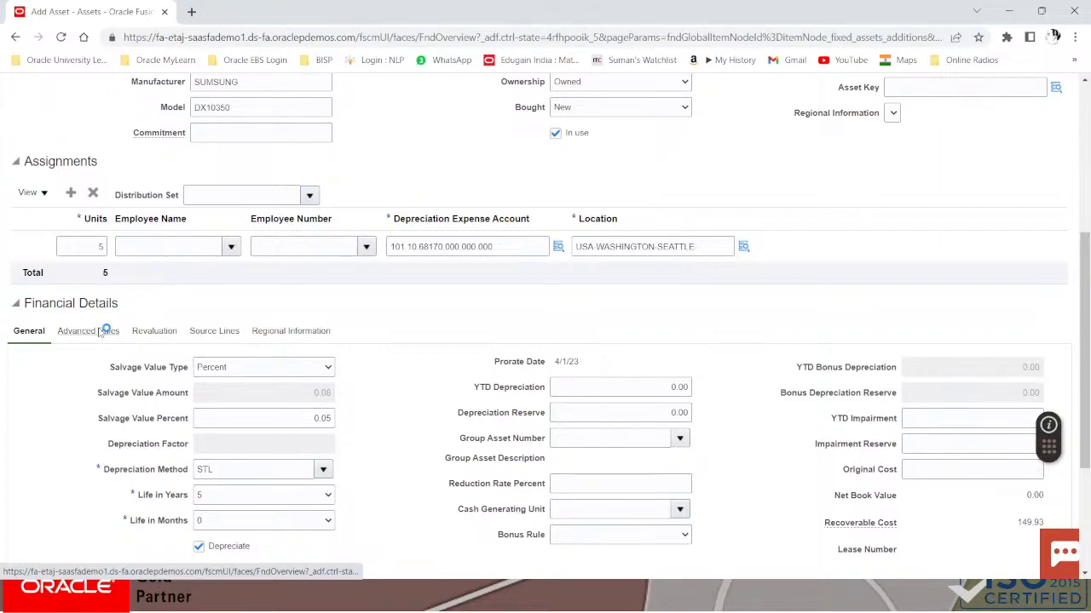
scroll(102, 332, down, 1)
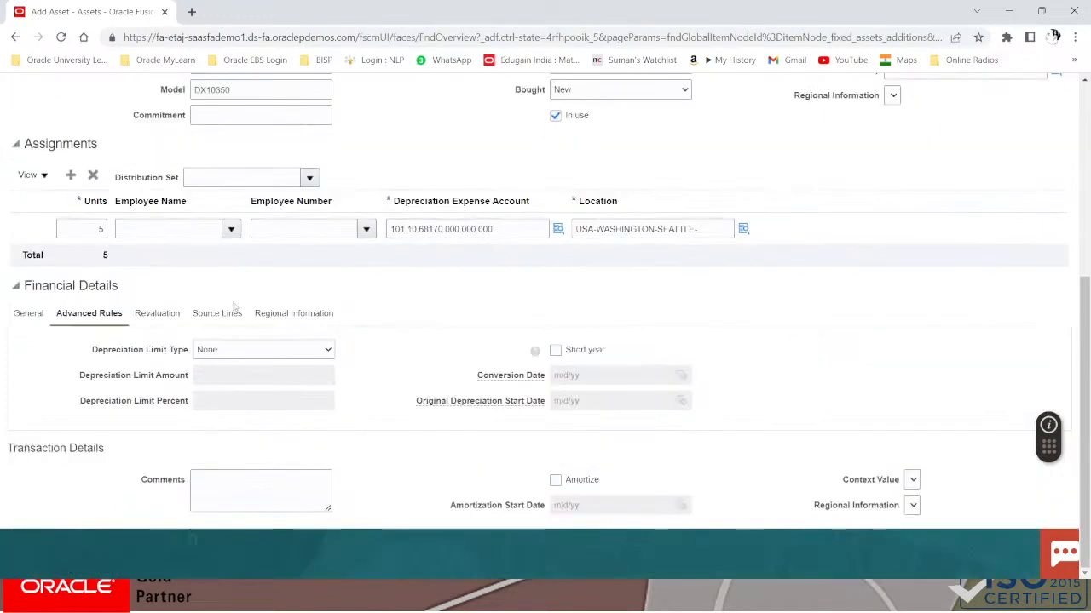
click(217, 314)
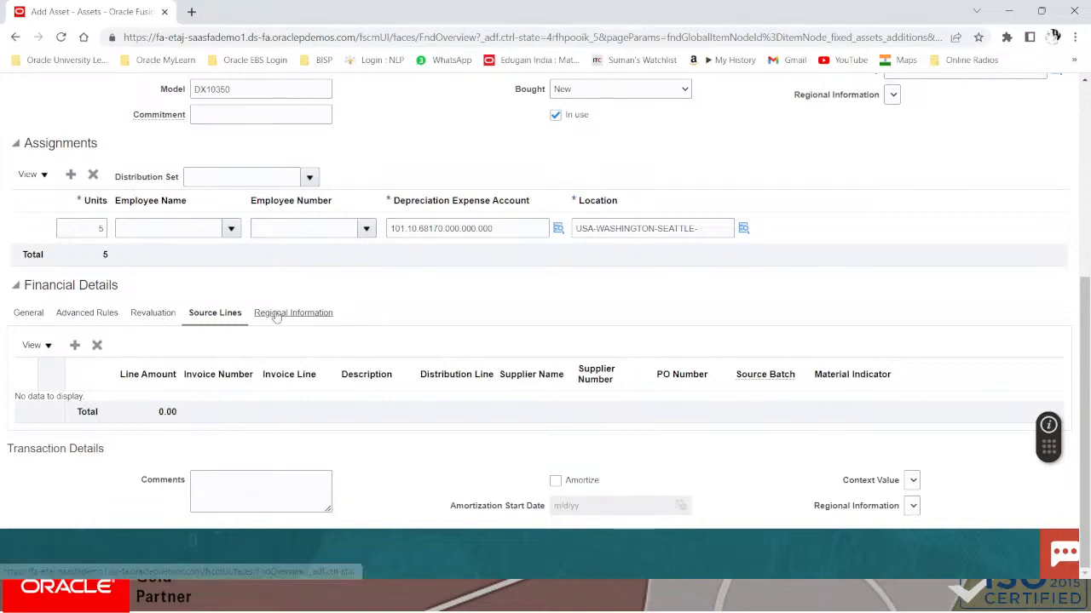
click(37, 315)
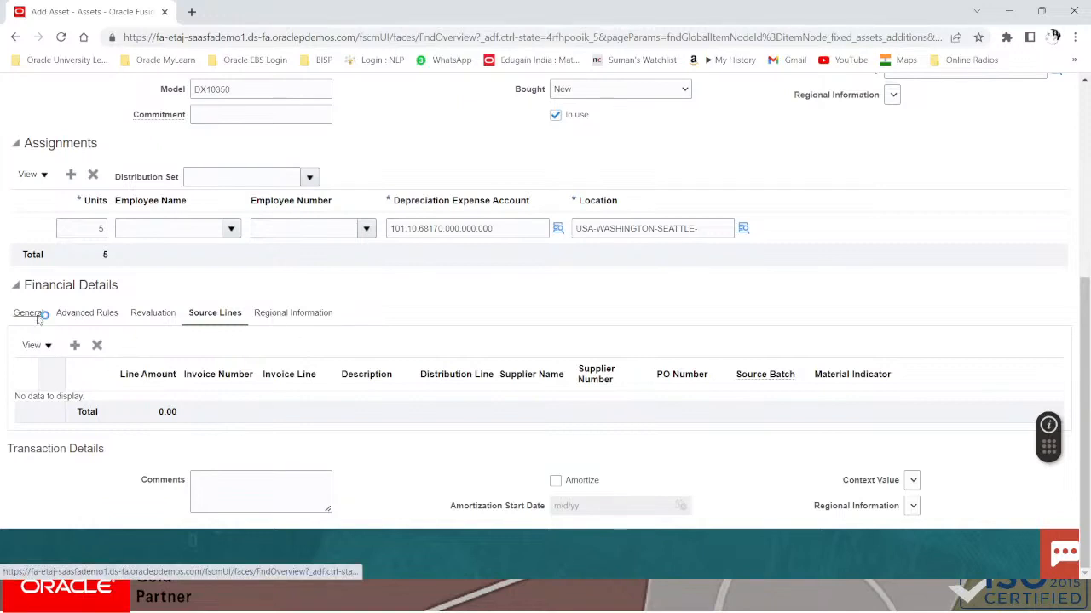
scroll(504, 346, down, 3)
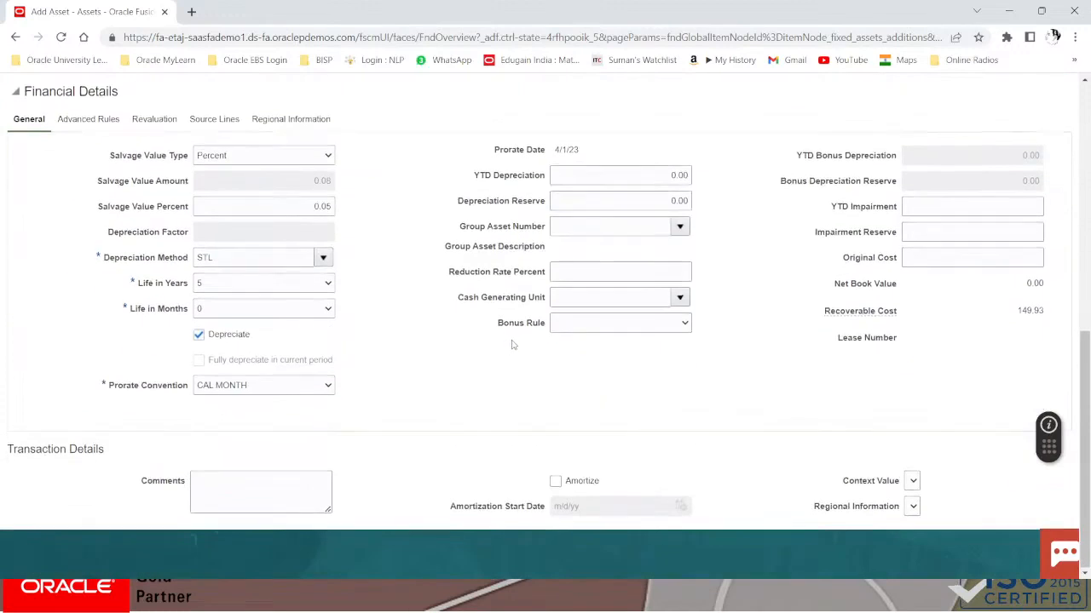
Submit the new asset and select AIR COOLER among the additions that are ready to post
scroll(509, 345, up, 10)
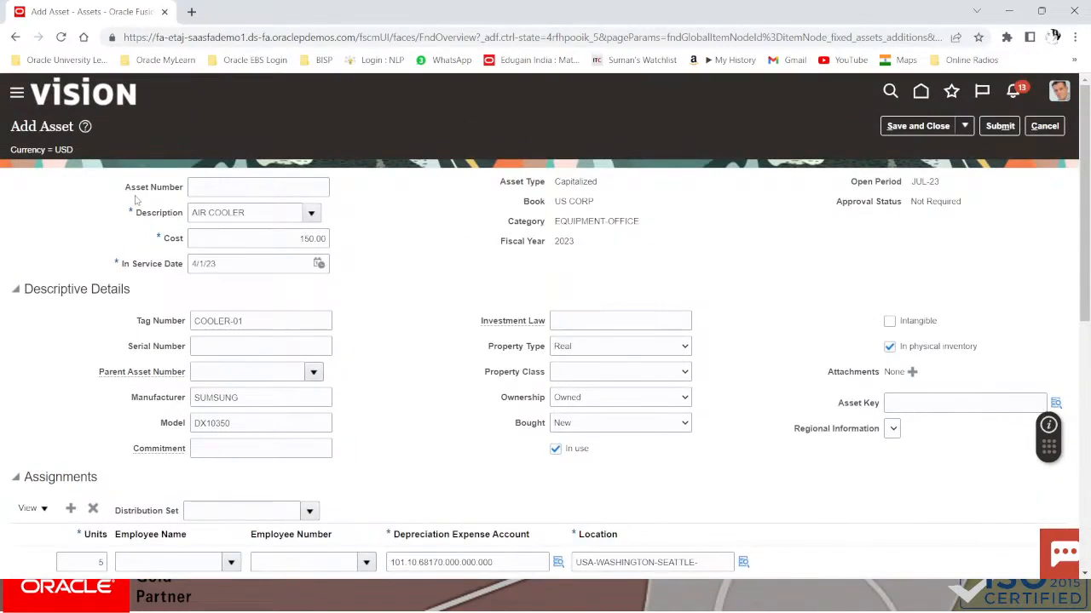
click(1002, 126)
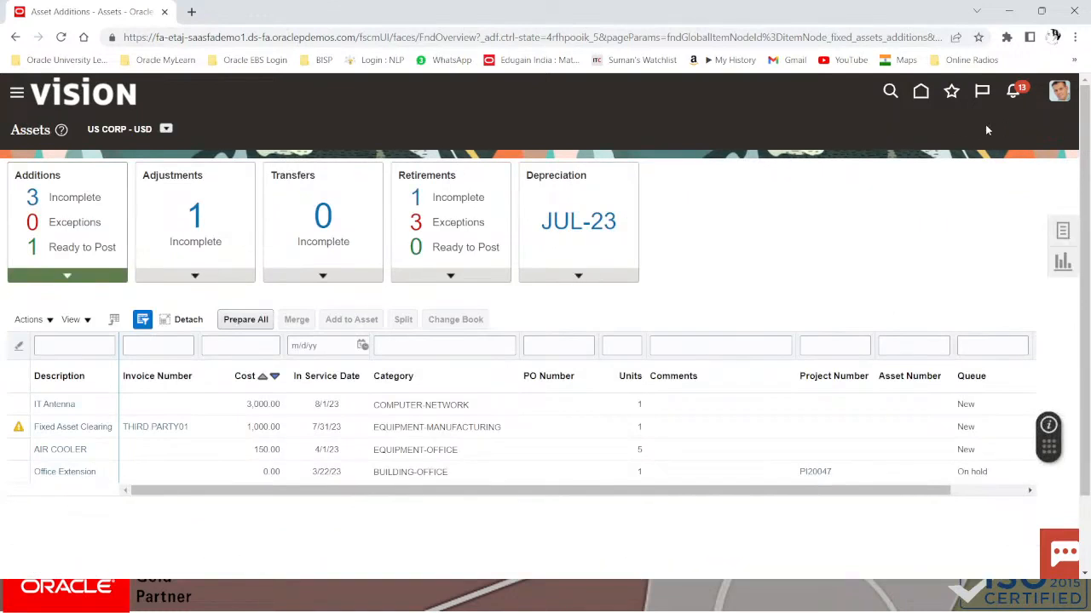
click(93, 246)
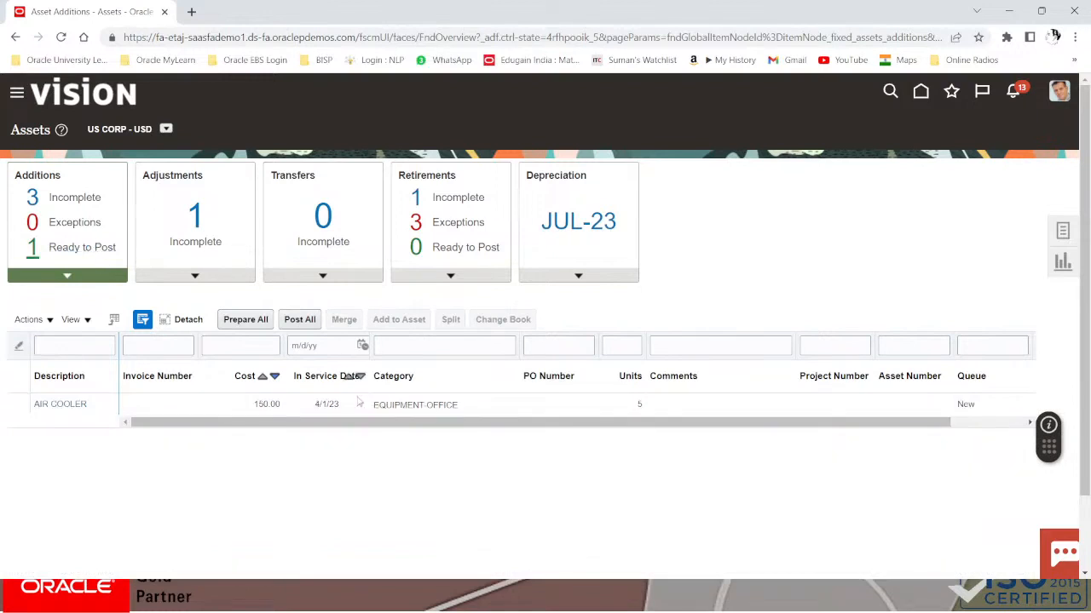
click(17, 407)
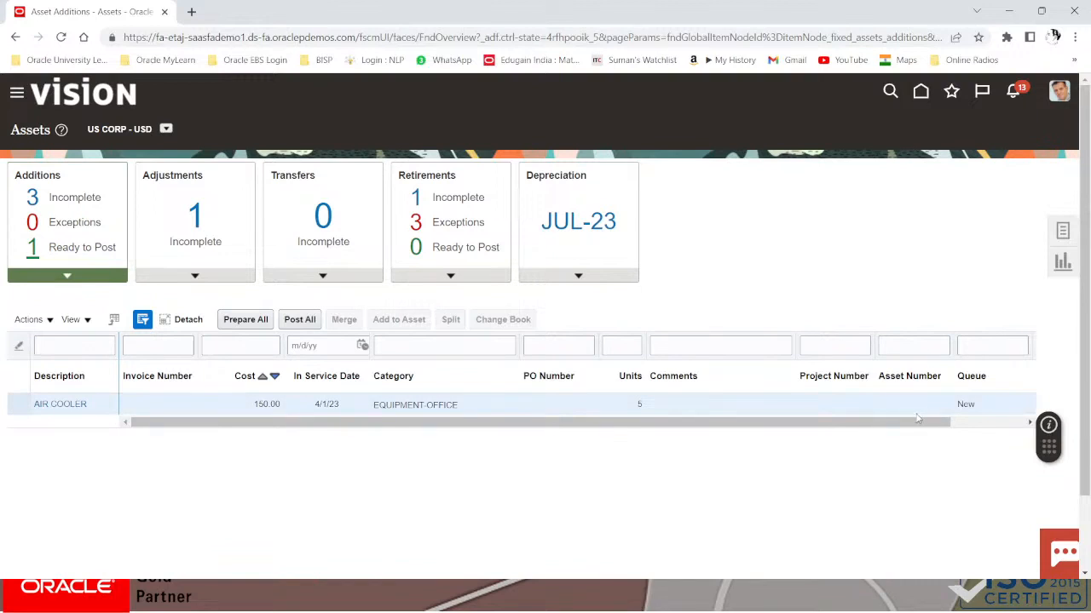
Open the AIR COOLER addition for editing and try to leave its edit page without saving
click(44, 404)
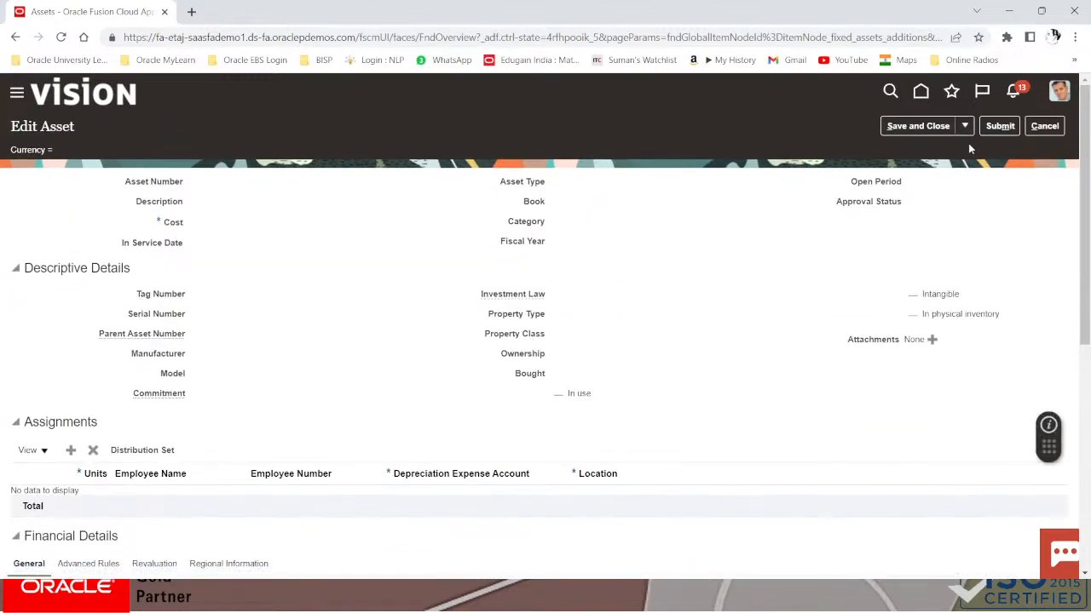
click(1053, 128)
click(720, 346)
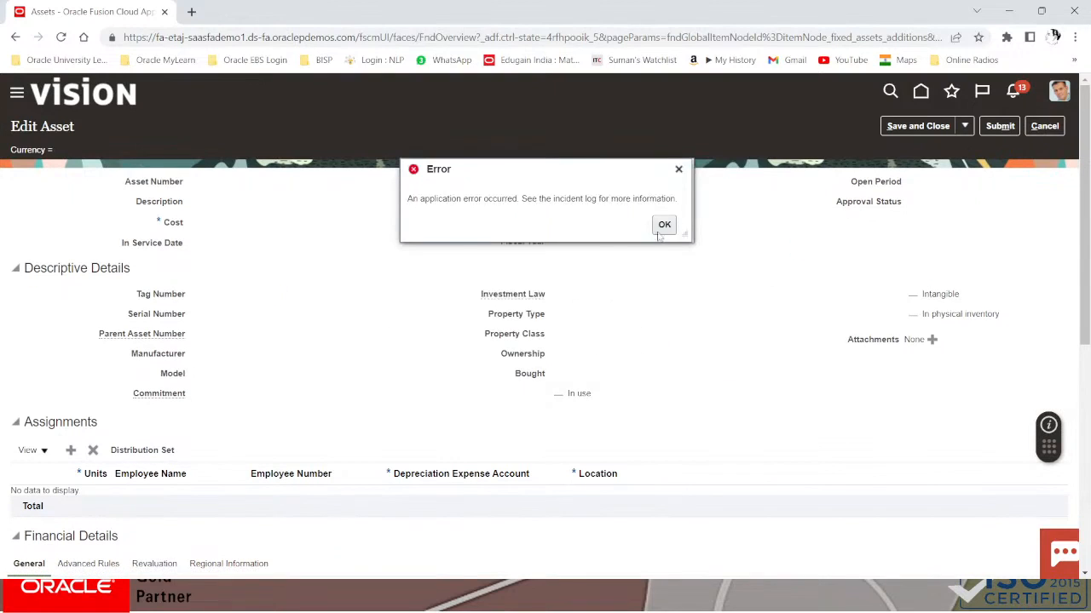
click(663, 226)
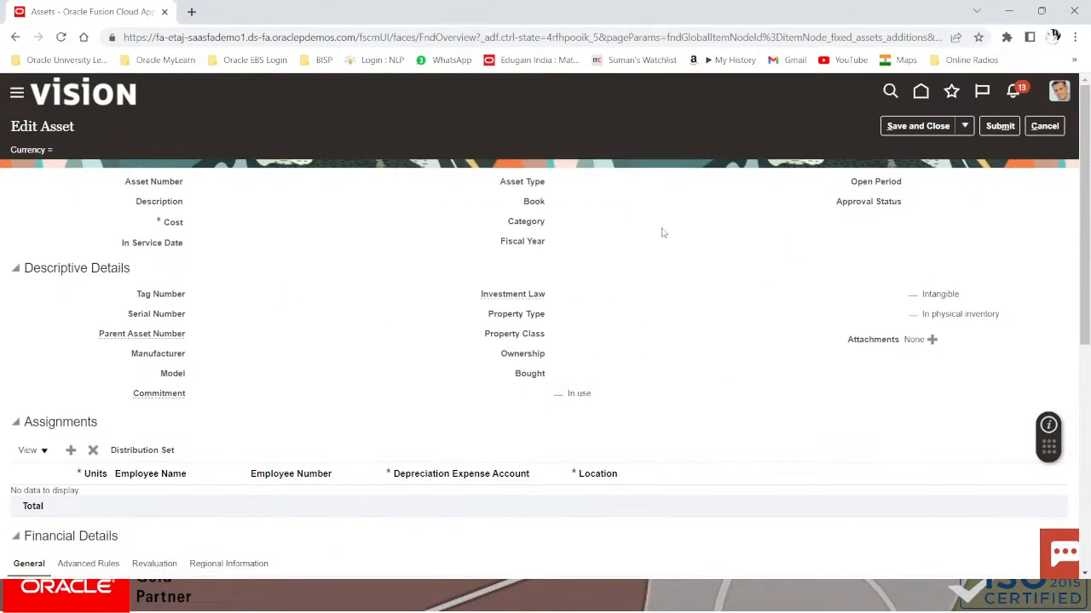
click(1045, 126)
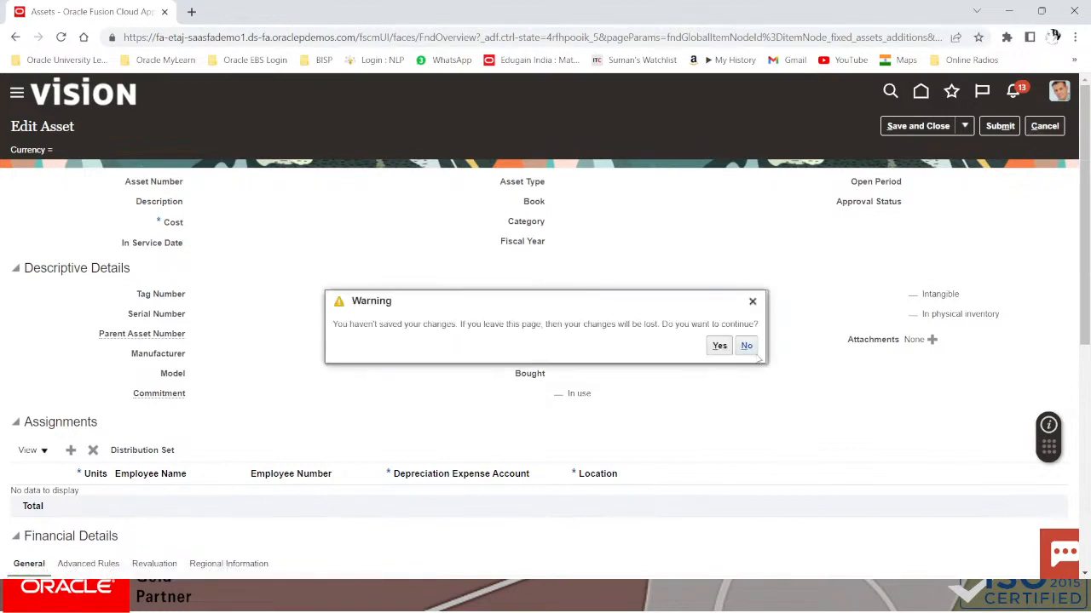
click(718, 347)
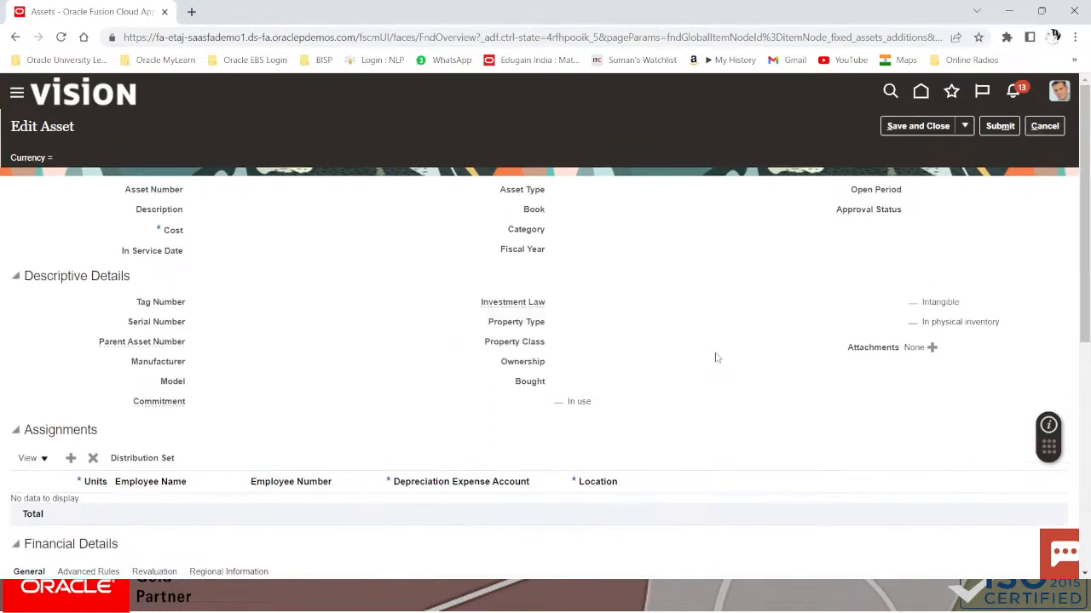
click(663, 224)
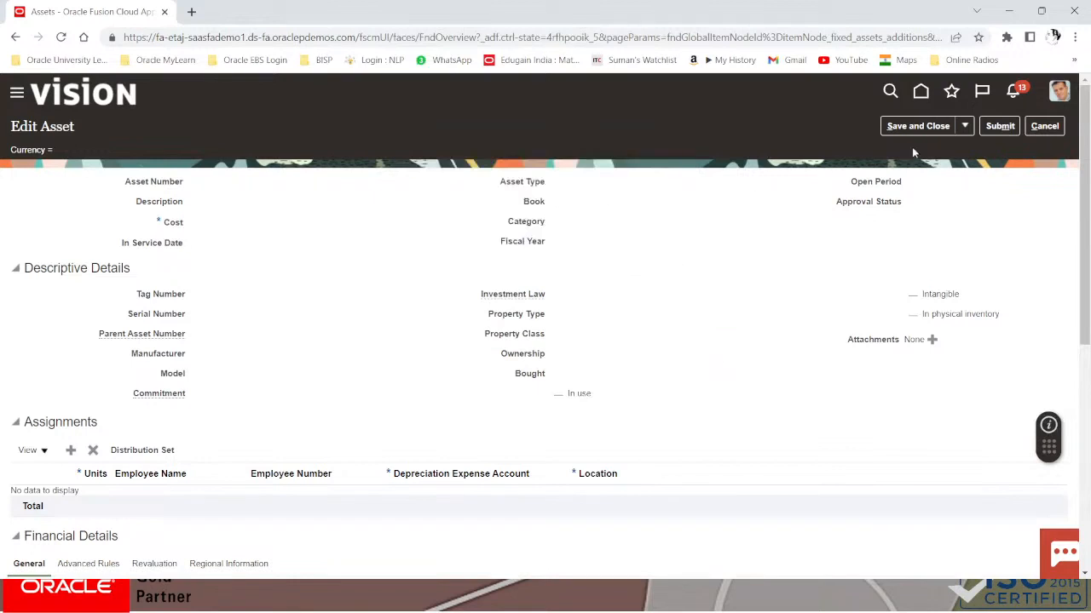
Try again to cancel editing the asset and discard the unsaved changes
click(966, 128)
click(1000, 126)
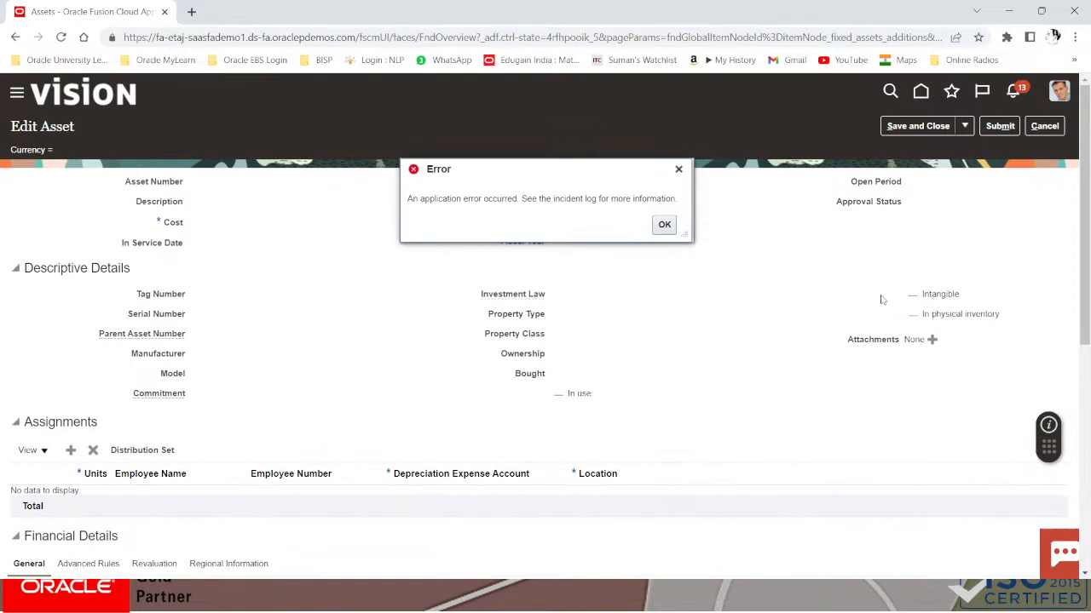
click(664, 224)
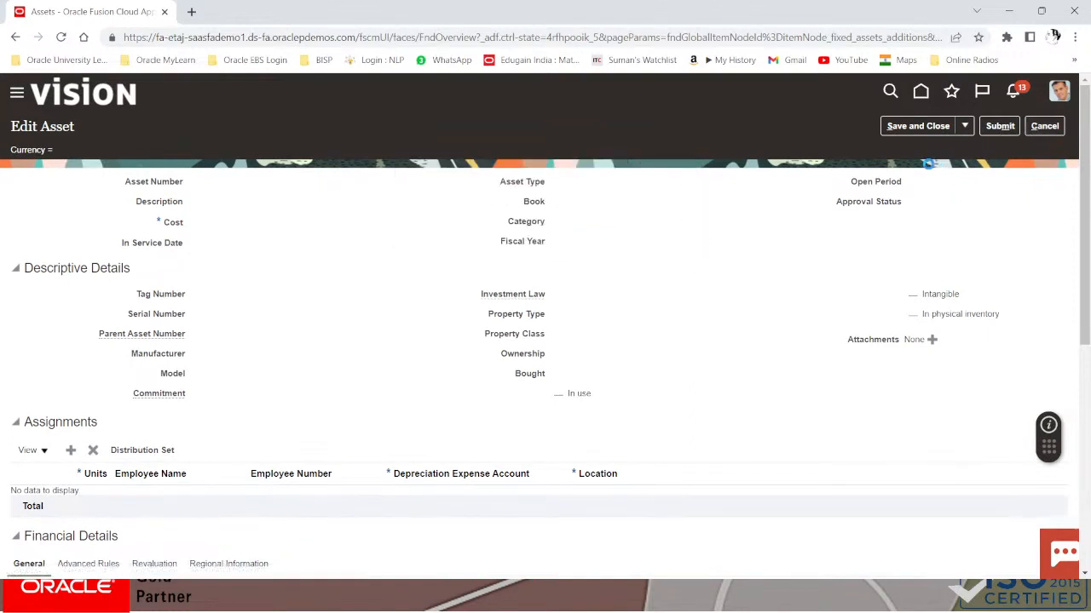
click(746, 345)
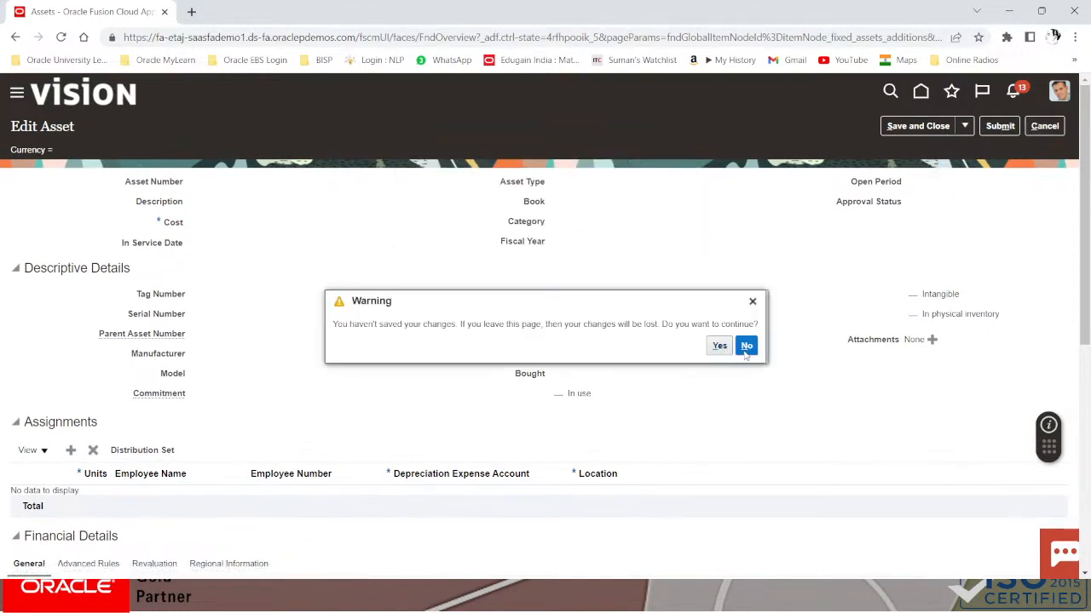
click(1040, 126)
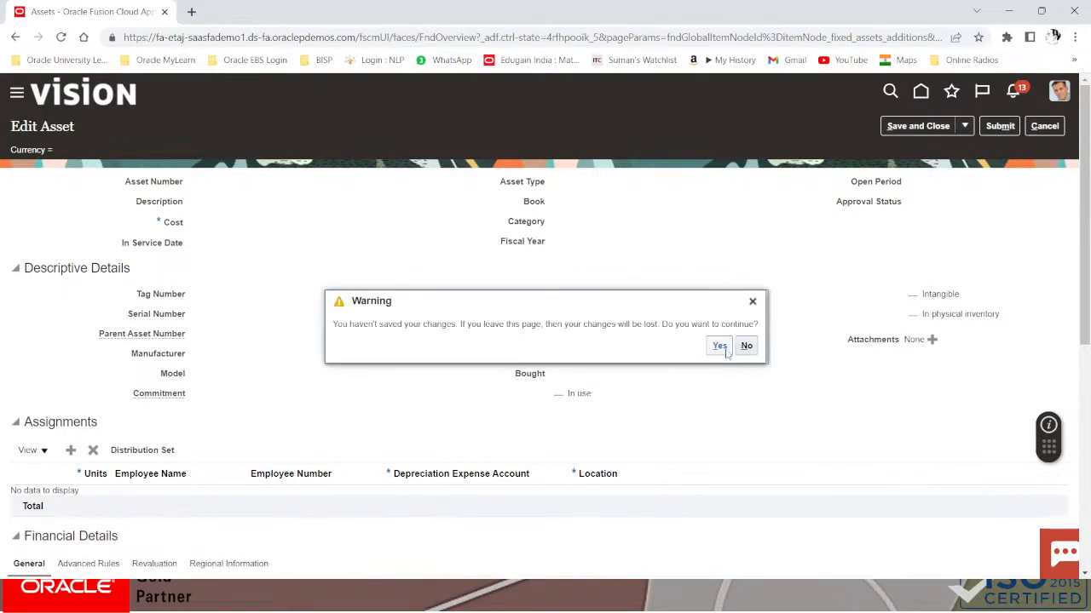
click(720, 346)
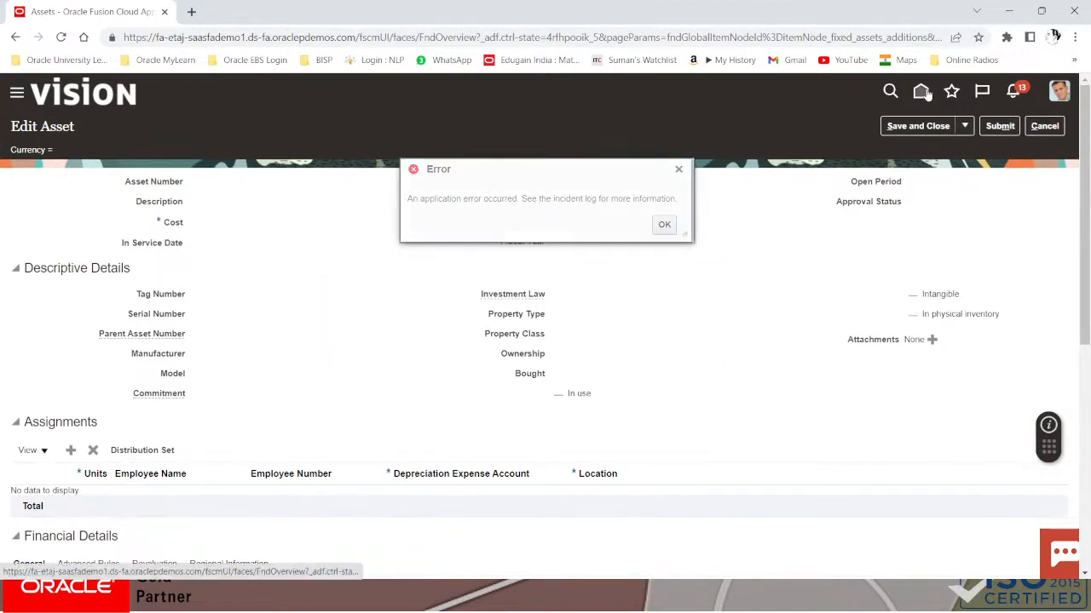
Leave the asset edit page for the home page and open the Assets work area under Fixed Assets
click(921, 92)
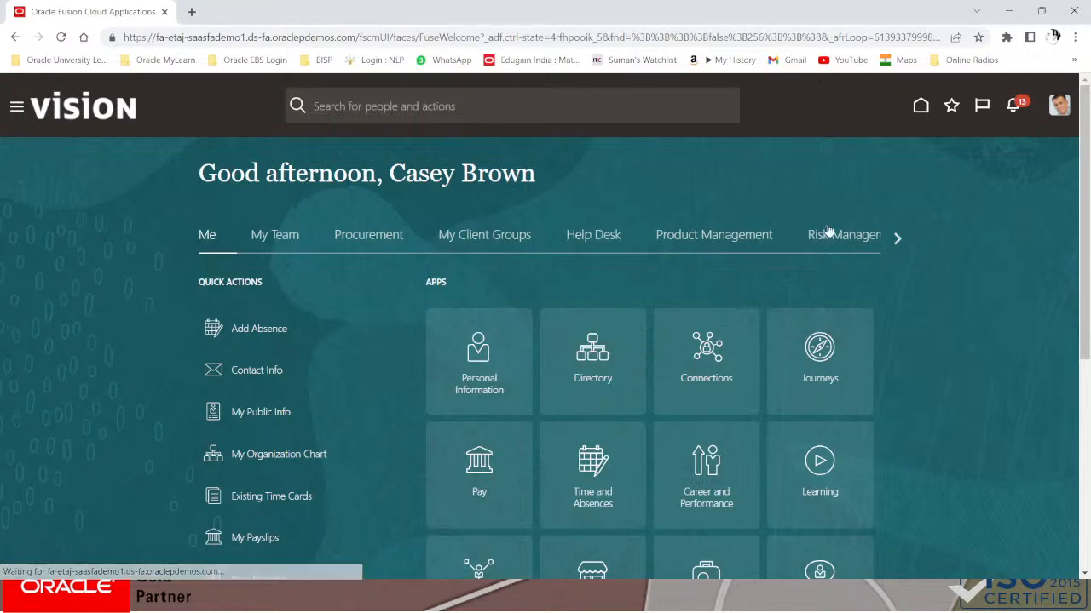
click(896, 239)
click(897, 241)
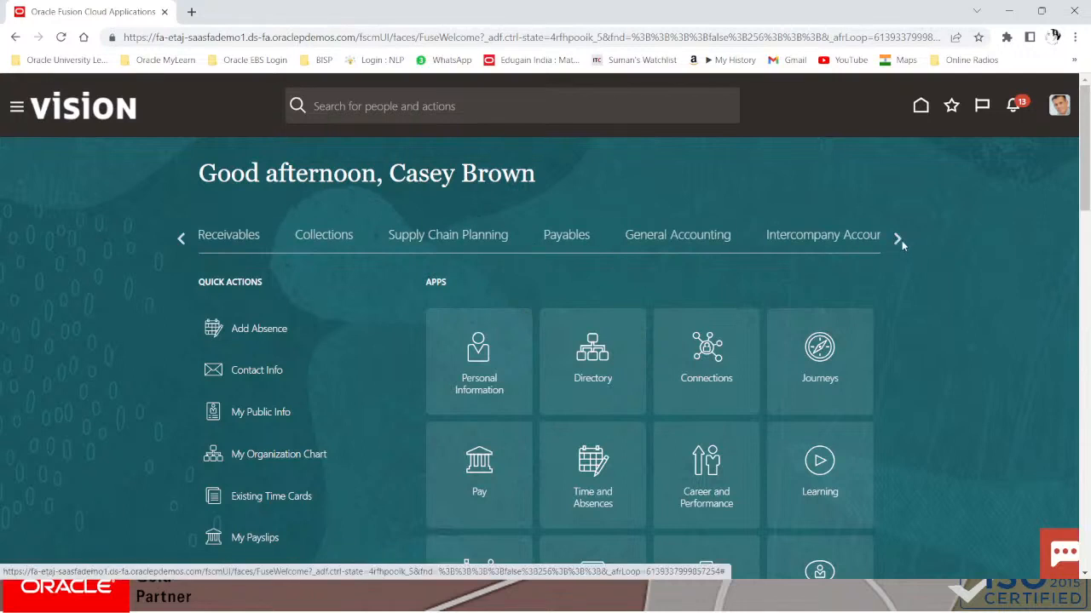
click(897, 240)
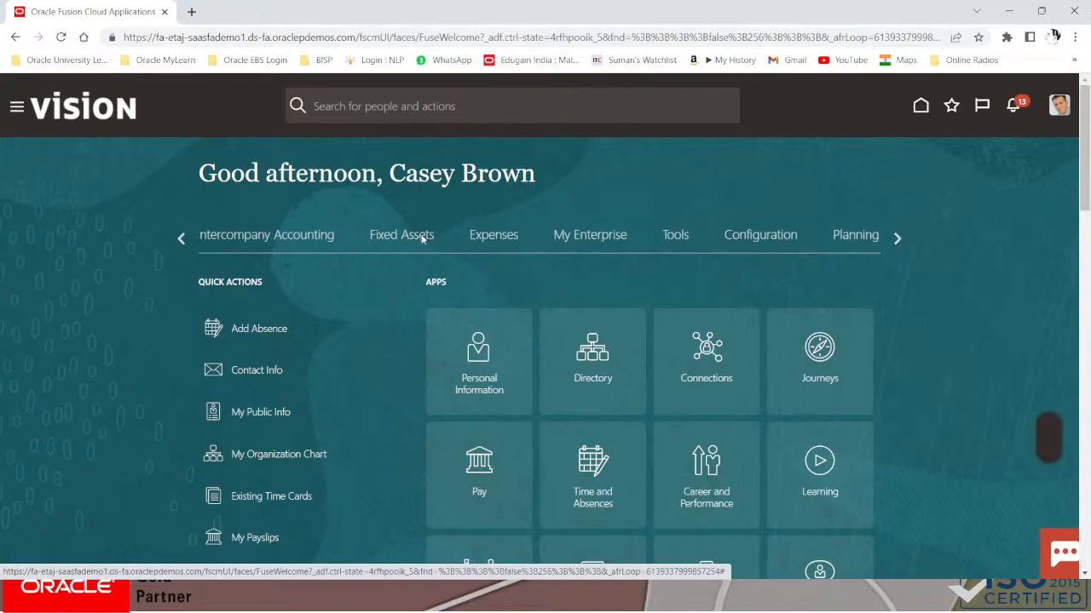
click(392, 237)
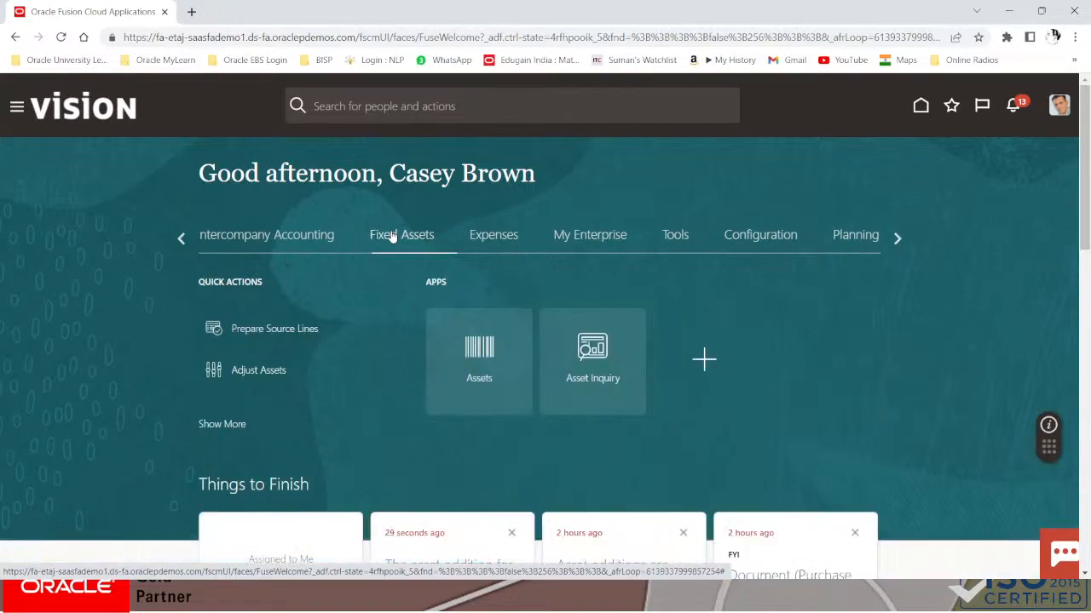
click(473, 379)
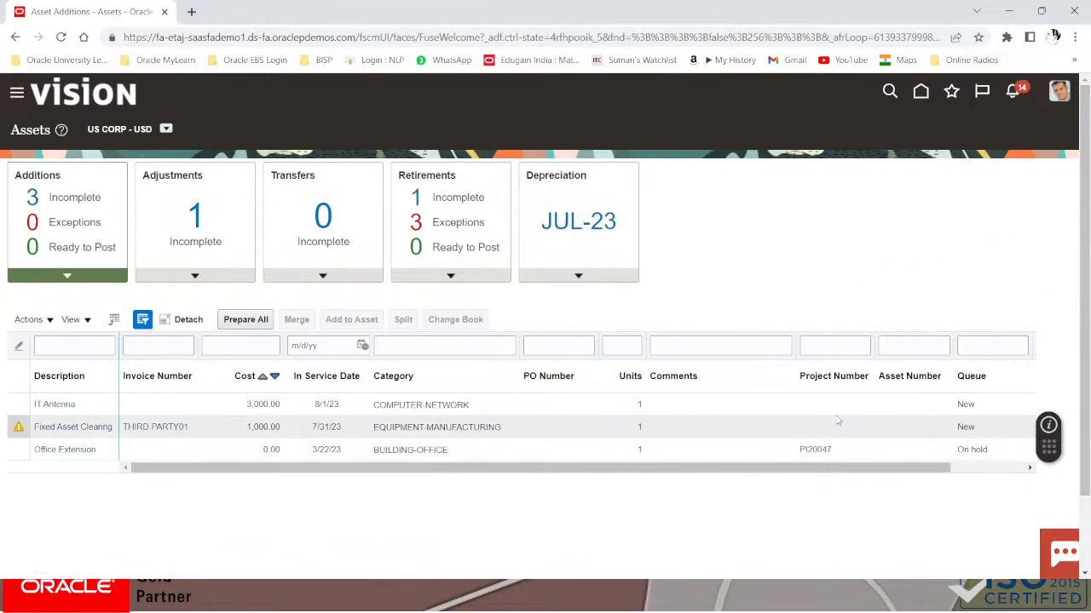
Look over the Assets task list, switch to Asset Inquiry and open the AIR COOLER asset from the recent additions
click(1063, 230)
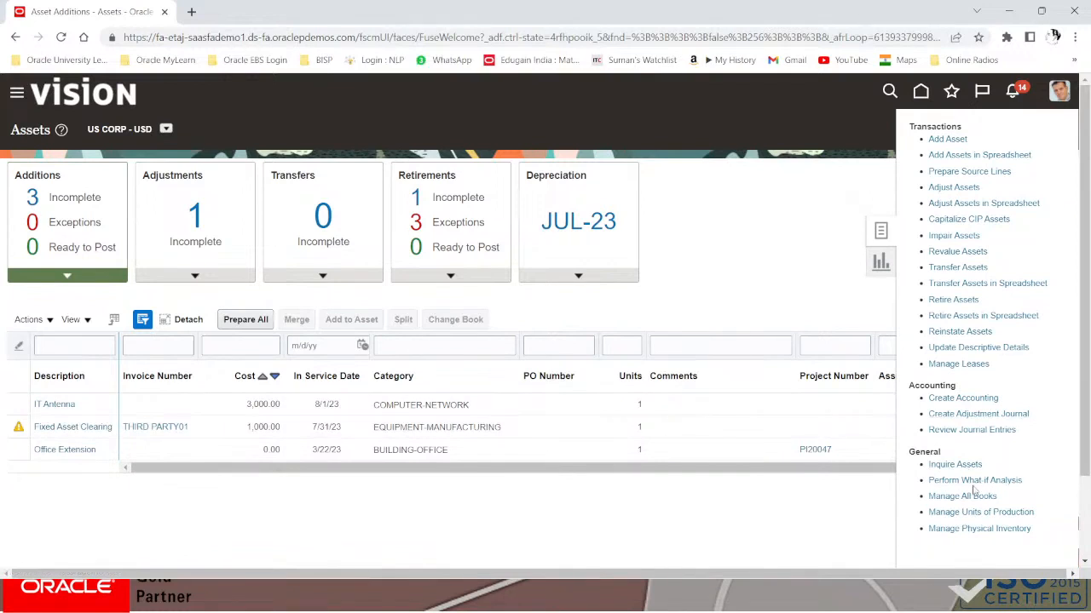
click(798, 288)
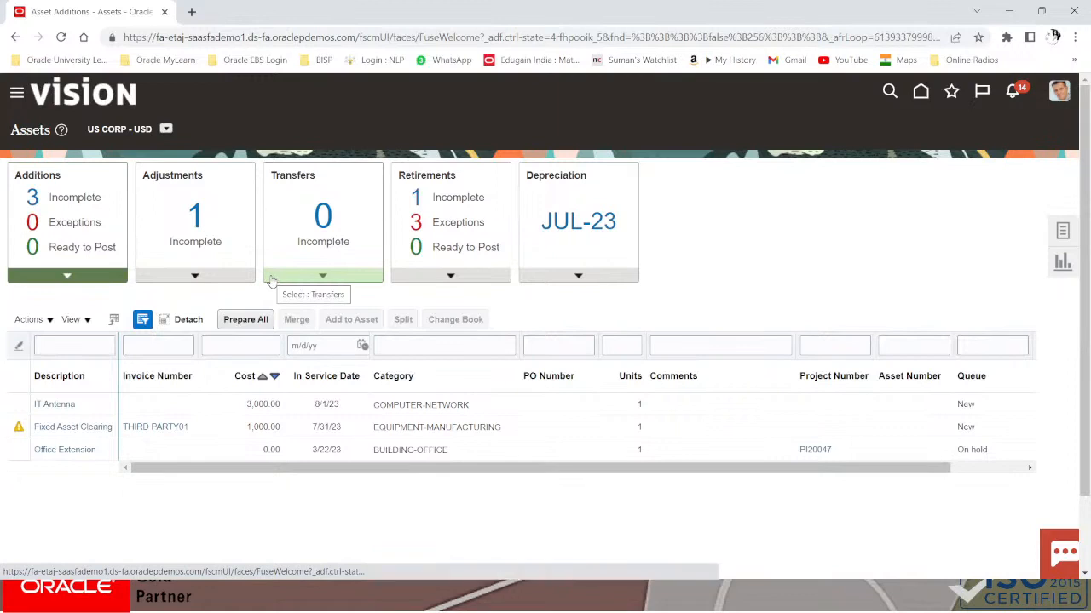
scroll(250, 418, down, 5)
scroll(250, 417, down, 2)
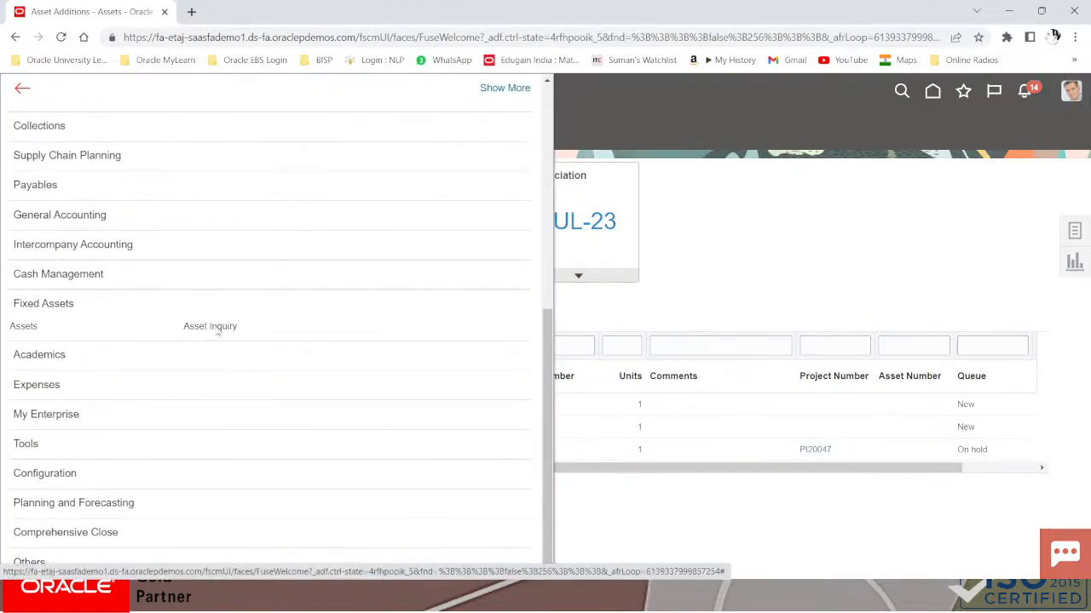
click(217, 330)
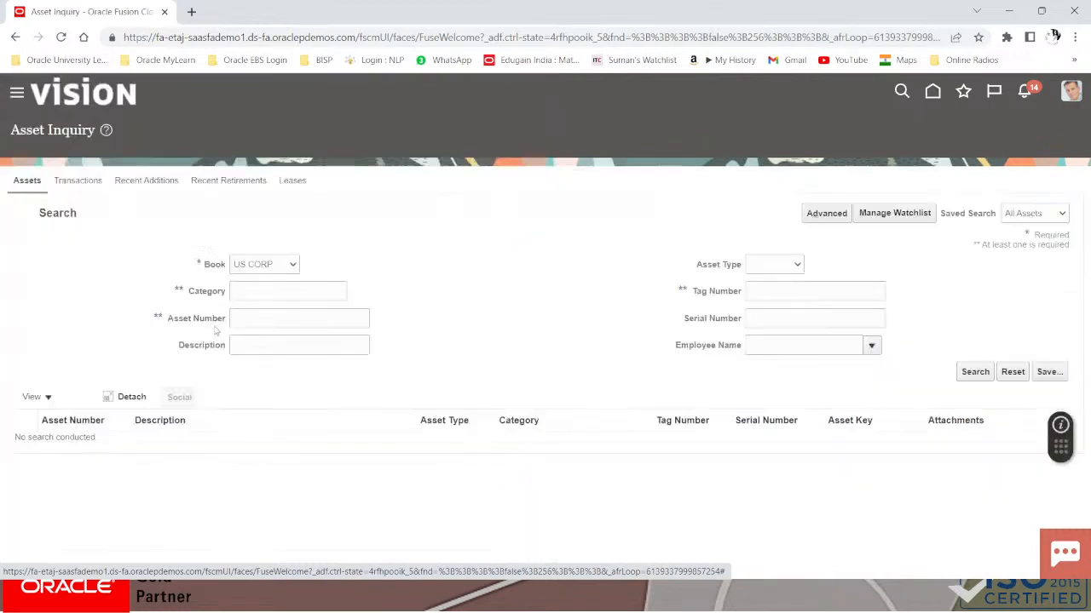
click(162, 172)
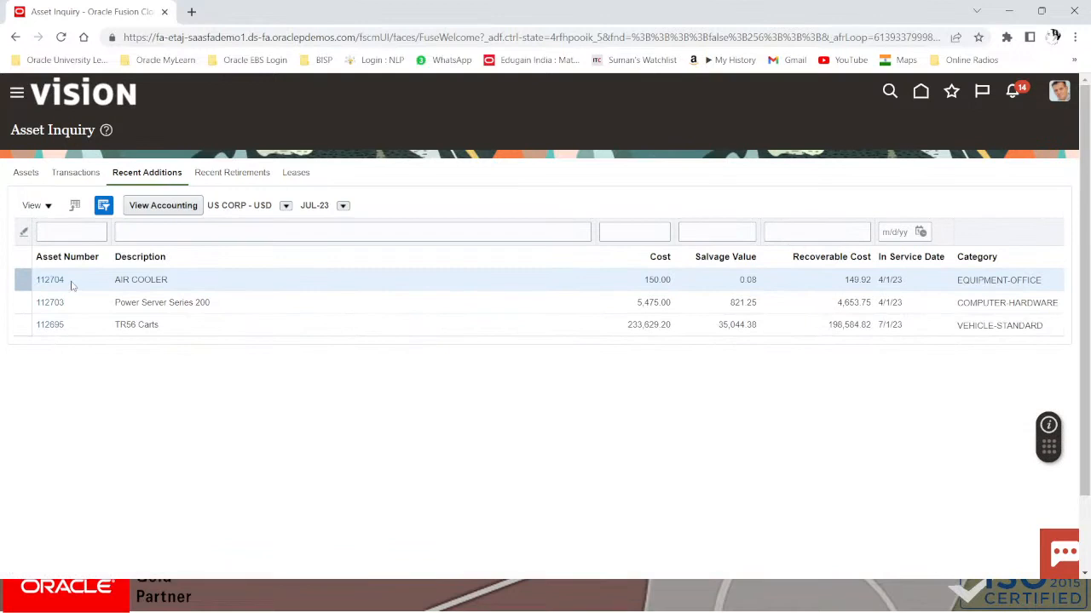
drag(68, 285, 35, 281)
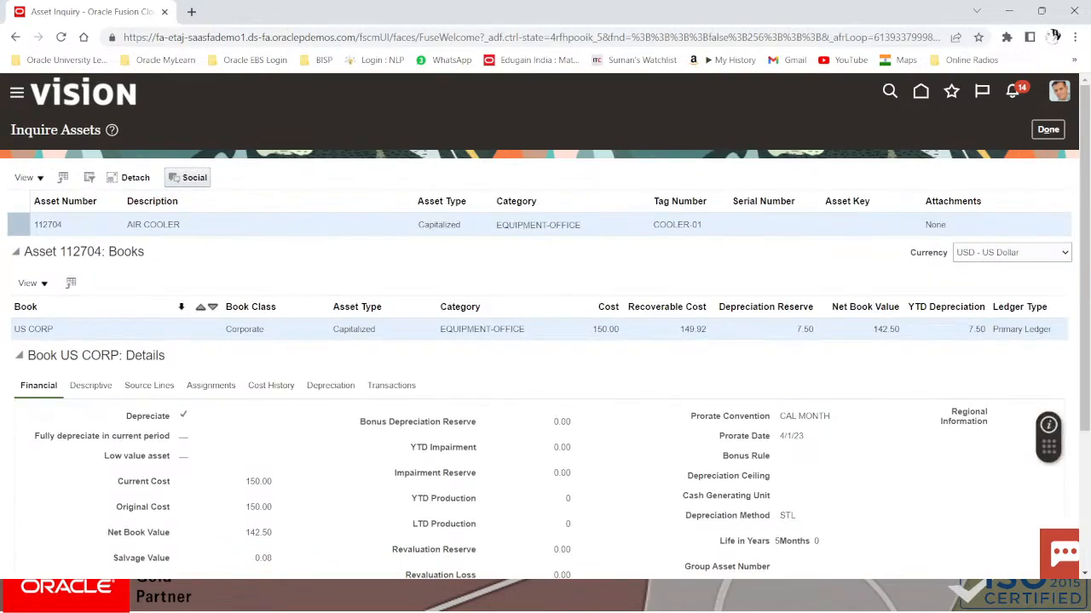
Examine the AIR COOLER's financial details in the US CORP book, checking net book value, depreciation reserve and prorate date
scroll(183, 314, down, 3)
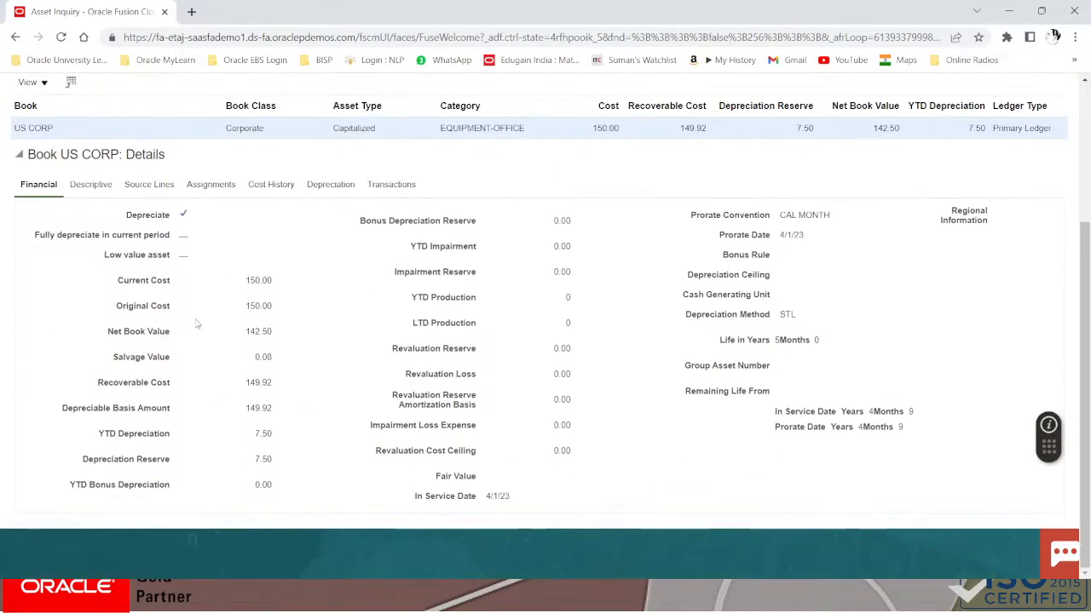
scroll(252, 336, up, 1)
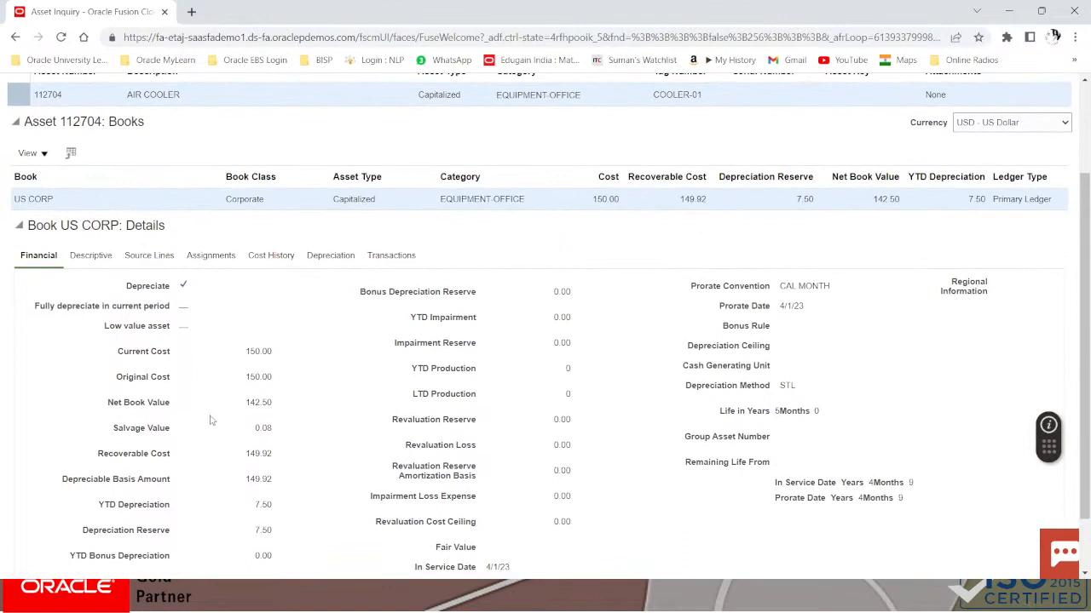
drag(245, 402, 290, 405)
scroll(278, 404, up, 2)
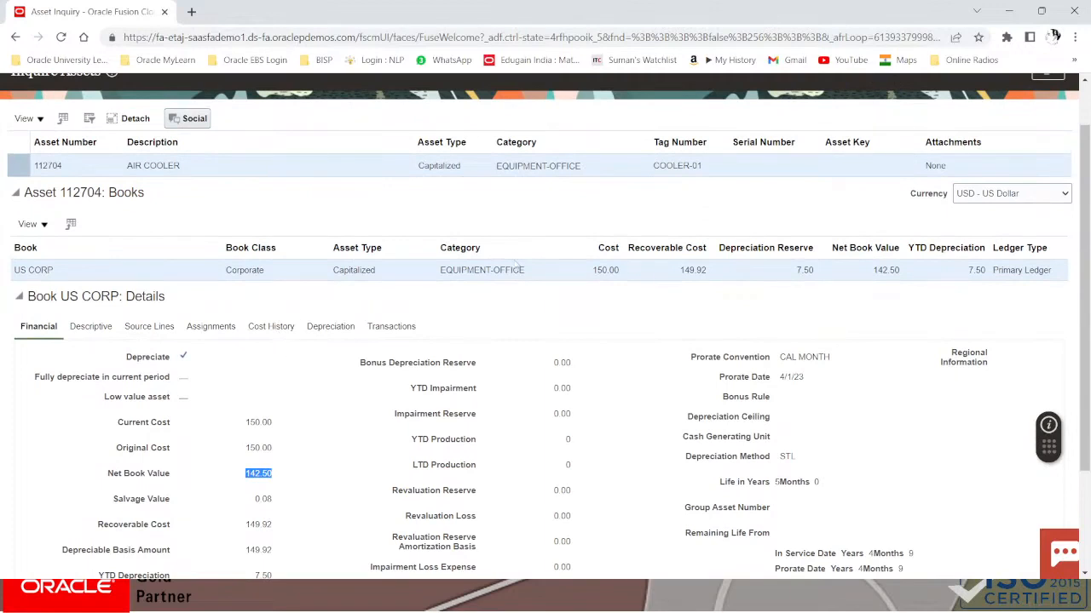
drag(796, 271, 820, 273)
scroll(606, 341, down, 2)
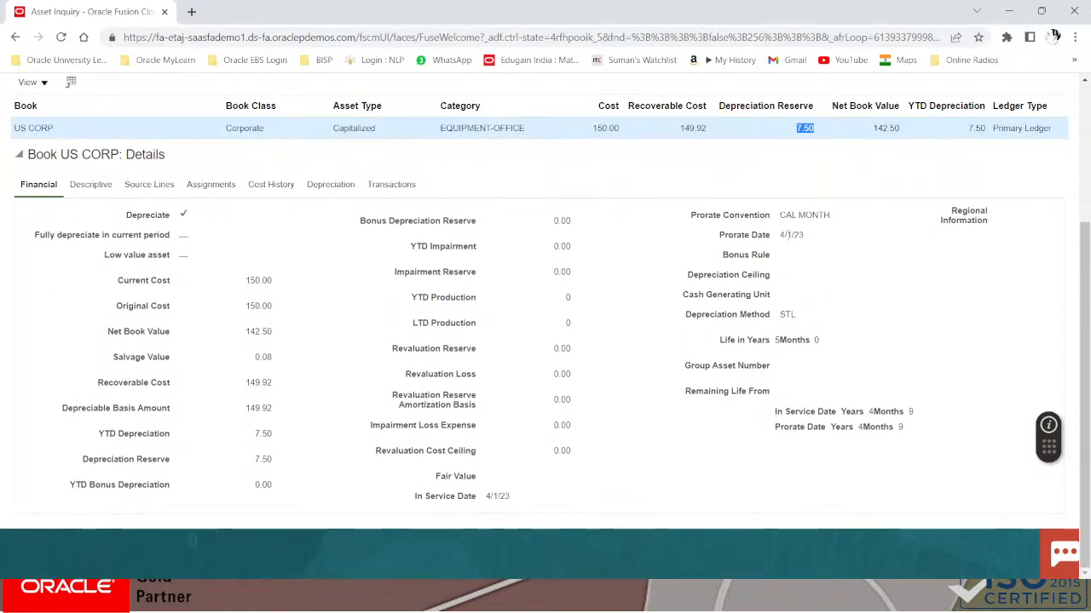
drag(780, 234, 811, 241)
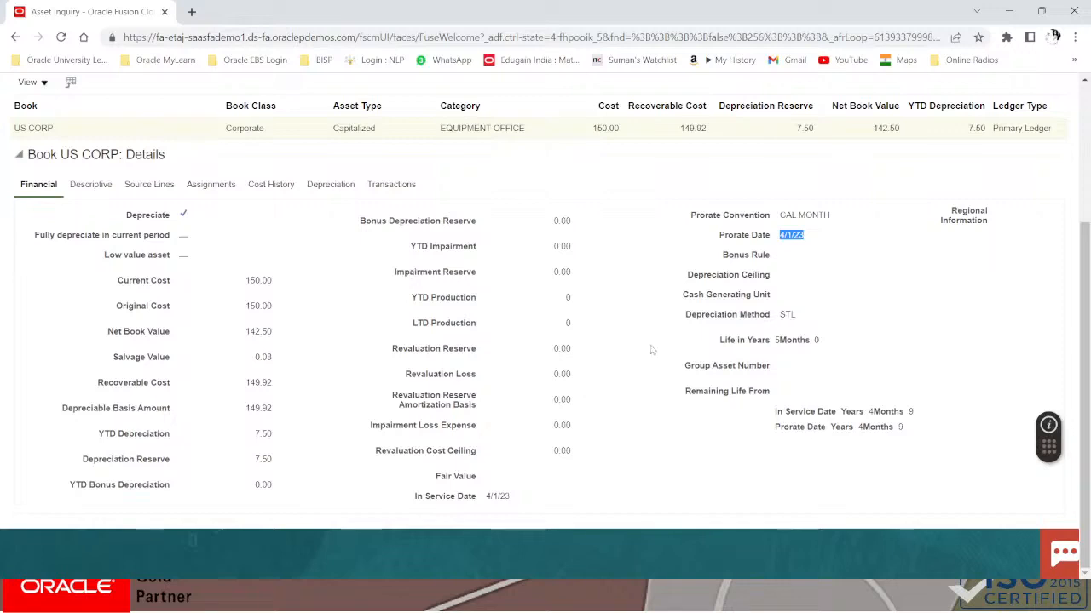
scroll(651, 349, up, 1)
scroll(652, 349, up, 1)
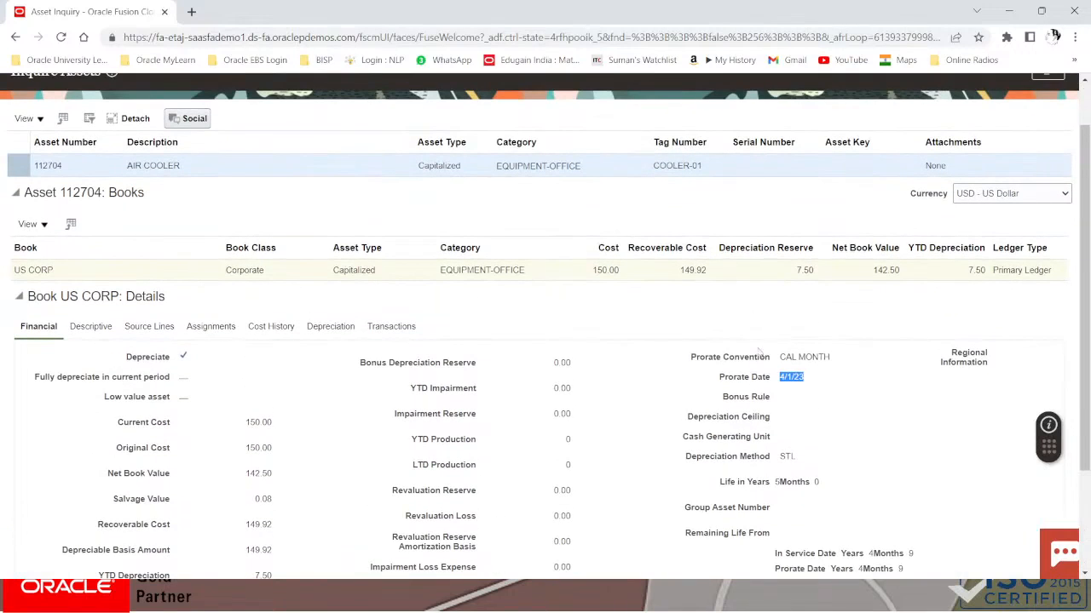
scroll(348, 321, up, 1)
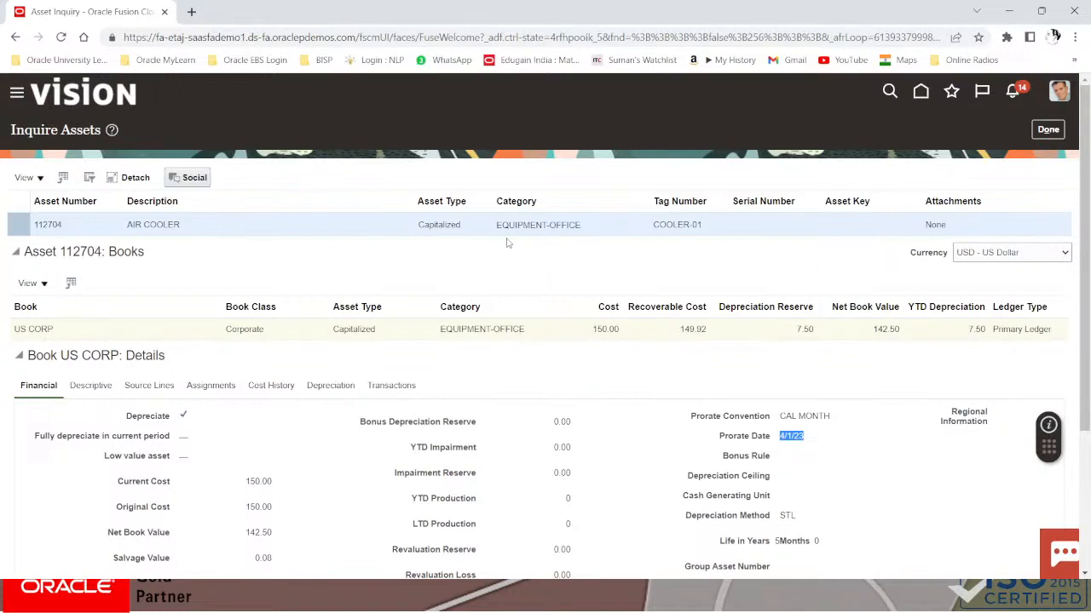
Compare the depreciation reserve, recoverable cost and net book value in the asset's US CORP book row
double_click(798, 330)
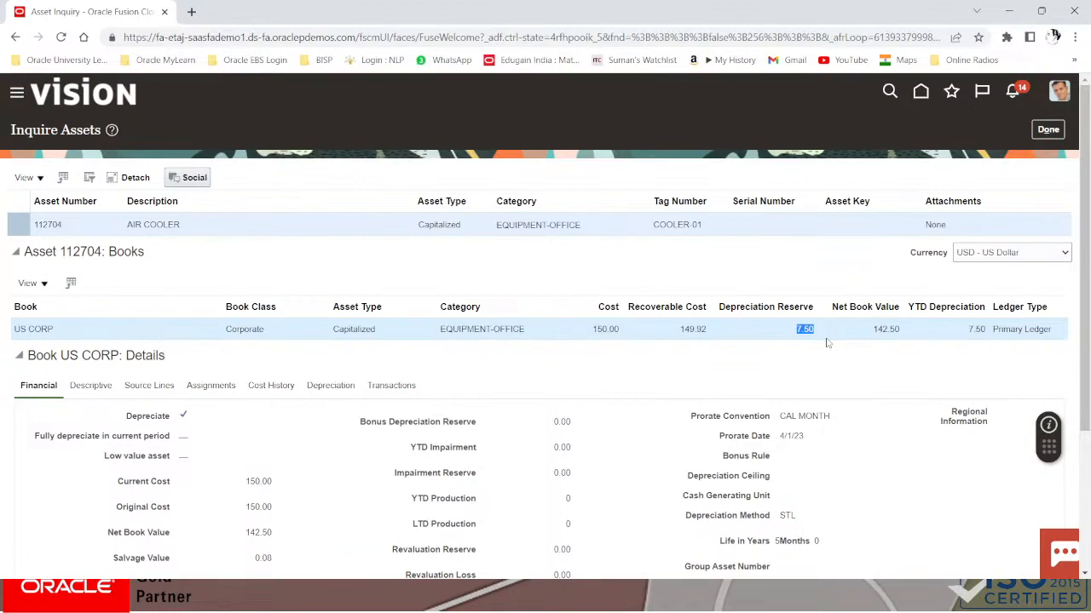
scroll(792, 341, down, 1)
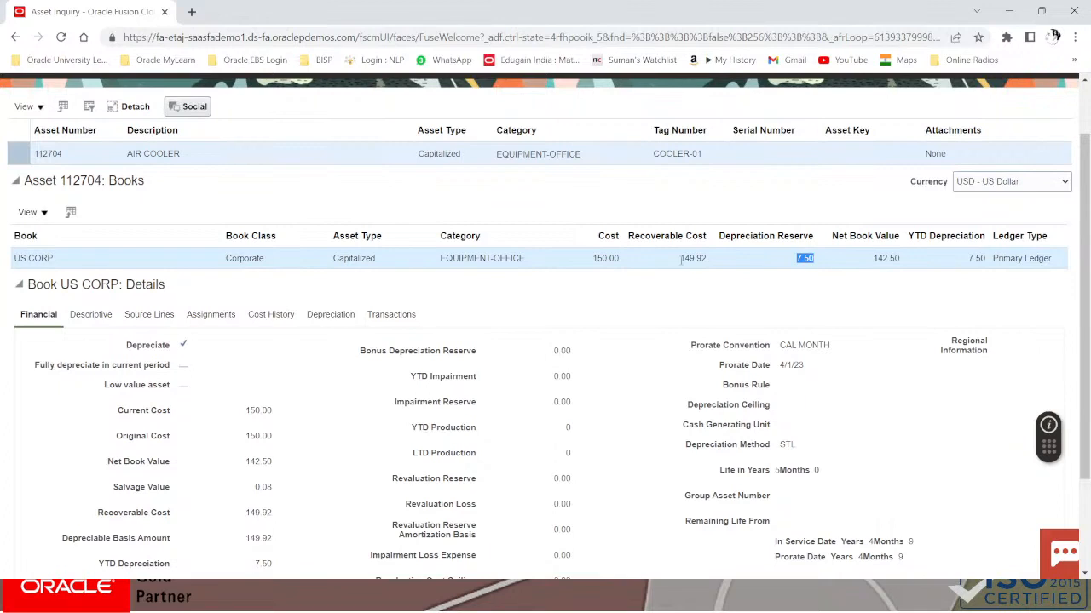
double_click(682, 258)
drag(870, 259, 906, 259)
scroll(737, 389, up, 2)
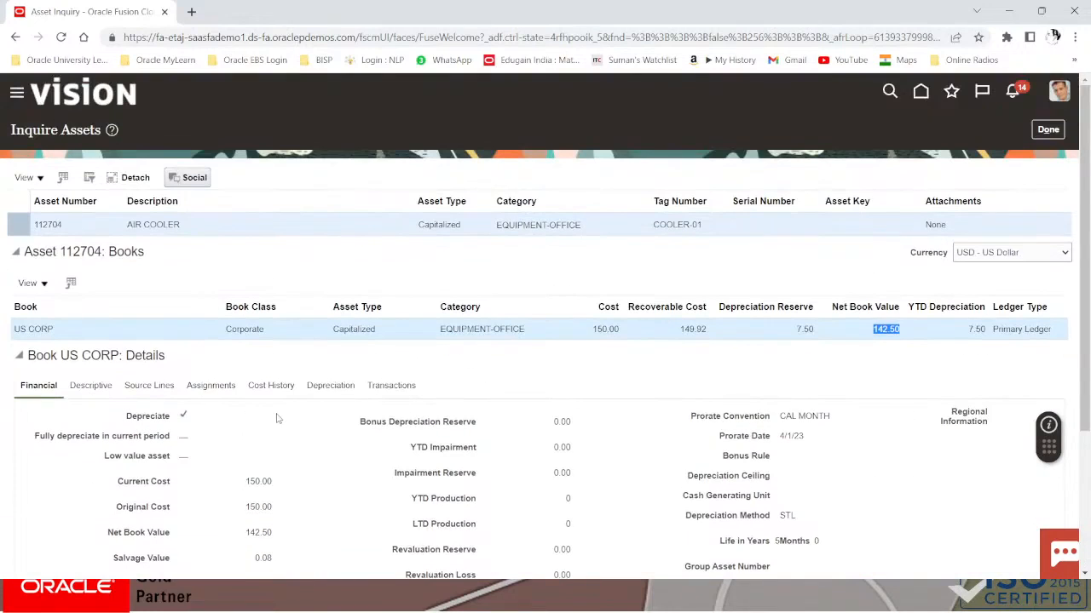
Review the asset's source lines, depreciation and transactions, and select the Transfer in transaction
click(148, 388)
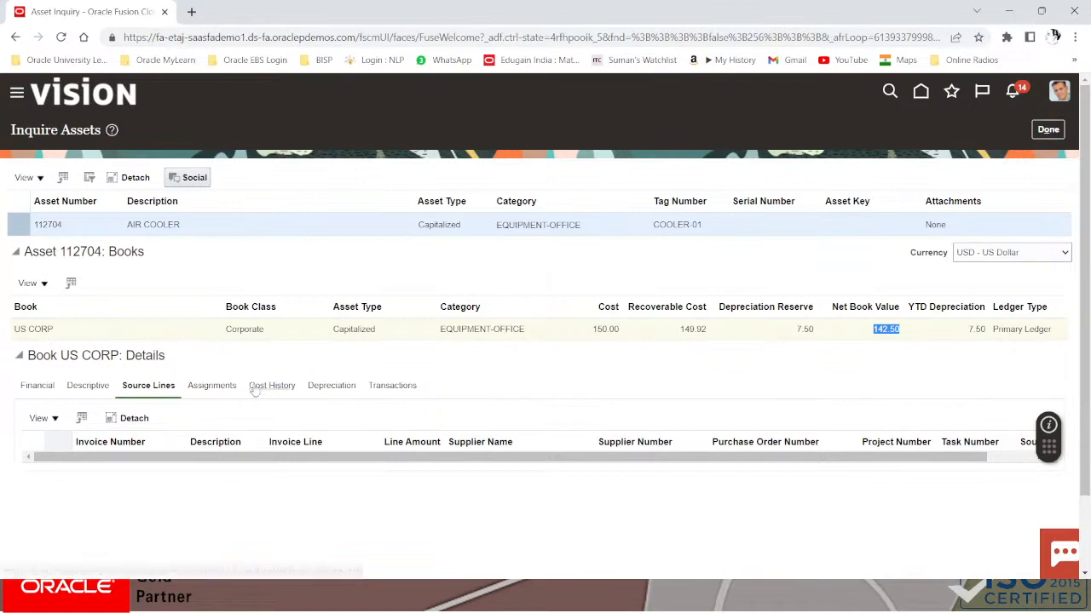
click(332, 388)
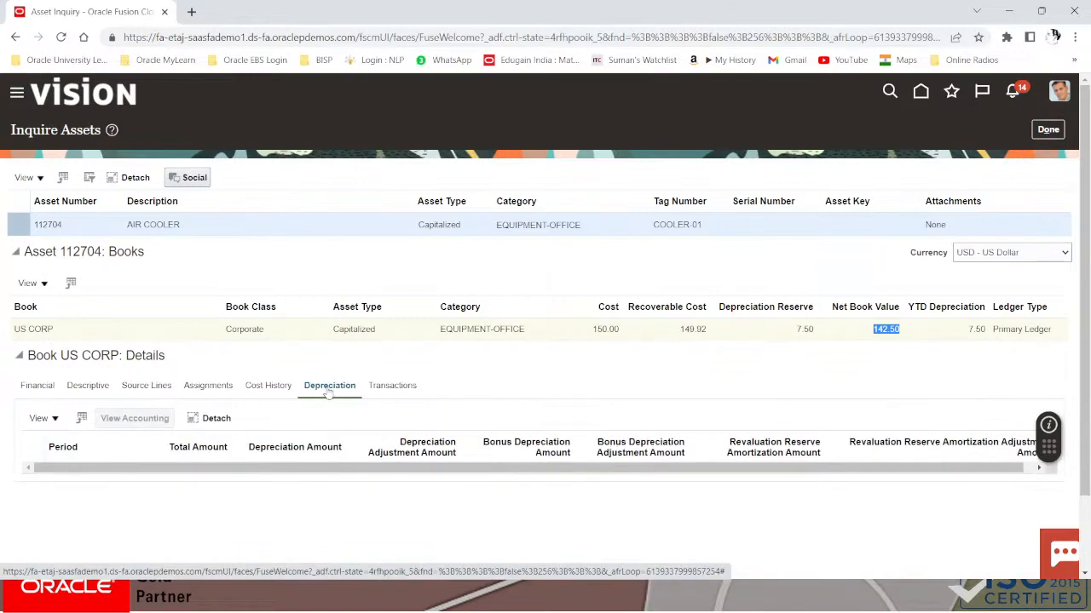
click(410, 388)
scroll(235, 426, down, 2)
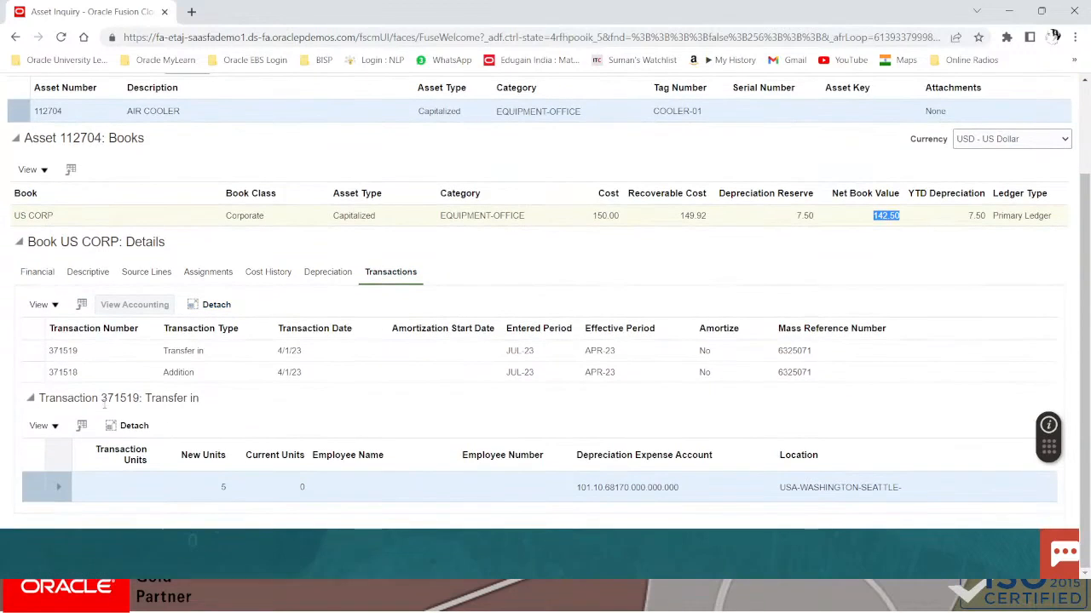
click(219, 350)
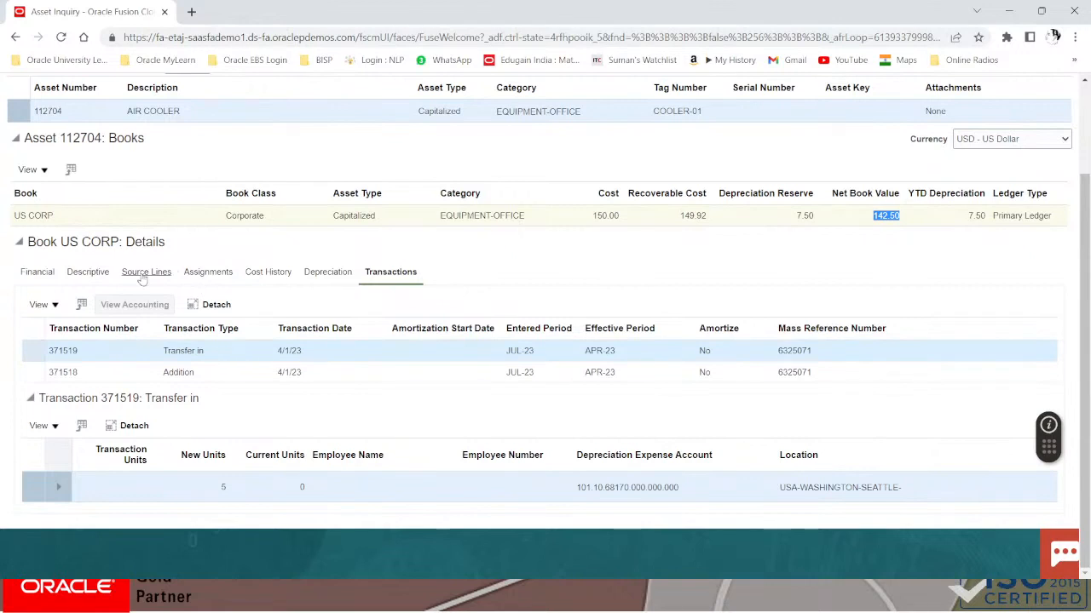
Review the asset's descriptive details and cost history, including the effective period and transaction date, and close the asset inquiry
click(76, 279)
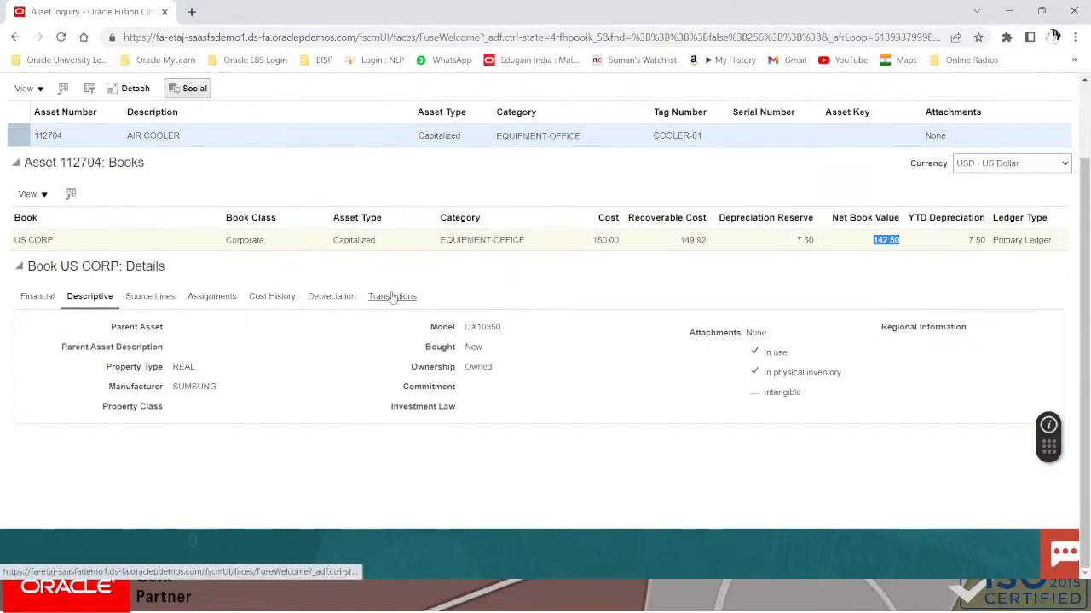
click(255, 297)
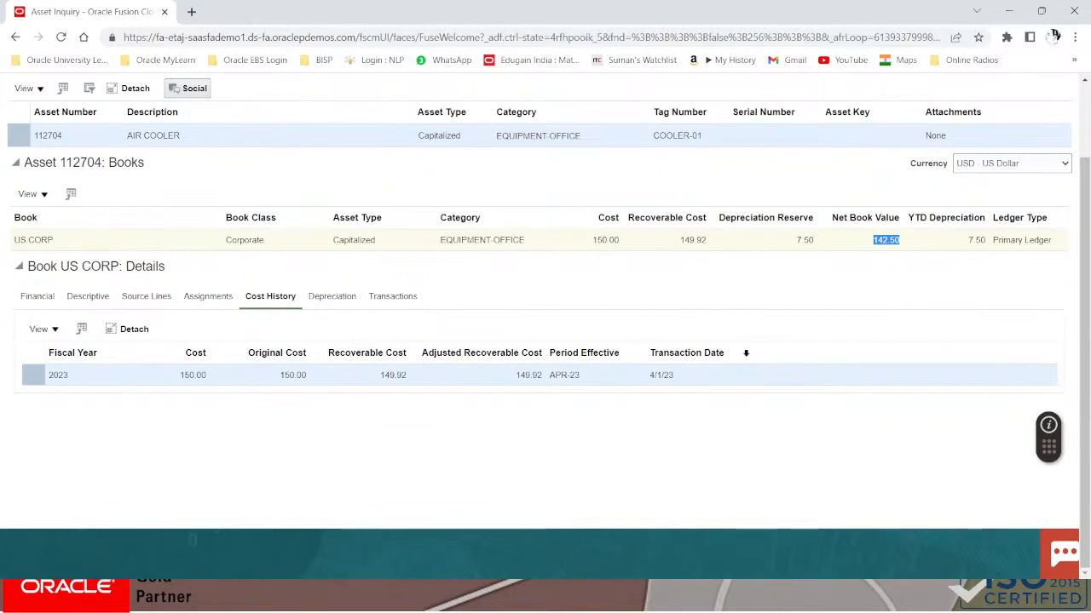
drag(549, 375, 720, 379)
scroll(324, 387, up, 1)
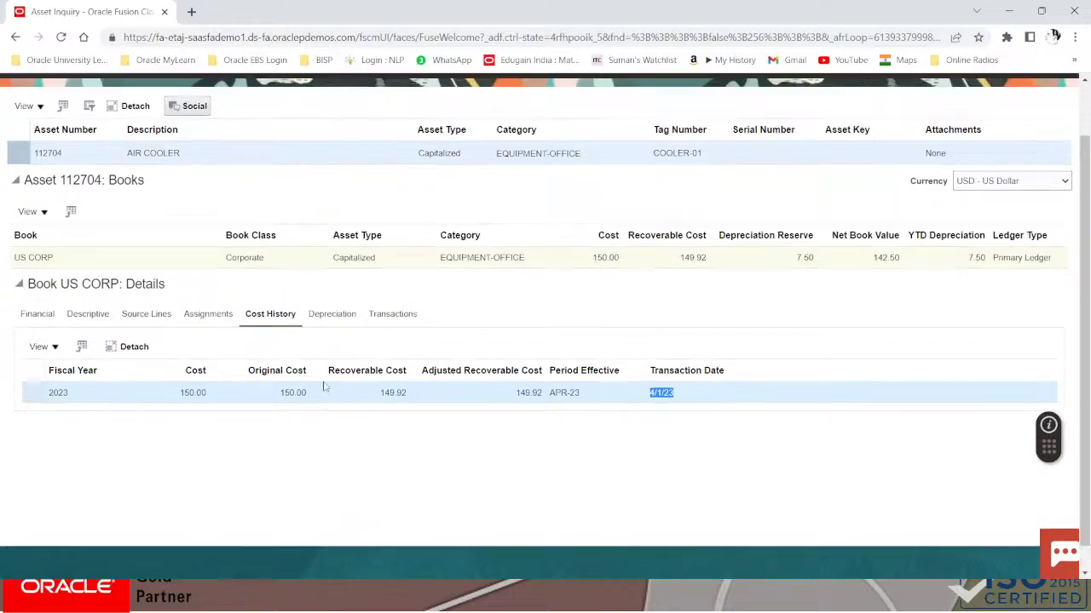
scroll(323, 387, up, 2)
click(1027, 130)
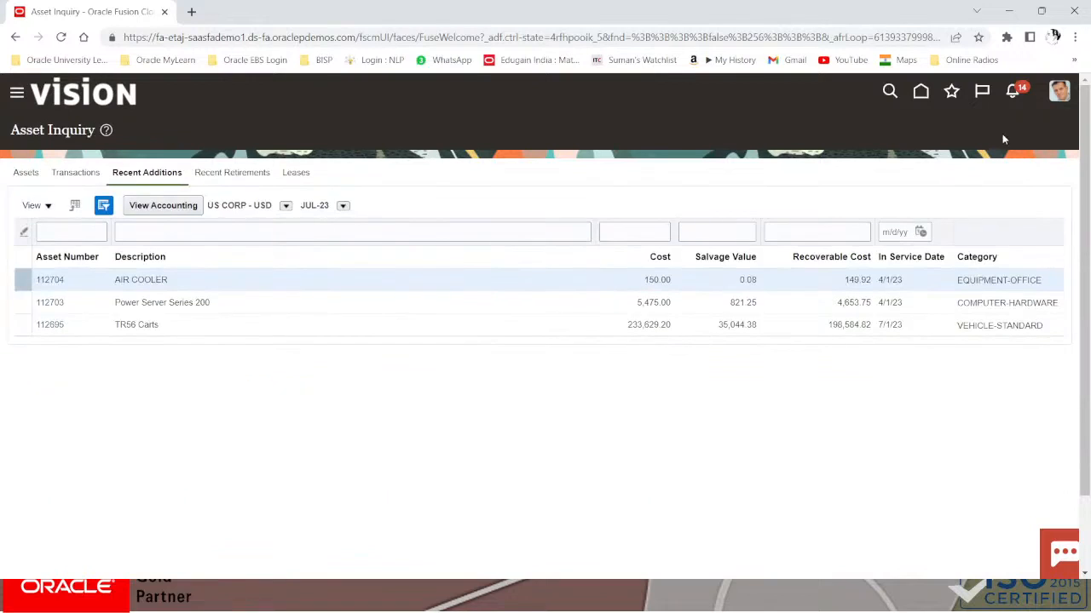
Return to the Assets work area through the home page and review the depreciation period's book, ledger and completed additions
click(921, 94)
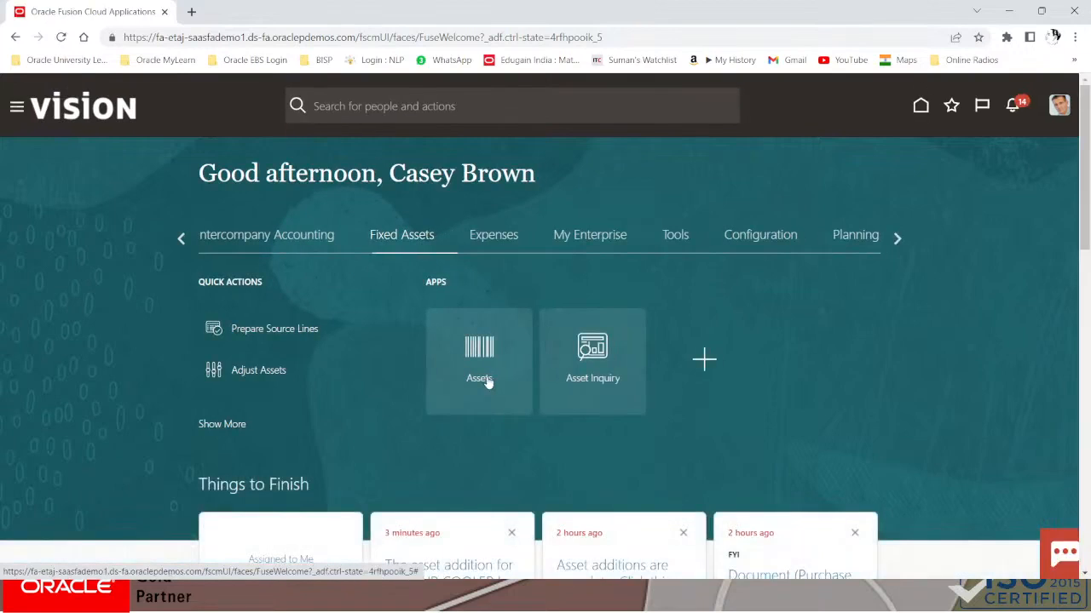
click(488, 382)
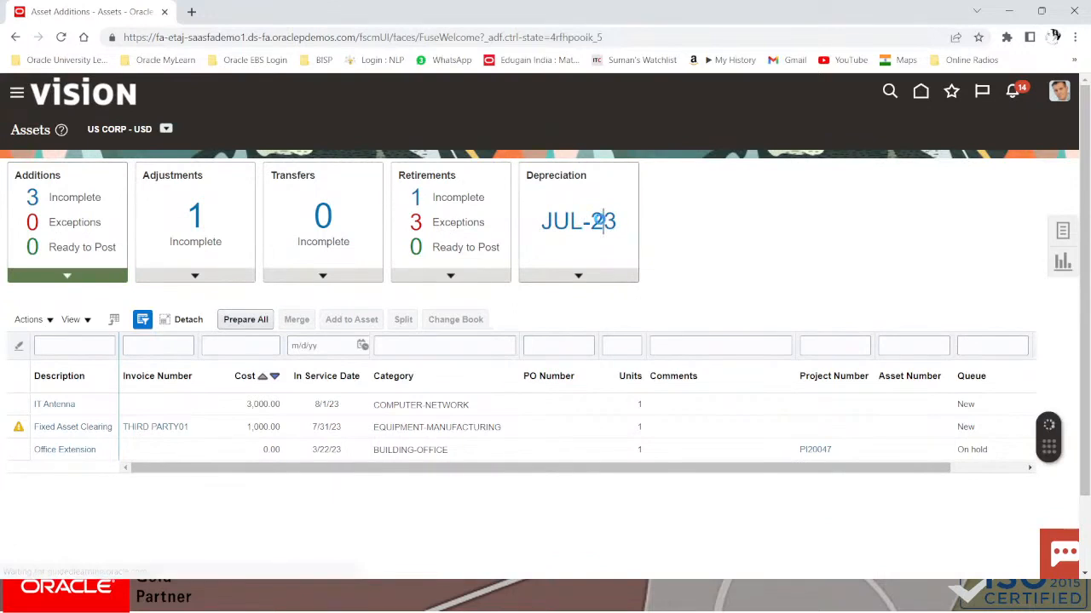
click(579, 221)
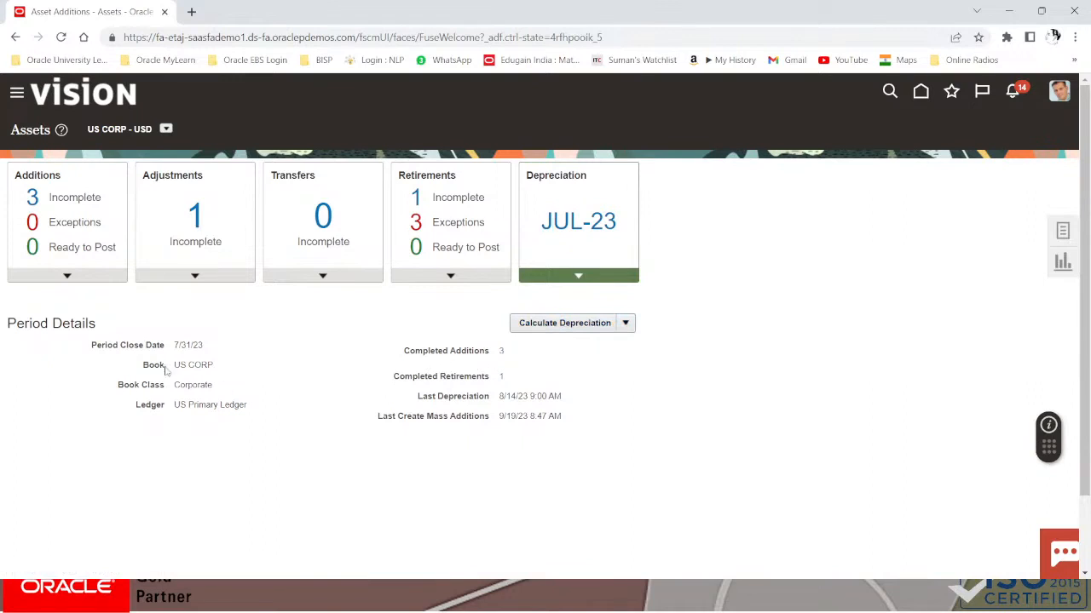
drag(173, 367, 273, 370)
drag(178, 385, 170, 413)
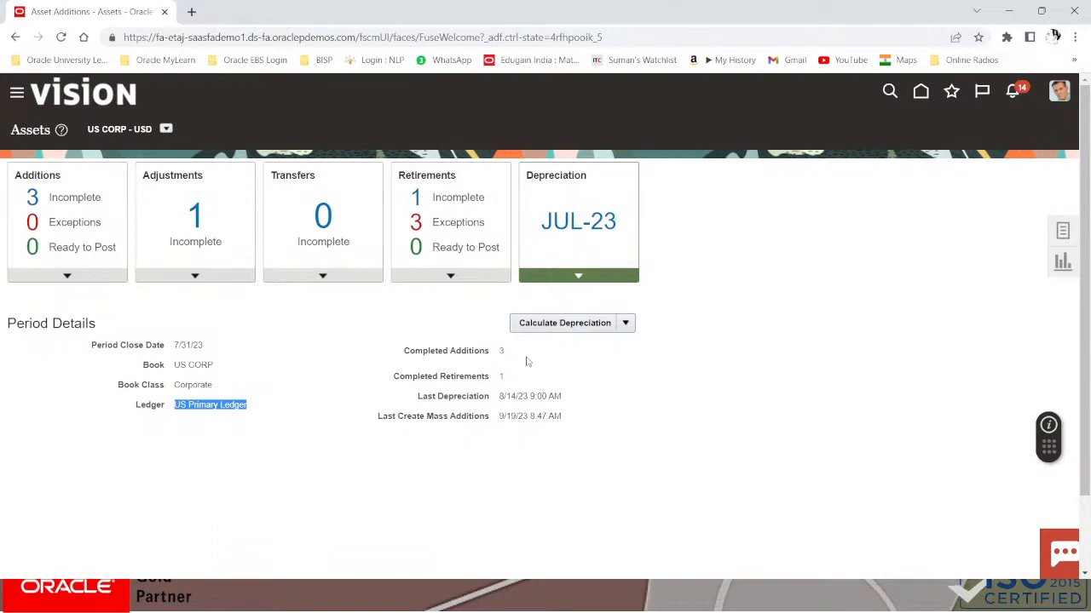
drag(510, 356, 497, 358)
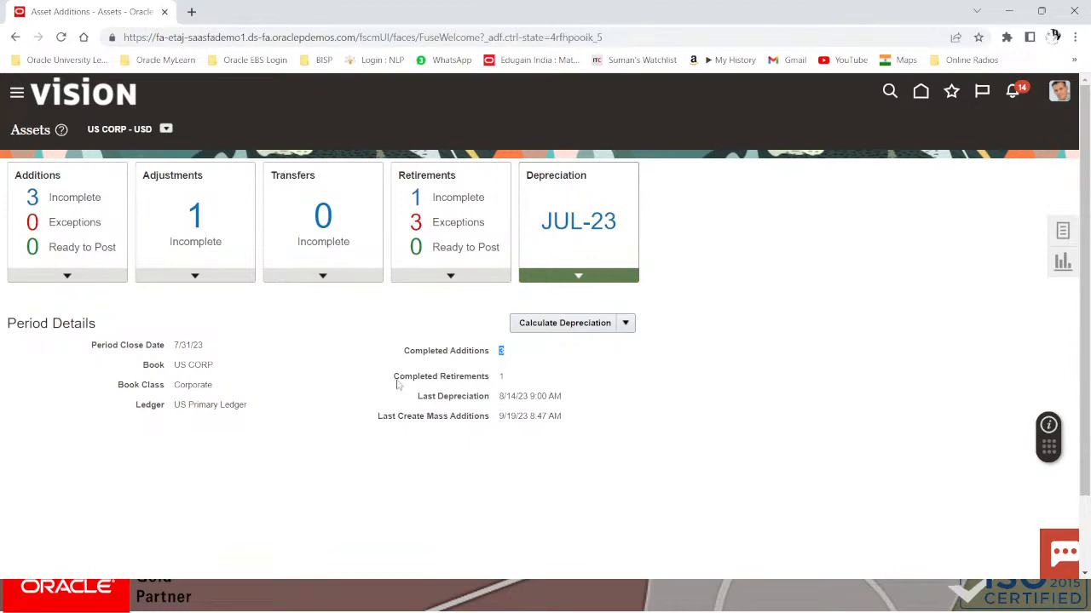
click(502, 352)
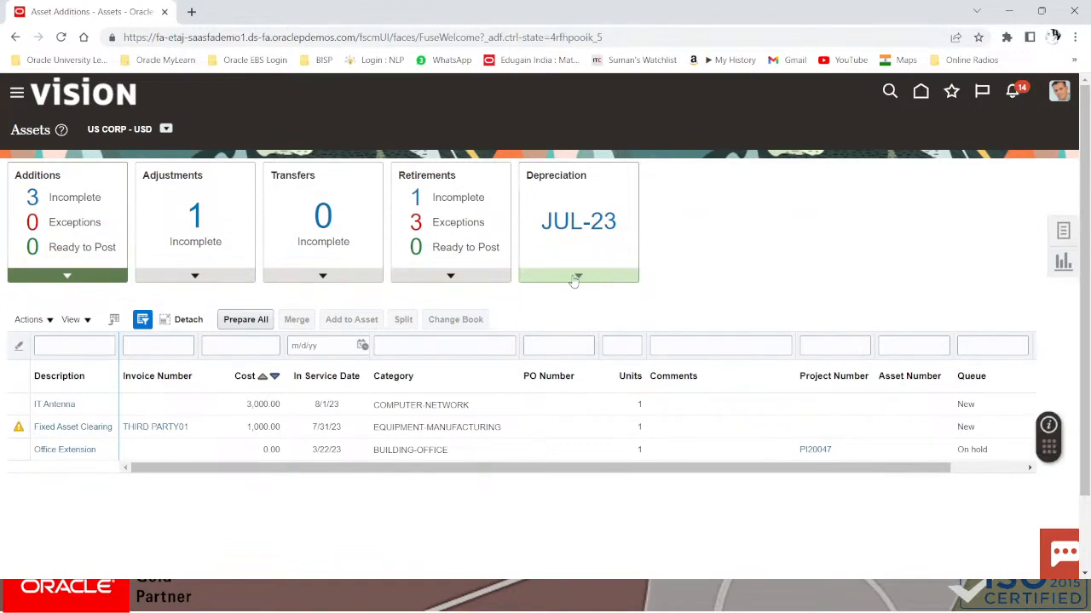
Review the depreciation period's available actions and run Calculate Depreciation for the US CORP book's JUL-23 period
click(575, 278)
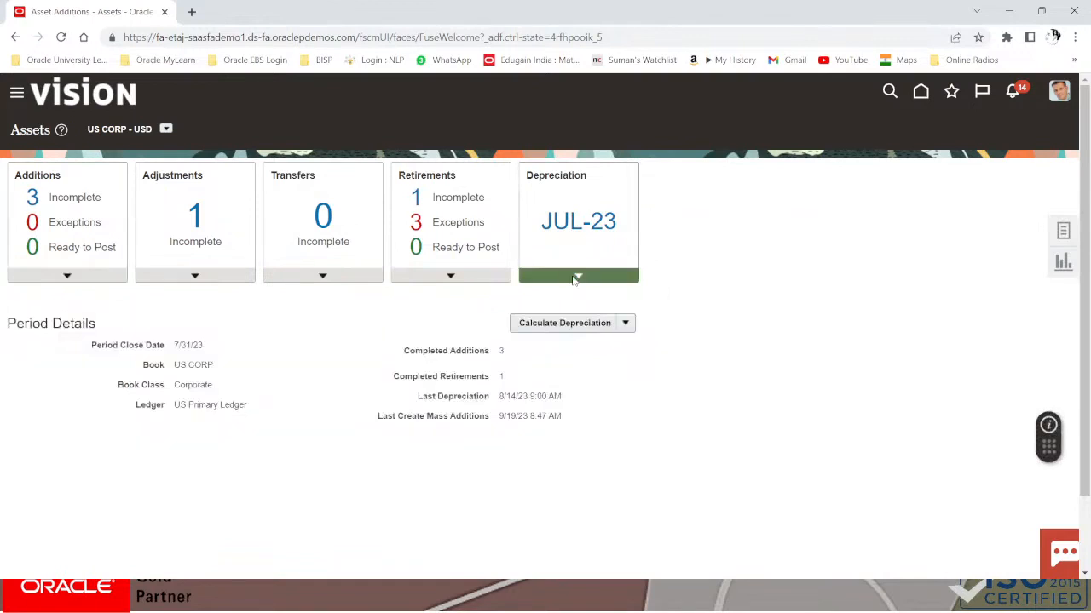
click(625, 325)
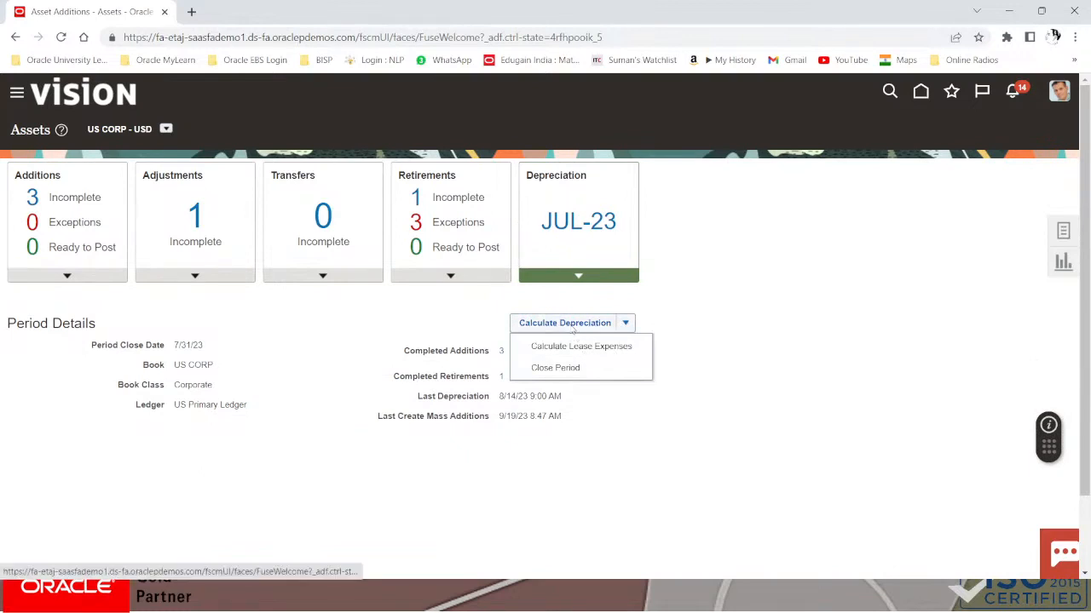
click(803, 315)
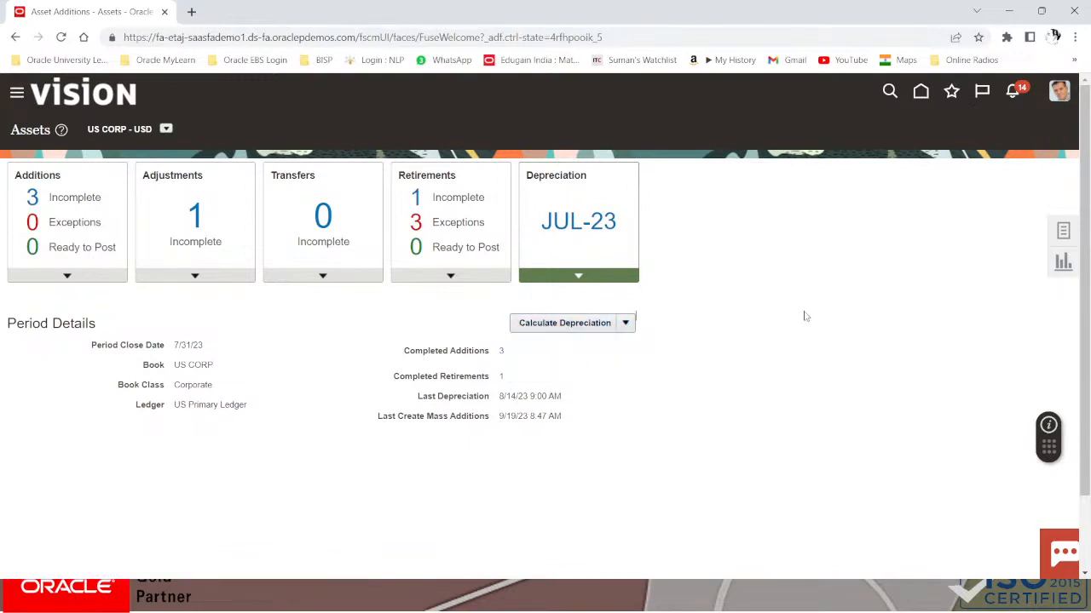
click(568, 325)
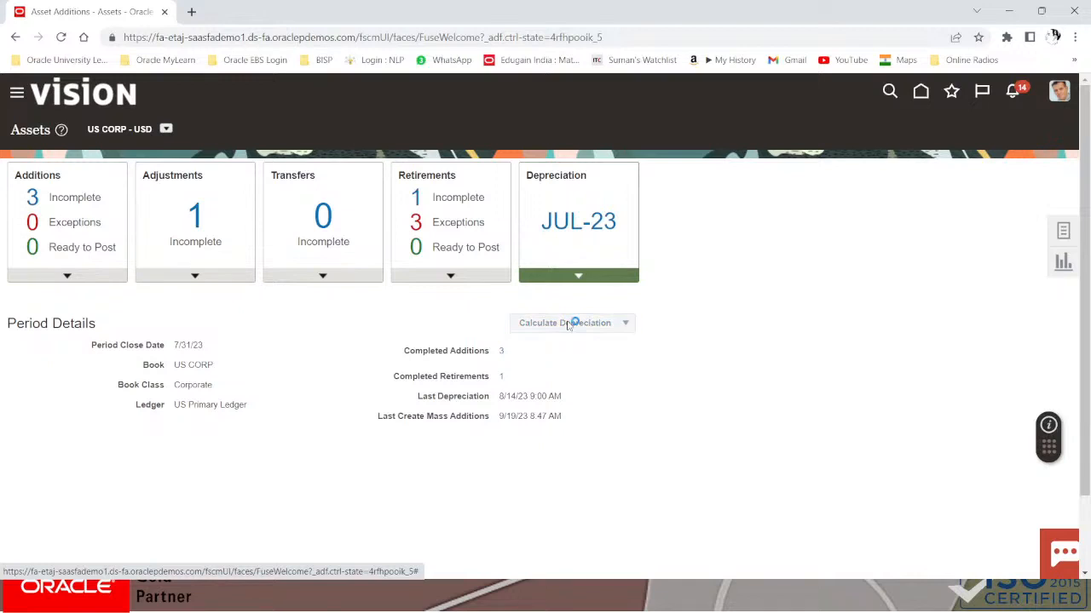
Return to the Assets work area through the home page and open the depreciation period's completed additions
click(919, 95)
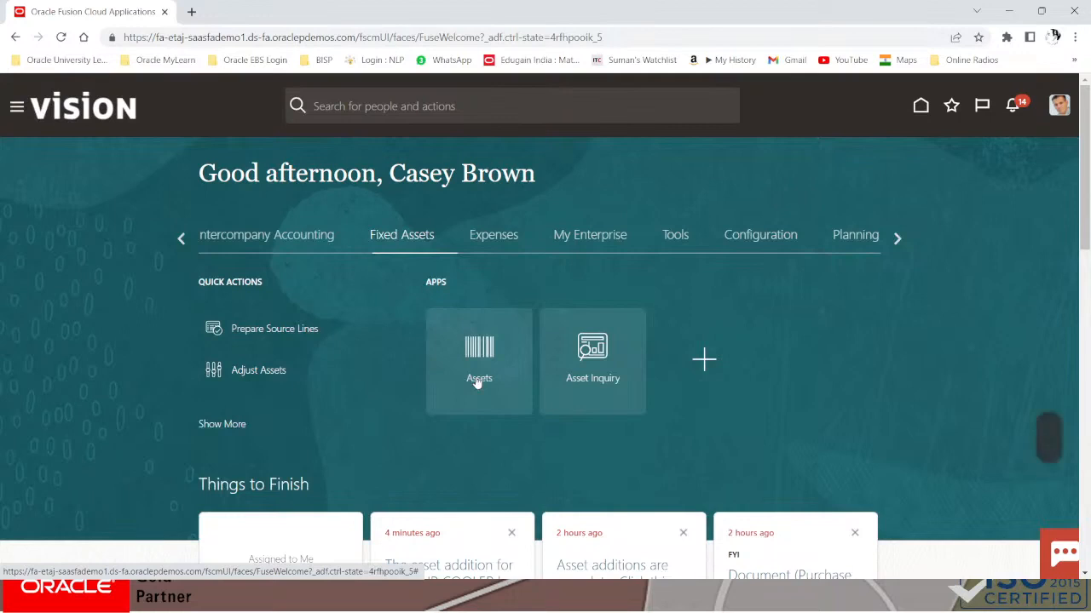
click(478, 382)
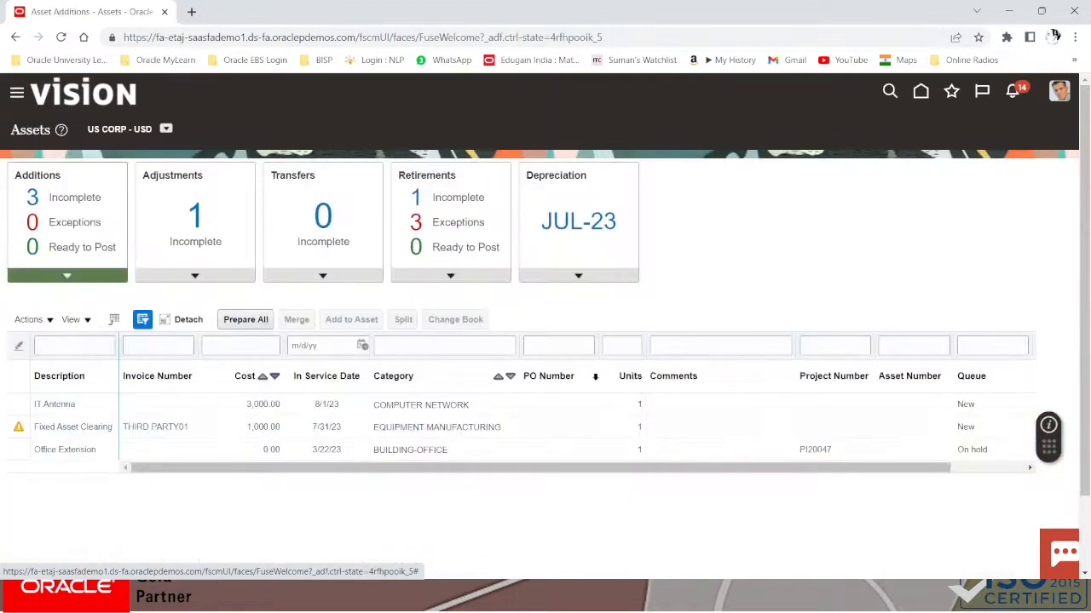
click(578, 279)
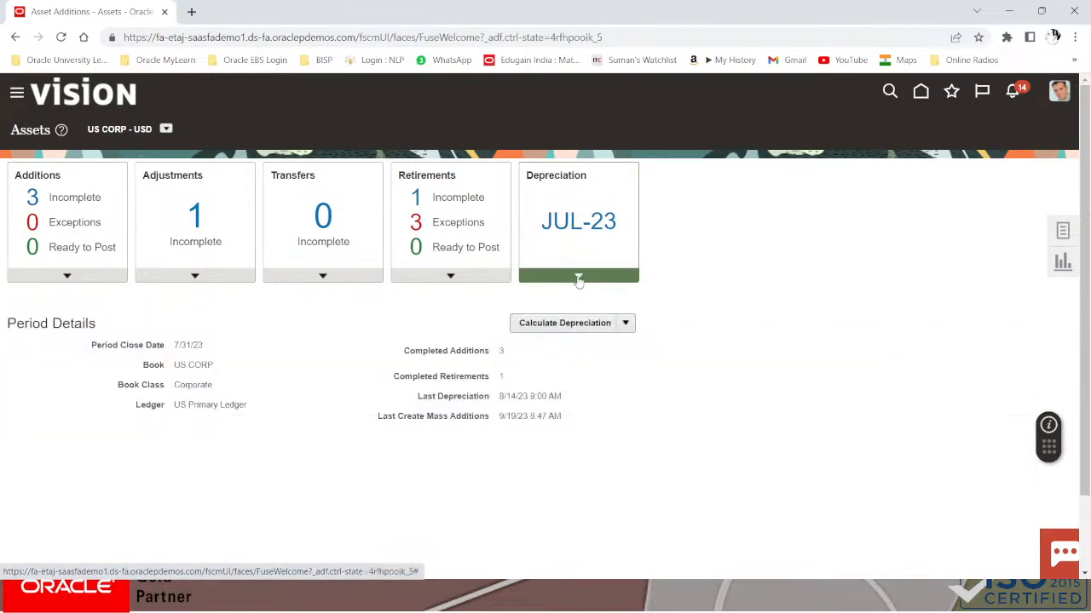
click(500, 350)
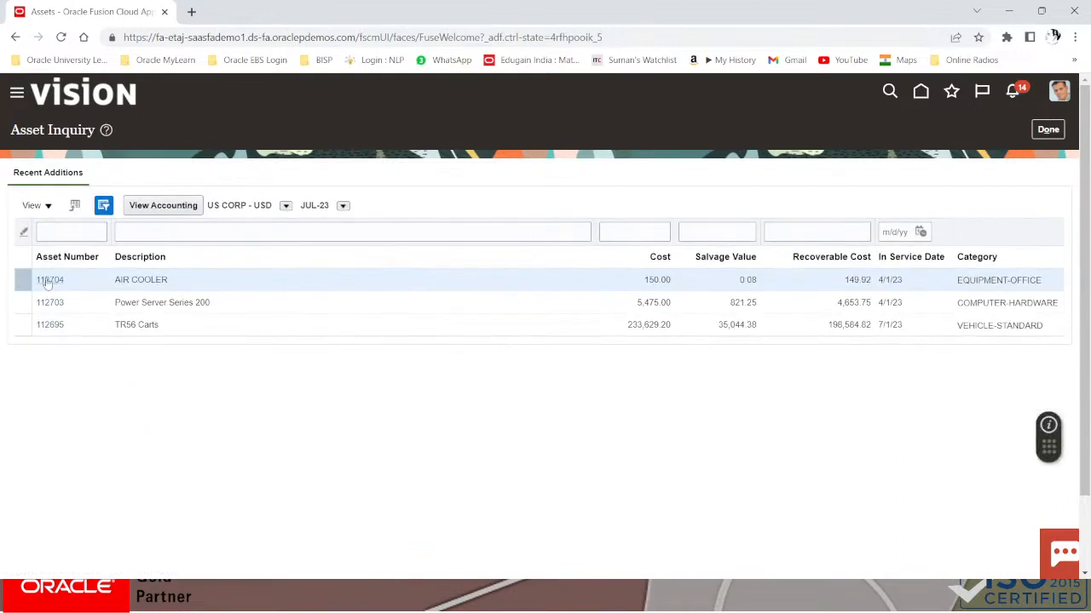
Inspect the AIR COOLER asset's book values, cost history and depreciation amounts, and close the inquiry
click(49, 280)
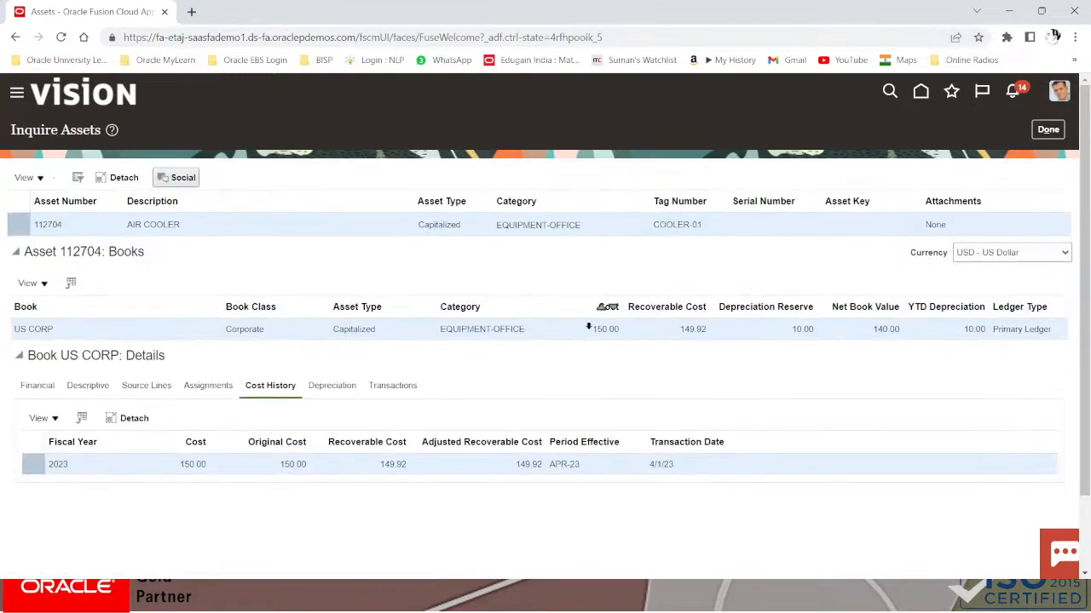
click(329, 386)
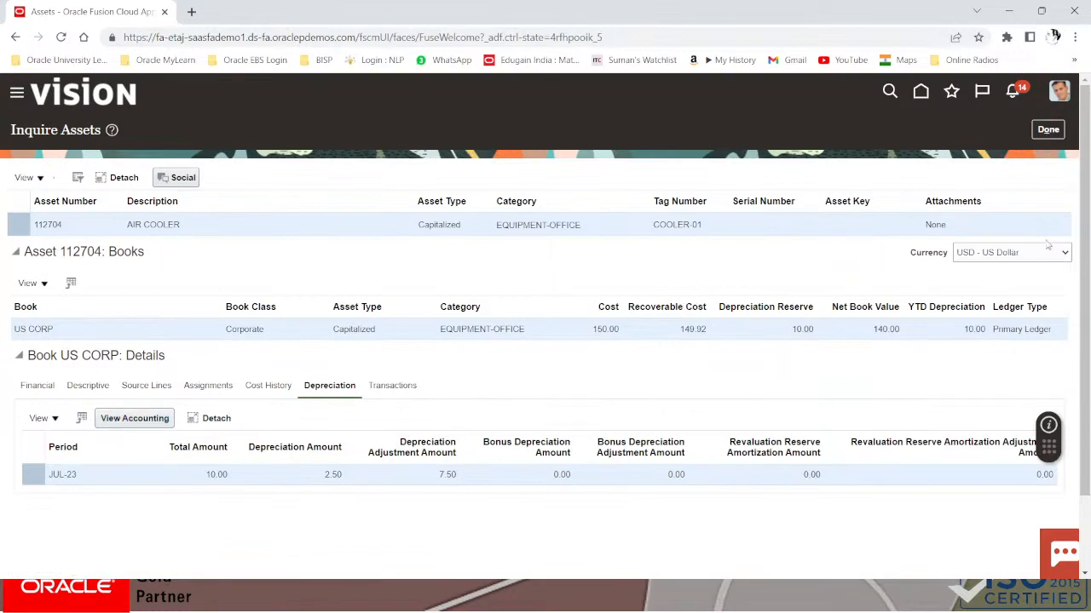
click(1050, 130)
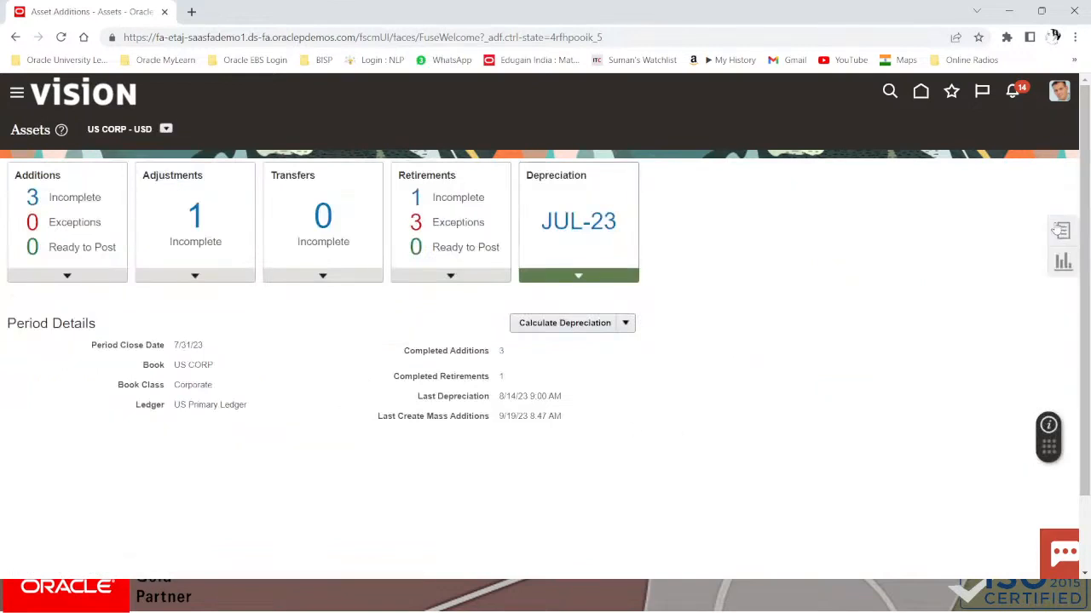
click(1058, 230)
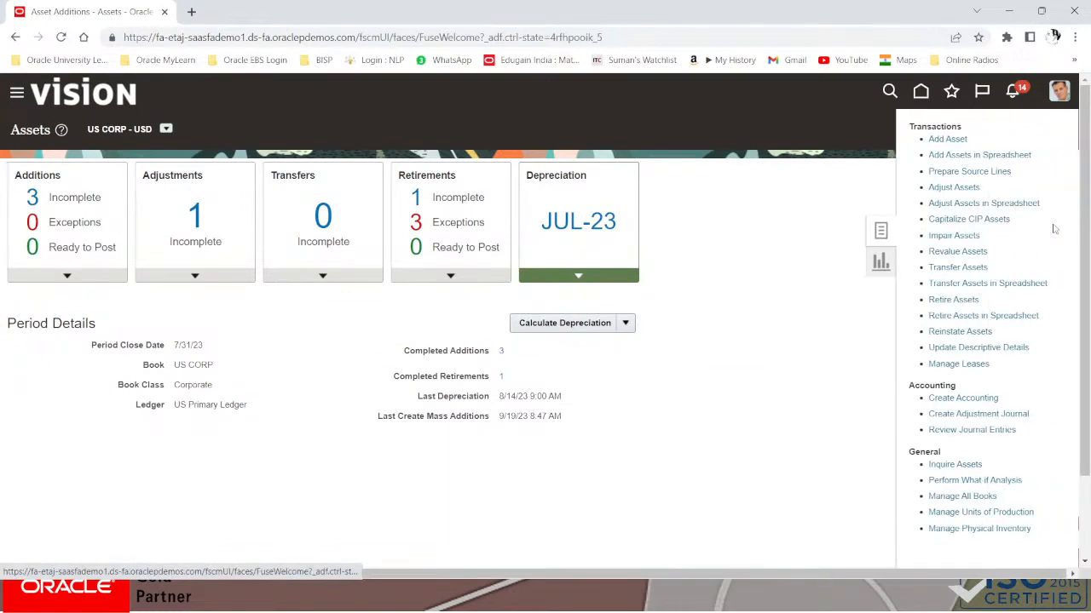
click(929, 141)
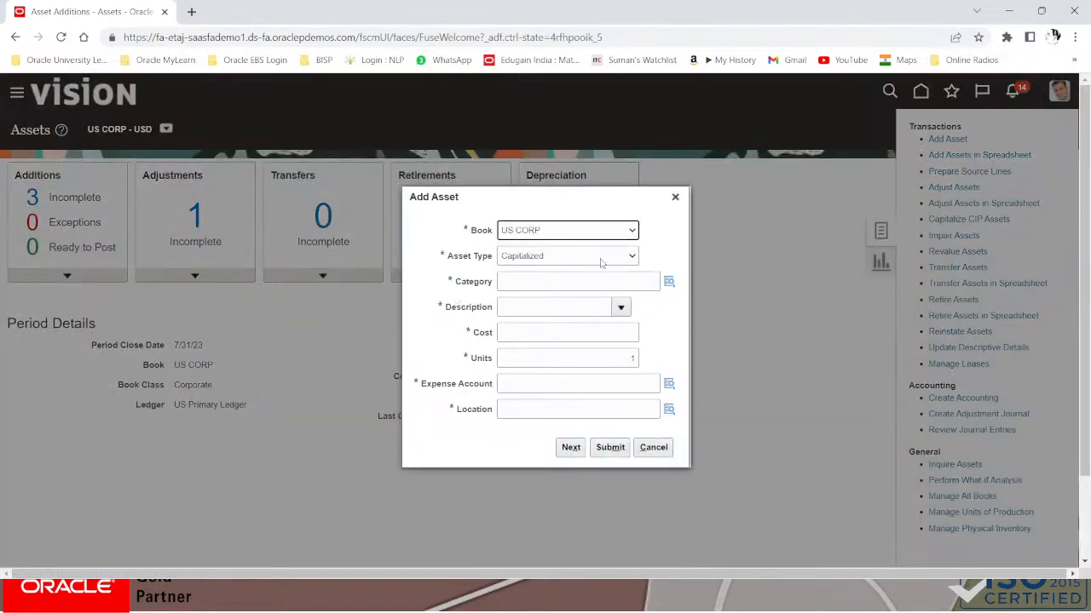
click(604, 257)
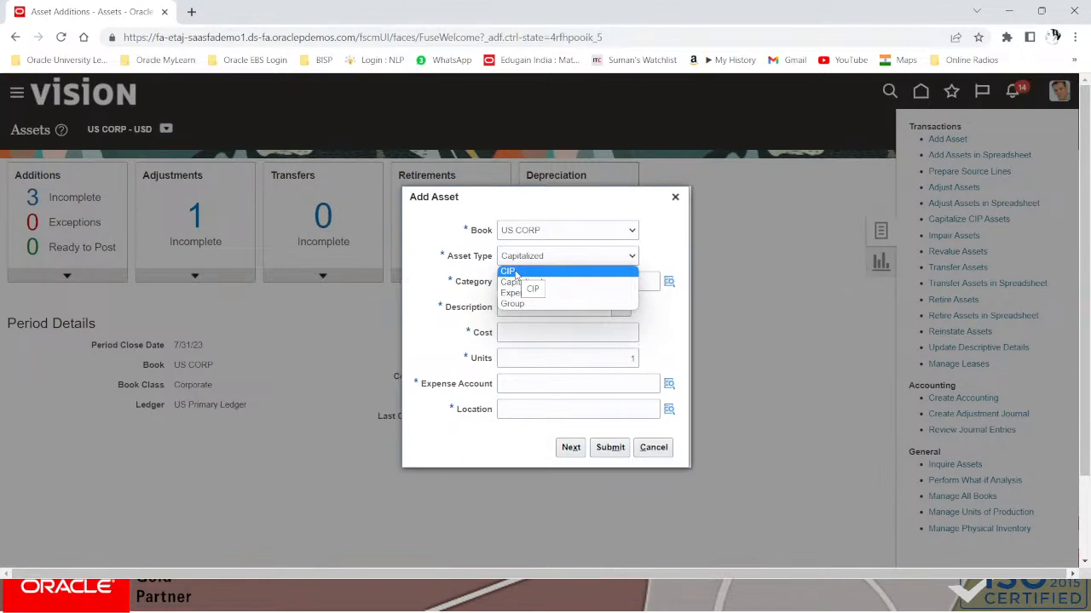
click(546, 304)
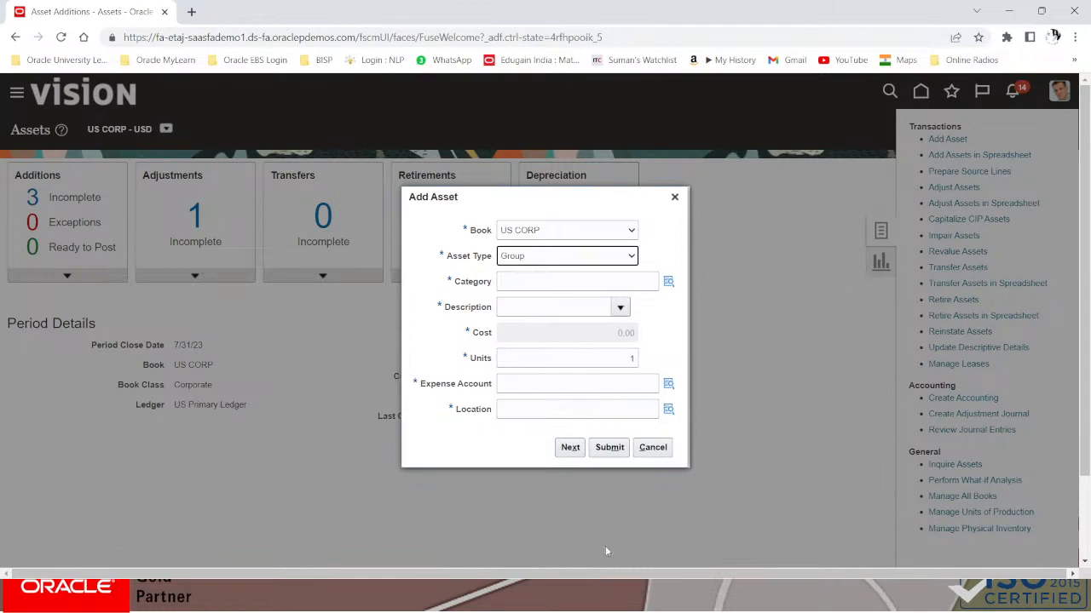
click(654, 451)
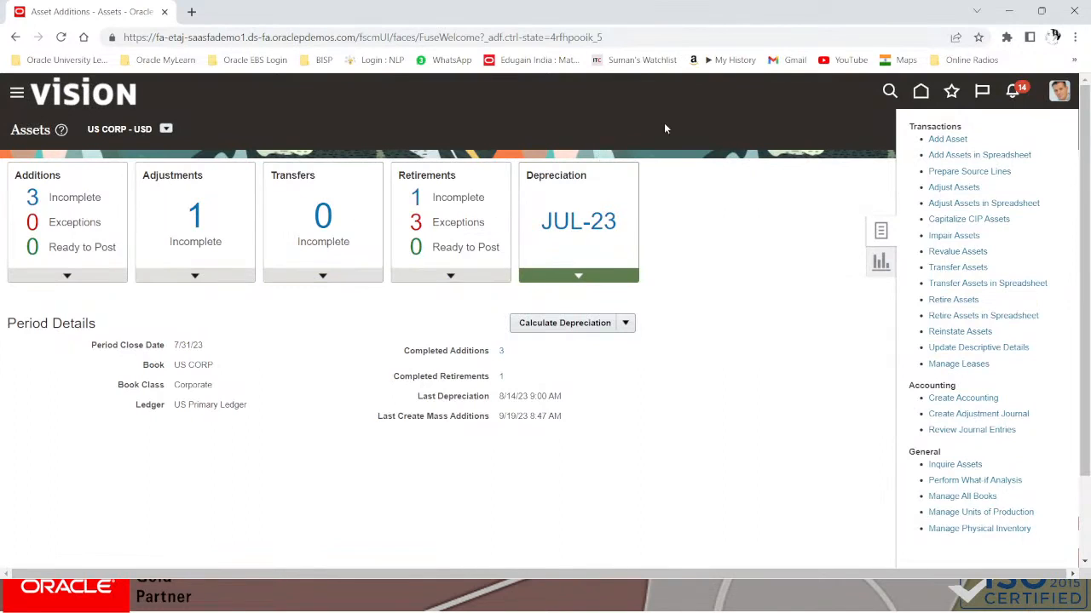
click(785, 114)
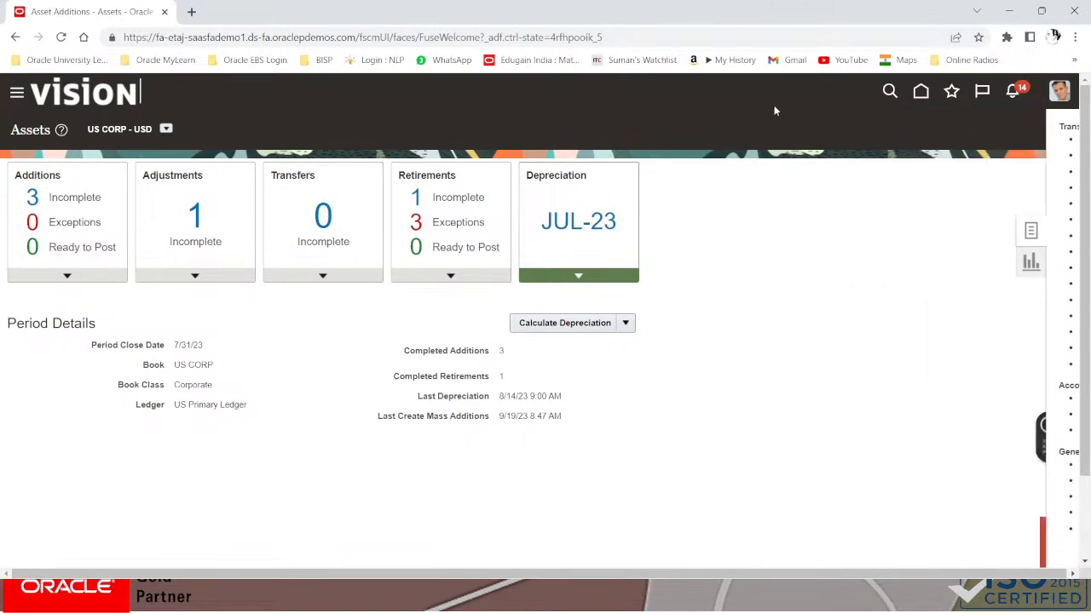
Go to the home page and open the Purchase Orders work area under Procurement
click(921, 95)
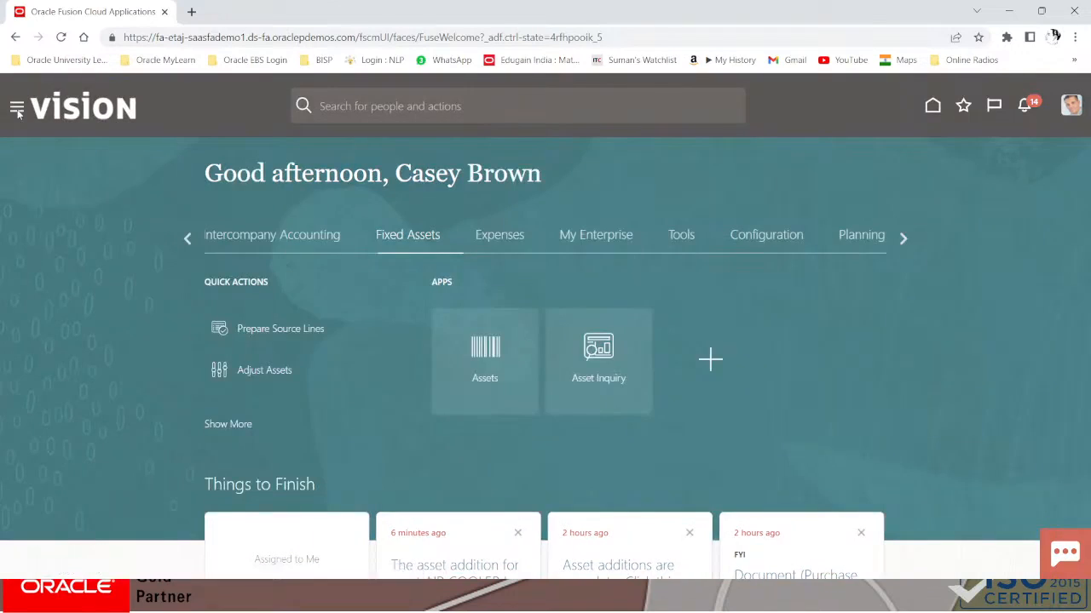
click(18, 109)
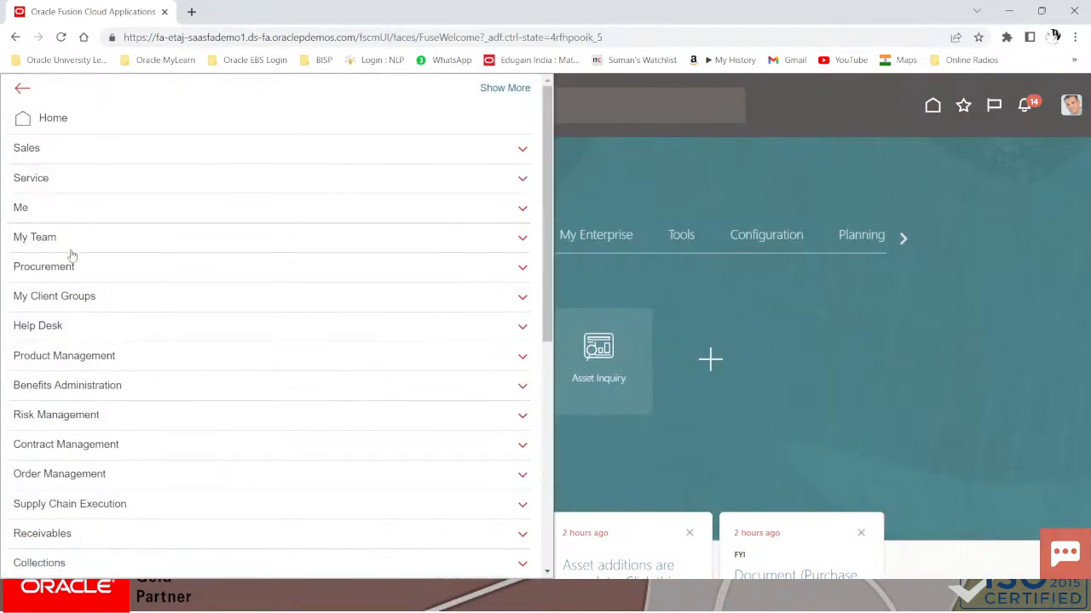
click(44, 267)
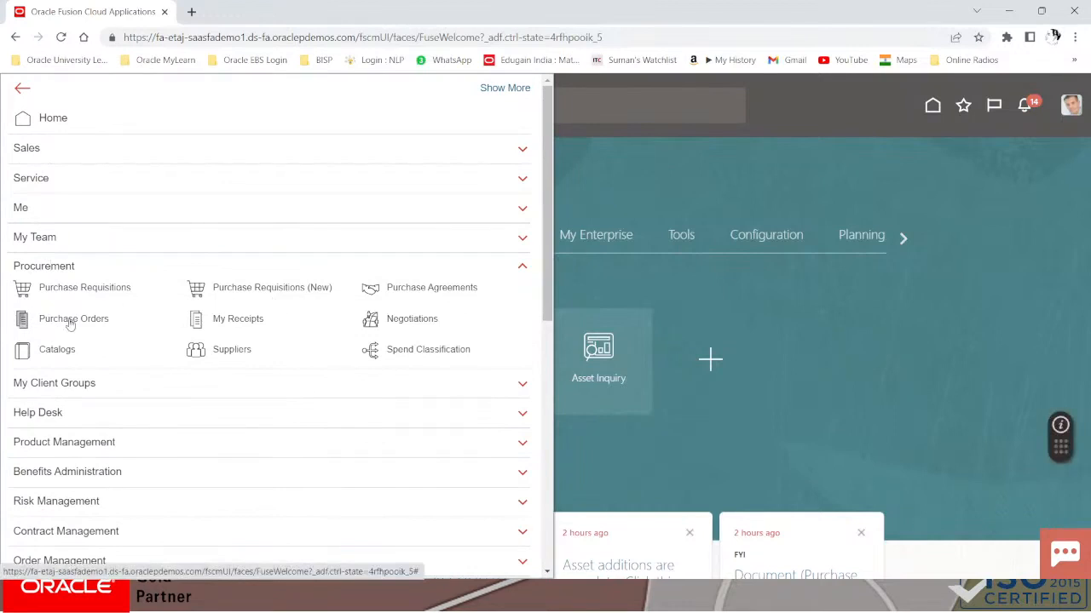
click(72, 319)
click(75, 318)
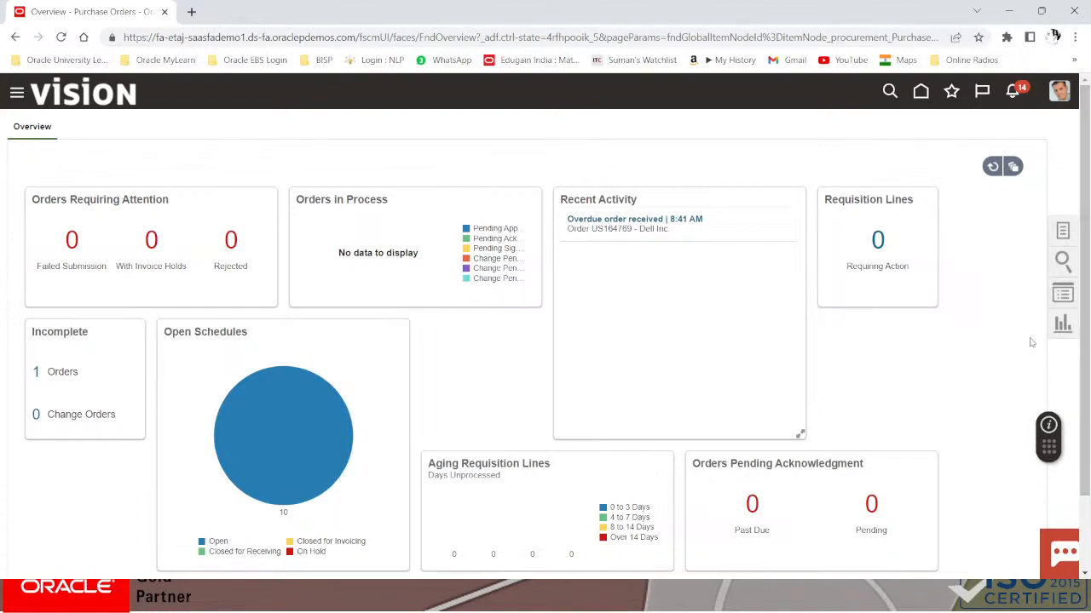
Create a purchase order in US1 Business Unit for the supplier Dell Inc
click(1064, 232)
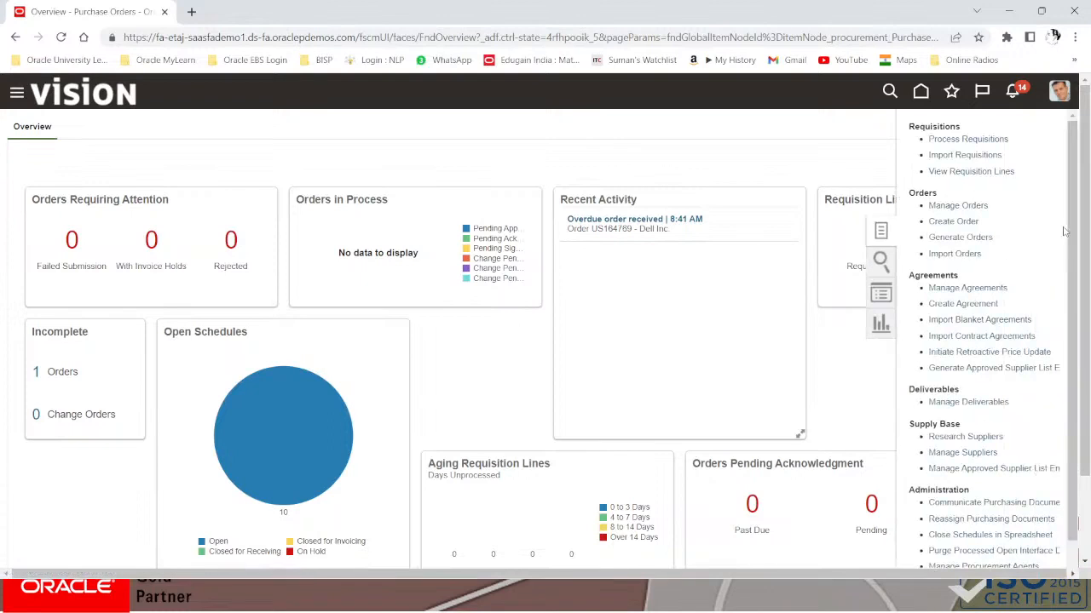
click(949, 222)
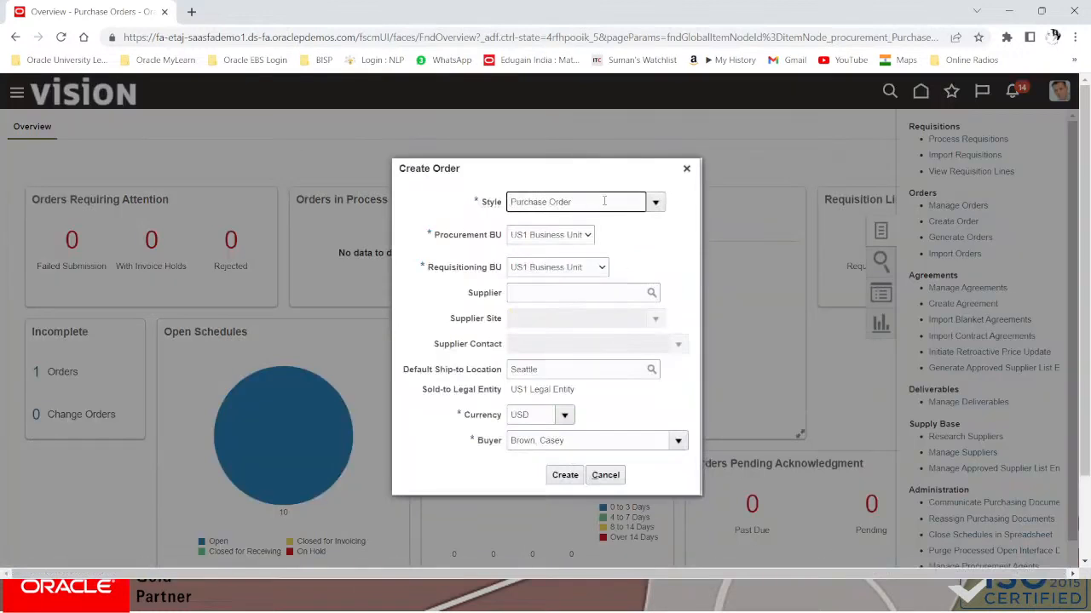
click(549, 292)
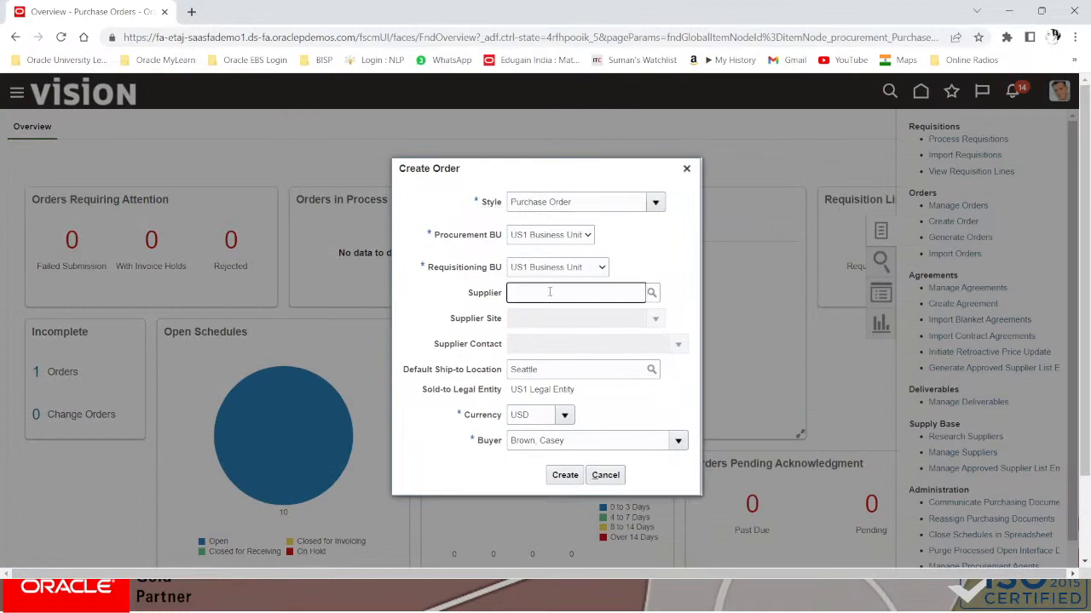
text(DELL)
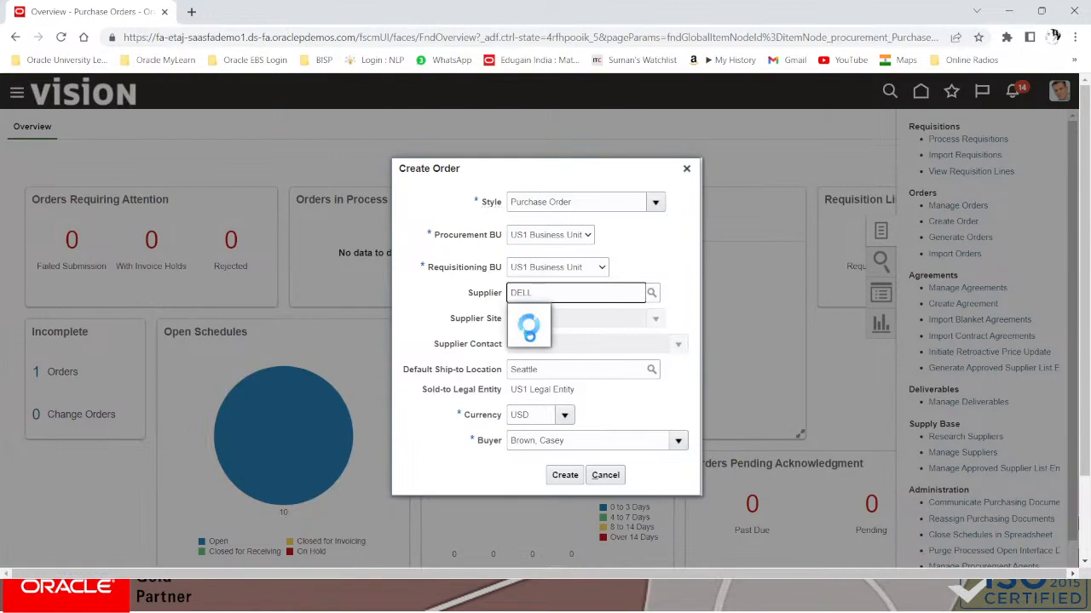
click(548, 315)
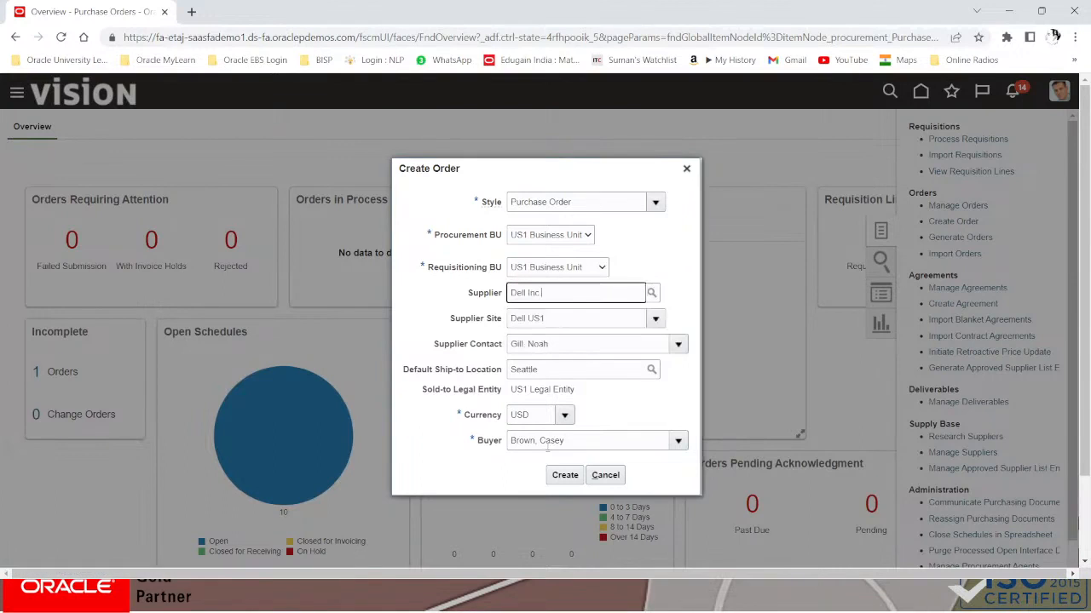
click(567, 477)
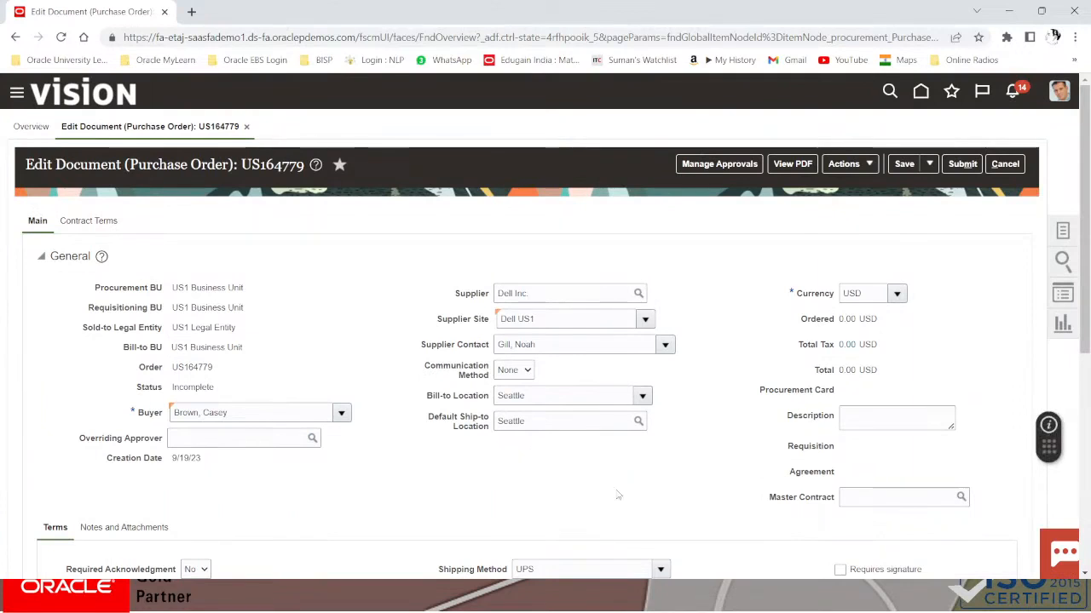
Turn off Pay on receipt for the order and set its payment terms to Samsung 30 Days 100% payment term
scroll(731, 160, down, 4)
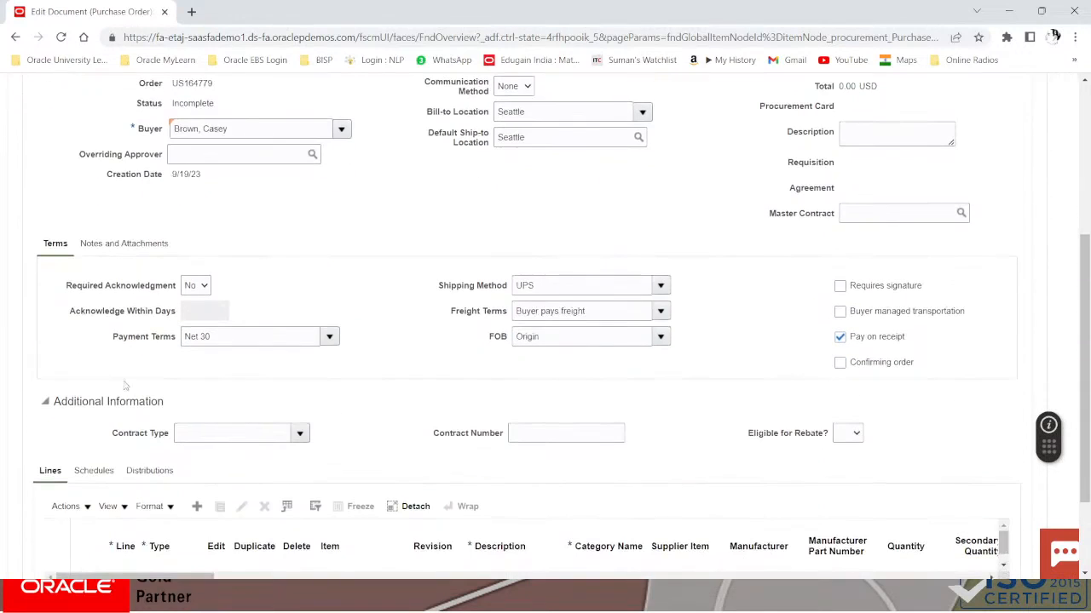
scroll(73, 340, down, 2)
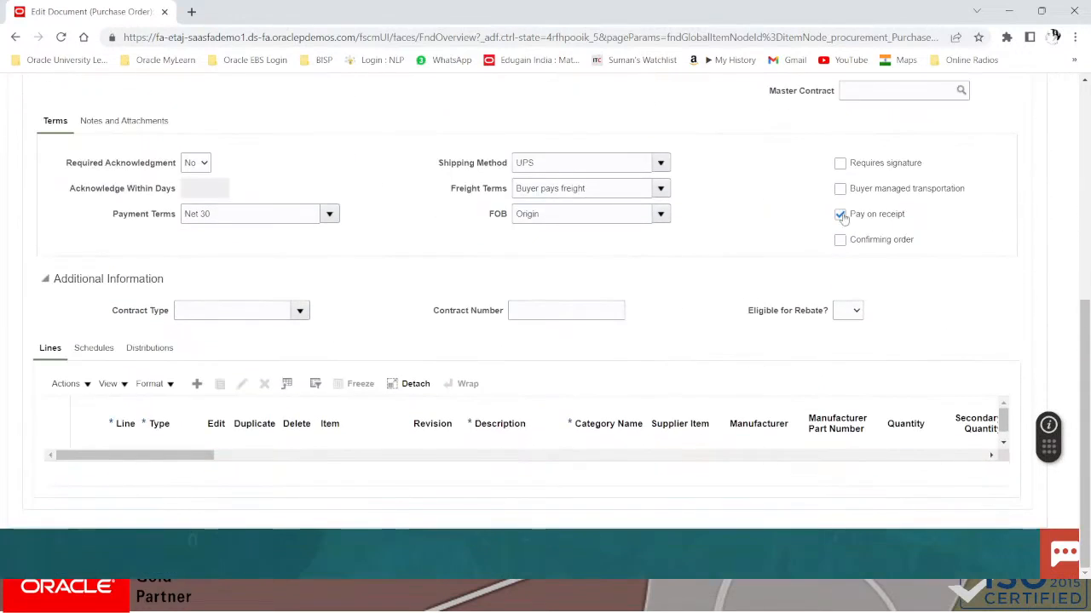
click(840, 216)
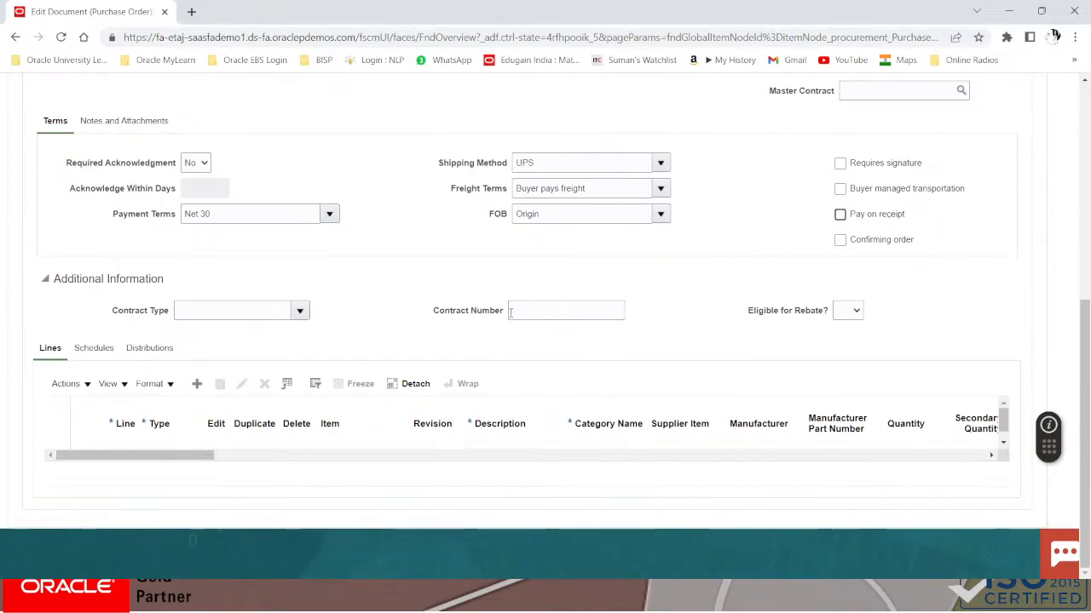
scroll(514, 314, up, 6)
scroll(514, 314, down, 6)
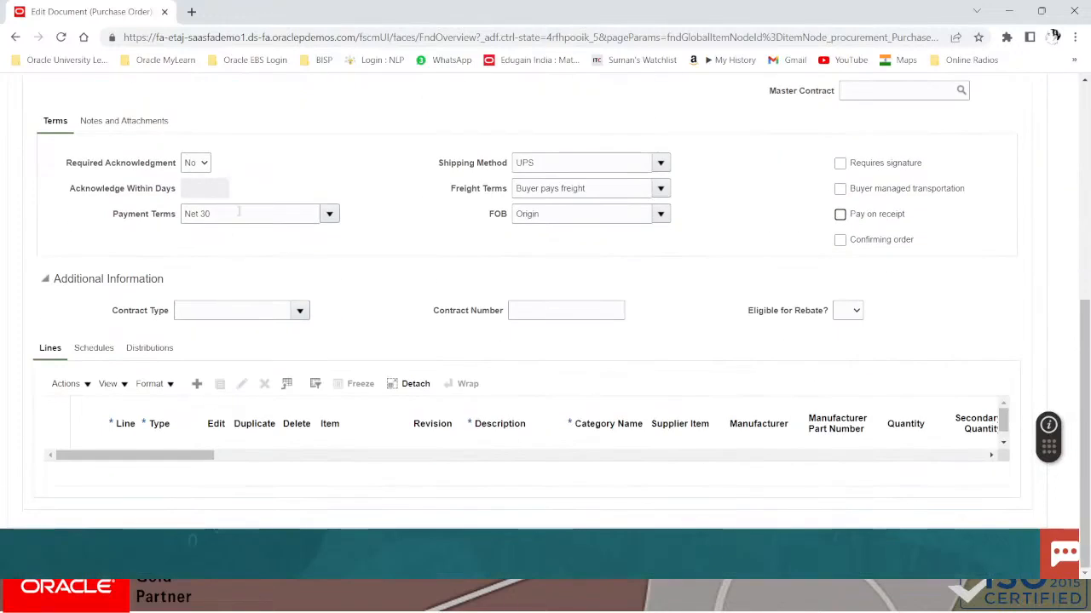
click(329, 213)
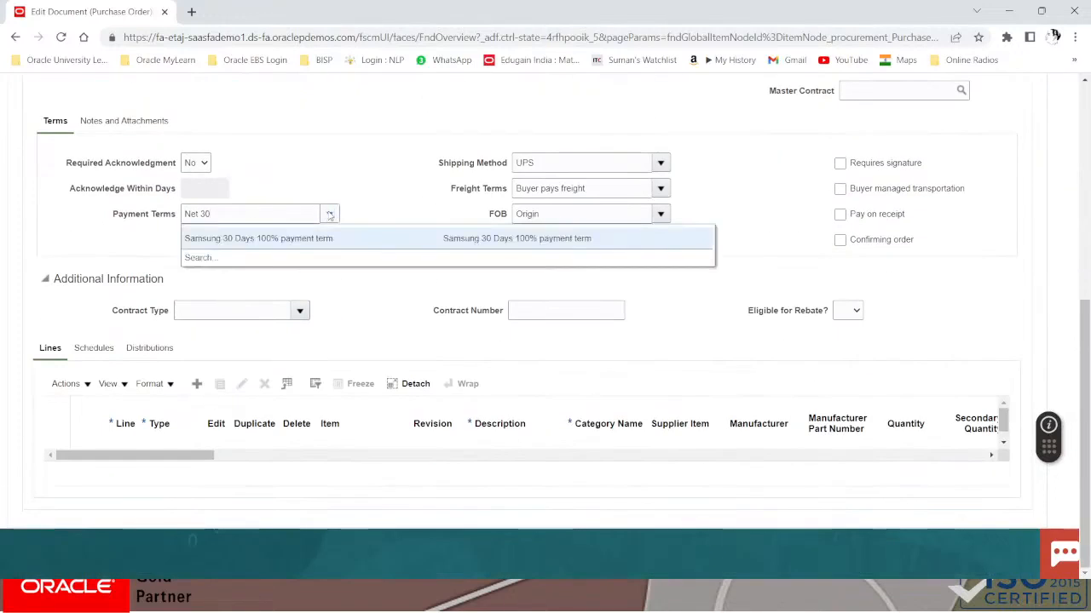
click(305, 240)
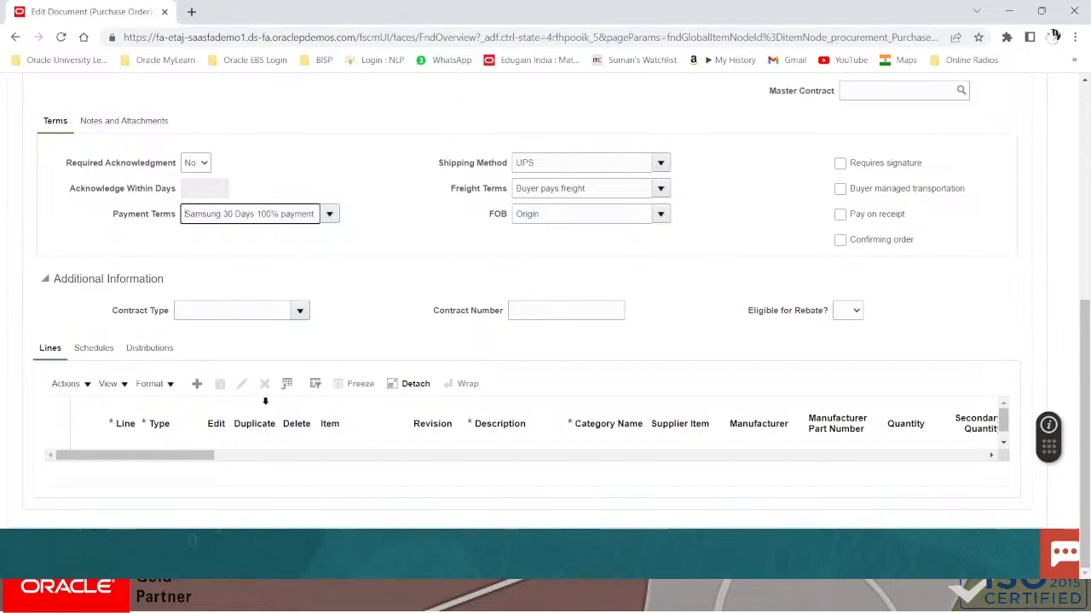
Add a new Goods line to the purchase order and open its item for entry
click(197, 386)
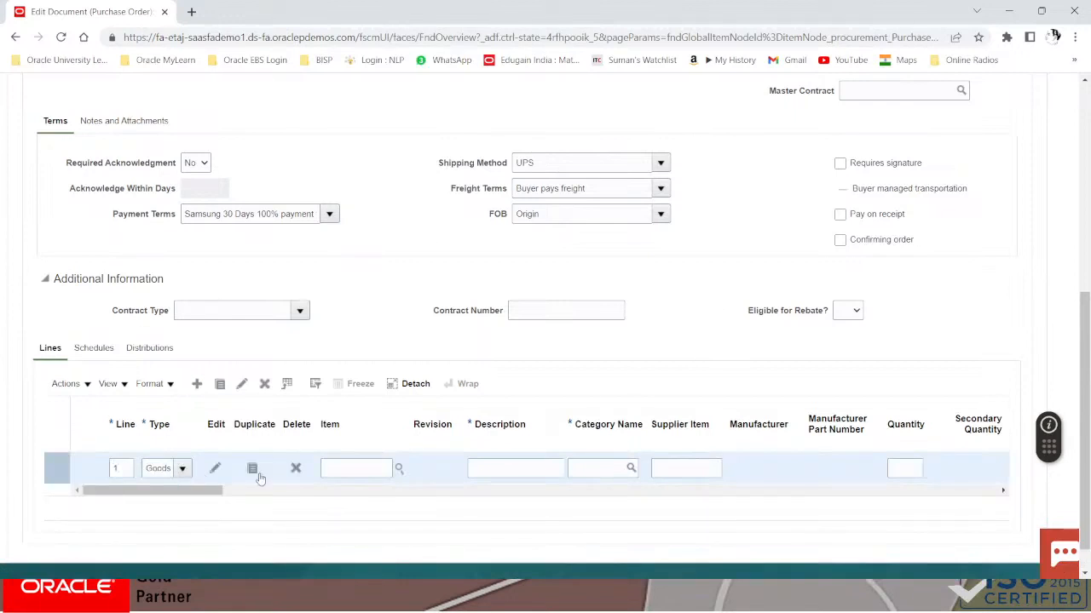
click(360, 469)
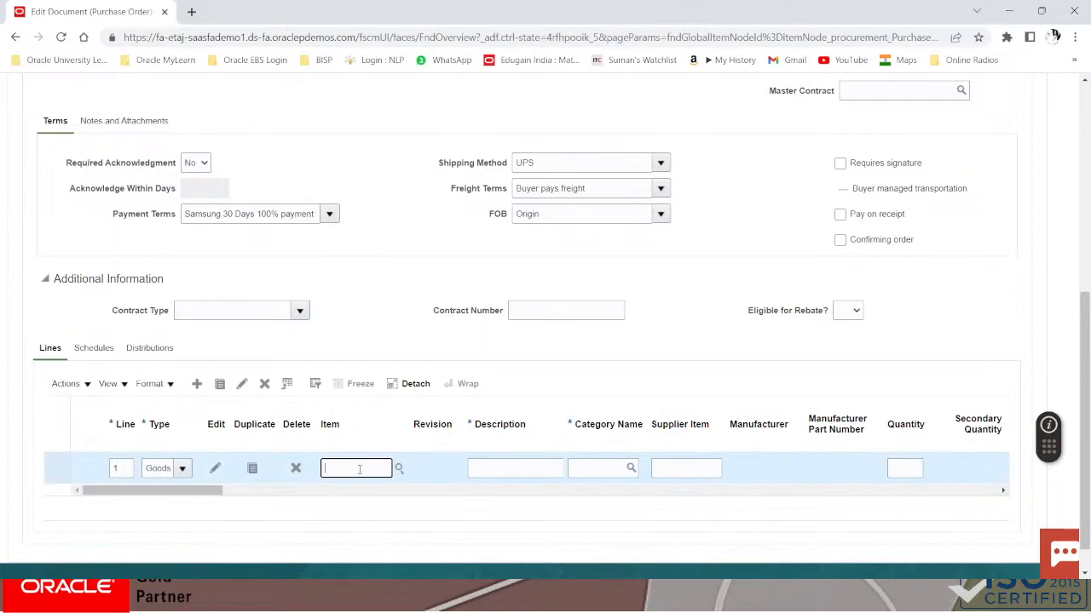
key(super+v)
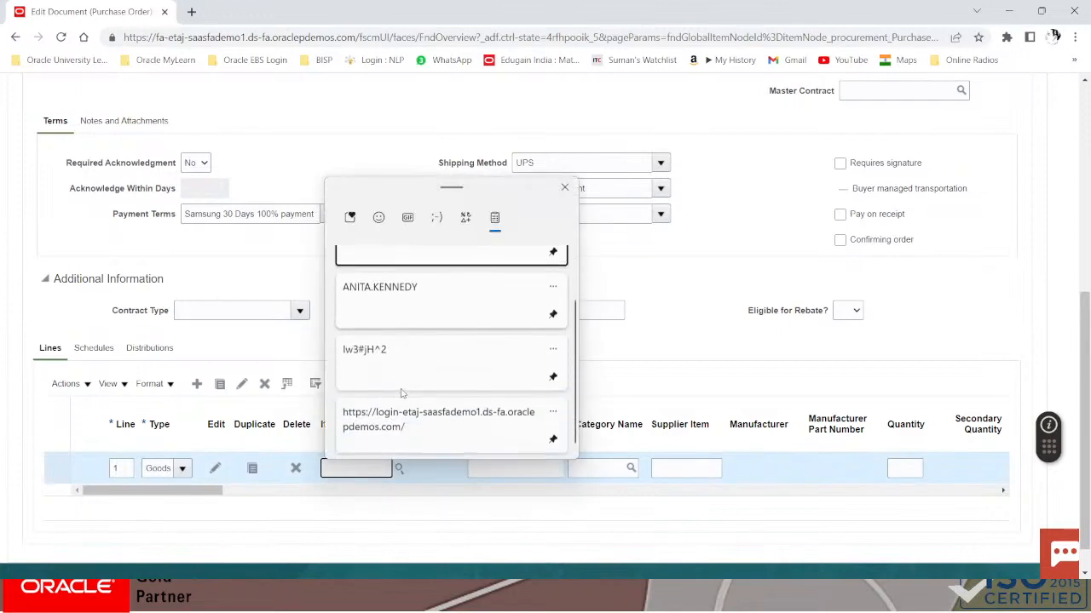
scroll(402, 393, up, 2)
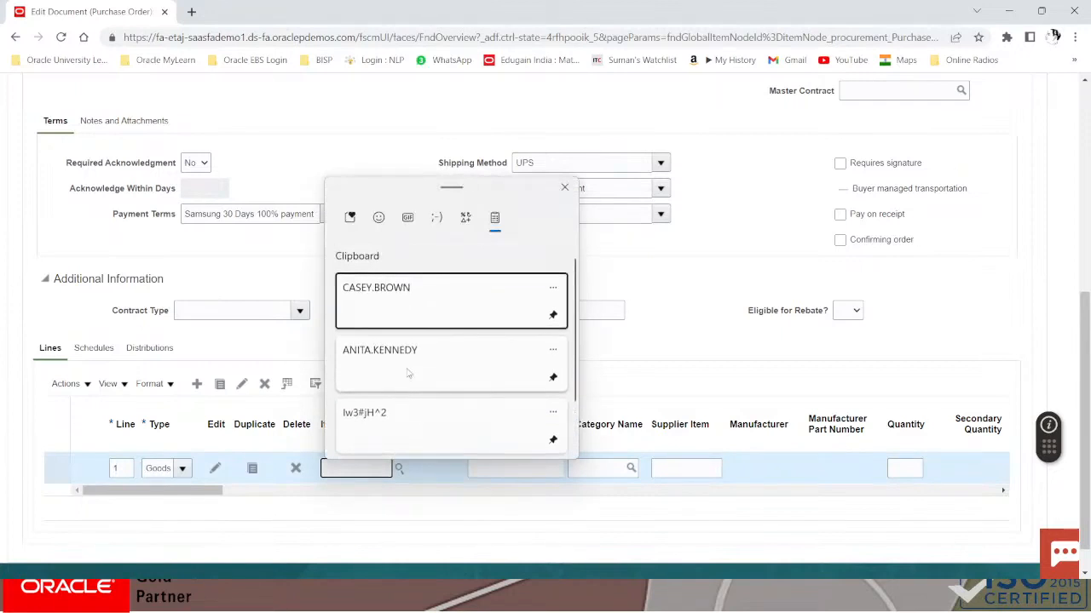
click(681, 297)
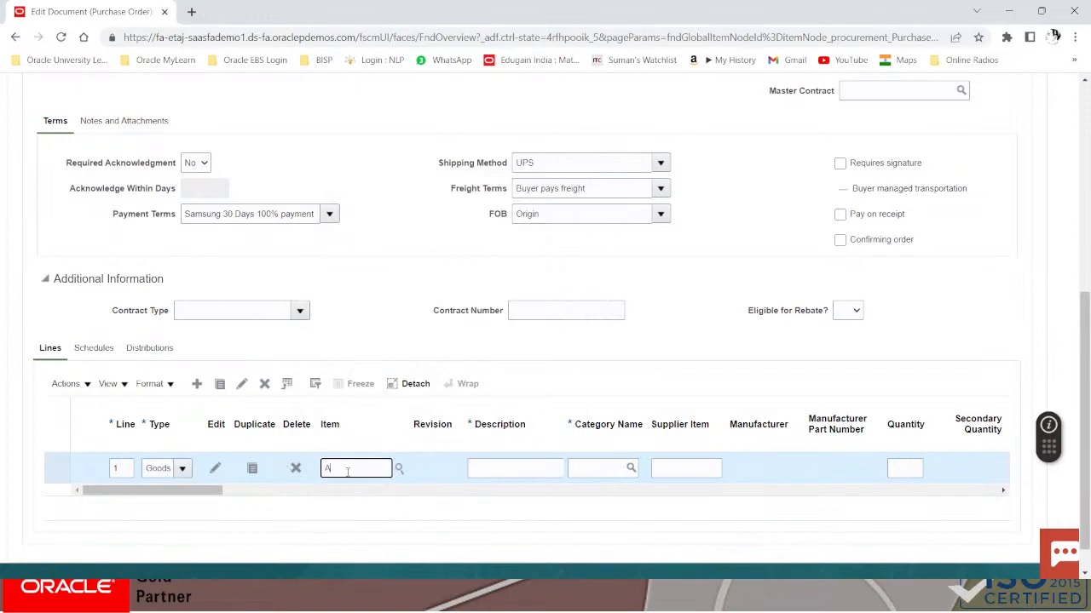
Search for items beginning with AS0 for the order line and look through their descriptions for a suitable asset
text(AS0)
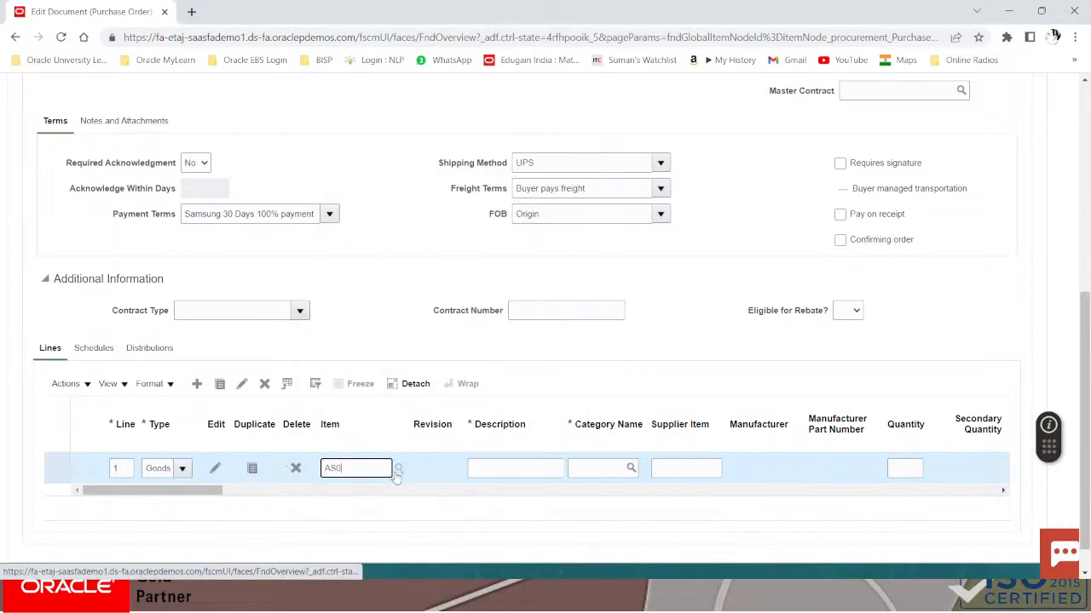
click(397, 470)
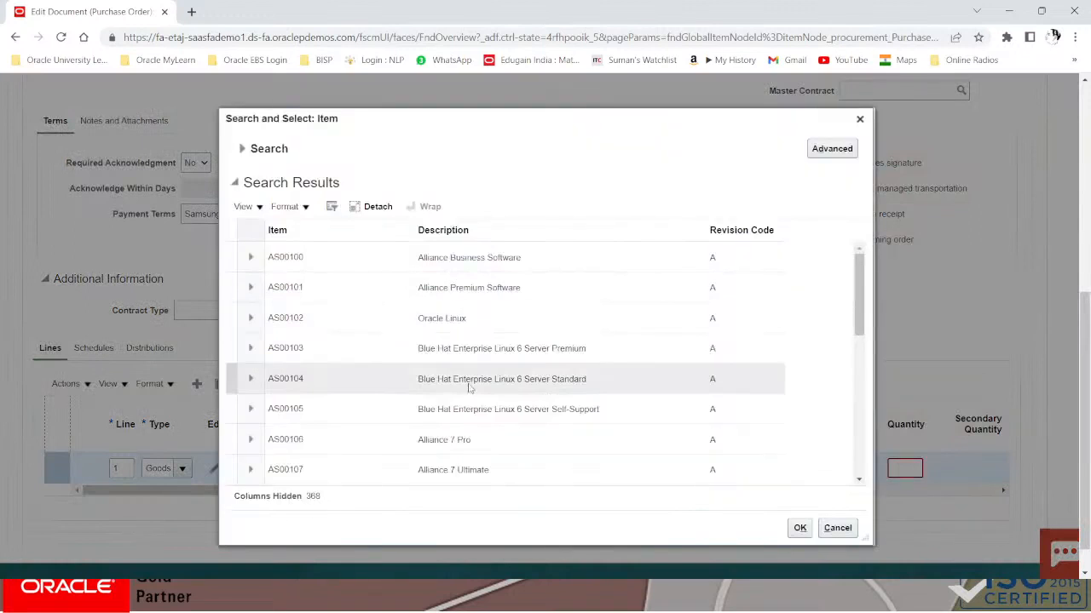
scroll(469, 387, down, 3)
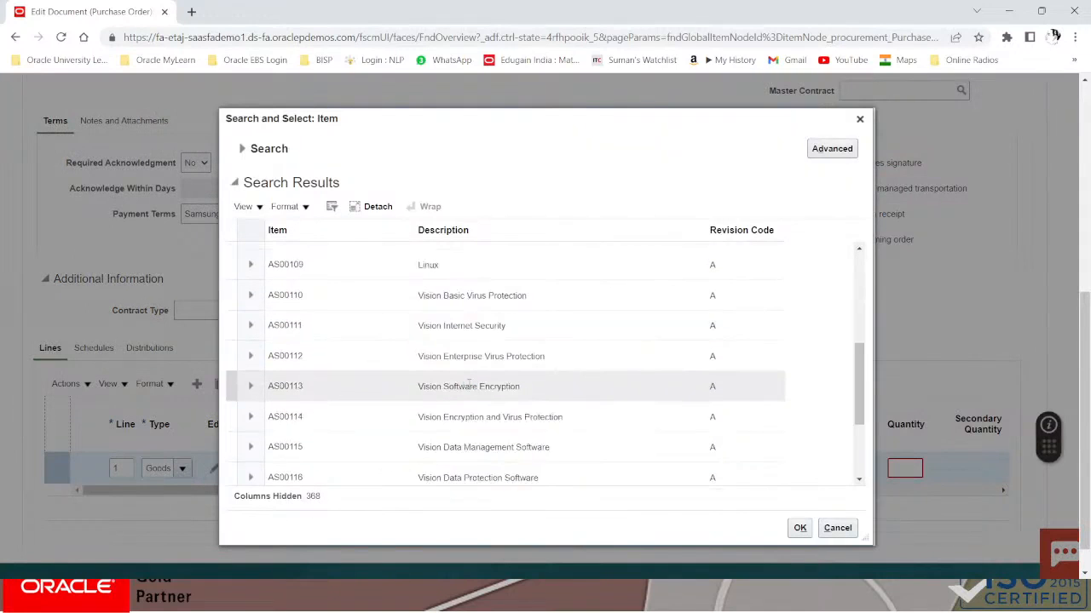
scroll(468, 385, down, 2)
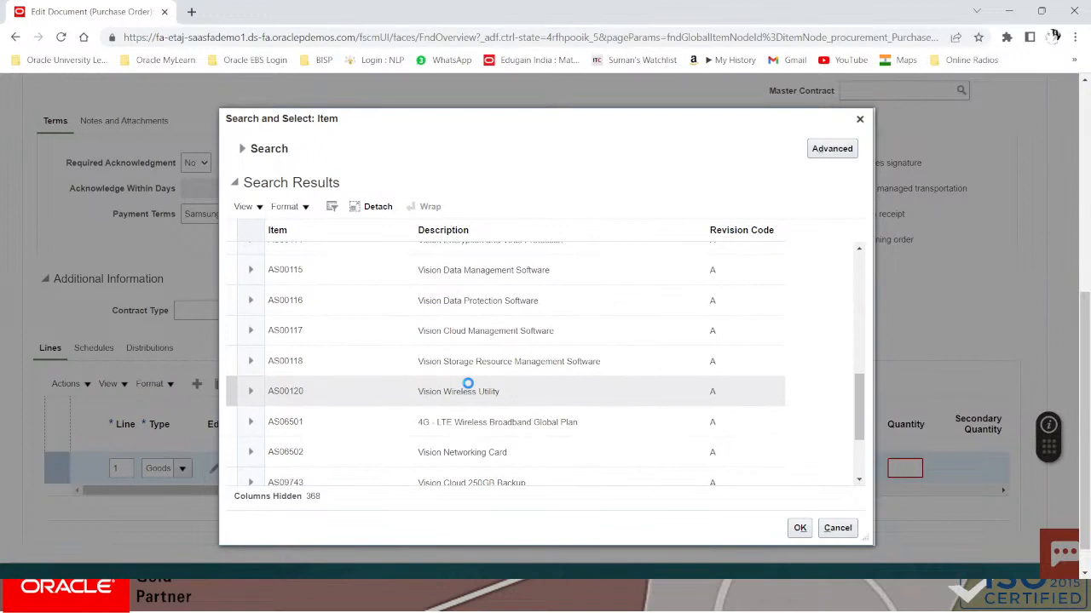
scroll(469, 388, down, 1)
scroll(468, 388, down, 1)
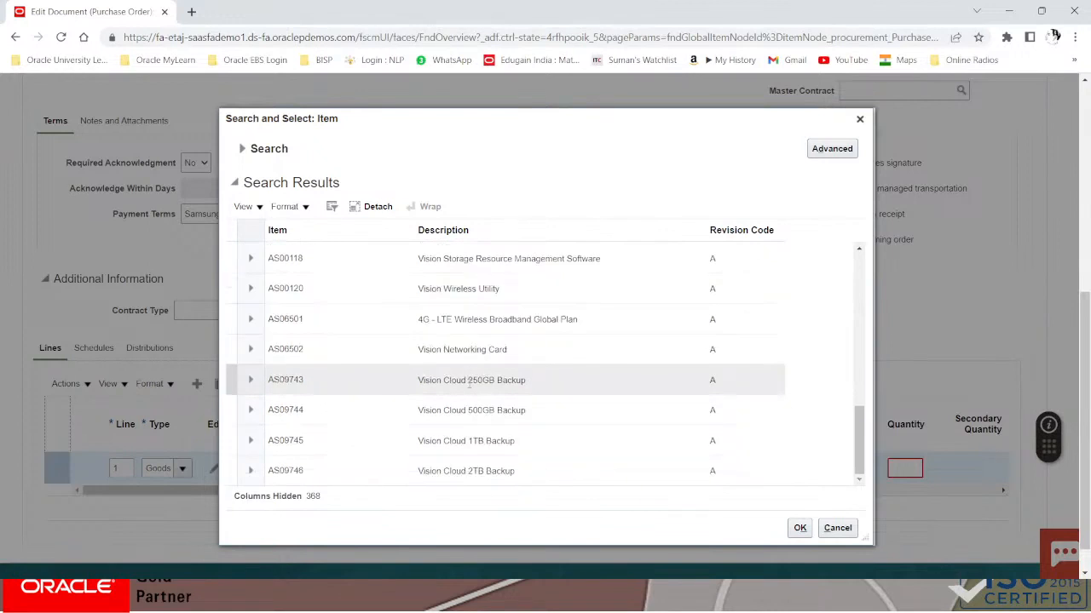
scroll(493, 385, up, 3)
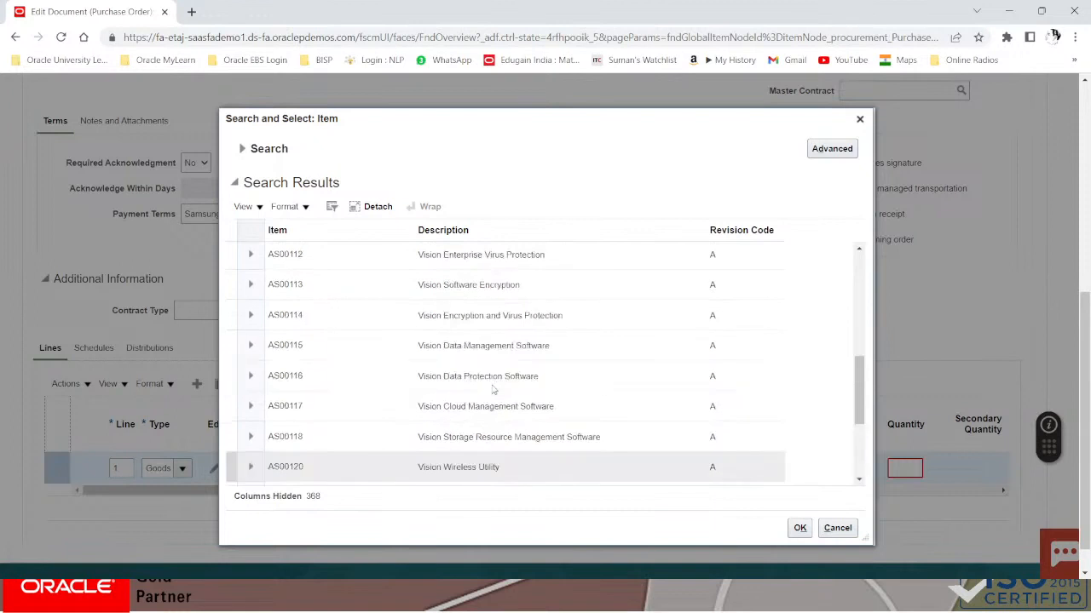
scroll(492, 390, up, 1)
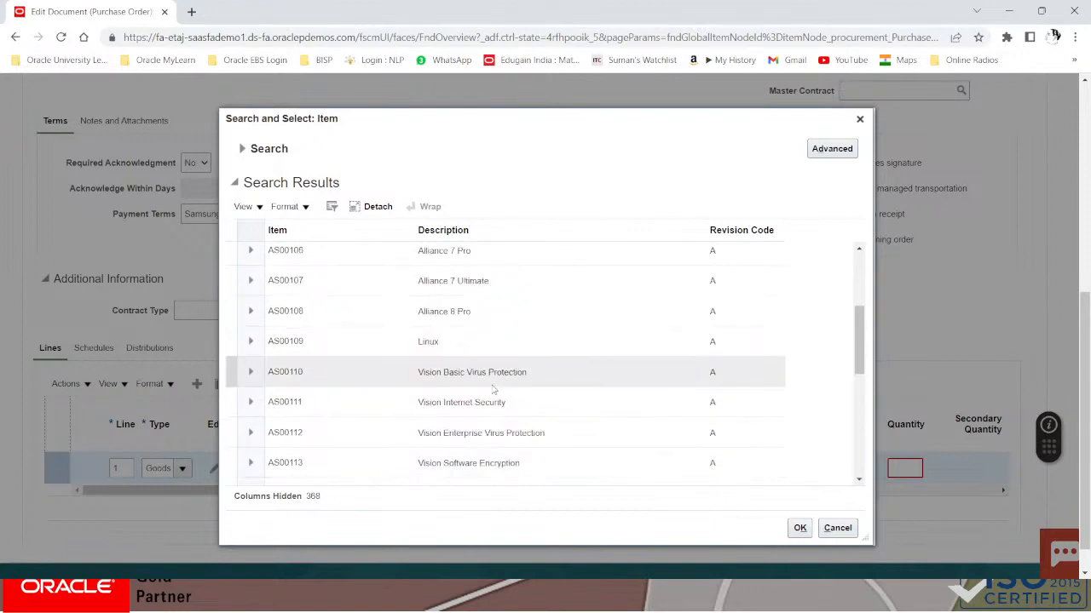
scroll(492, 390, up, 5)
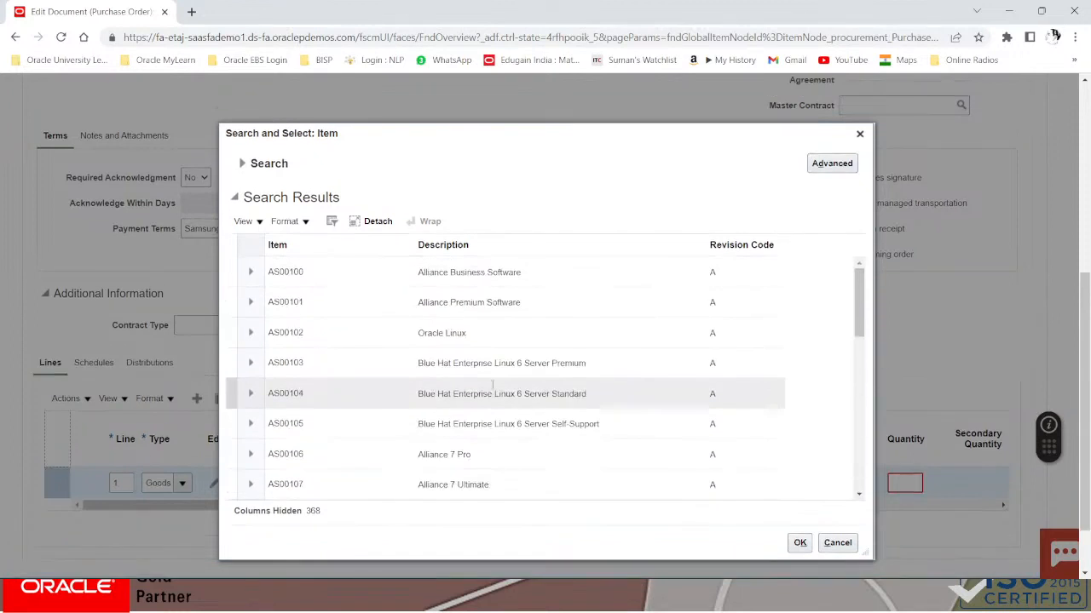
scroll(492, 389, down, 2)
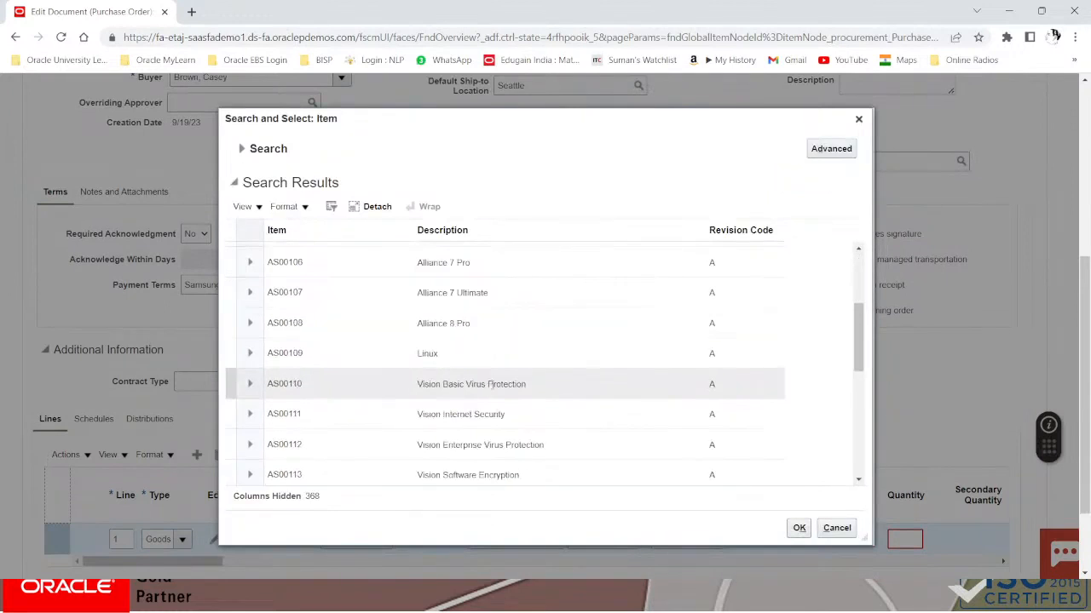
scroll(492, 385, down, 1)
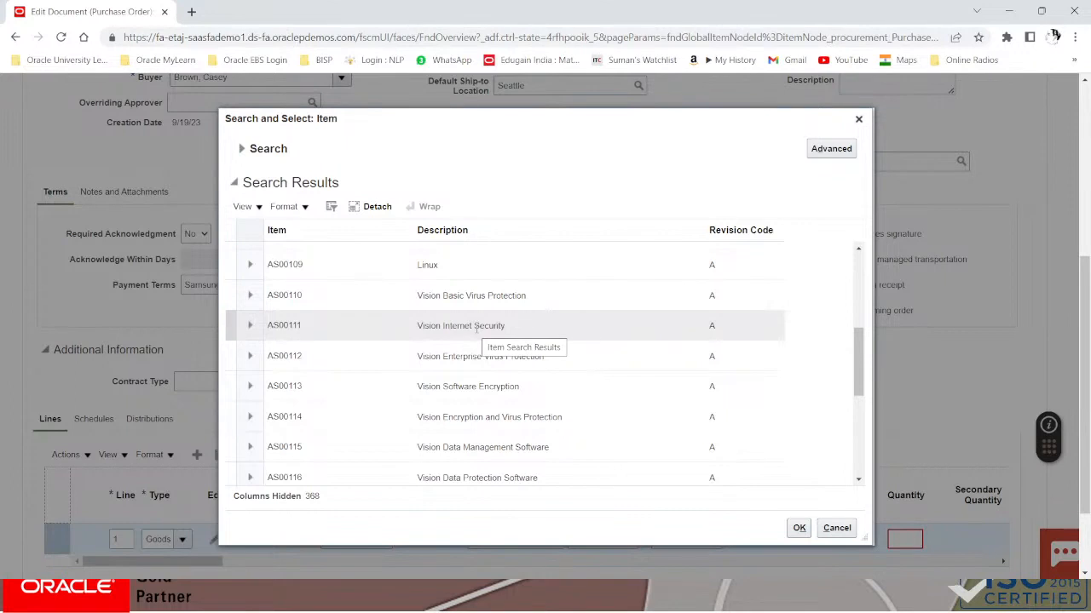
scroll(477, 327, up, 1)
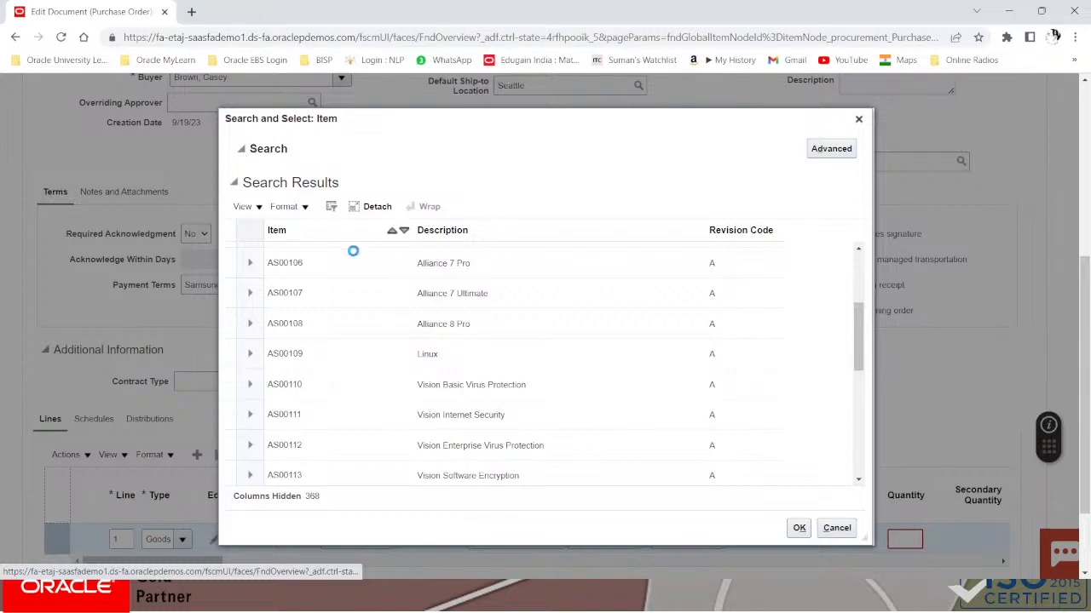
Search the items by the description COMPUTER instead and select item FI110001 for the order line
click(364, 294)
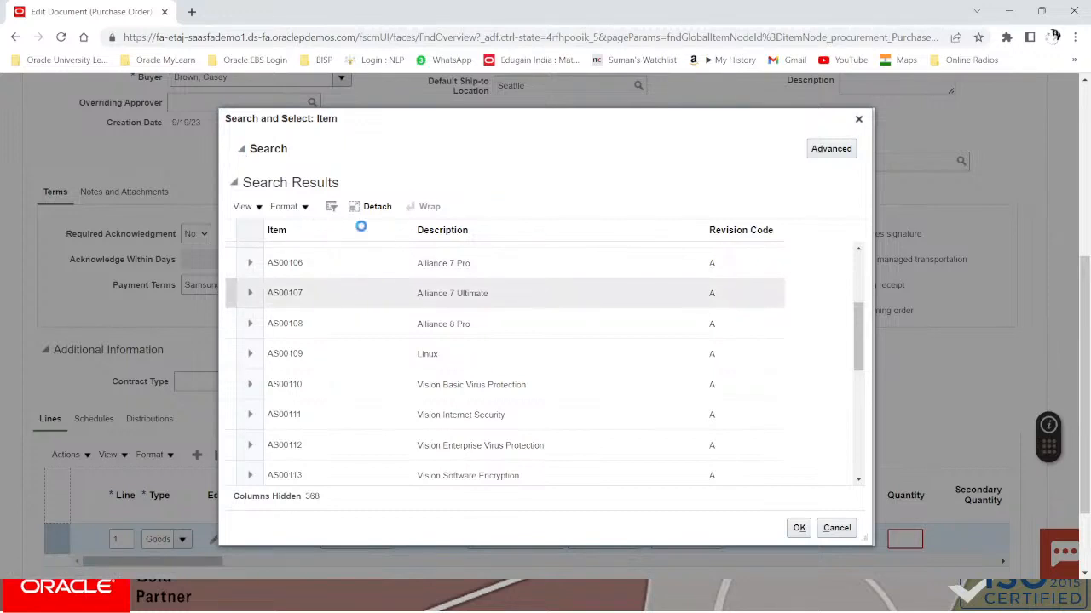
click(340, 181)
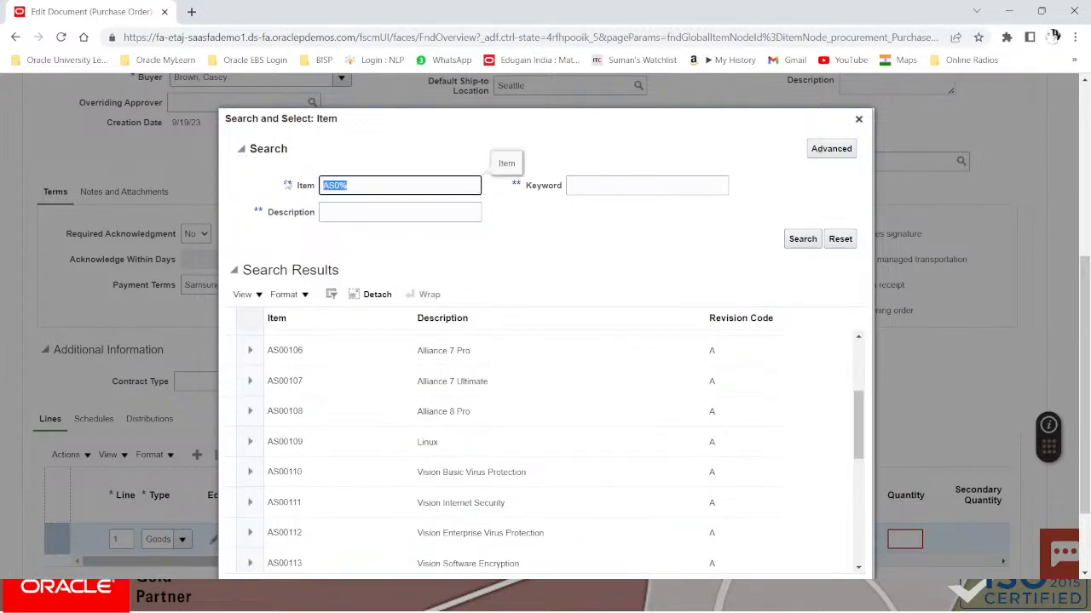
key(BackSpace)
click(348, 207)
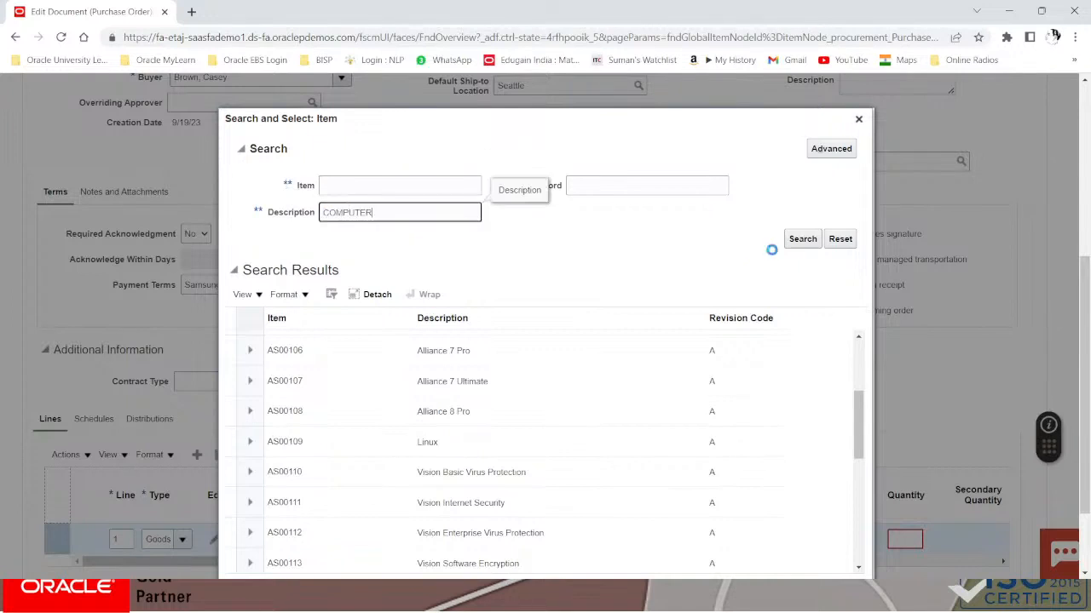
click(802, 241)
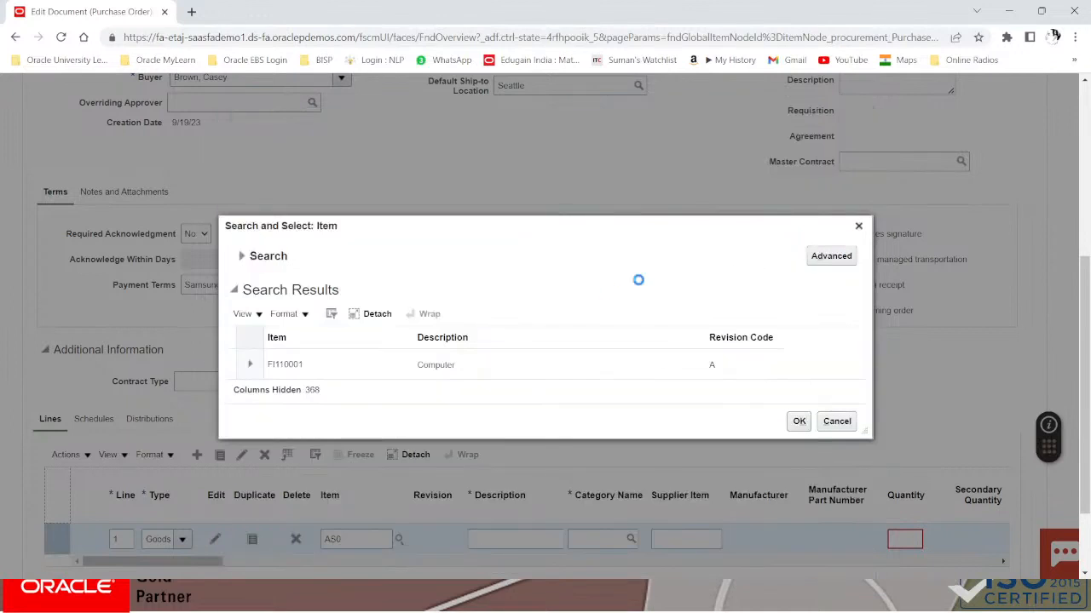
click(325, 366)
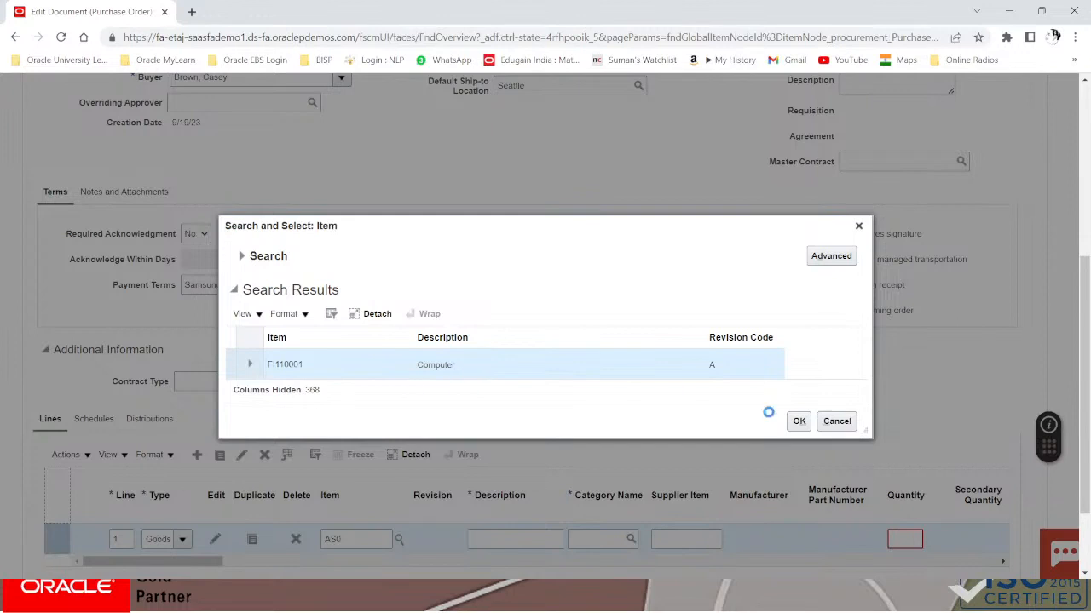
click(799, 422)
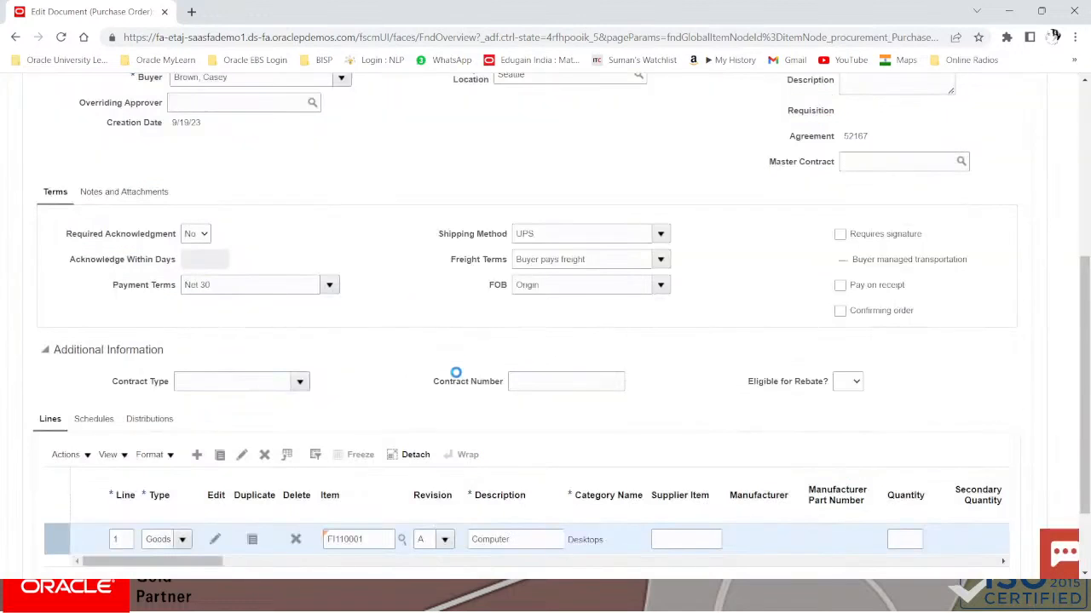
Set the Computer line's supplier item to DESKTOP COMPUTER and its quantity to 10
scroll(530, 564, down, 2)
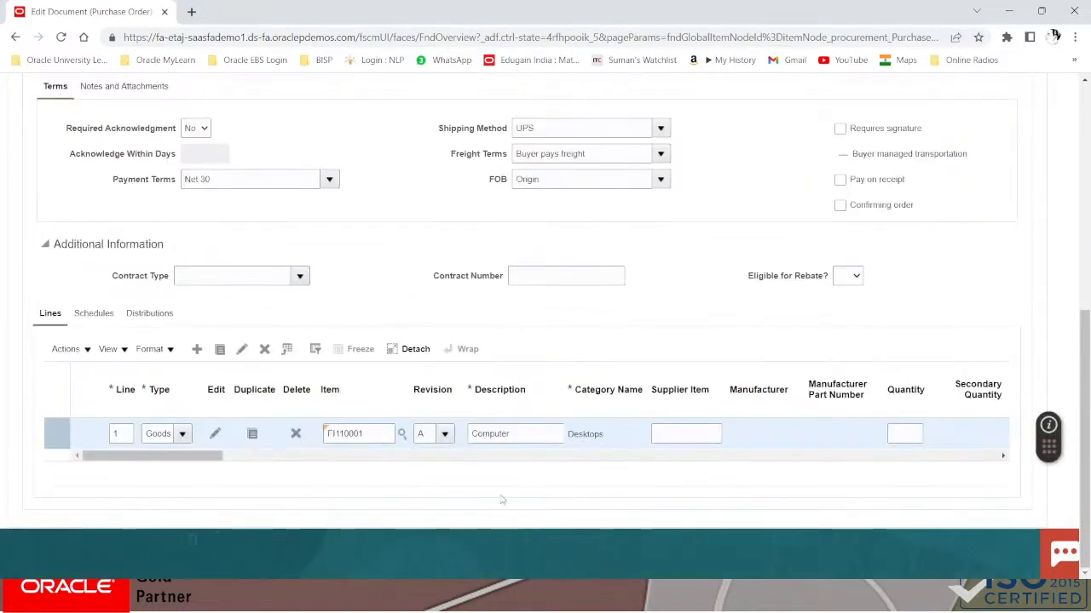
drag(205, 458, 253, 460)
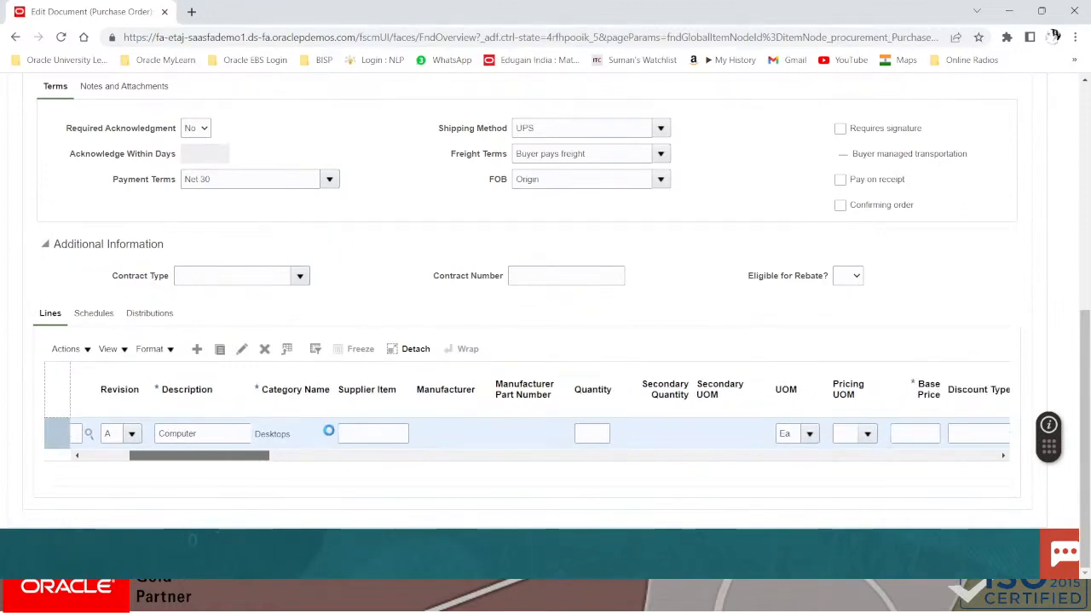
click(367, 434)
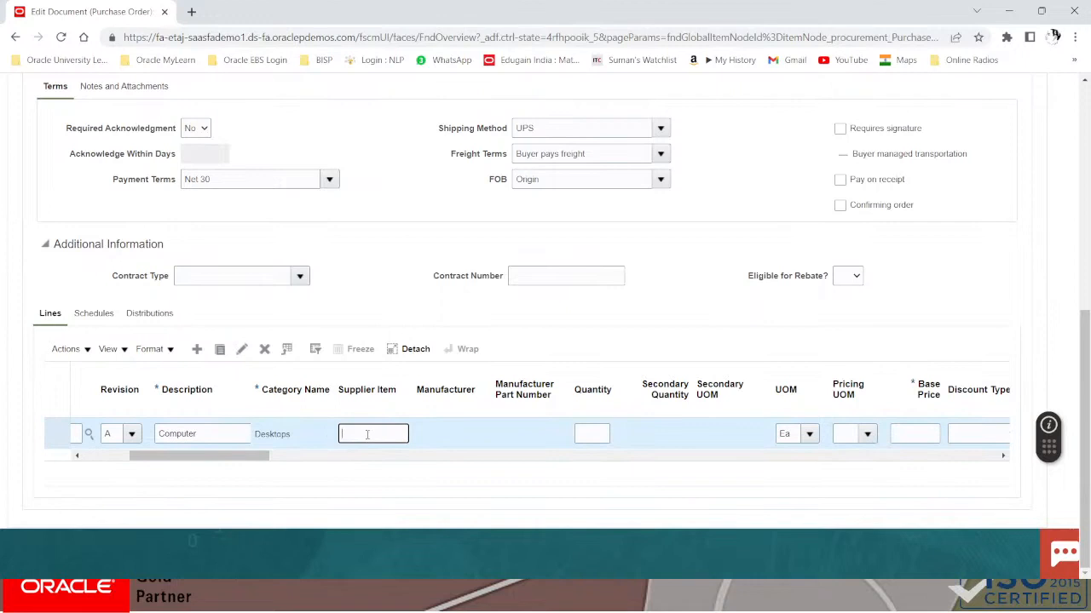
text(DESKTOP)
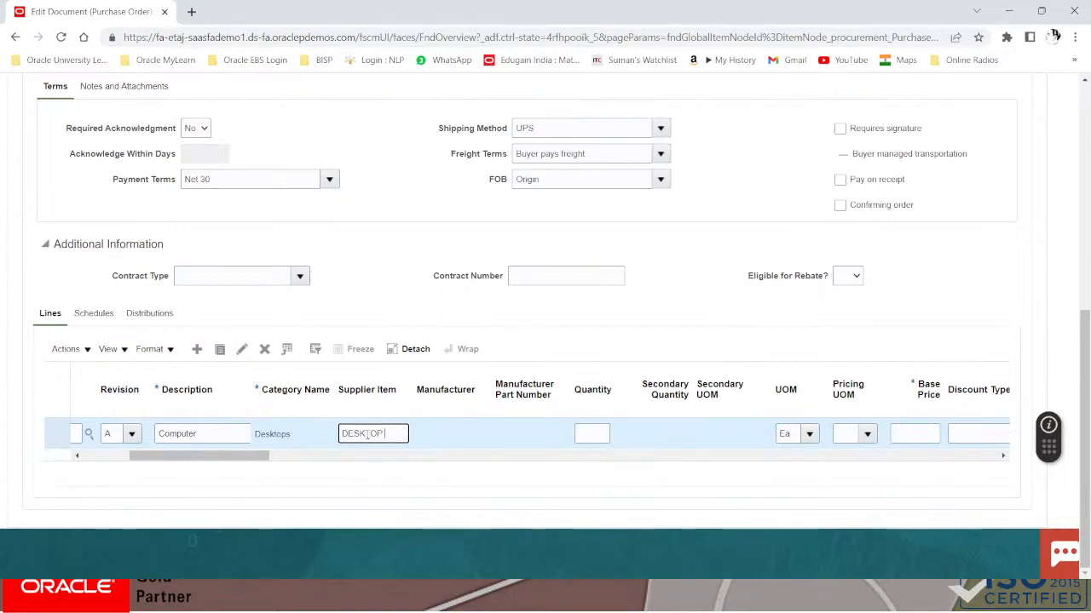
text( COMPUTER)
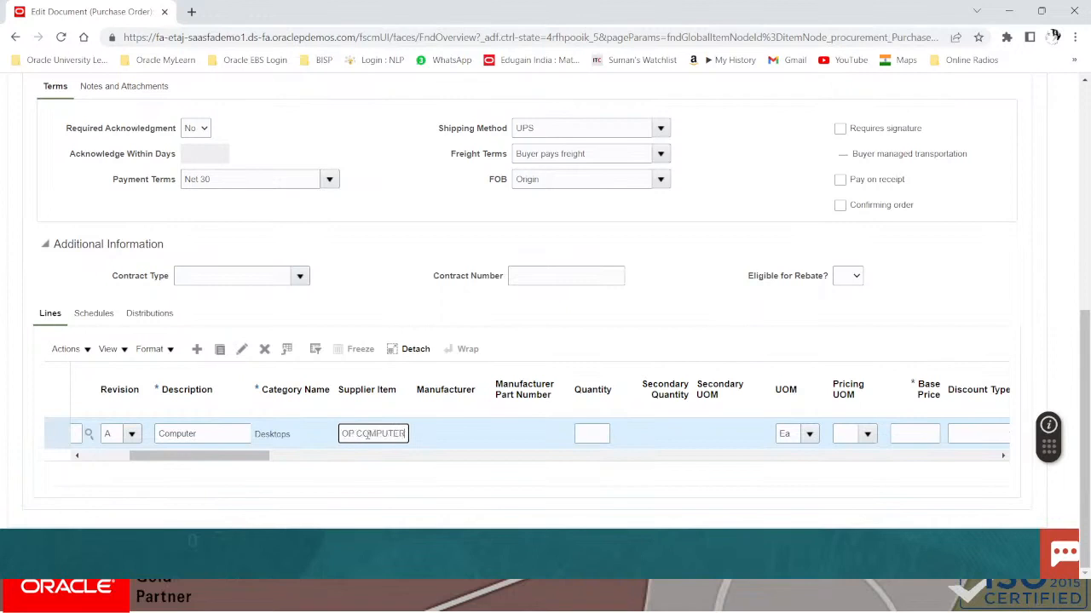
click(594, 435)
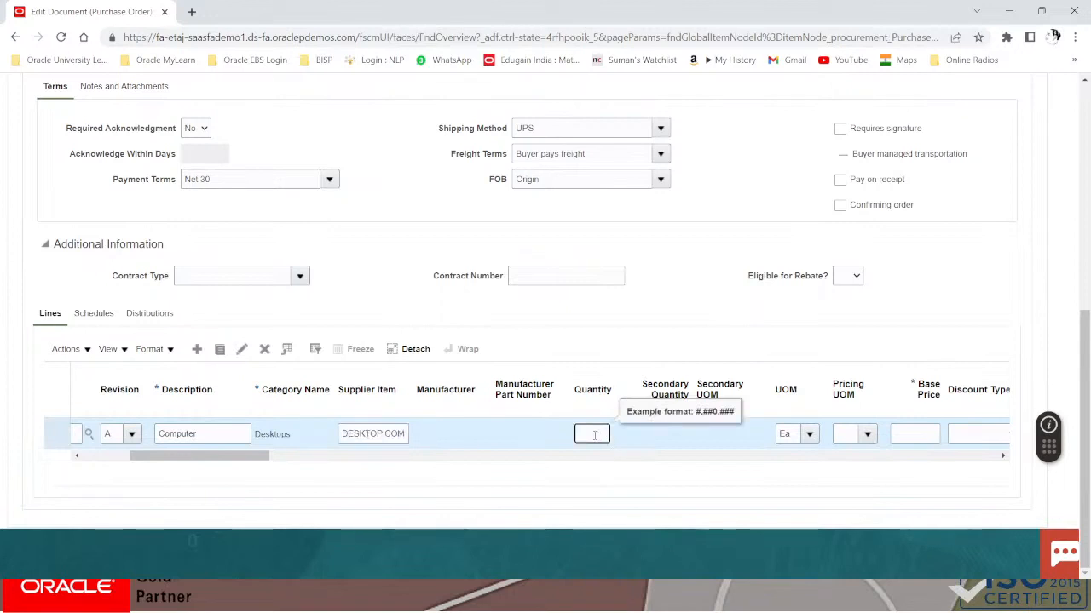
text(10)
key(Tab)
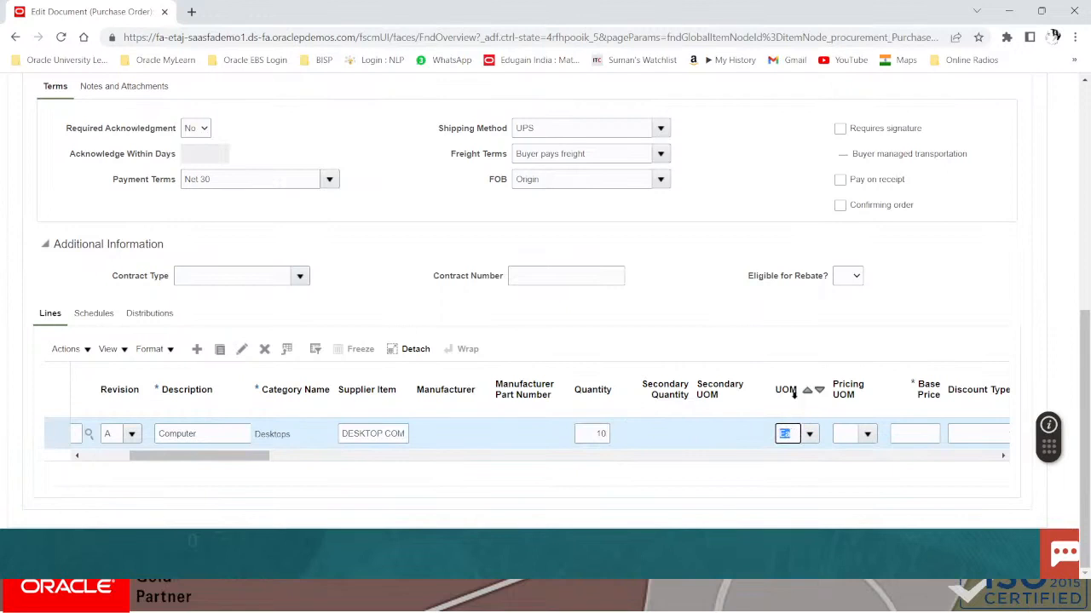
click(847, 434)
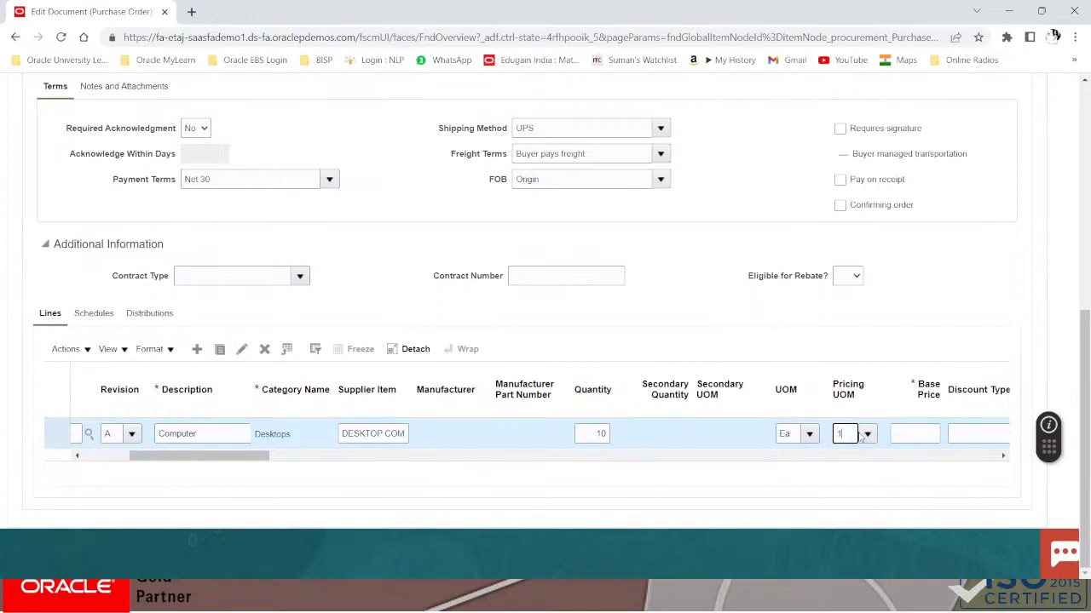
click(862, 436)
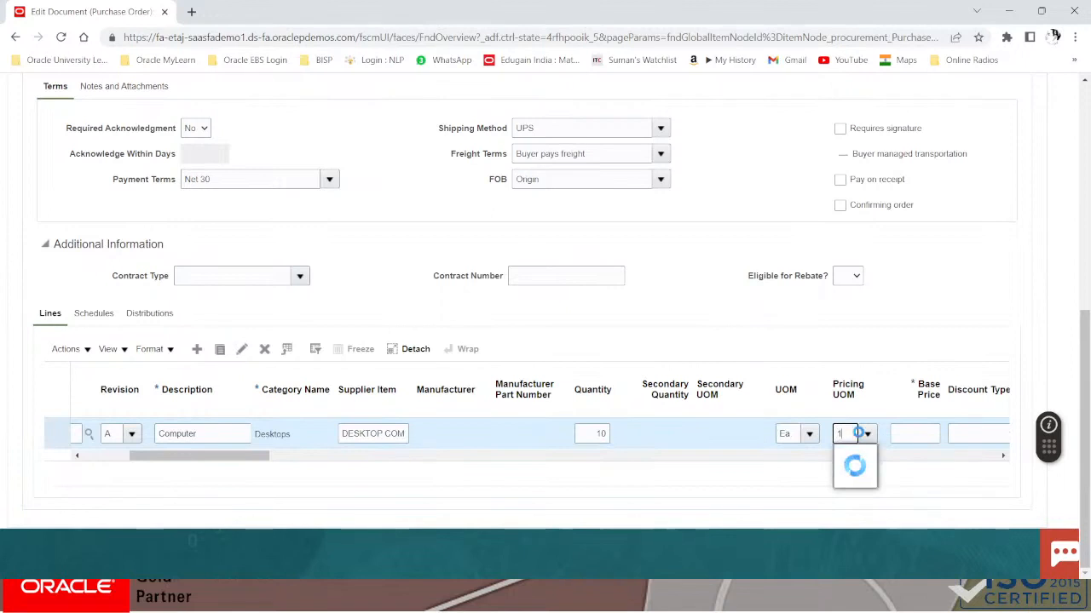
key(BackSpace)
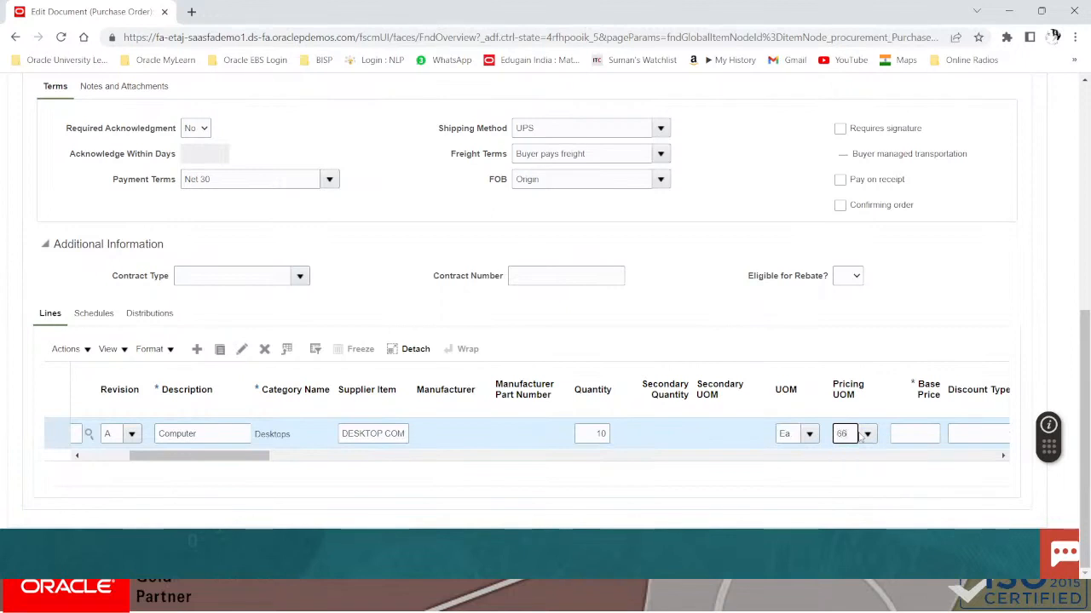
text(66.50)
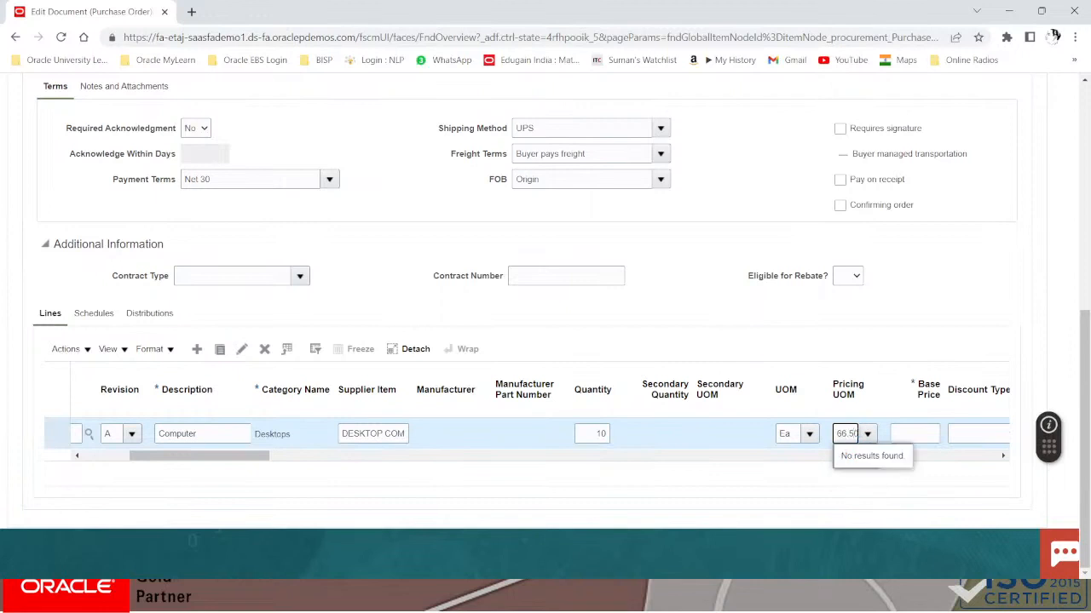
key(Tab)
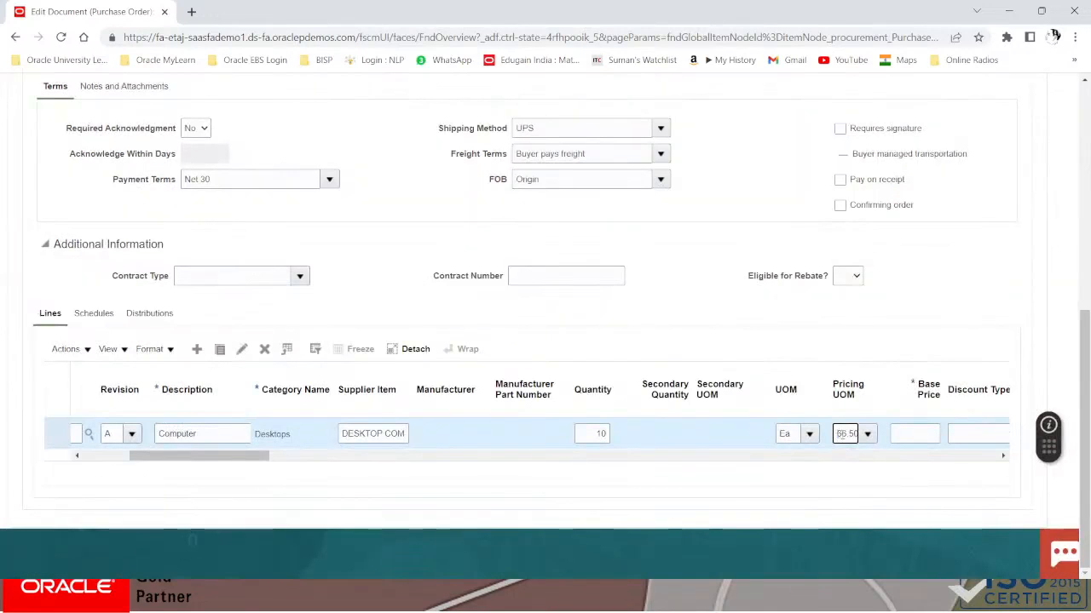
drag(835, 435, 897, 434)
key(ctrl+x)
Set the Computer line's base price to 66.50 and leave its discount type blank
click(910, 435)
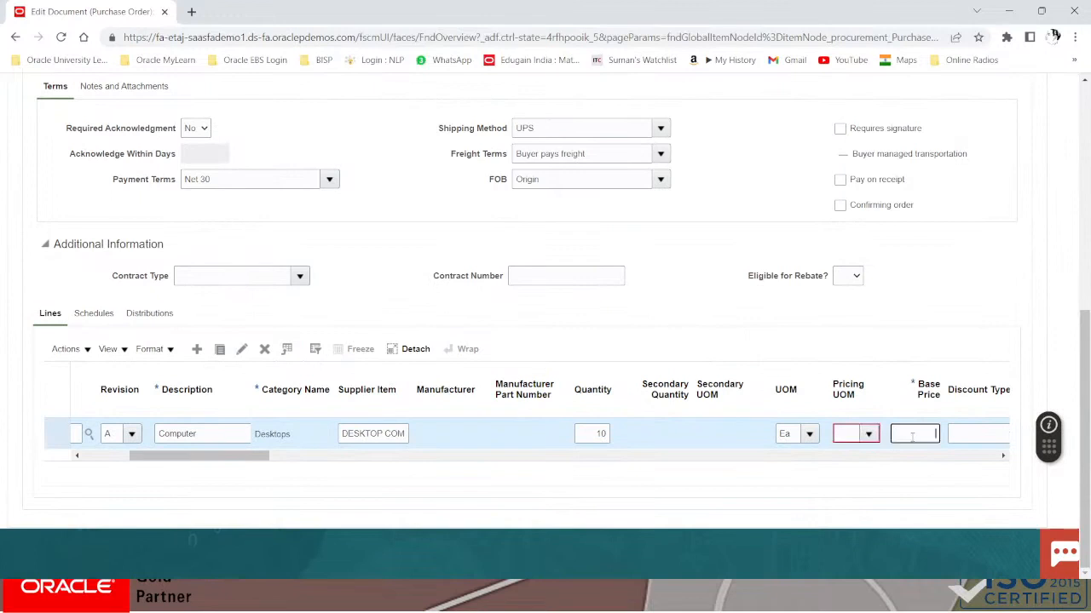
key(ctrl+v)
click(979, 437)
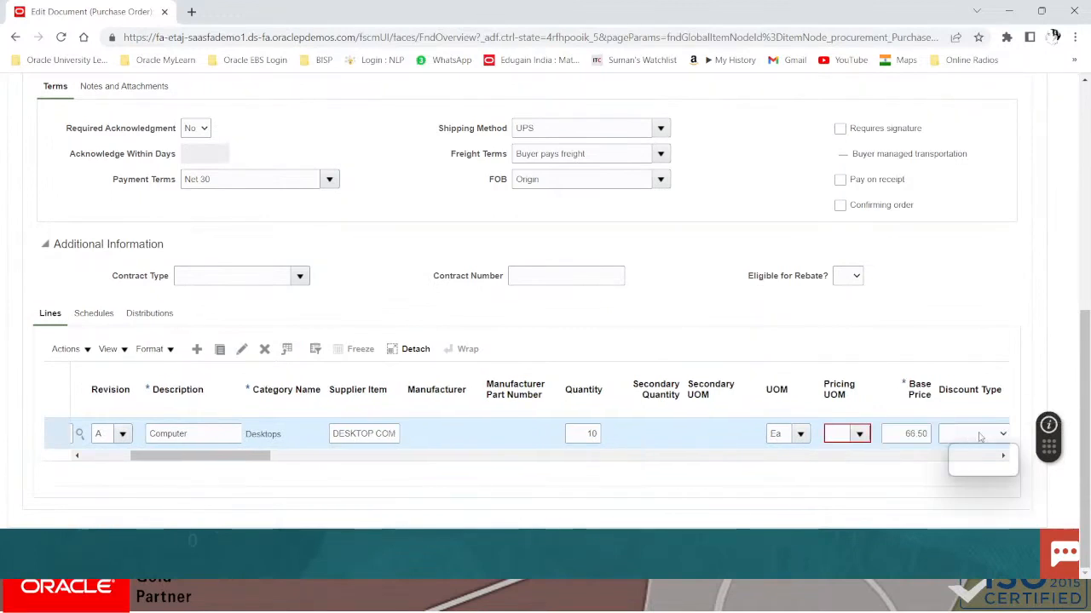
click(980, 432)
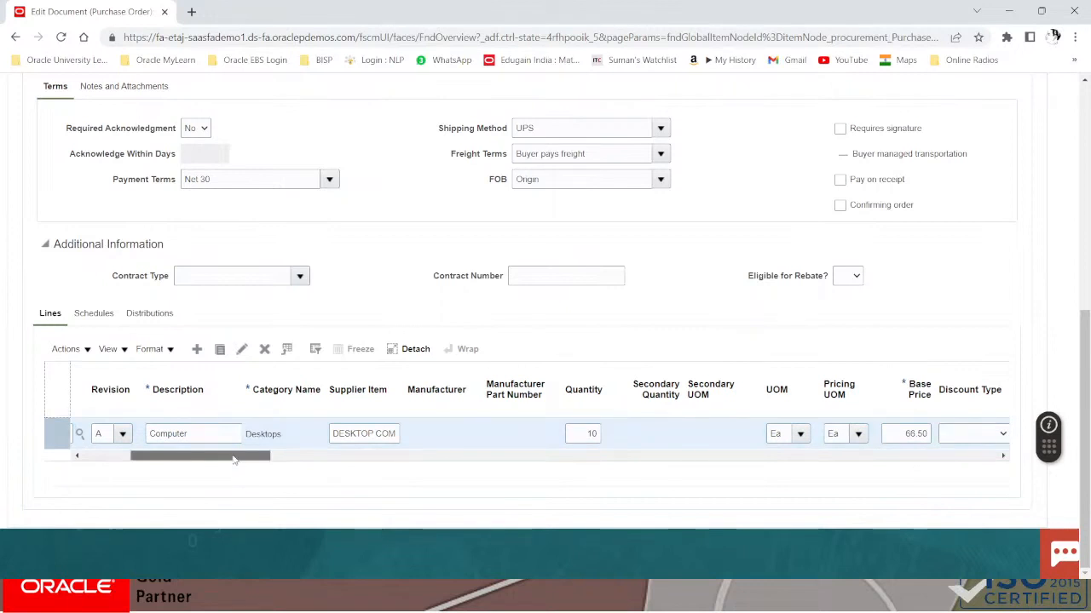
Set the Computer line's requested delivery date to 9/19/23 and its promised delivery date to 9/20/23
drag(218, 455, 415, 474)
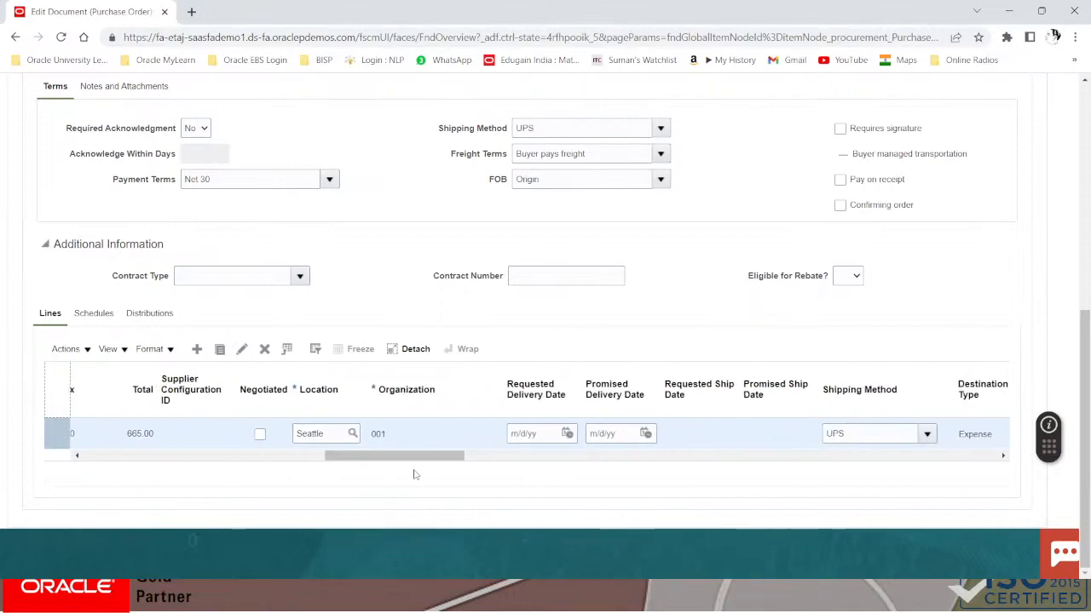
click(568, 435)
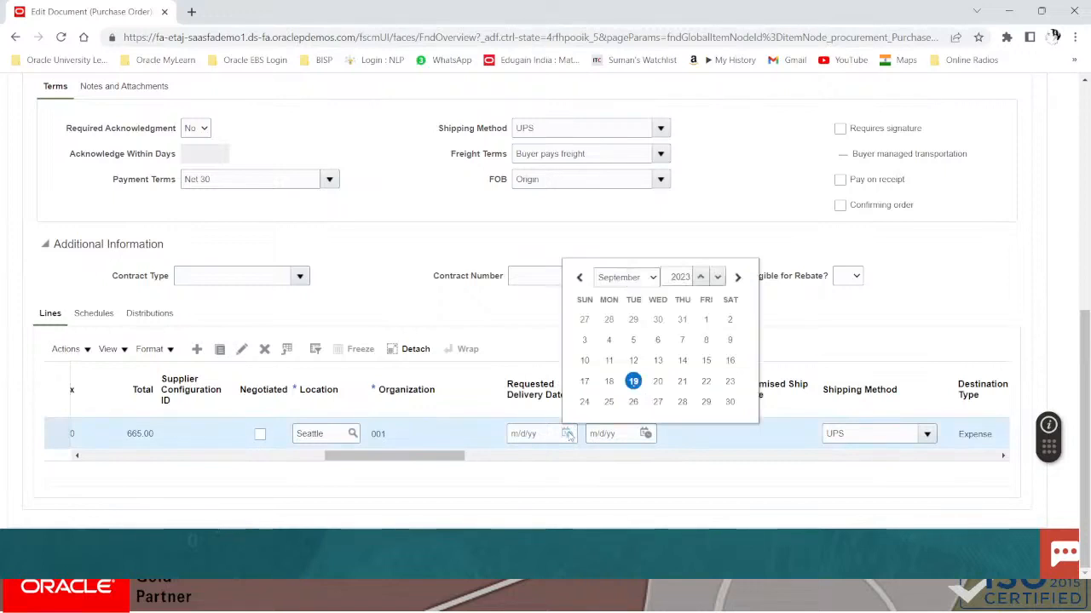
click(632, 382)
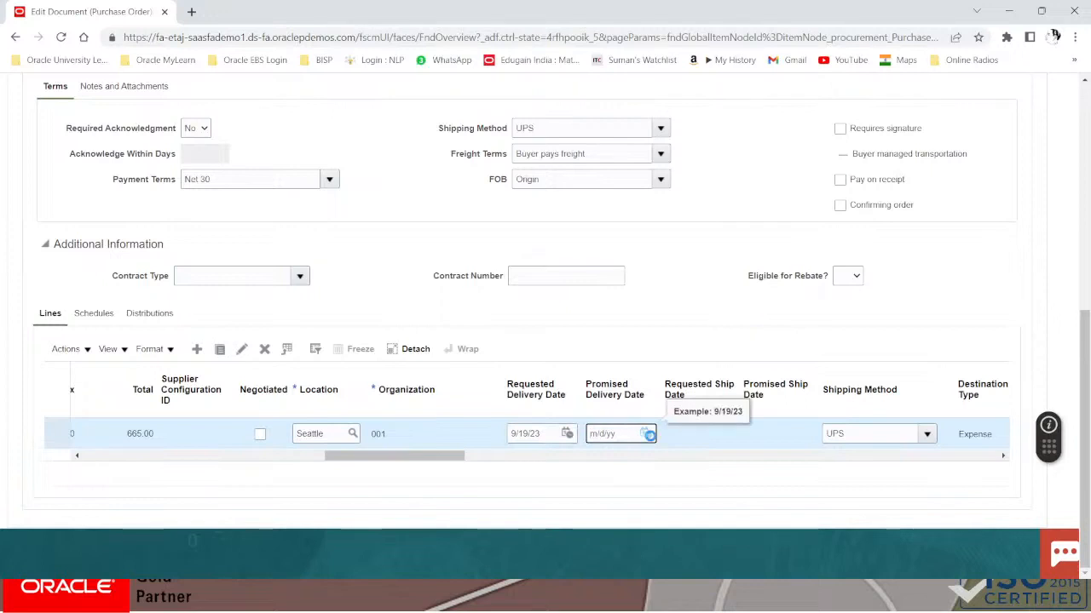
click(650, 436)
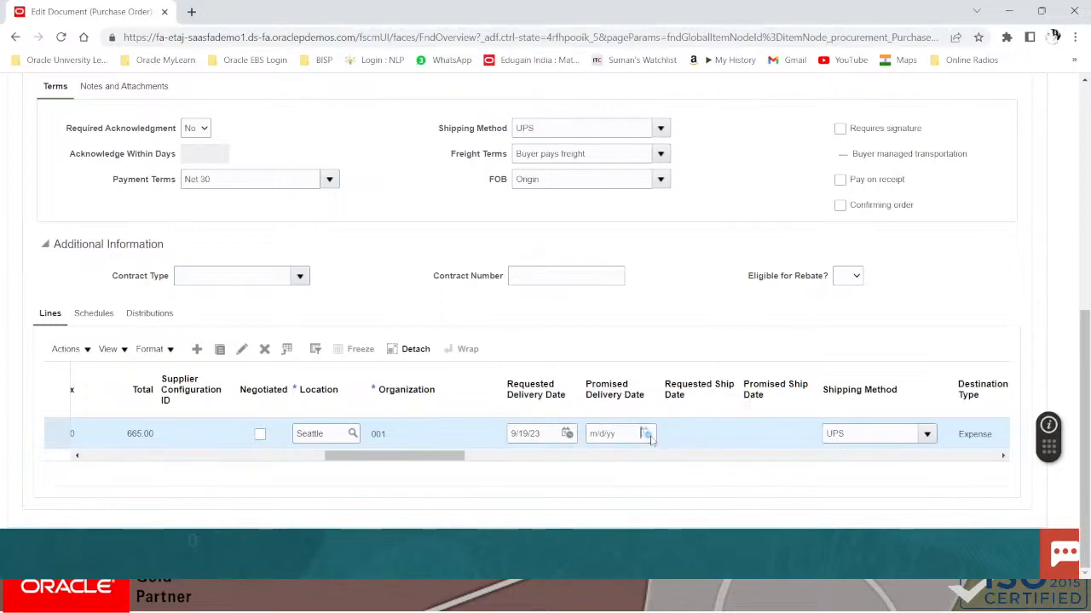
click(649, 434)
click(734, 381)
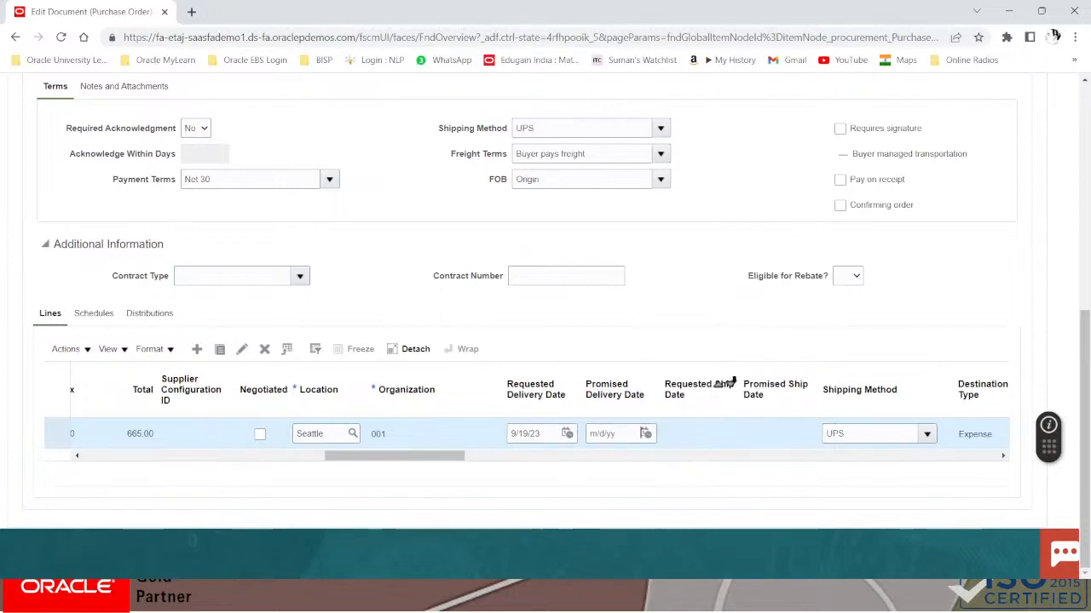
click(647, 435)
click(734, 382)
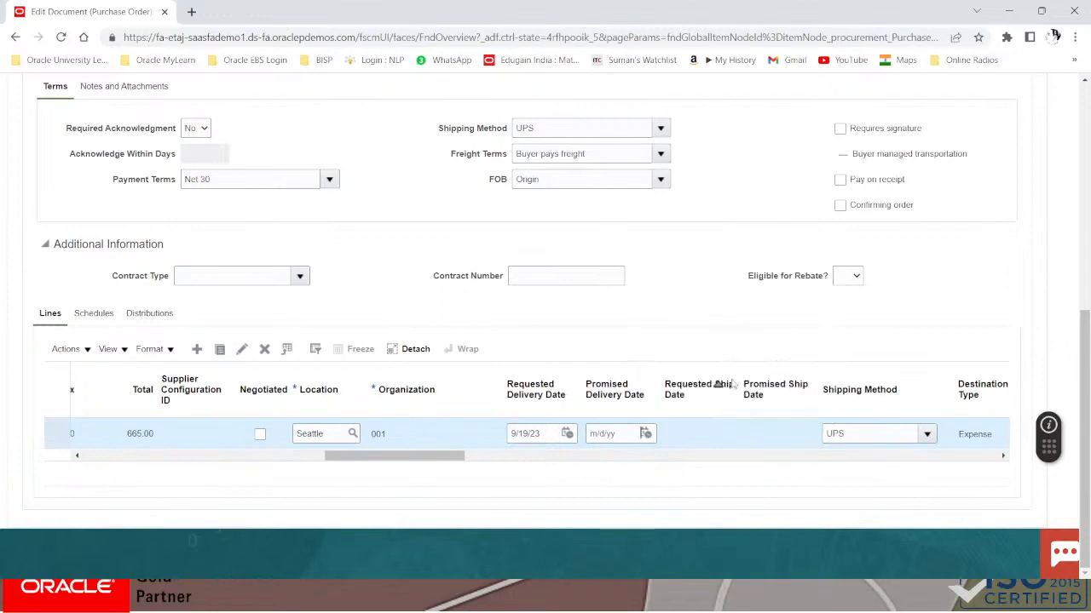
click(646, 434)
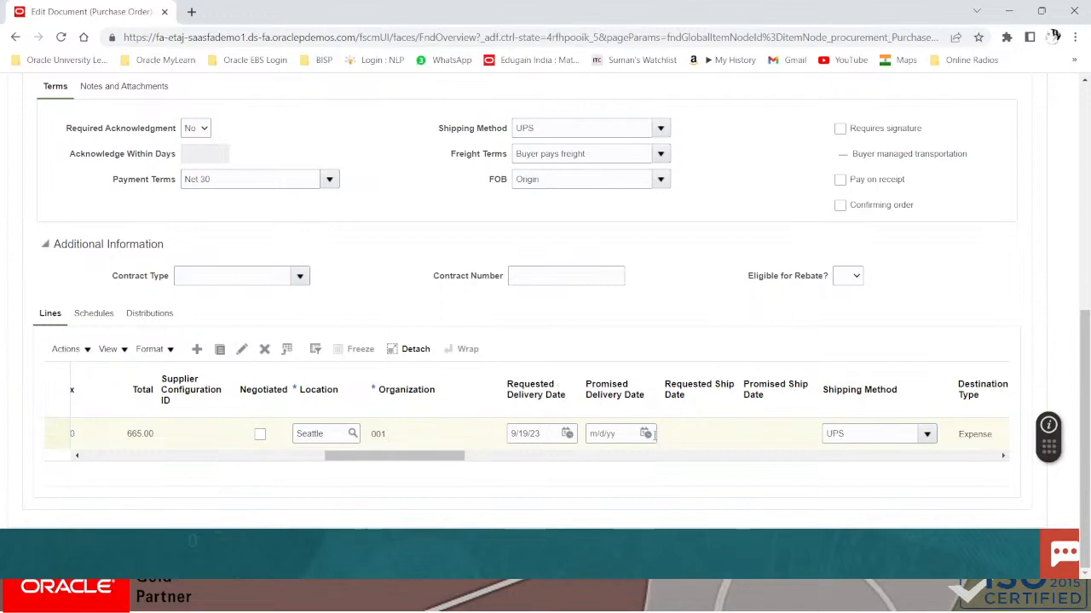
click(646, 434)
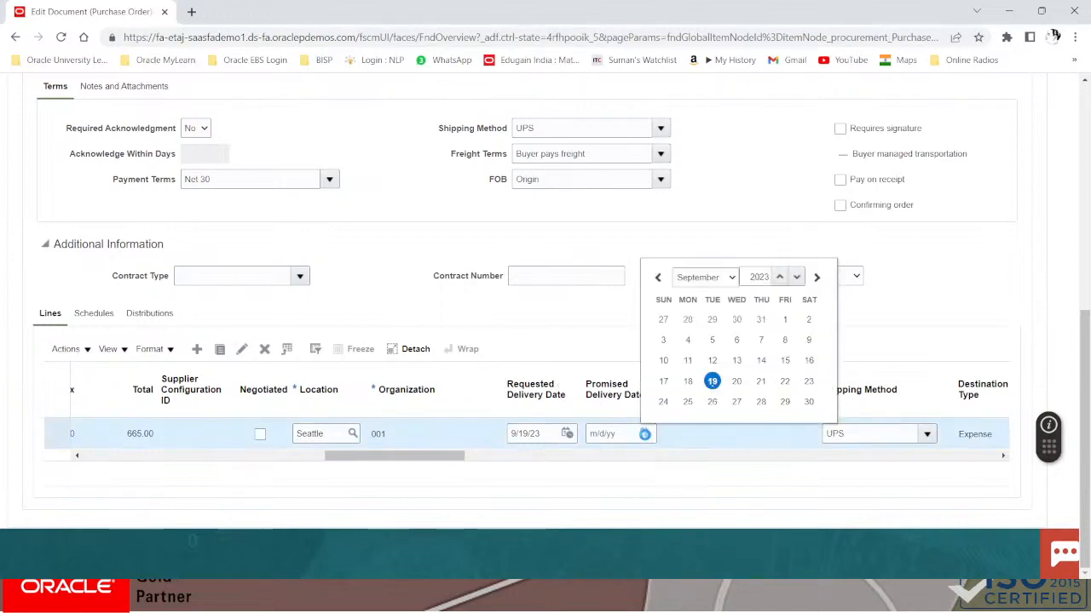
click(736, 382)
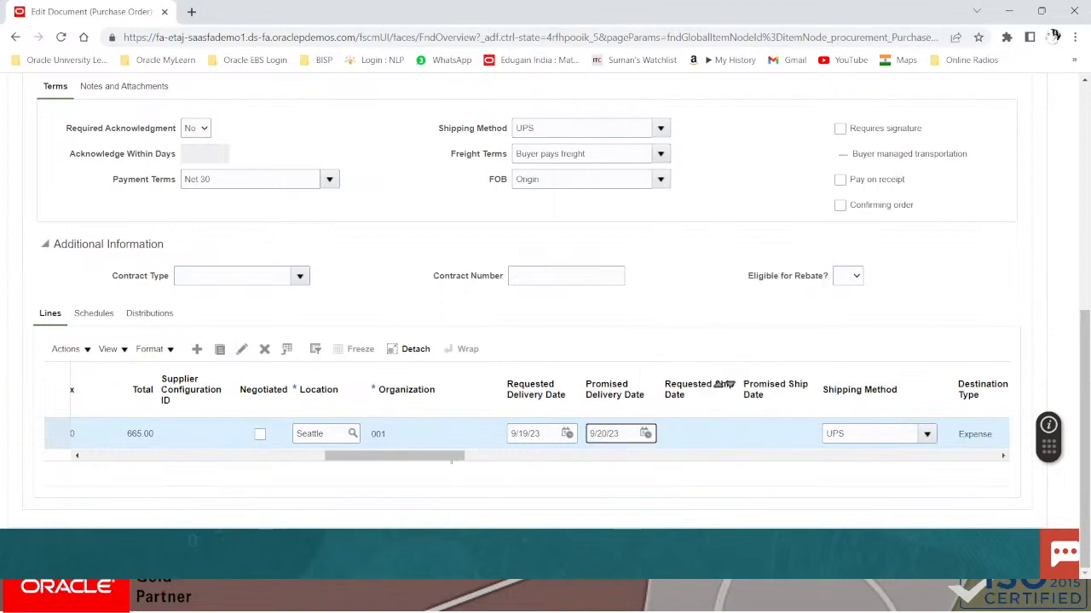
Keep the line's match approval level at 2 Way and set its invoice match option to Receipt
drag(451, 460, 511, 458)
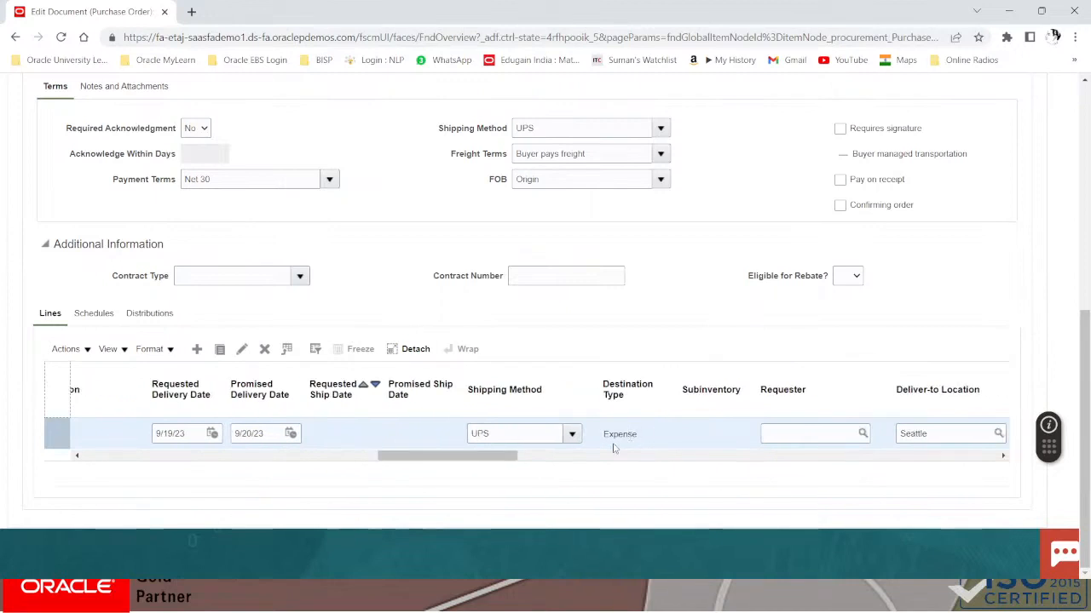
drag(486, 460, 599, 462)
click(417, 434)
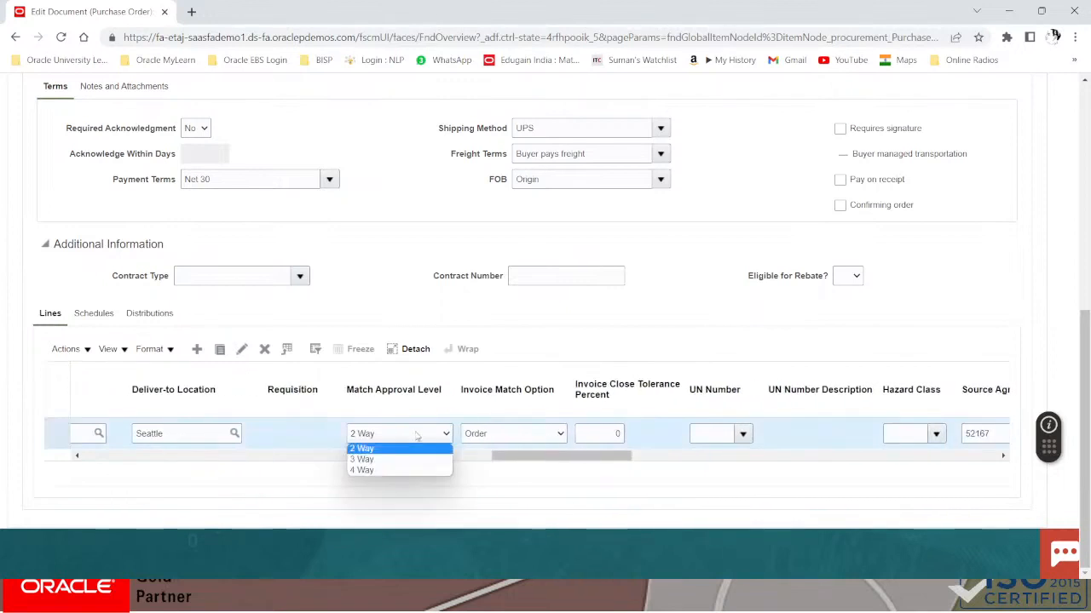
click(431, 434)
click(493, 436)
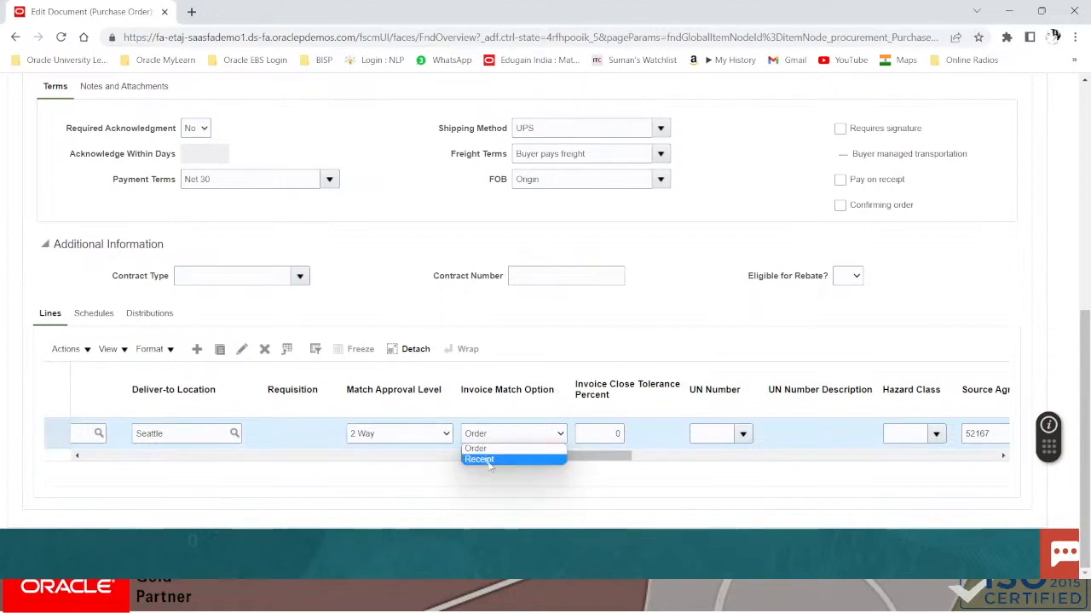
click(483, 460)
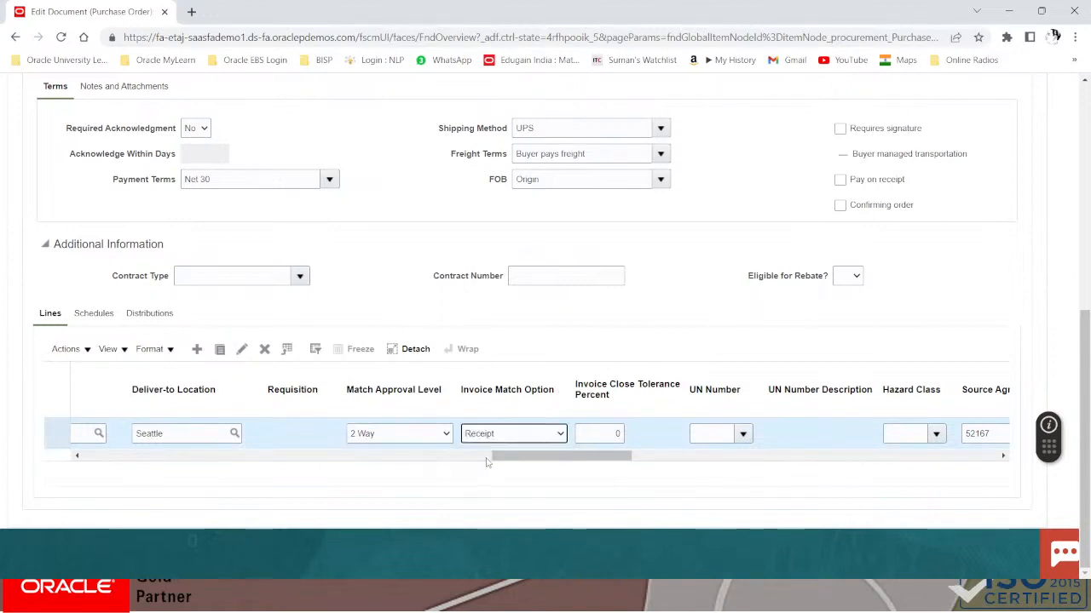
Complete the line's PO charge account by searching accounts for the description MISC and choosing 60540 Miscellaneous
drag(563, 461, 691, 456)
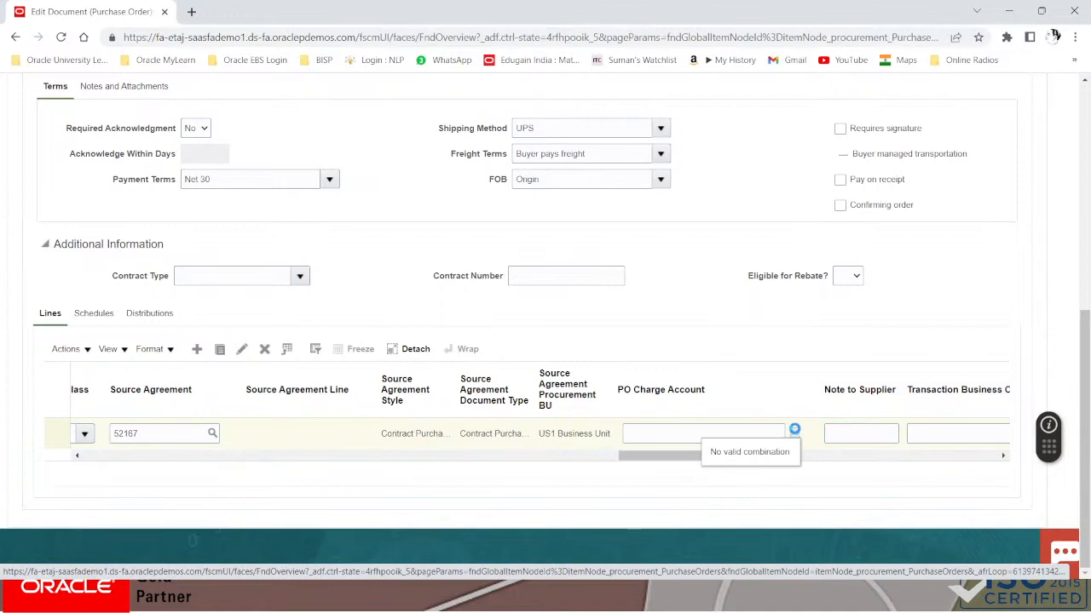
click(794, 430)
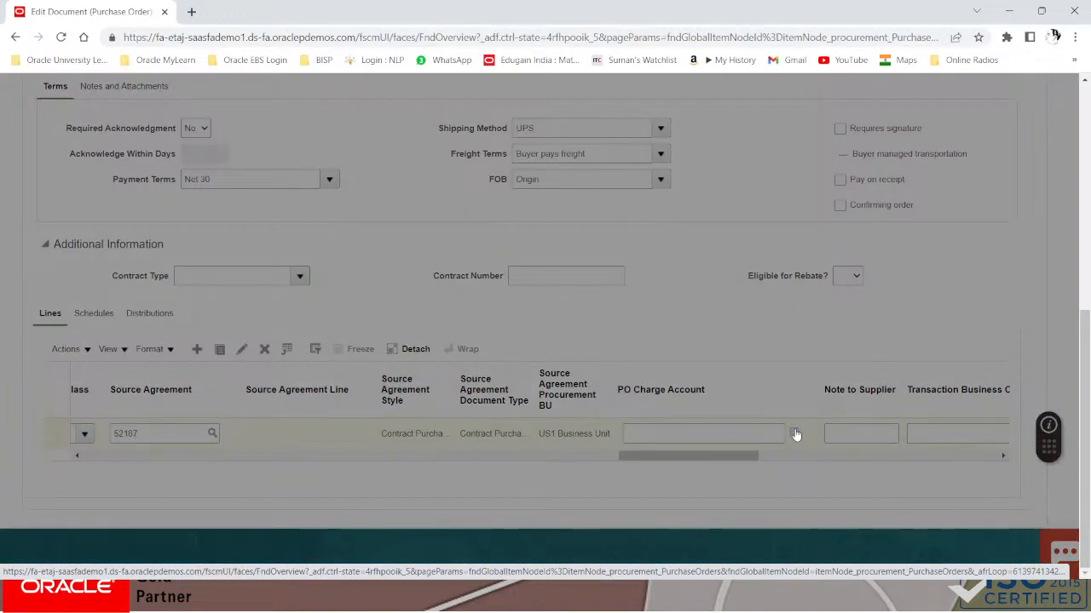
click(561, 337)
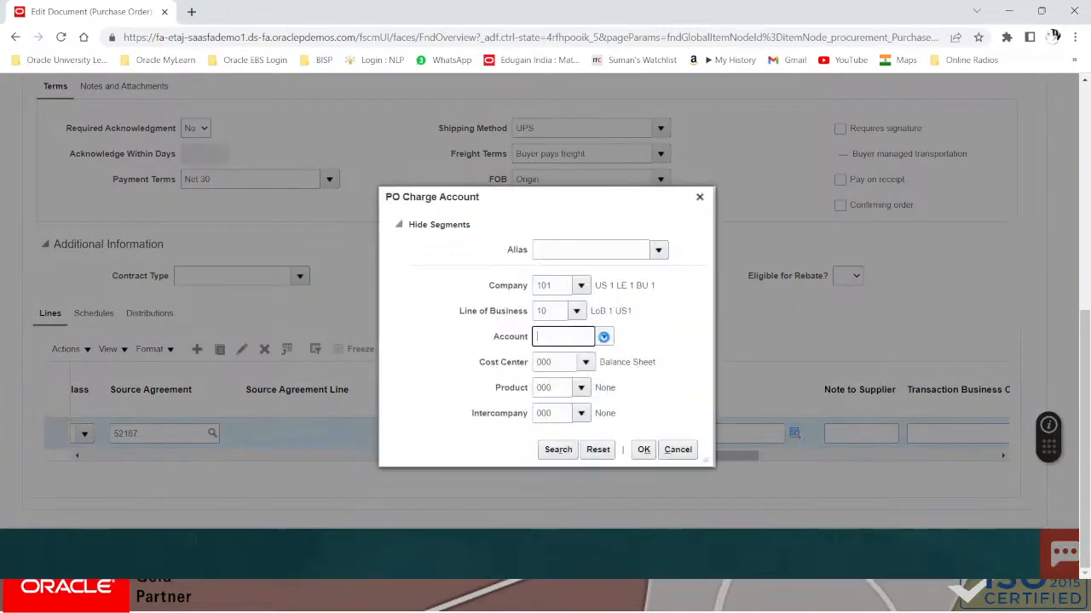
click(604, 337)
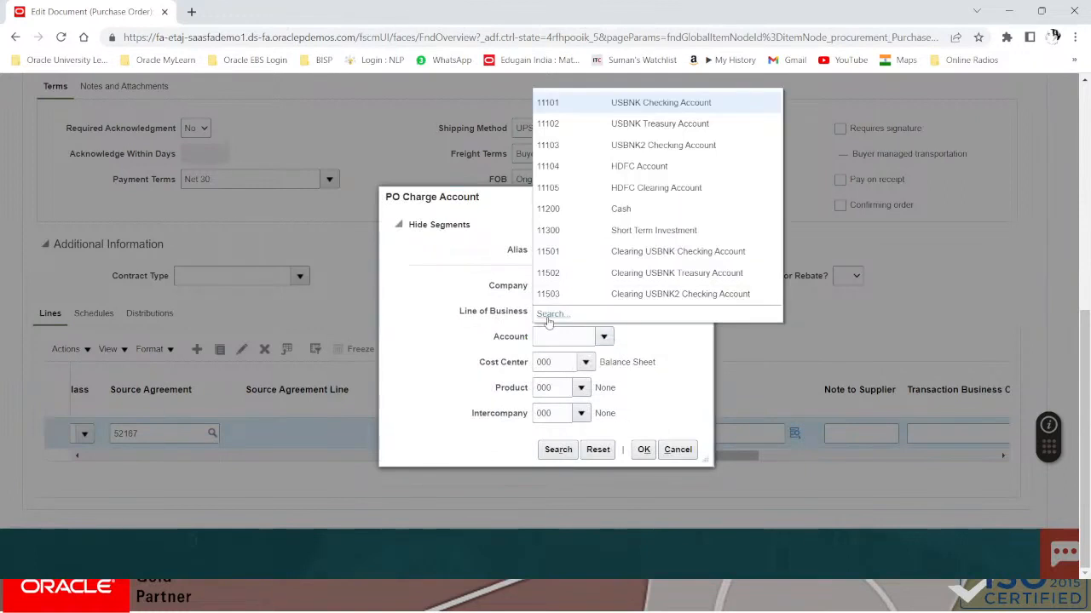
click(545, 312)
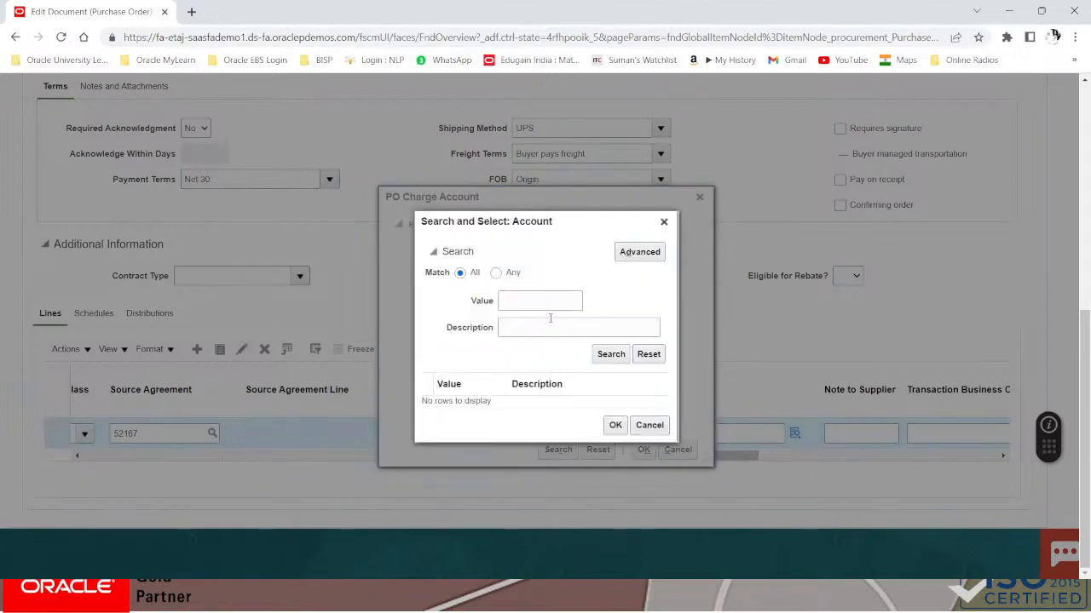
click(514, 327)
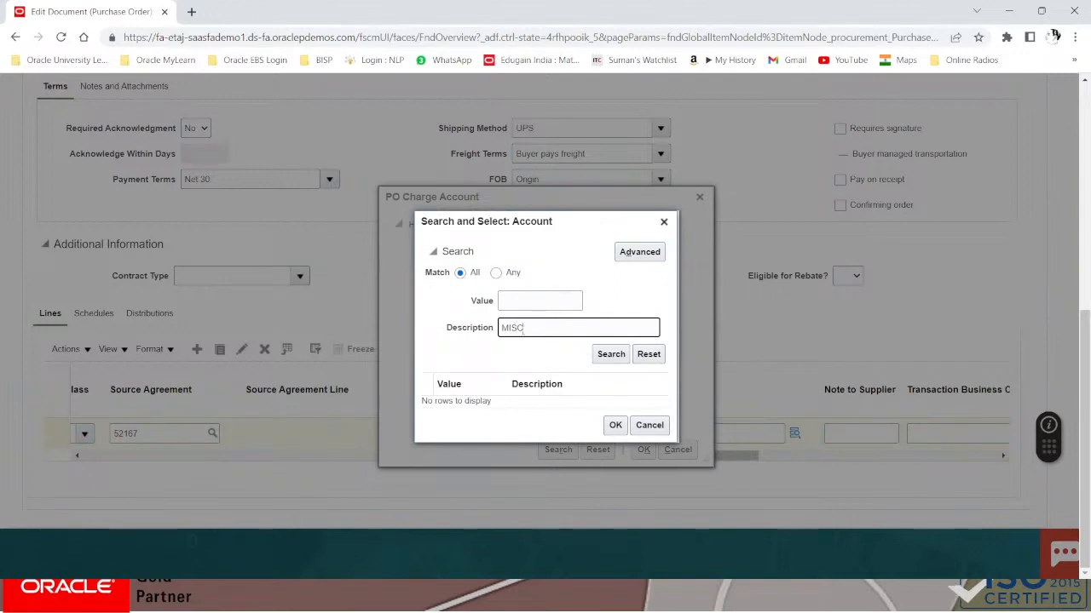
key(Return)
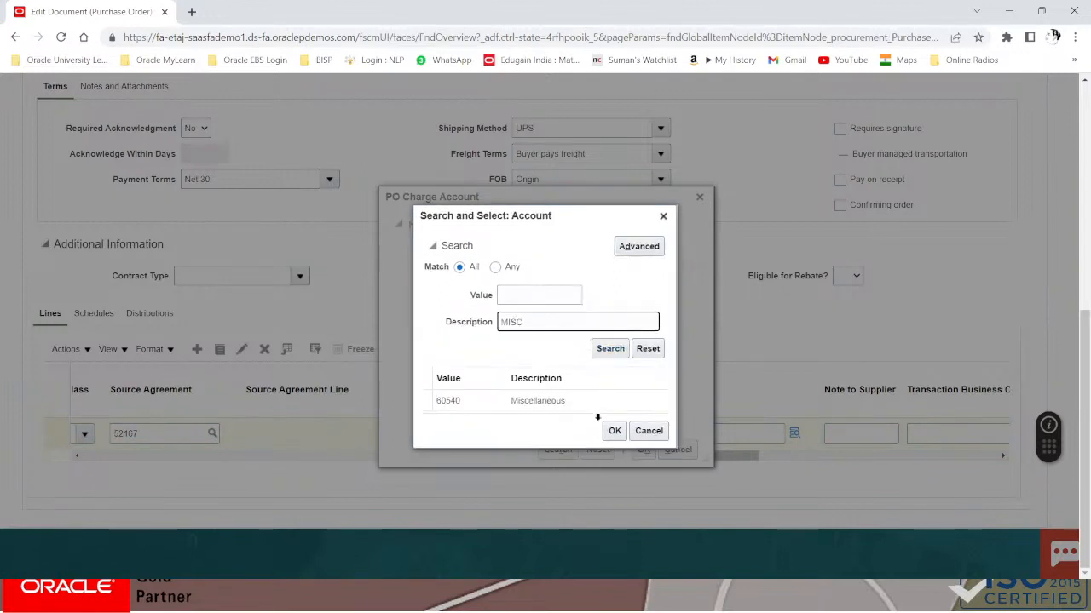
click(587, 403)
click(616, 431)
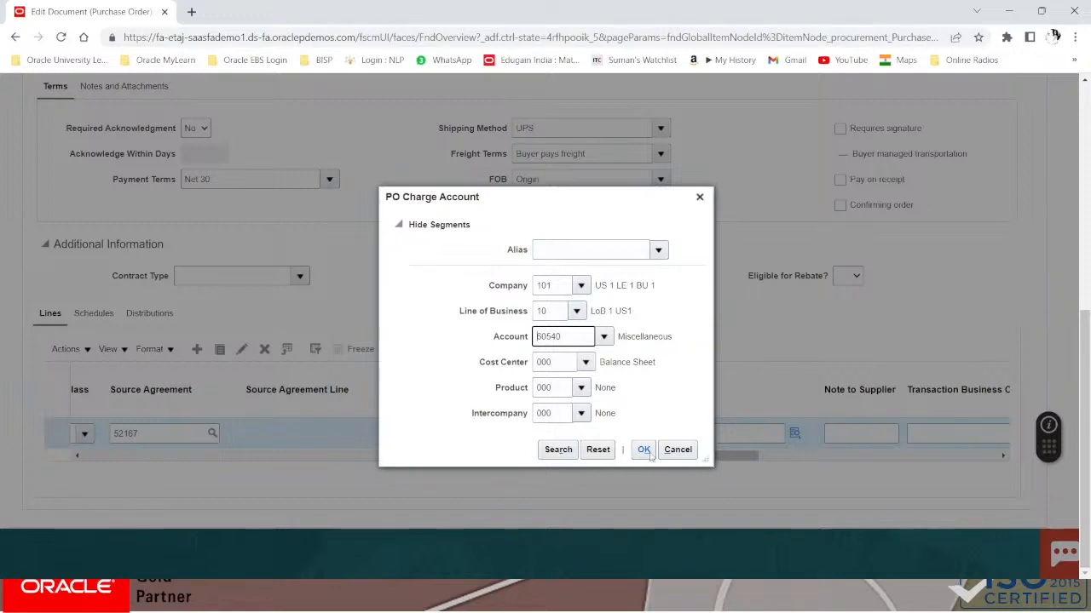
click(645, 452)
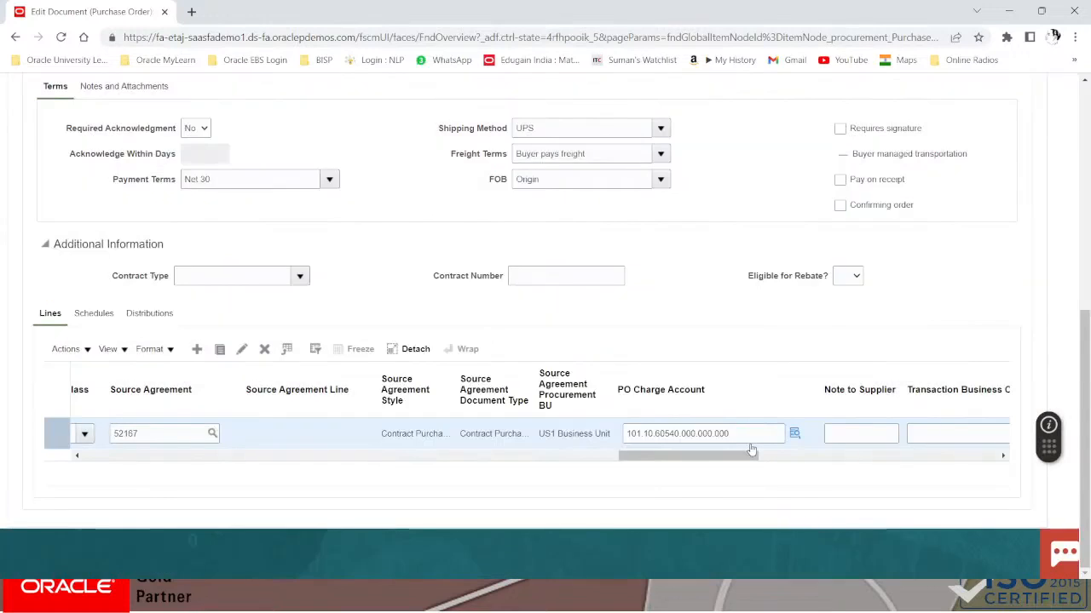
Set the line's transaction business category to Purchase Transaction and its product type to Goods
scroll(748, 455, up, 5)
scroll(747, 456, down, 5)
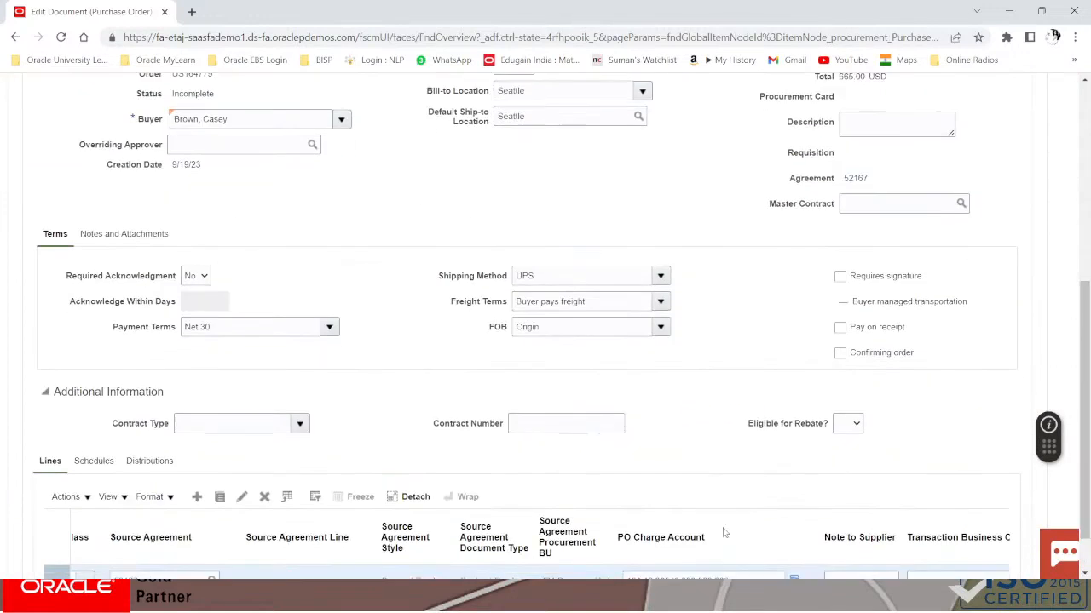
drag(728, 461, 791, 454)
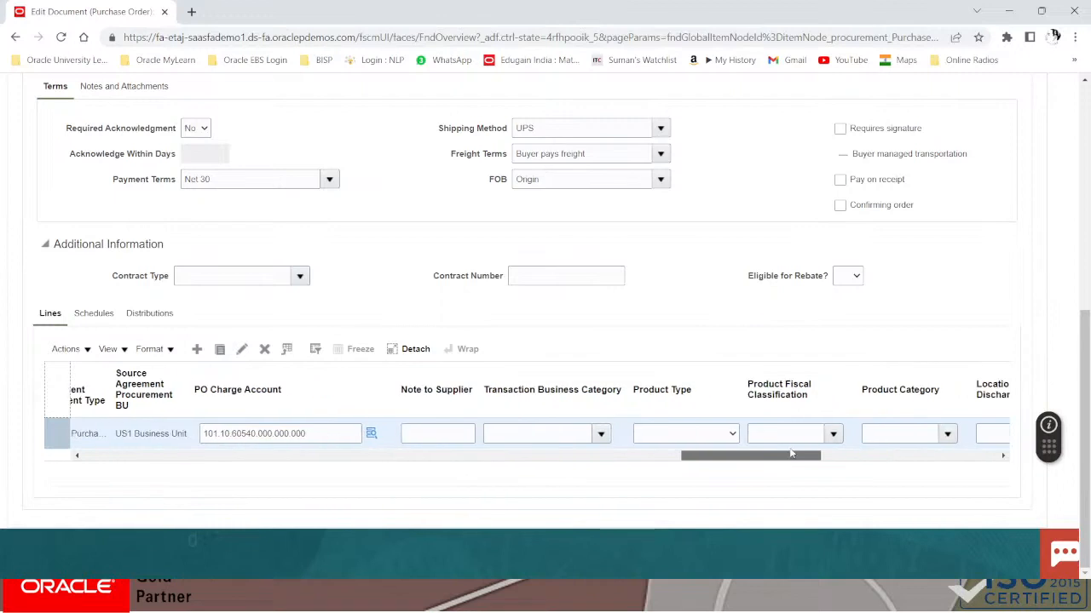
click(600, 436)
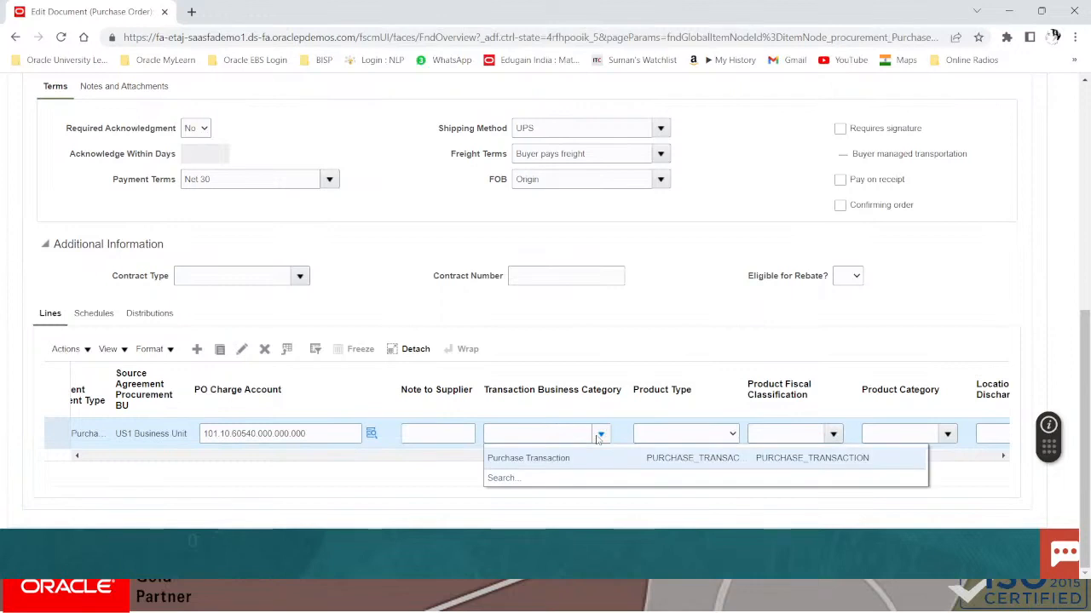
click(576, 461)
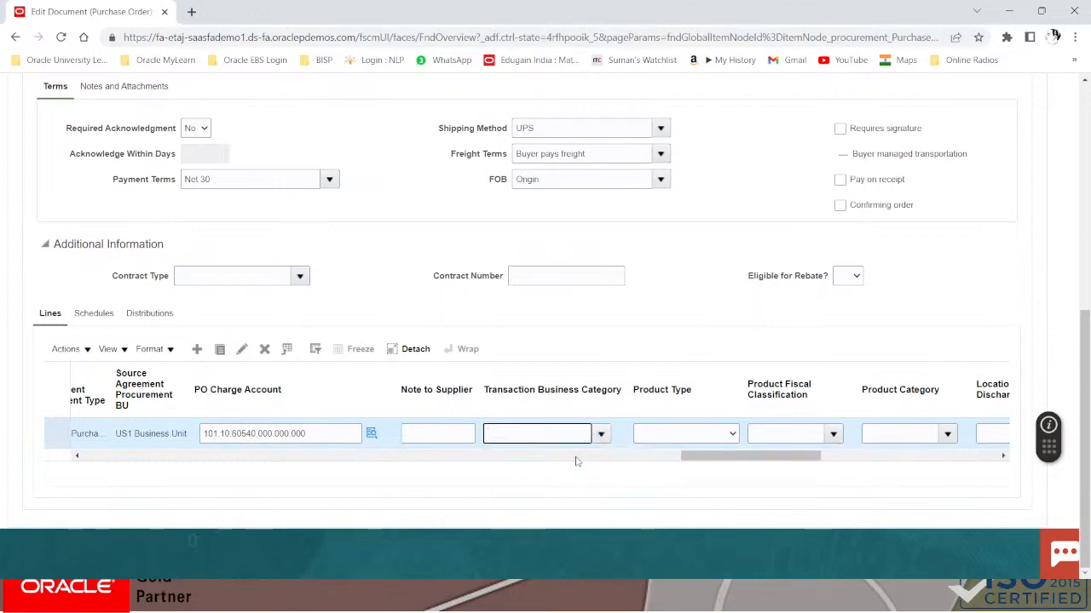
click(730, 434)
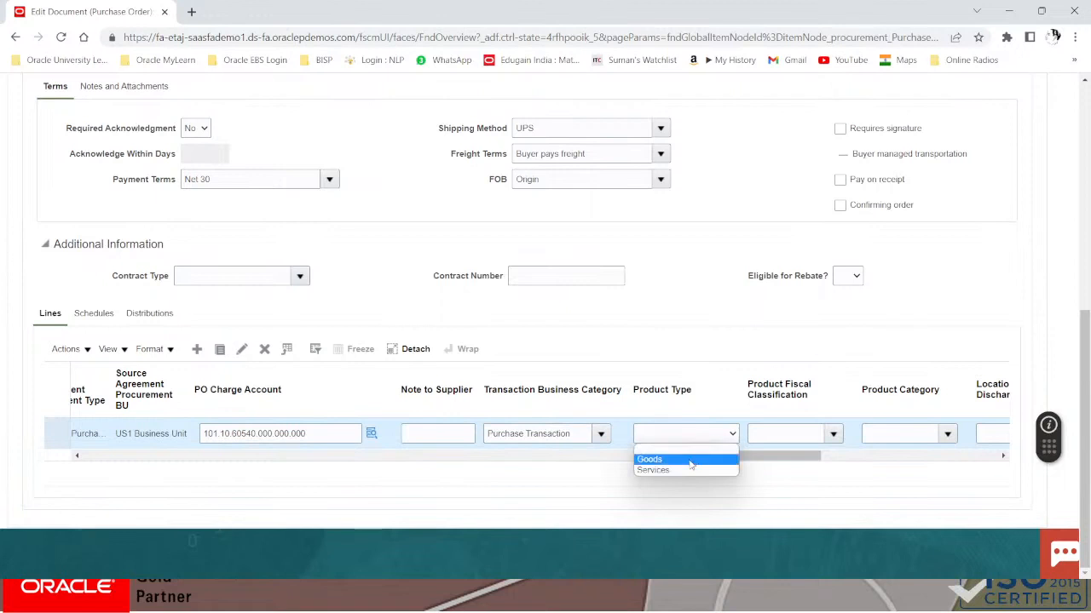
click(690, 461)
drag(756, 463, 532, 439)
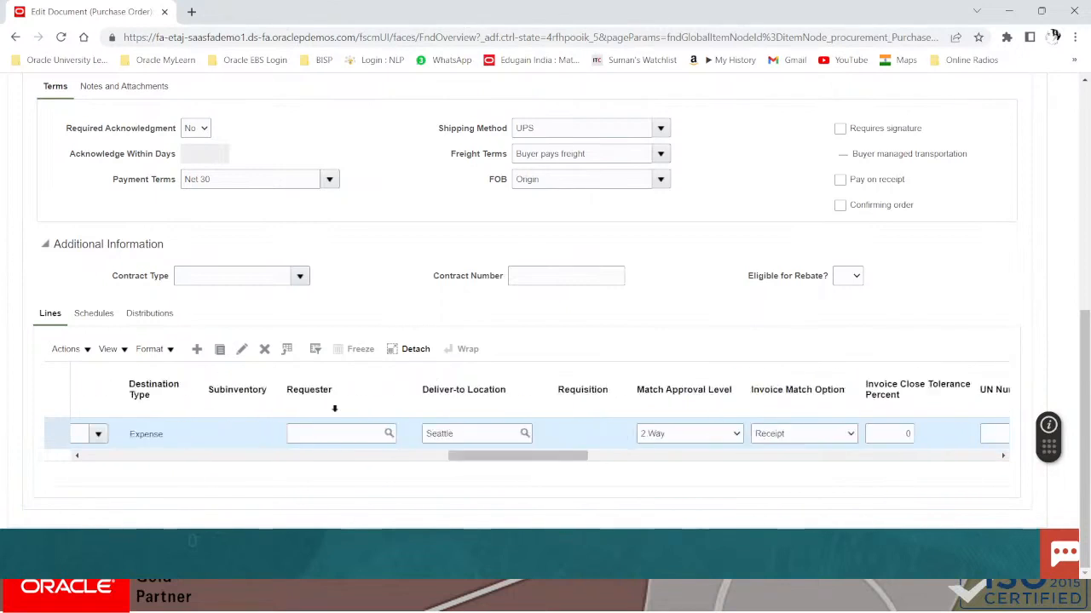
Set the ship-to exception action to None in the order's schedule for line 1
click(93, 313)
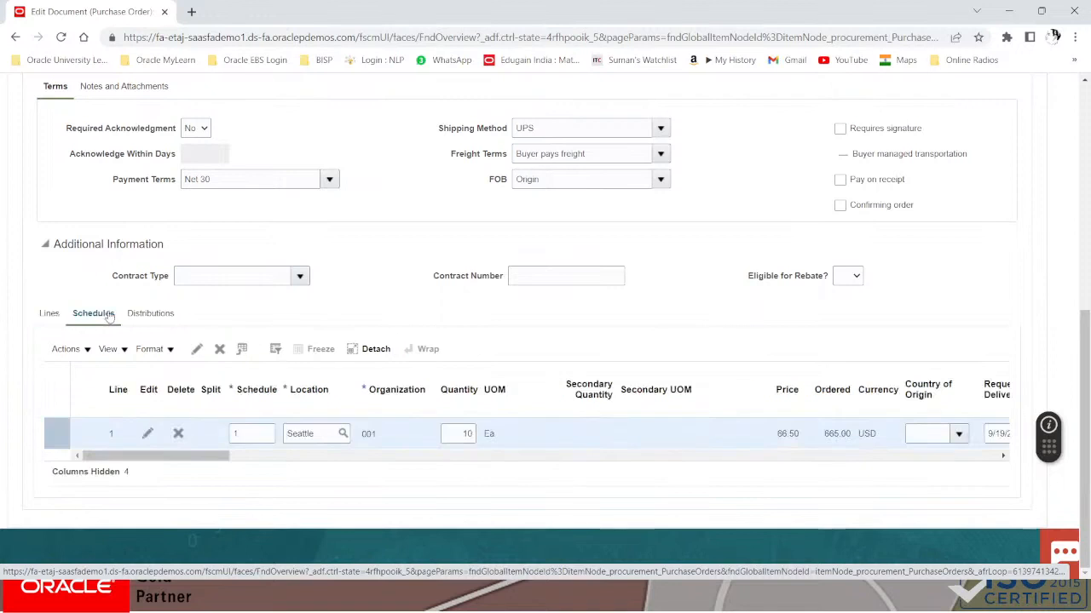
drag(229, 456, 587, 449)
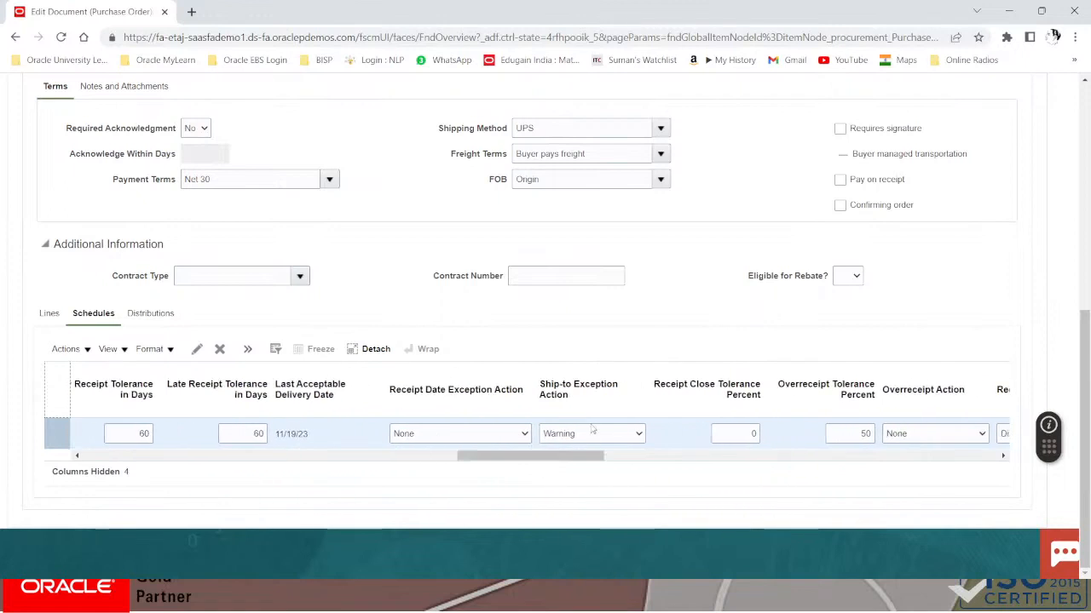
click(589, 431)
click(606, 449)
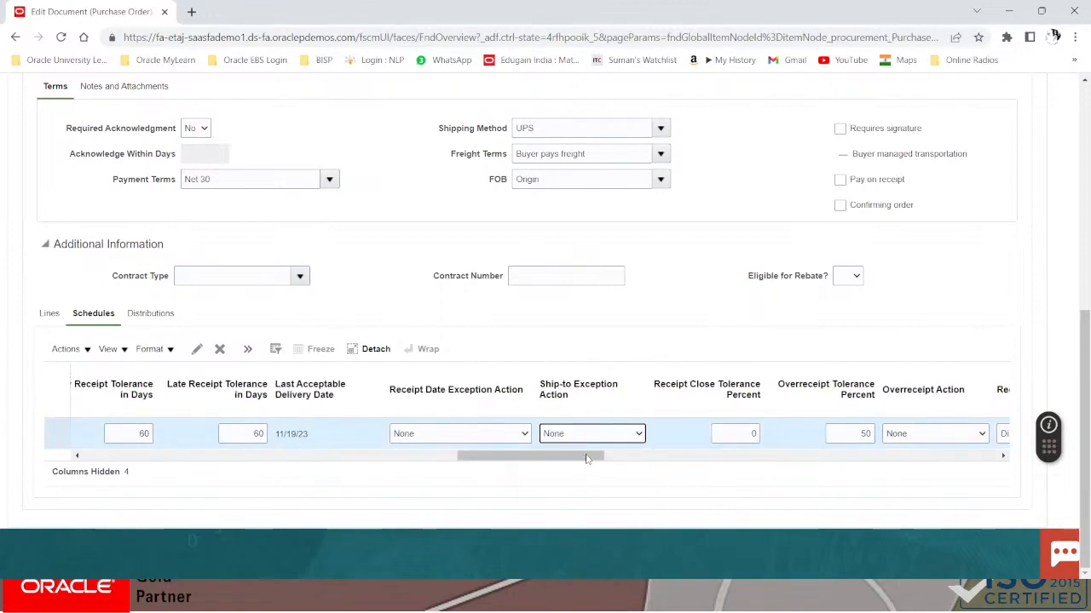
drag(587, 459, 654, 457)
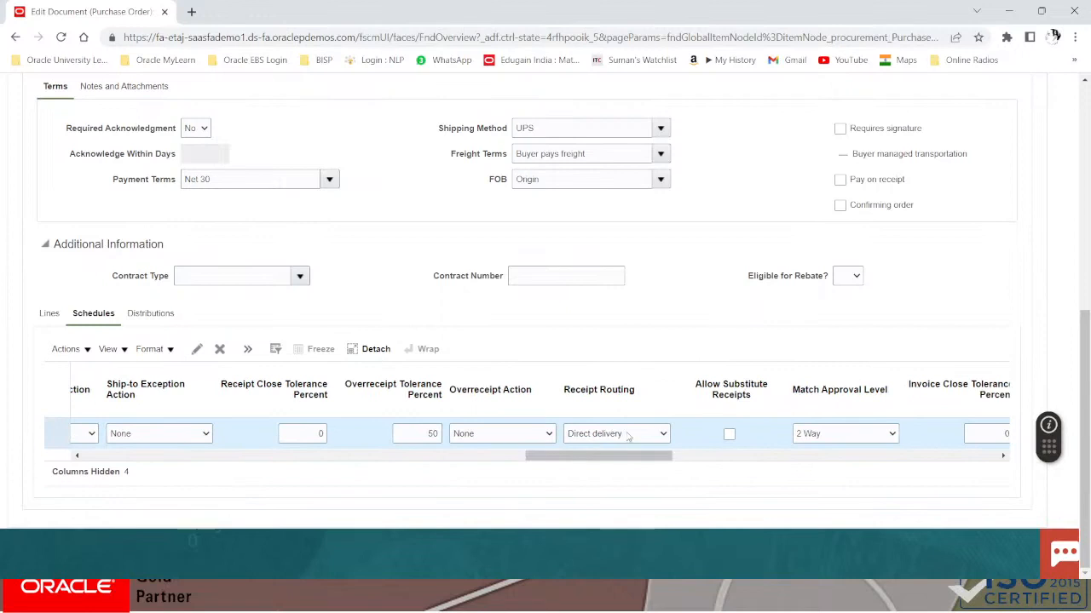
Set the line 1 schedule's receipt routing to Standard receipt and keep its match approval level at 2 Way
click(627, 435)
click(614, 469)
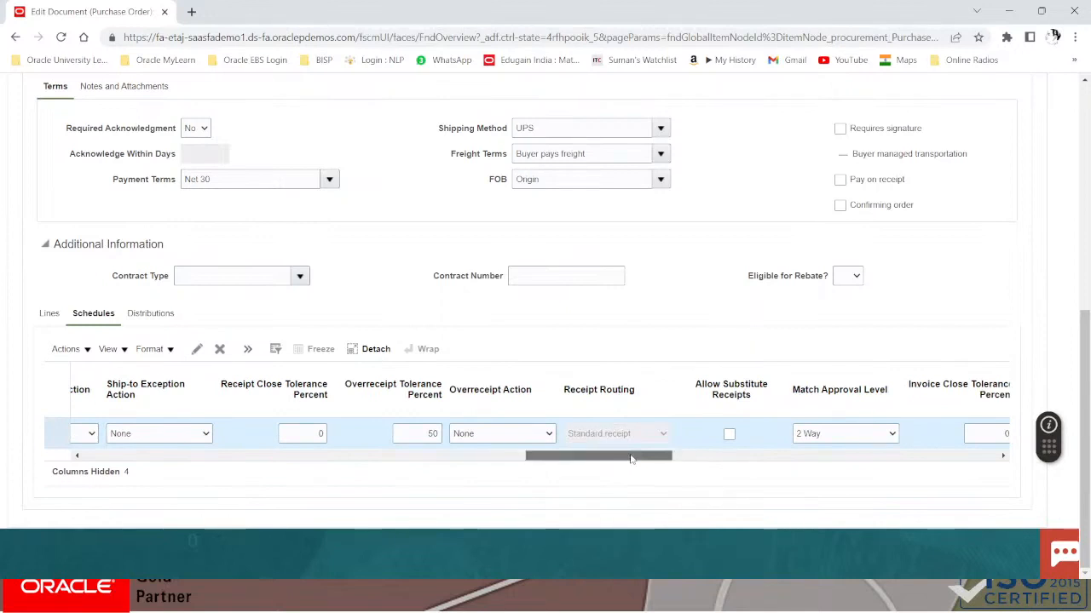
drag(630, 459, 684, 458)
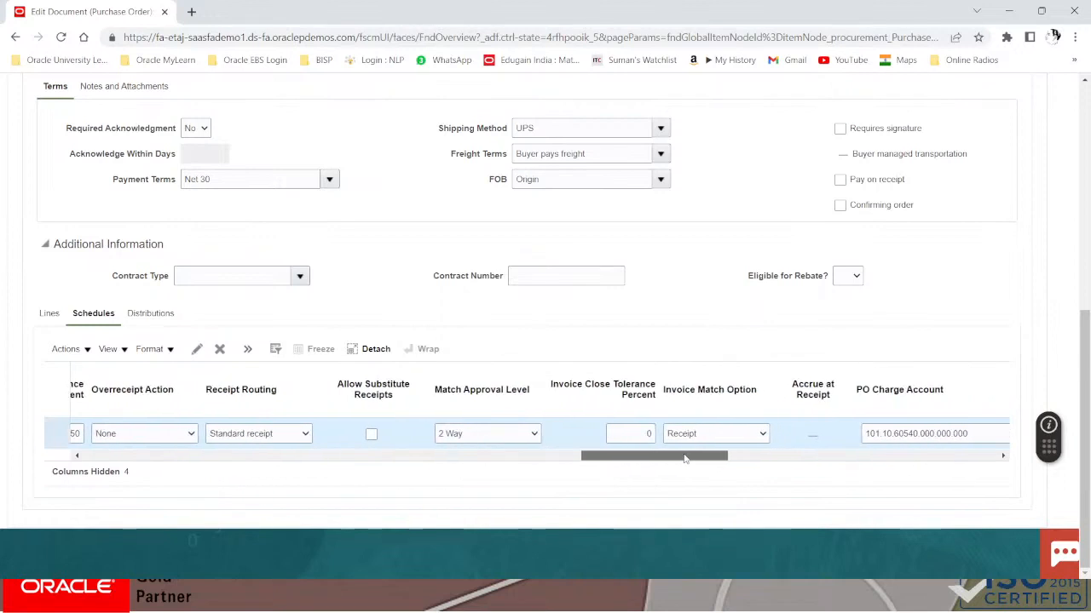
click(519, 436)
click(522, 436)
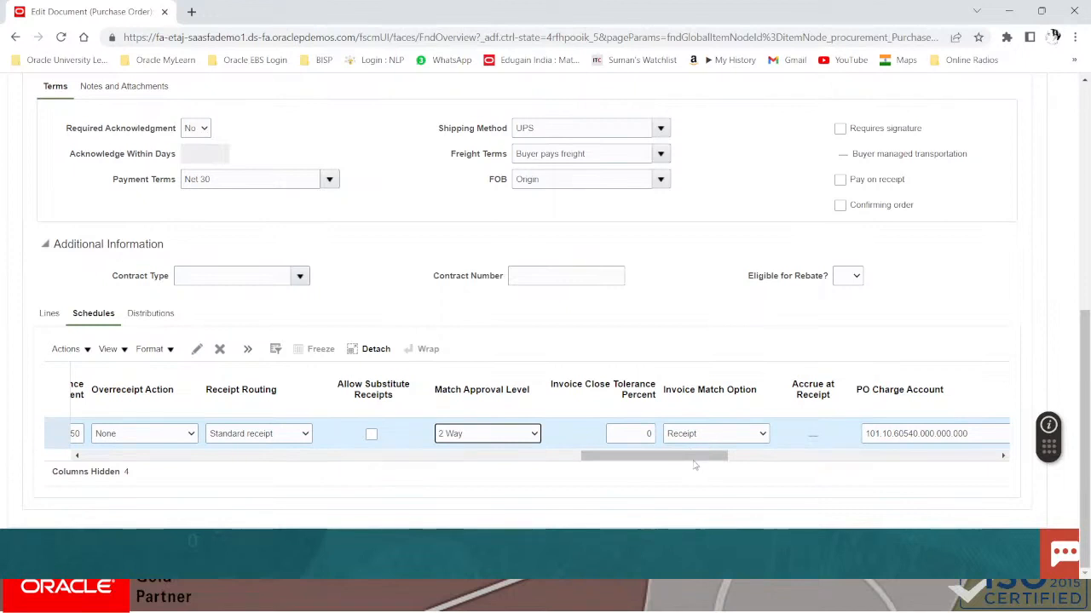
drag(695, 463, 655, 460)
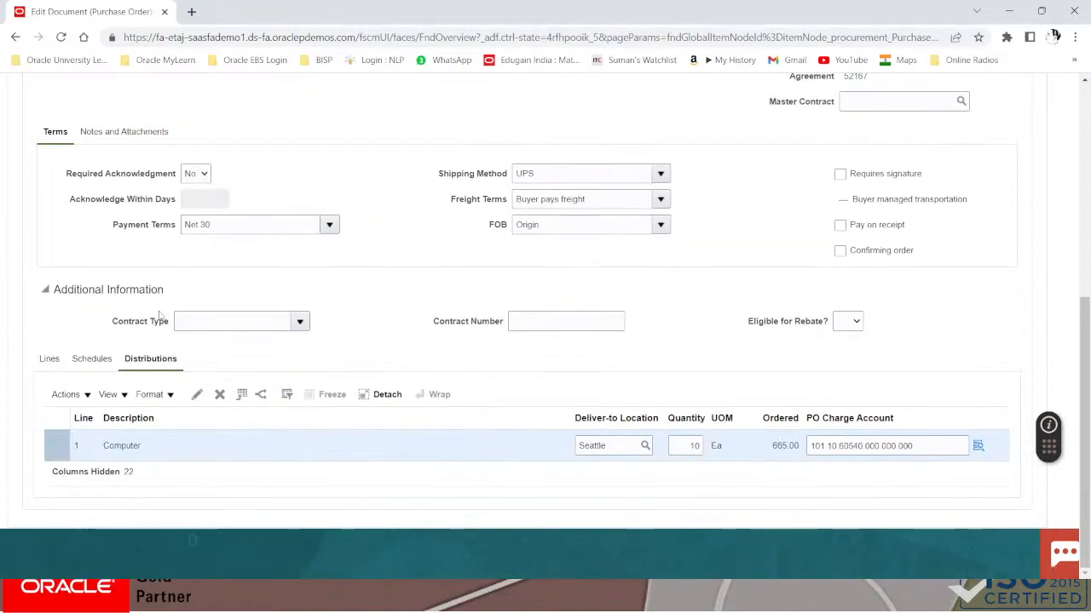
Save the purchase order and check its approval route without submitting the order
scroll(511, 471, up, 5)
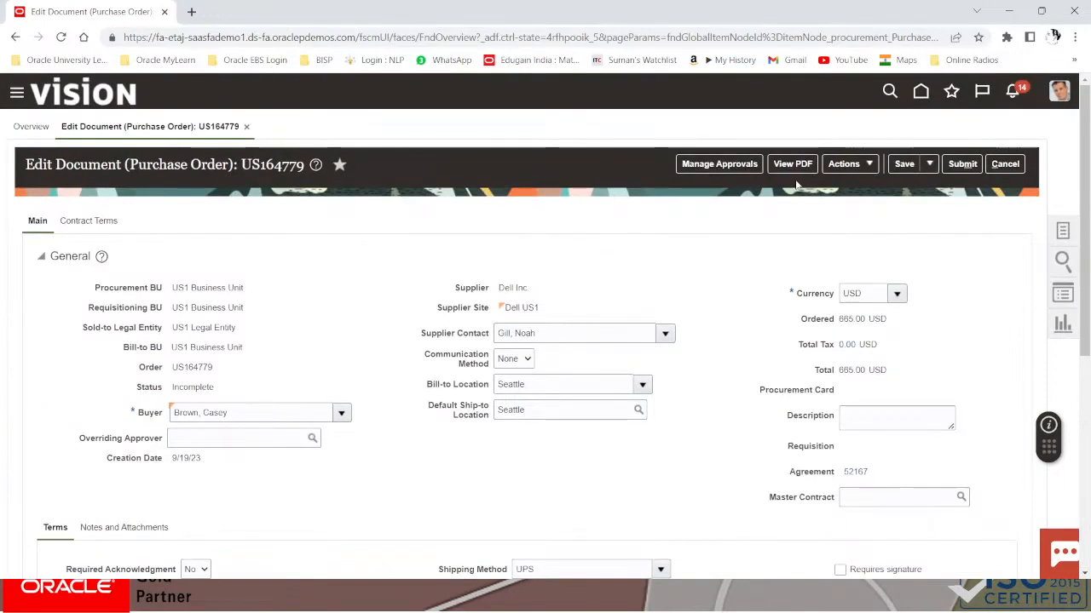
click(908, 165)
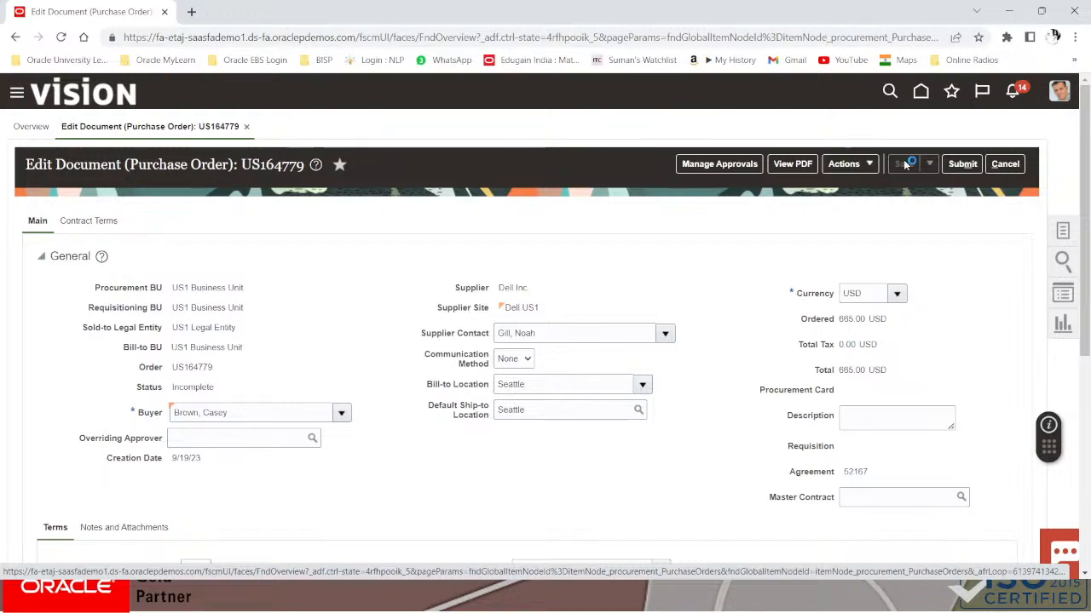
click(789, 164)
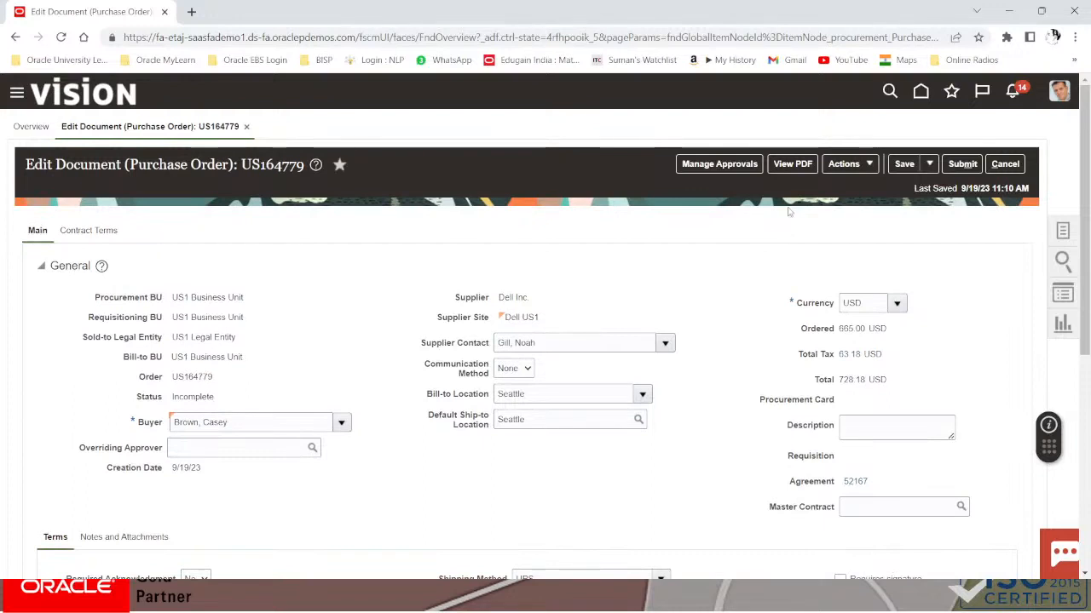
click(721, 165)
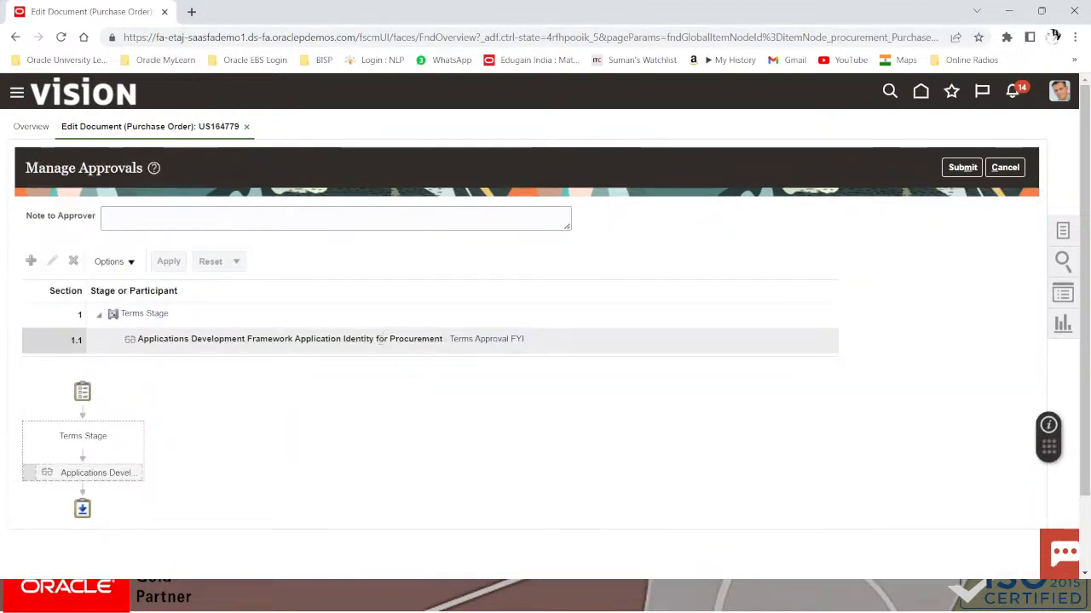
click(1005, 167)
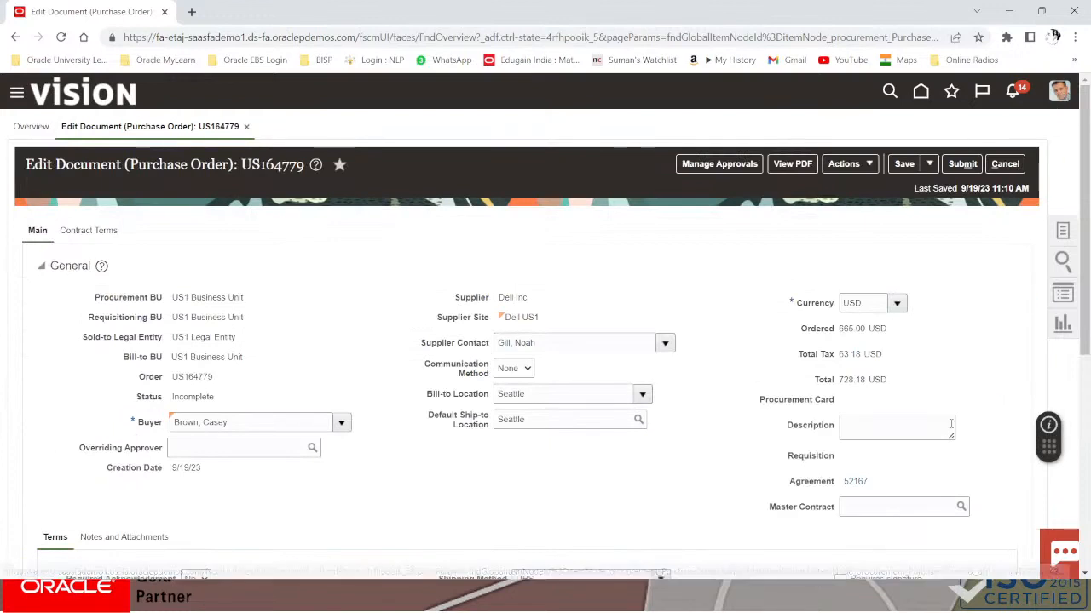
Leave the purchase order for Setup and Maintenance, accepting the loss of any unsaved changes
click(1059, 92)
click(828, 305)
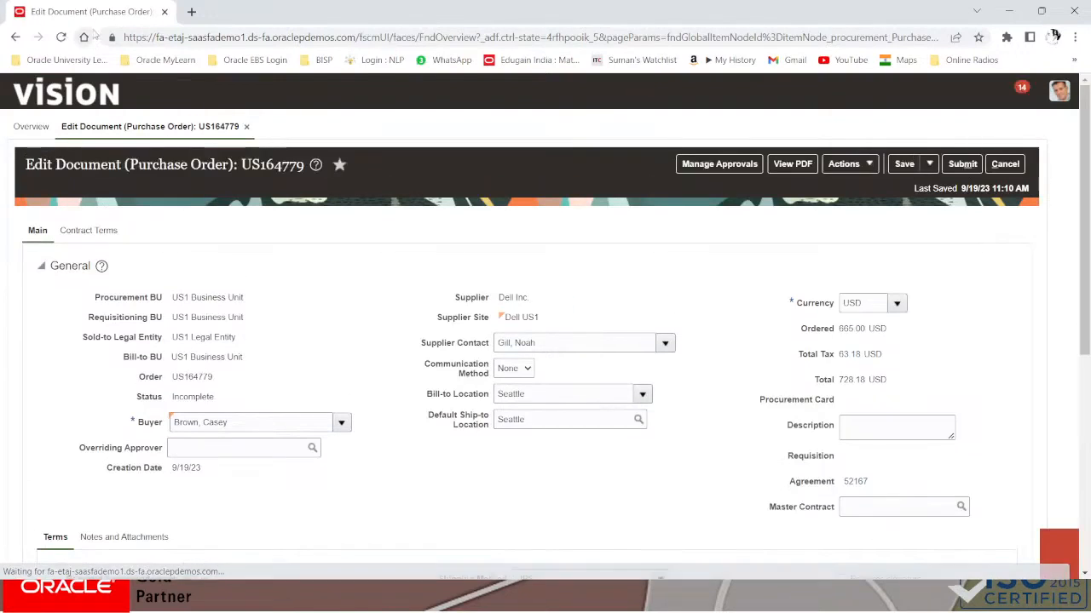
click(1004, 165)
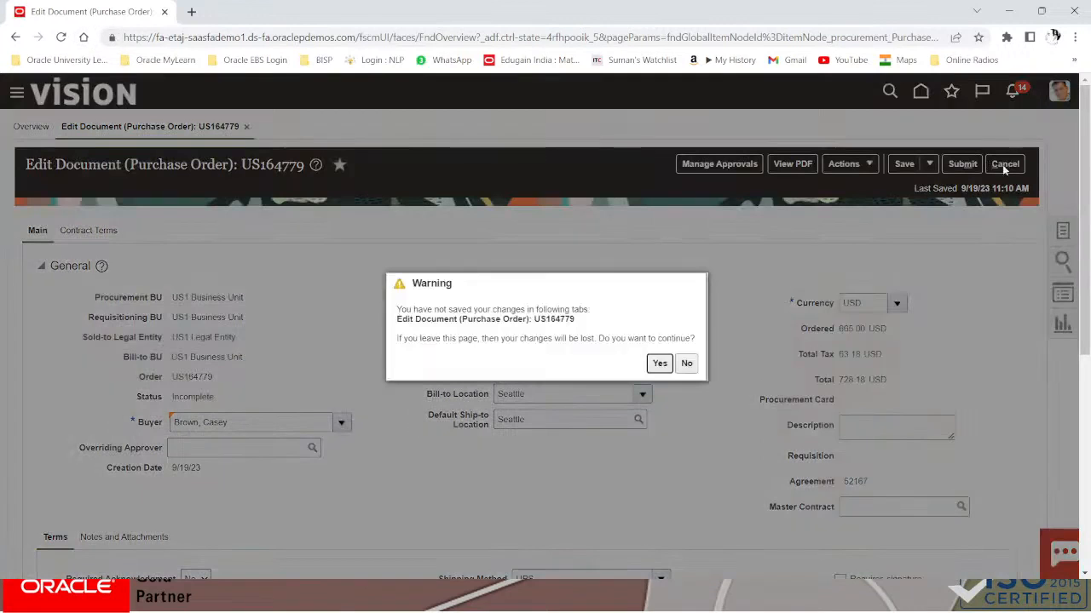
click(661, 367)
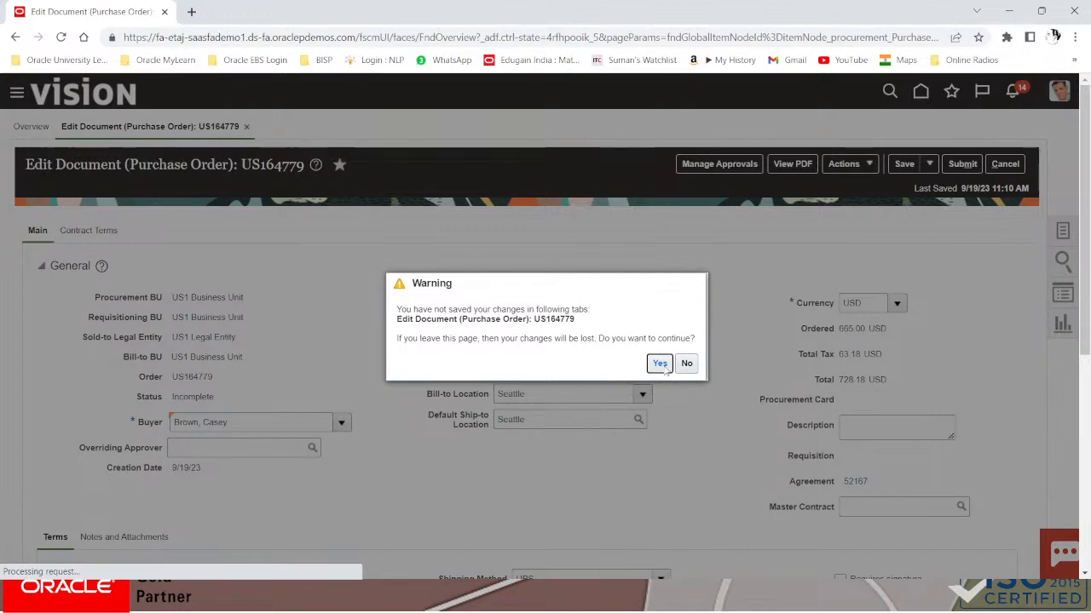
click(663, 365)
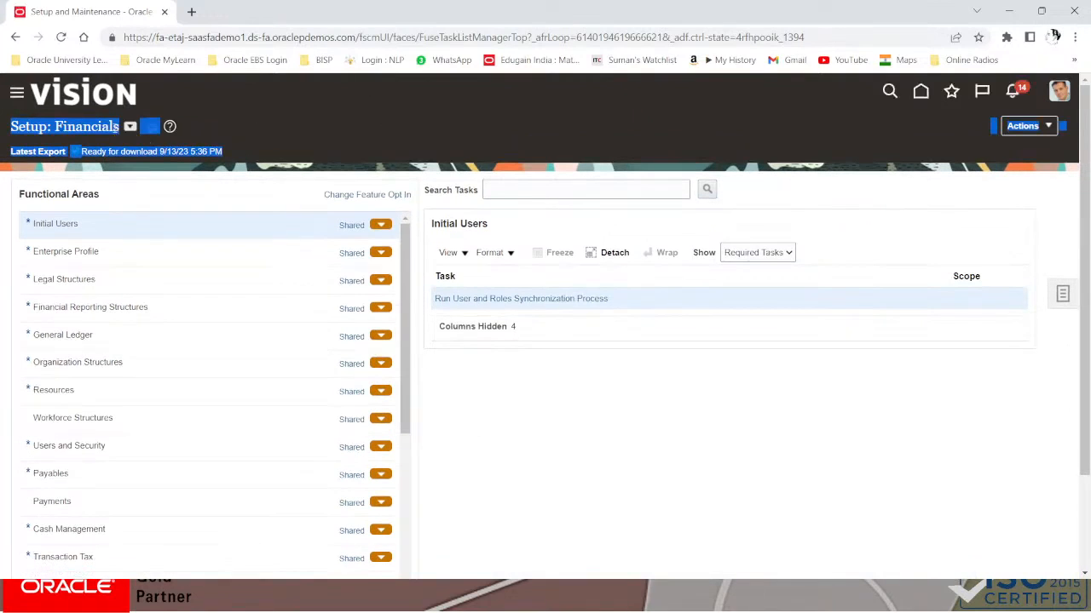
Switch the setup offering from Financials to Procurement
click(130, 126)
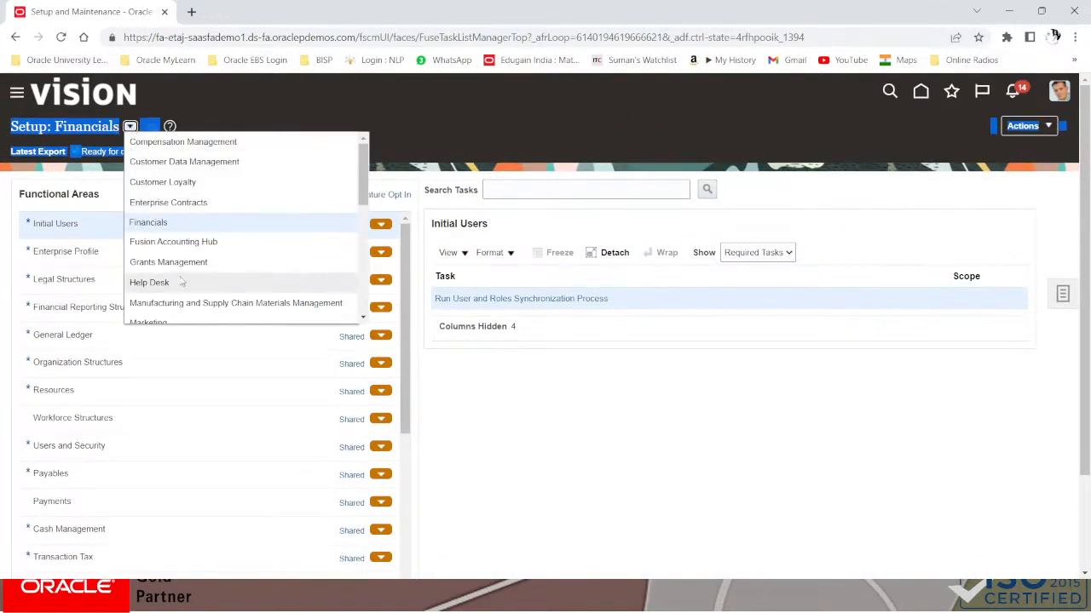
scroll(179, 282, down, 5)
click(170, 151)
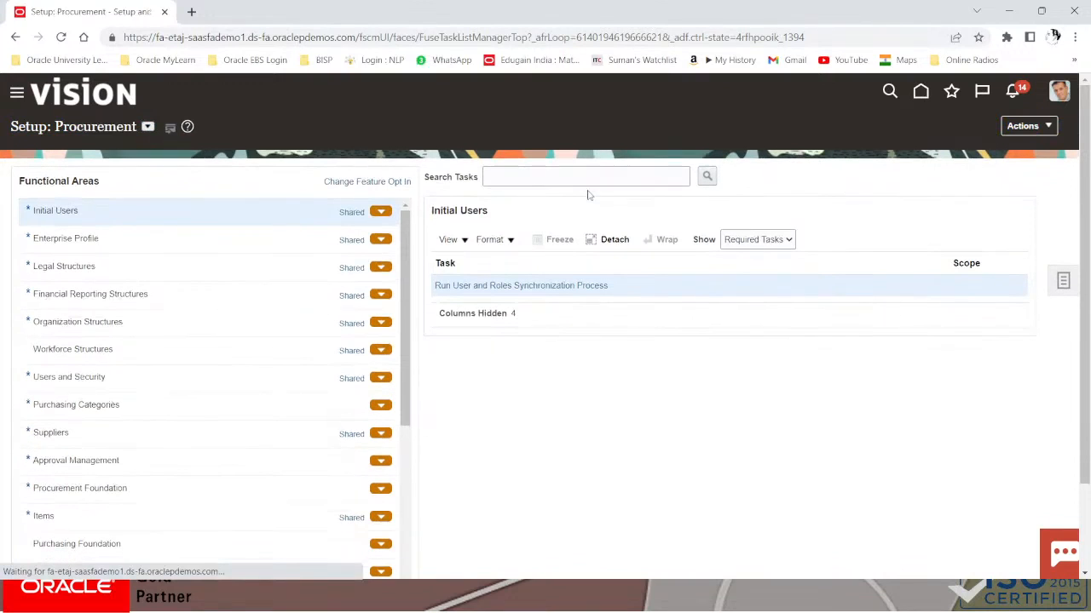
Search the setup tasks for APPROVAL and open Manage Purchasing Document Approvals in the Approval Management area
click(550, 170)
text(A)
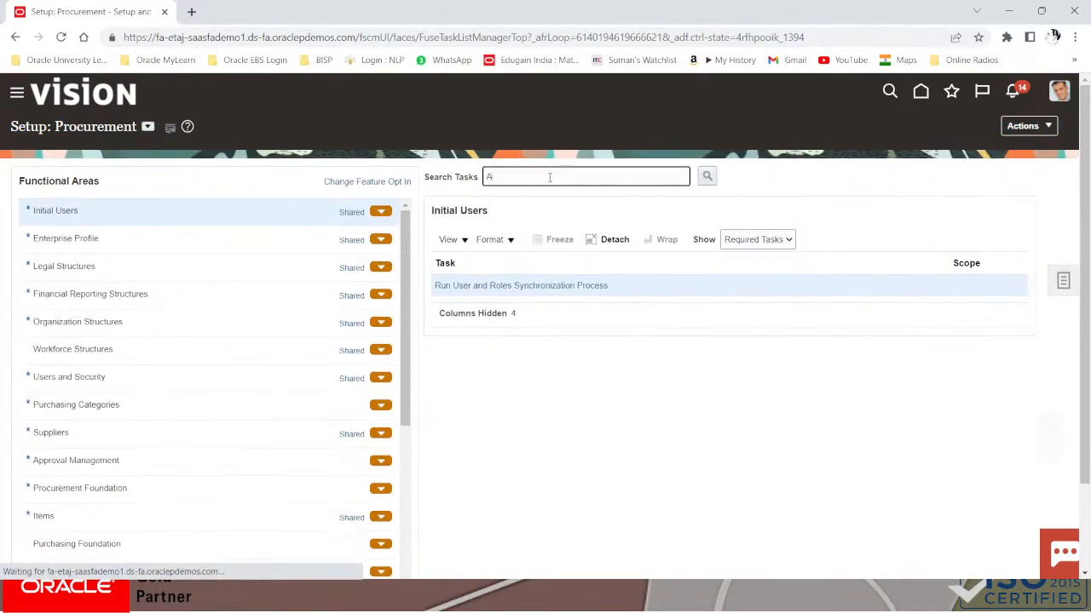
text(PPROVAL)
key(Return)
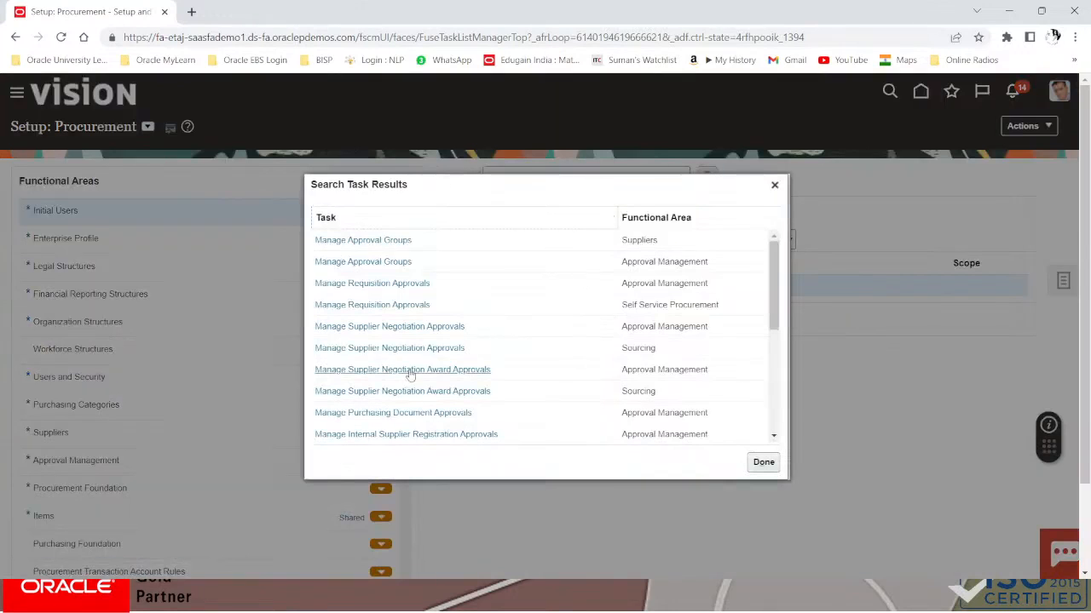
scroll(417, 392, down, 1)
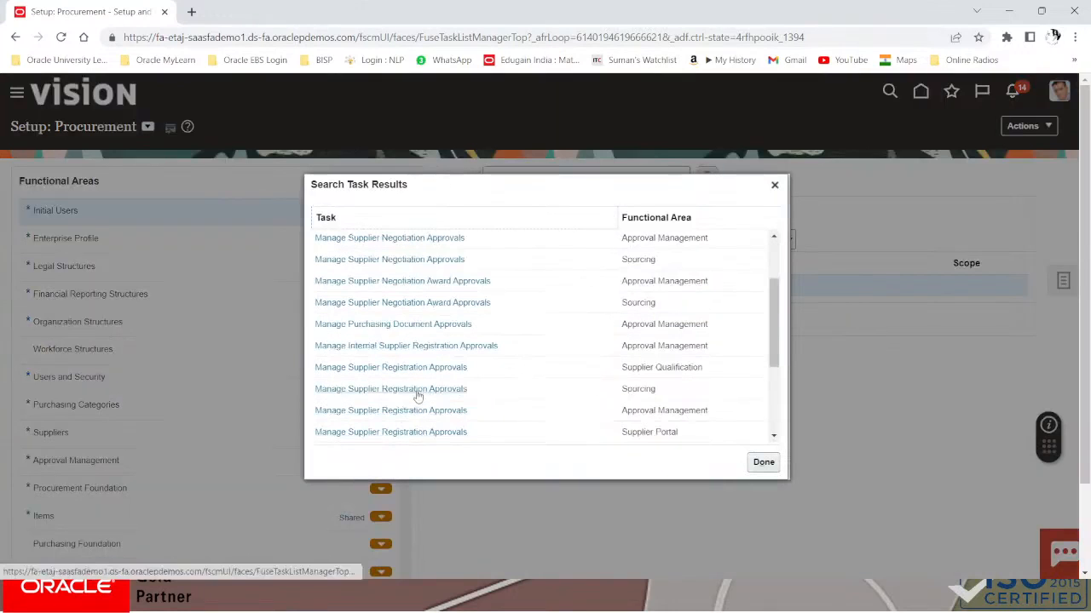
click(436, 327)
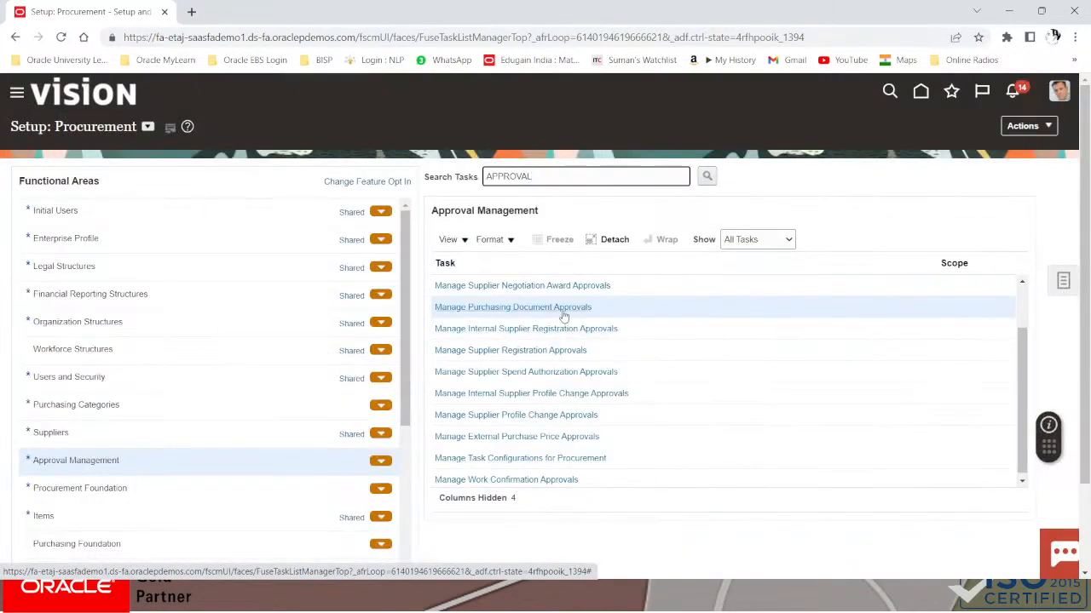
click(559, 309)
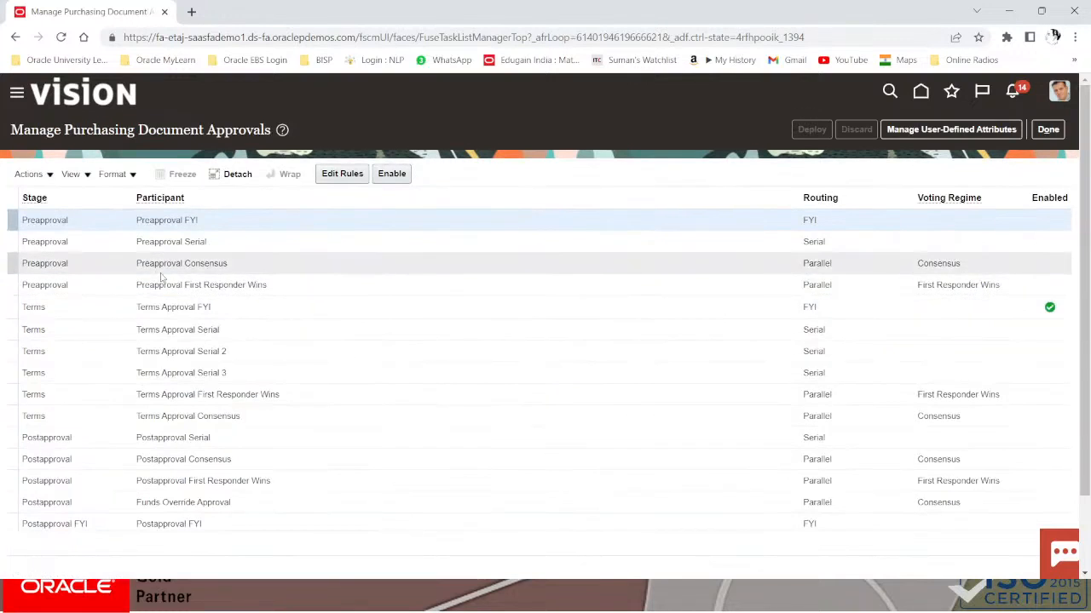
Examine the approval rules of the Preapproval First Responder Wins and Terms Approval First Responder Wins participants without editing them
click(130, 285)
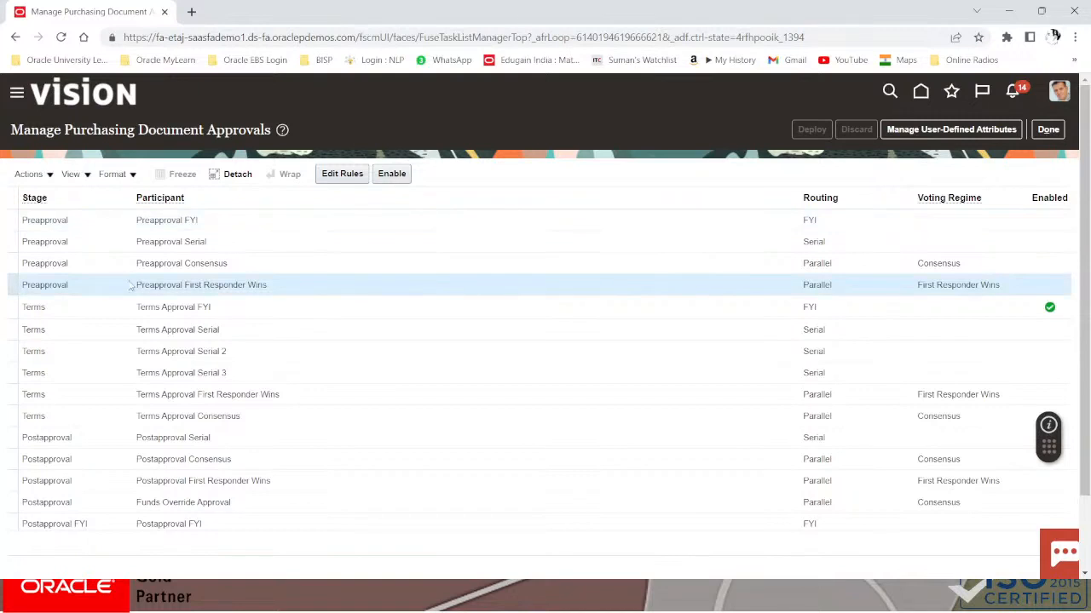
click(359, 176)
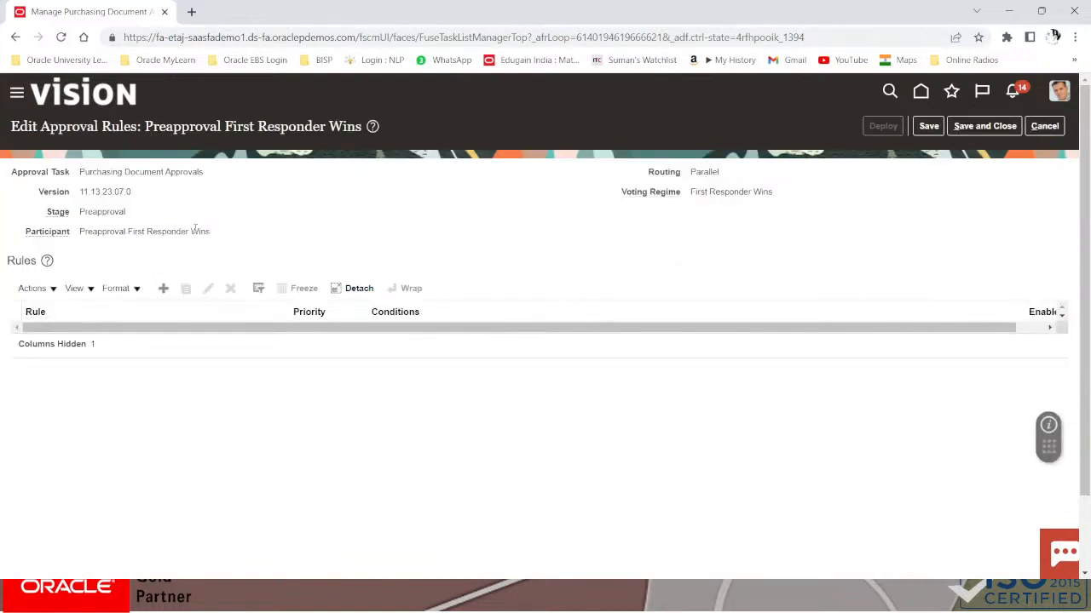
click(1059, 131)
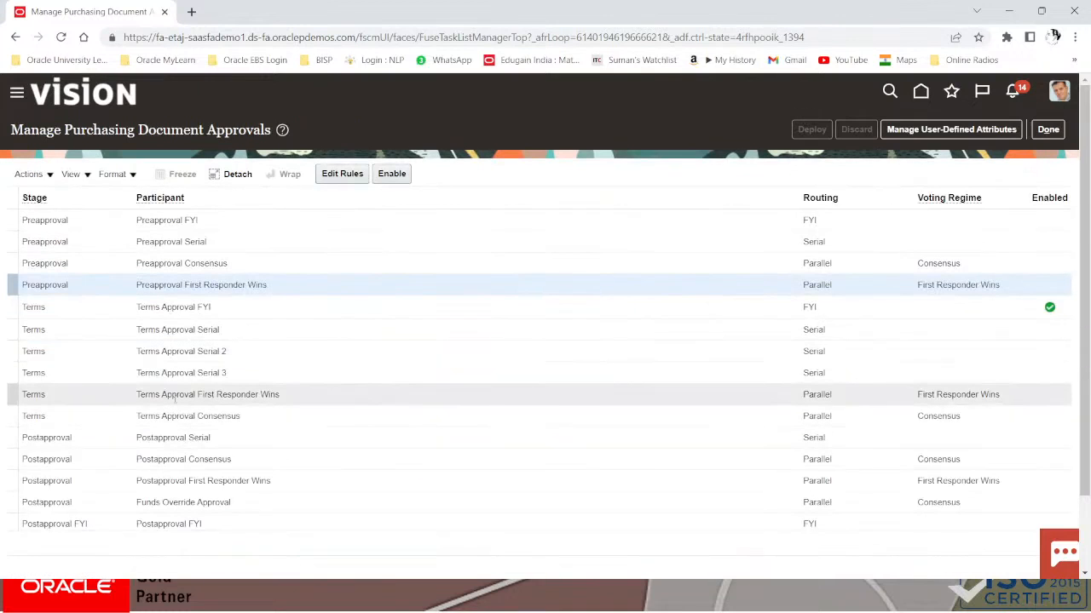
click(176, 396)
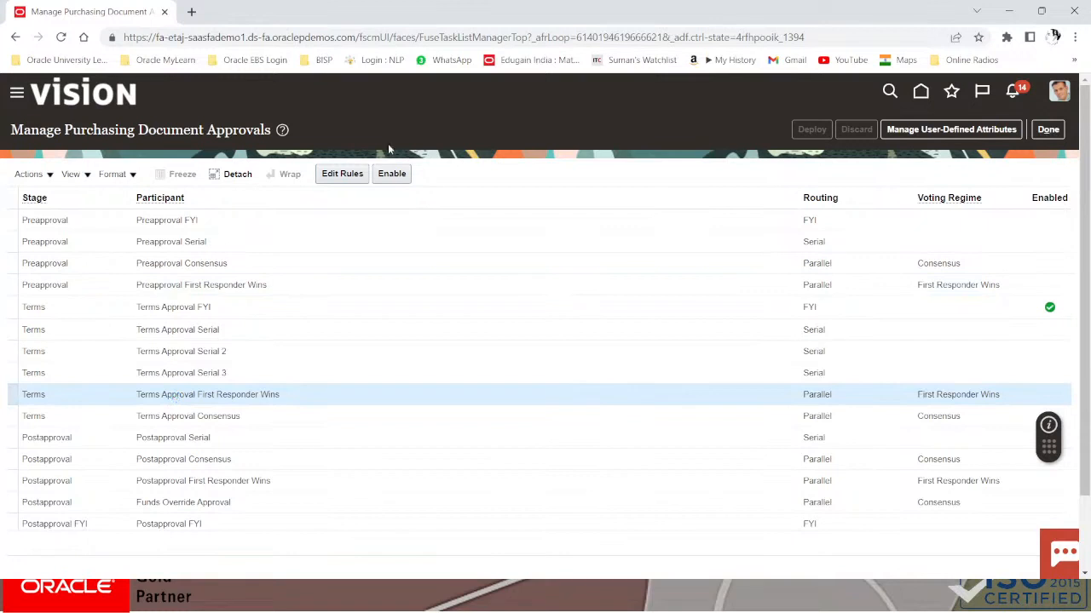
click(345, 175)
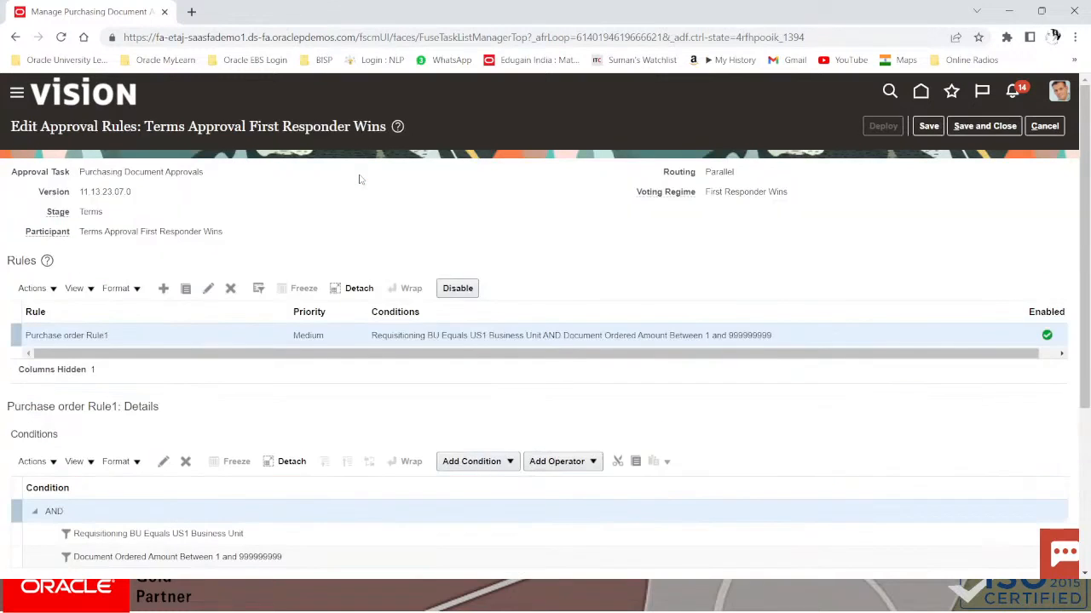
scroll(576, 380, down, 4)
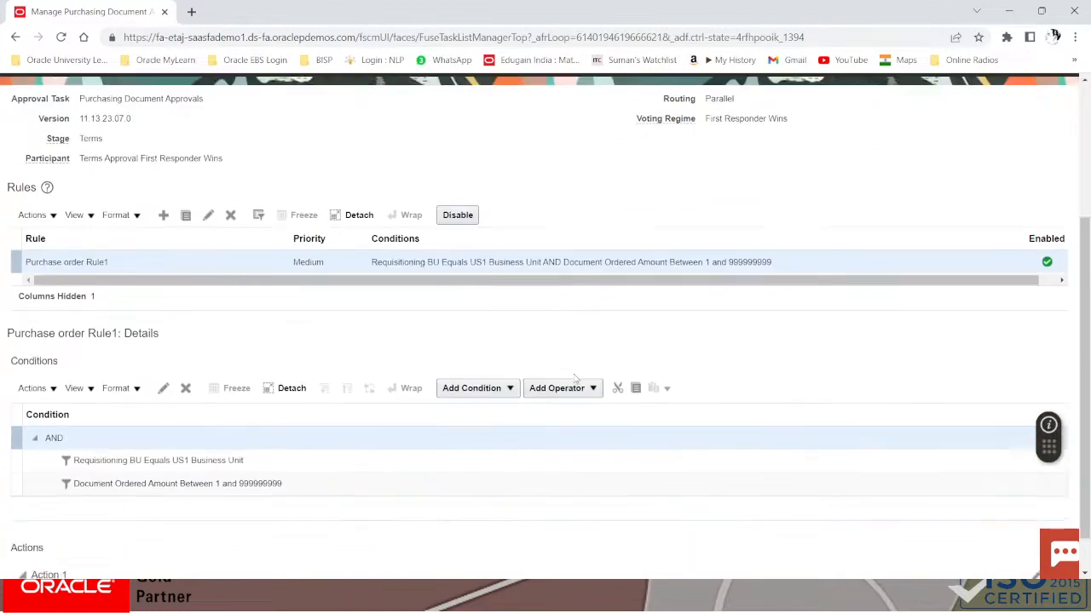
scroll(980, 195, up, 4)
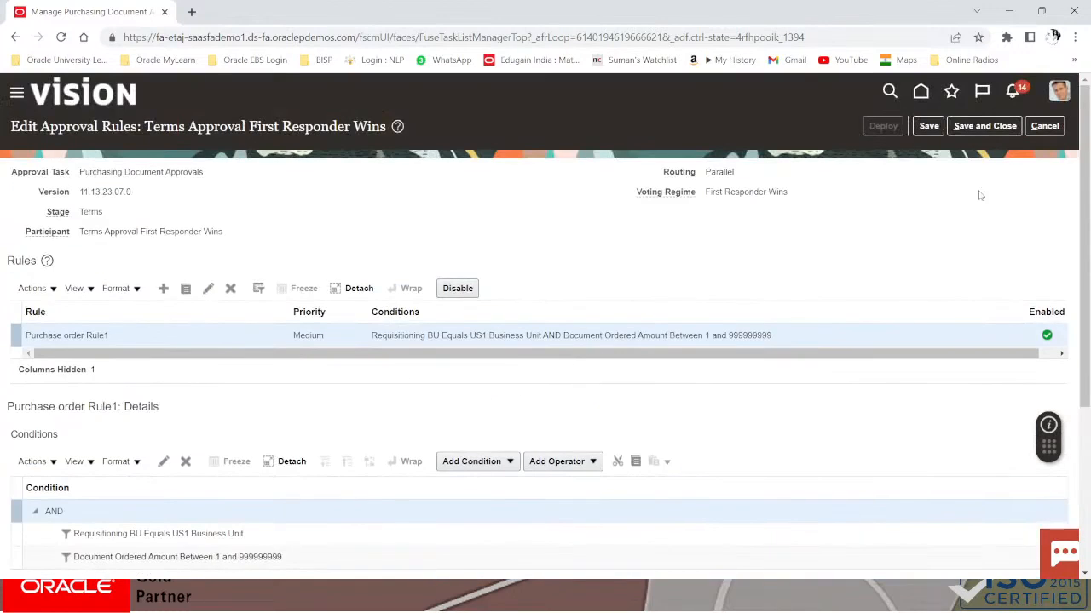
click(1044, 126)
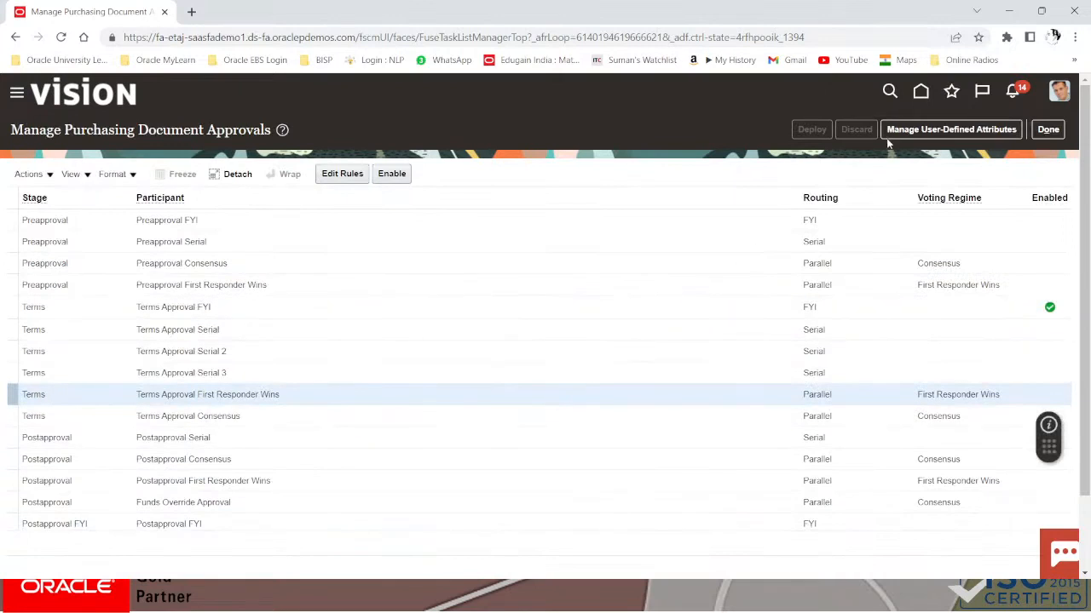
Disable the Terms Approval FYI participant and enable the Terms Approval First Responder Wins participant
click(1025, 308)
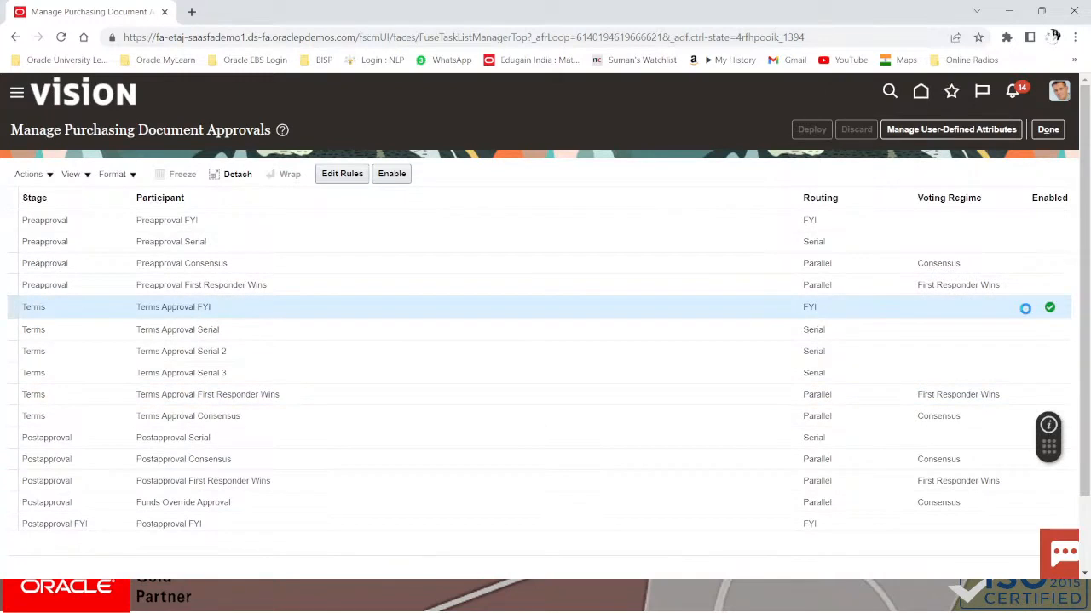
click(403, 175)
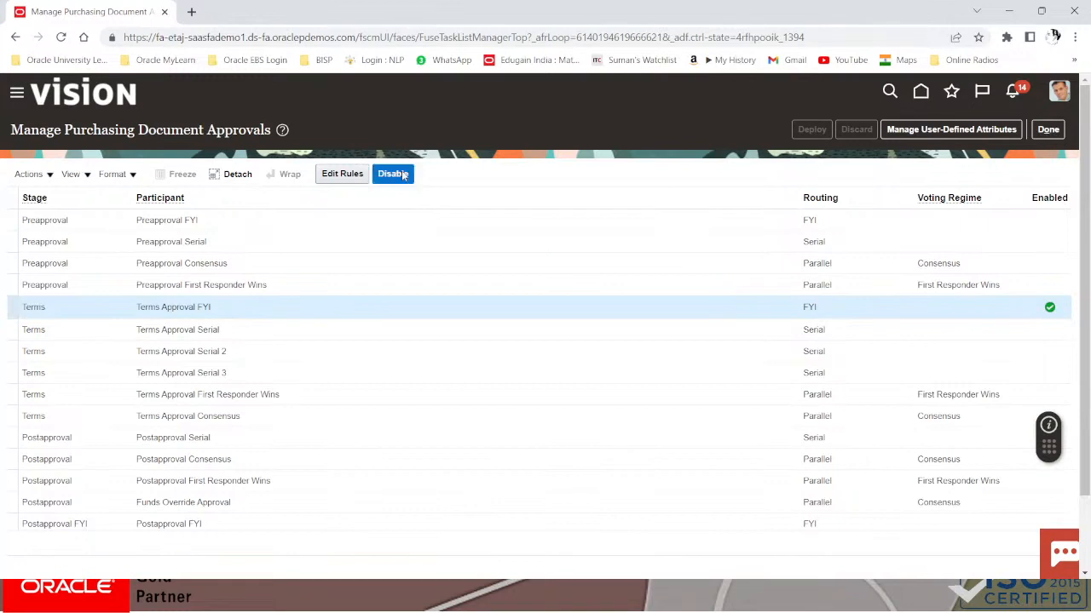
click(223, 394)
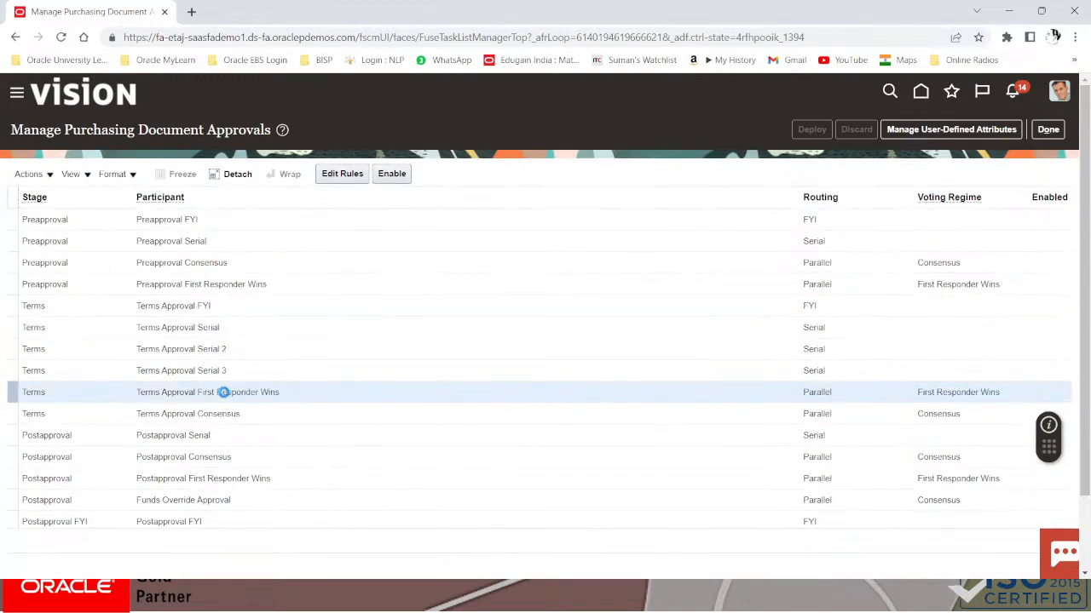
click(394, 176)
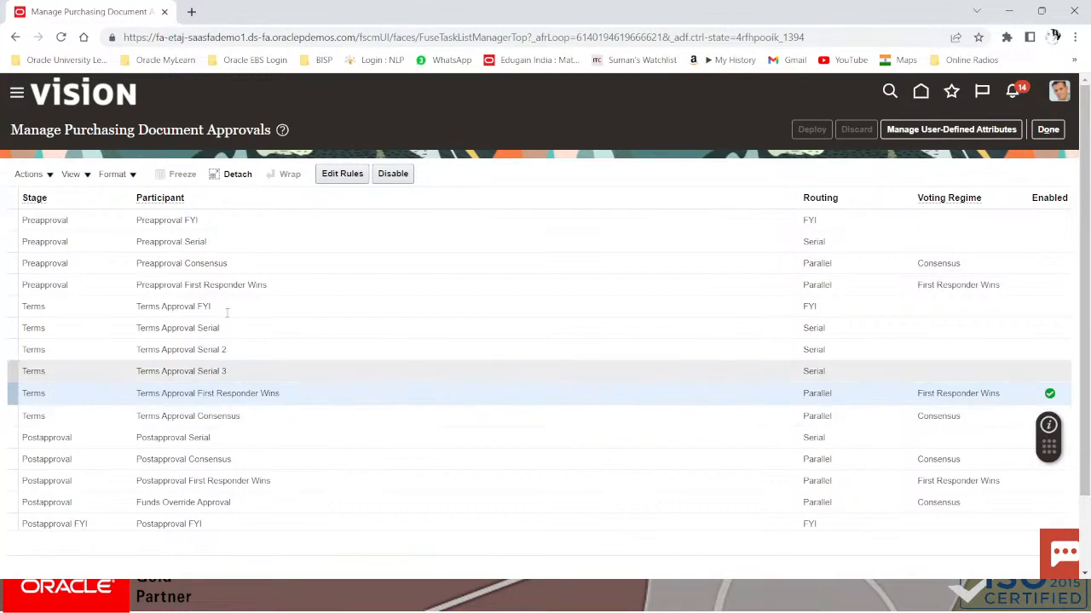
Examine the conditions and approver action of Purchase order Rule1 under the Terms Approval First Responder Wins participant
click(345, 174)
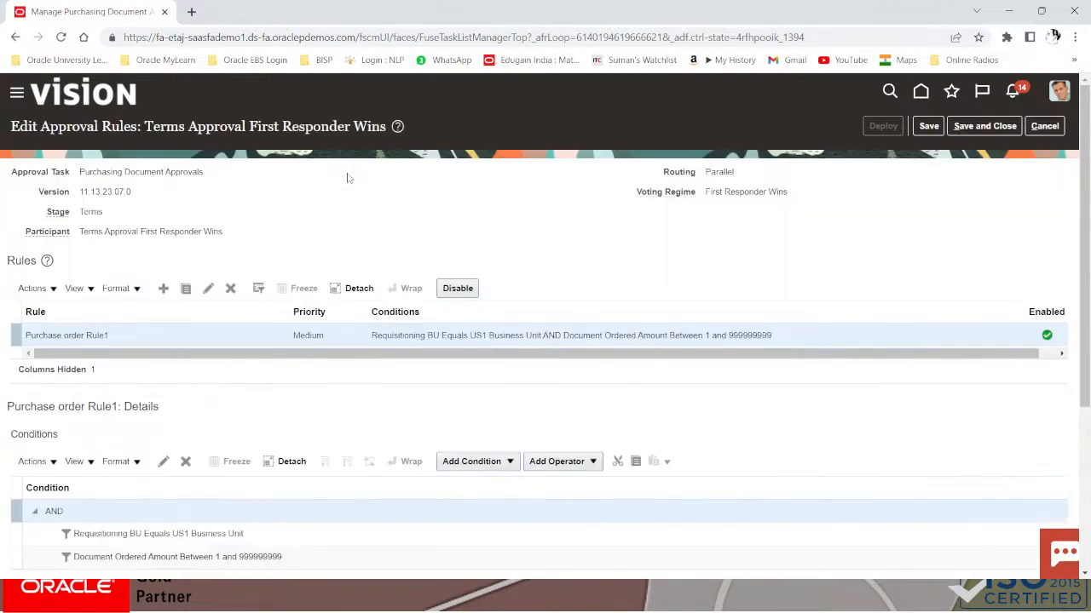
scroll(85, 353, down, 2)
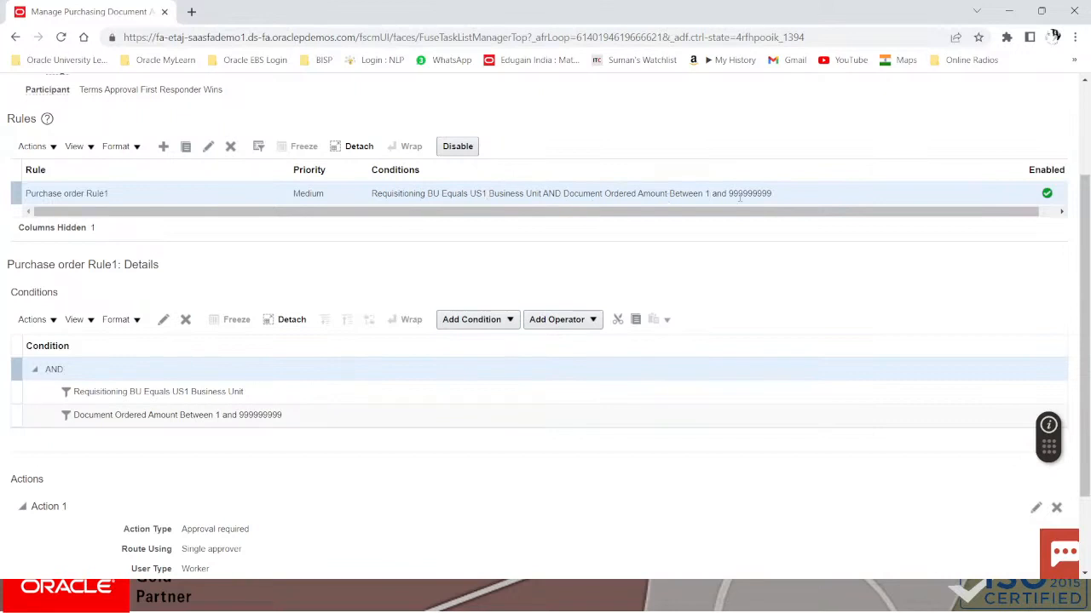
drag(771, 193, 733, 193)
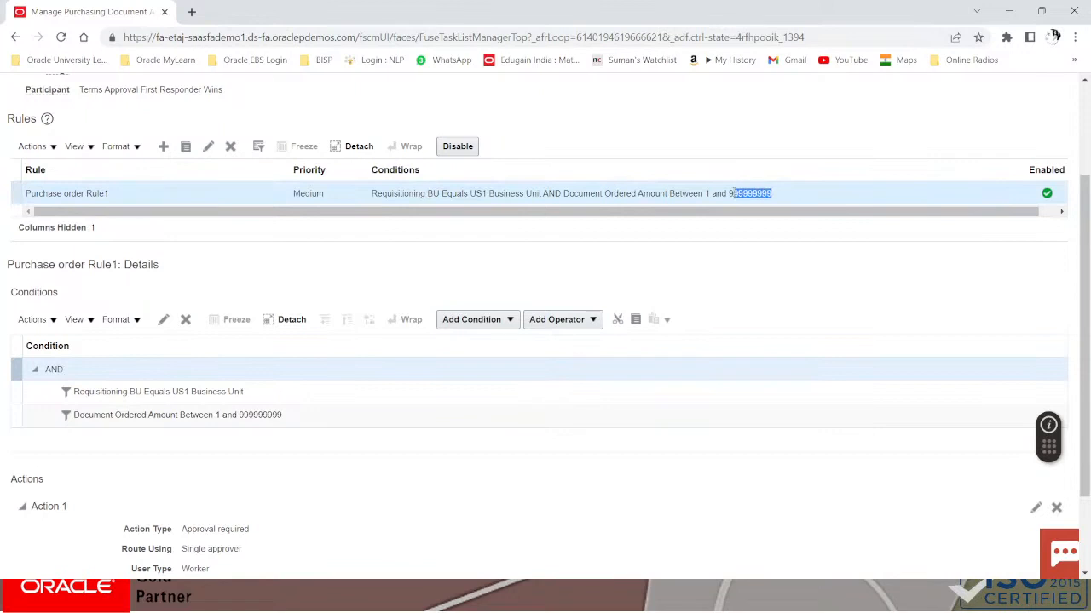
scroll(550, 275, down, 2)
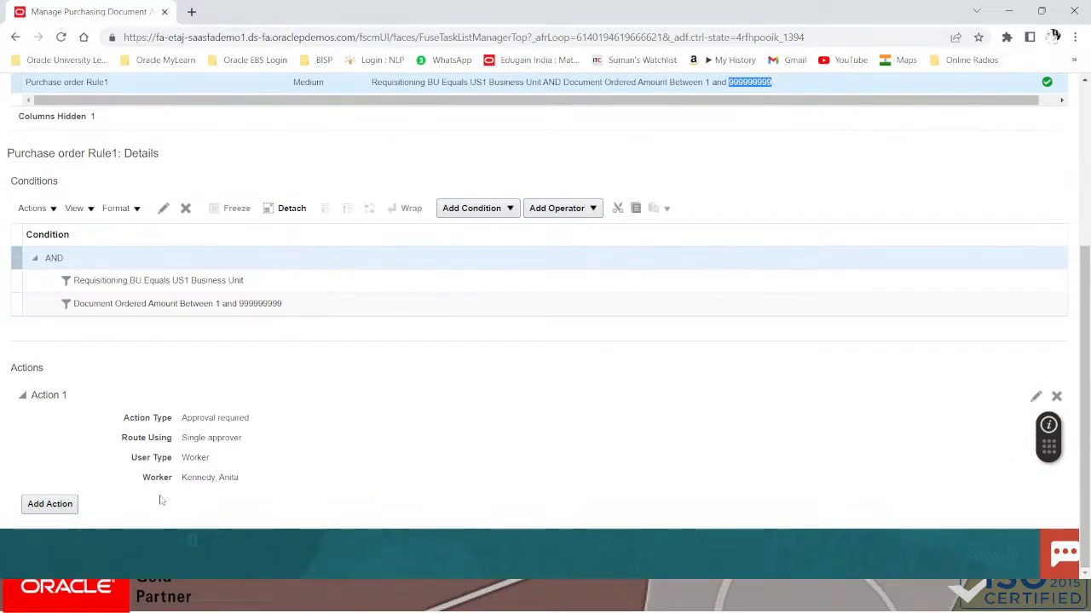
scroll(912, 374, up, 2)
scroll(908, 375, up, 3)
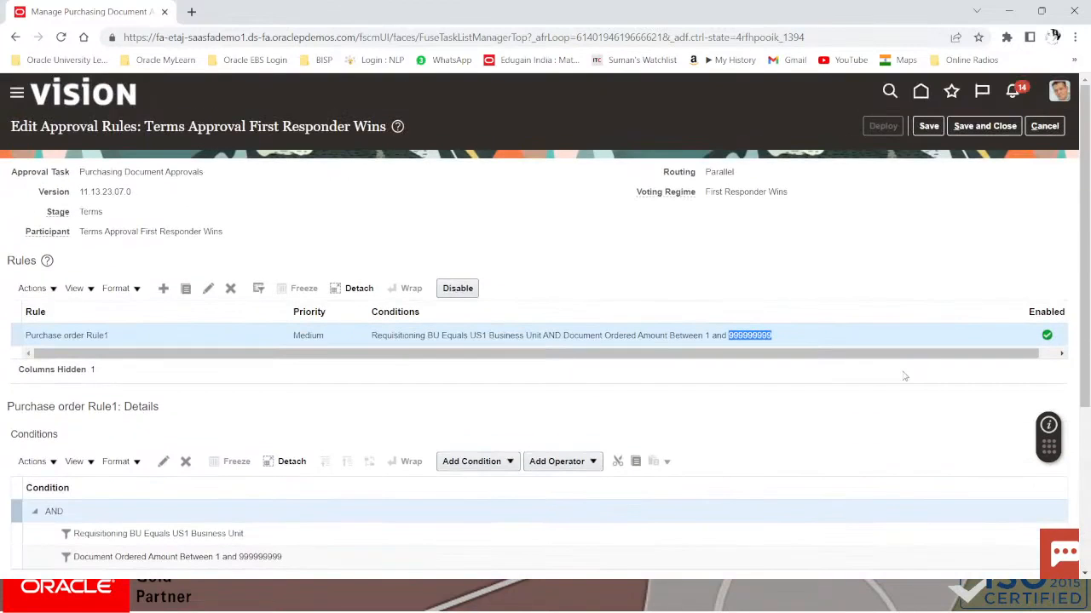
Save and close the approval rules, deploy the changes, and leave Manage Purchasing Document Approvals
click(984, 126)
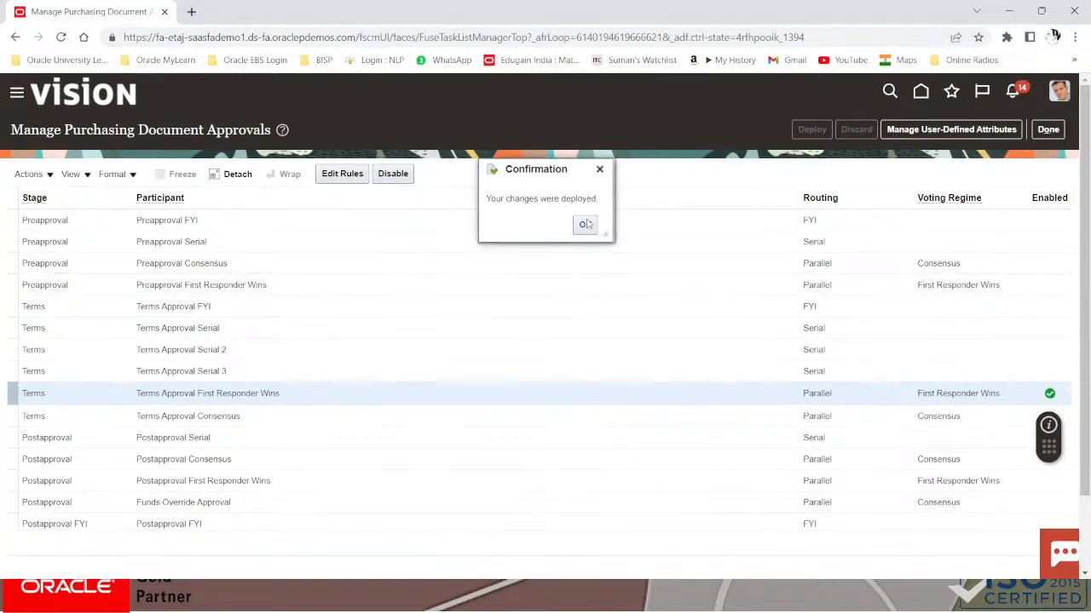
click(584, 224)
click(1048, 129)
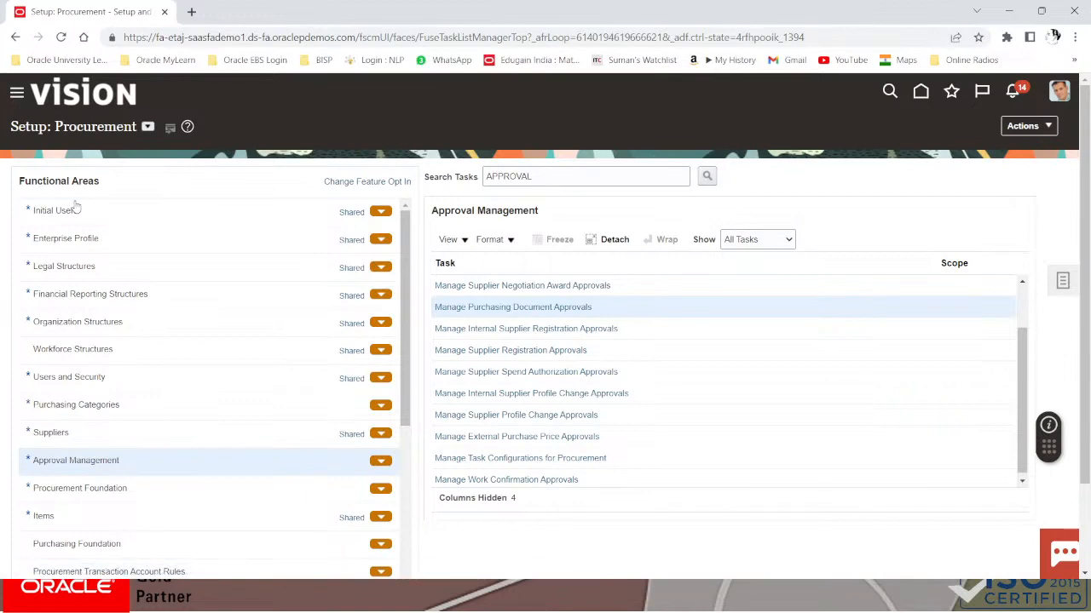
Go to the Purchase Orders work area under Procurement and open Manage Orders
scroll(80, 207, down, 3)
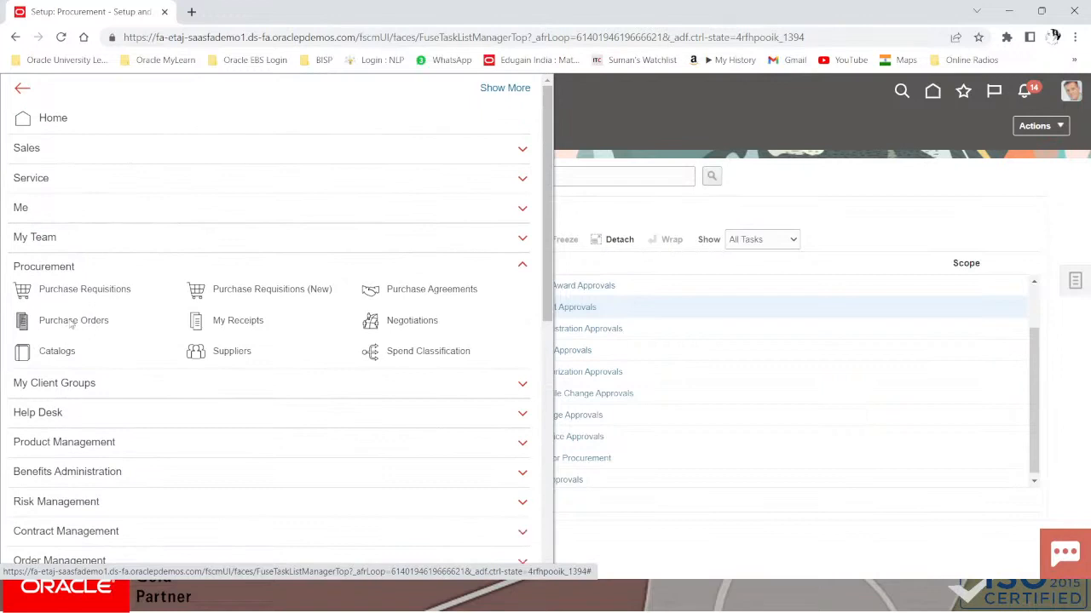
click(71, 322)
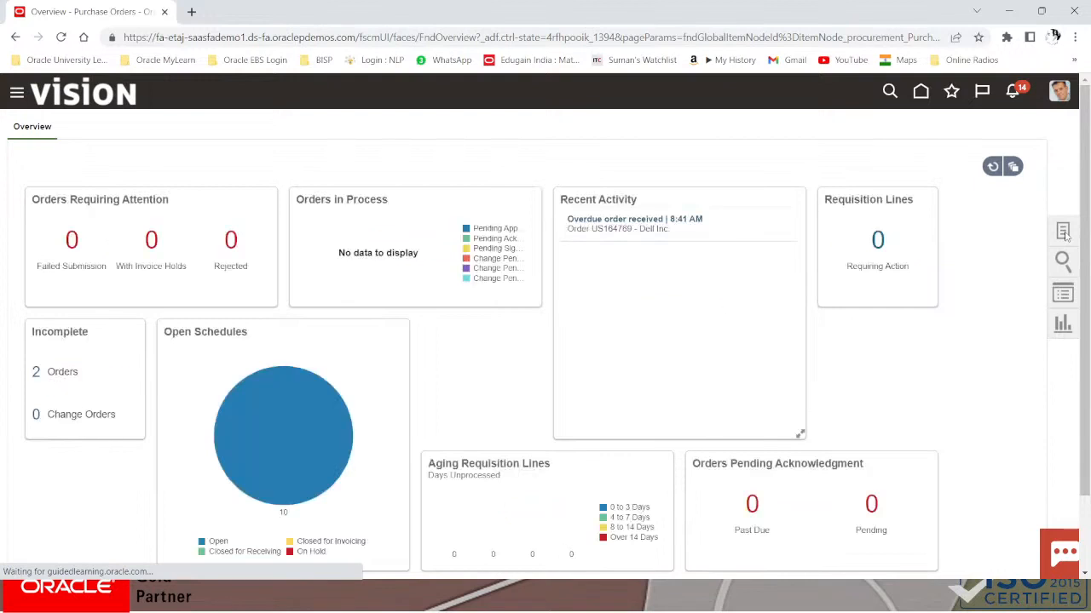
click(1063, 232)
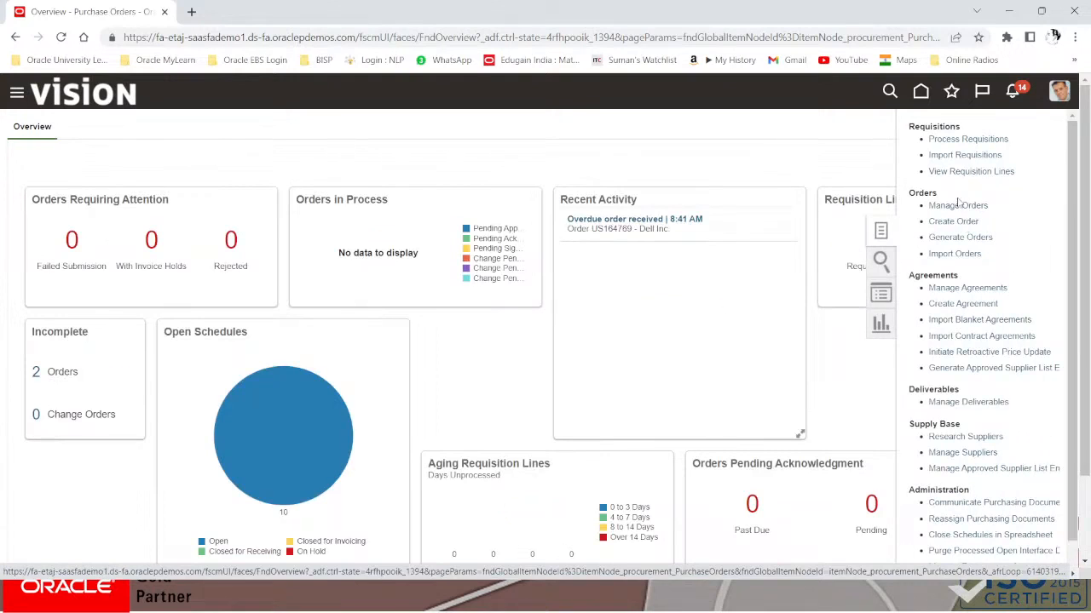
click(958, 205)
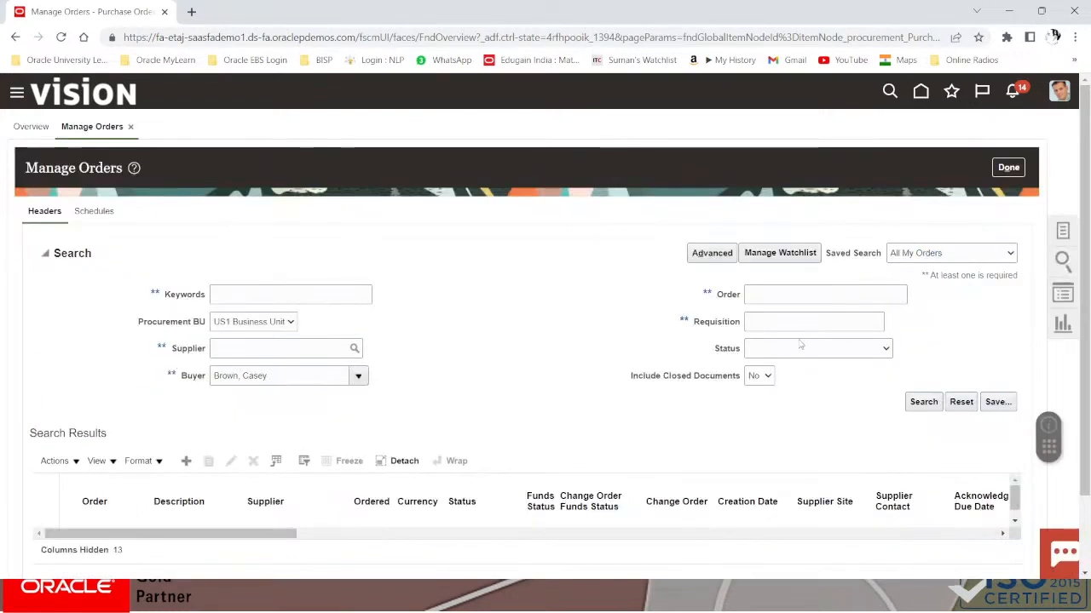
Search the orders of the preset buyer in US1 Business Unit and open the incomplete Dell Inc. purchase order
click(923, 406)
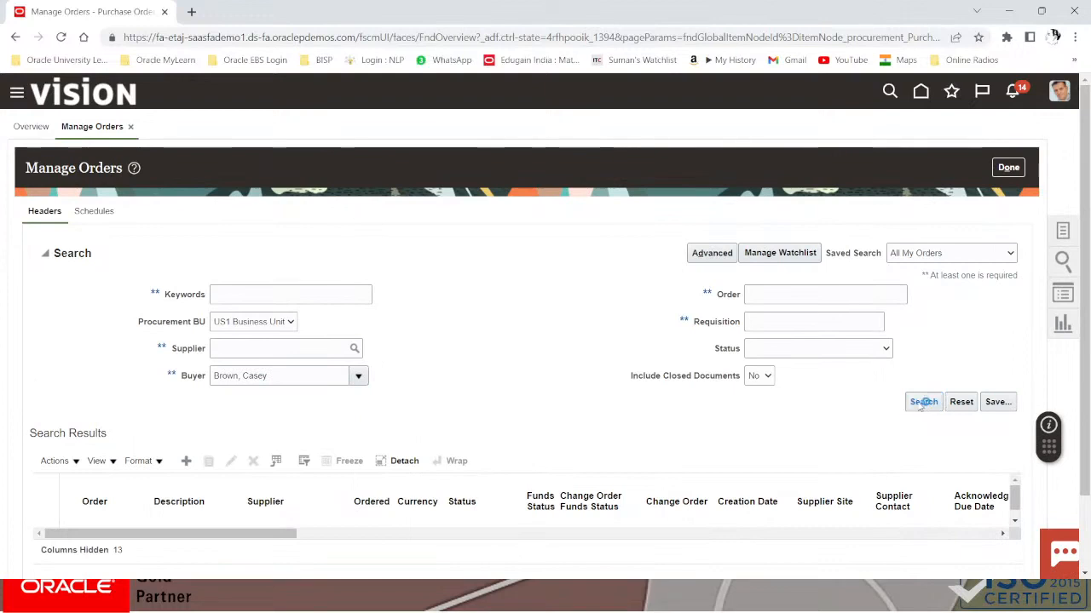
scroll(676, 380, down, 1)
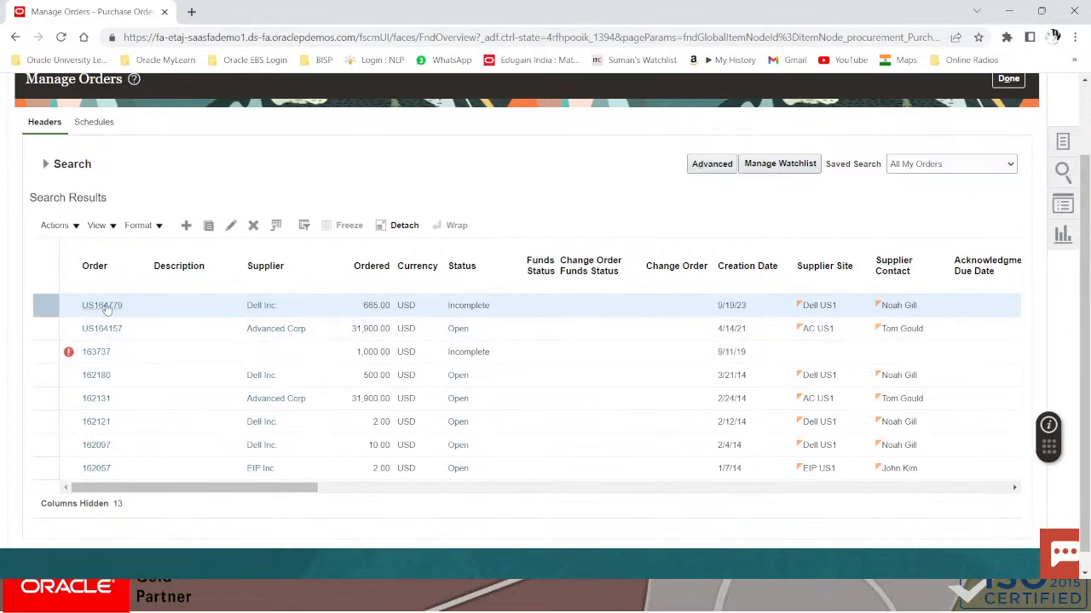
click(105, 304)
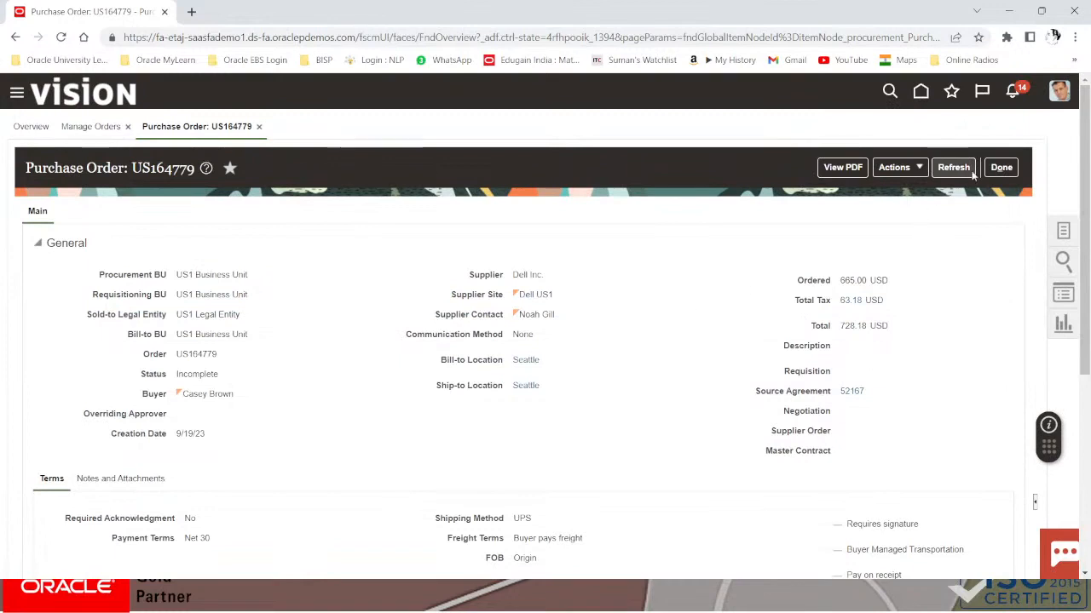
Open the incomplete Dell Inc. purchase order for editing and bring up its approval management page
click(921, 169)
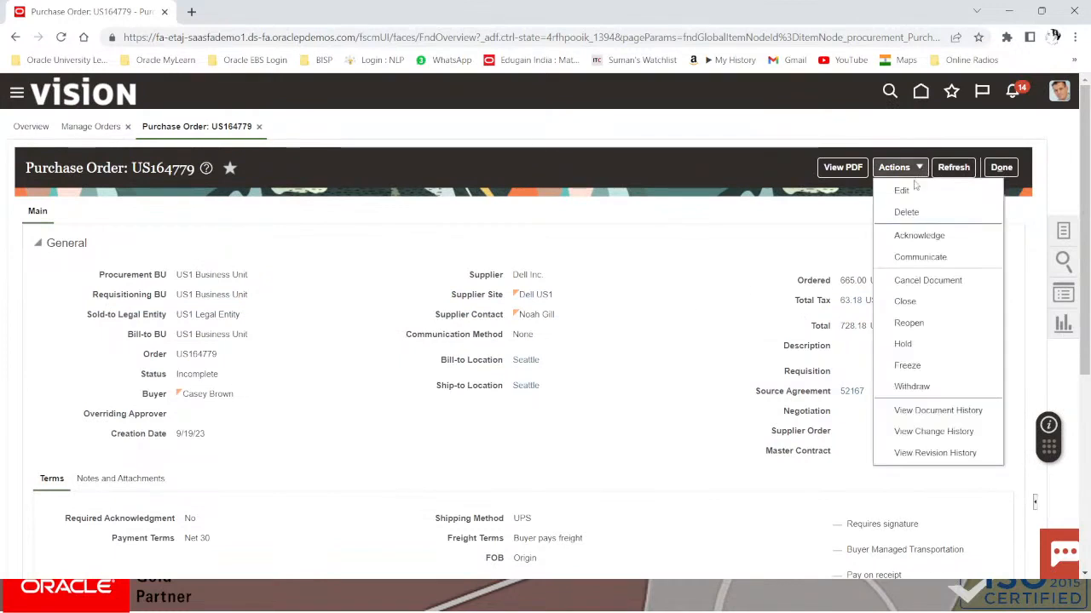
click(903, 190)
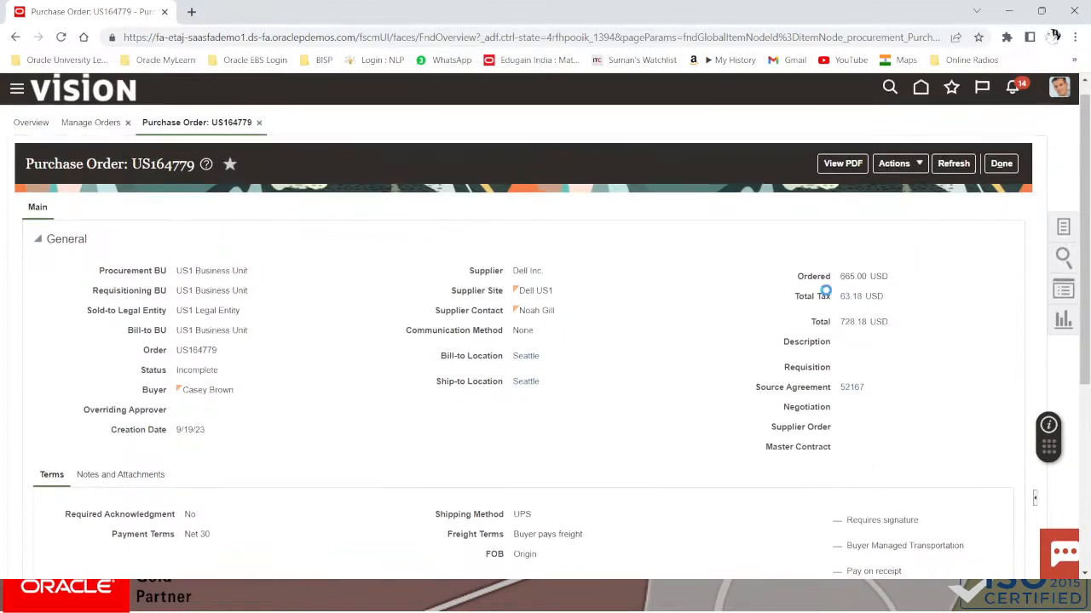
scroll(825, 290, down, 1)
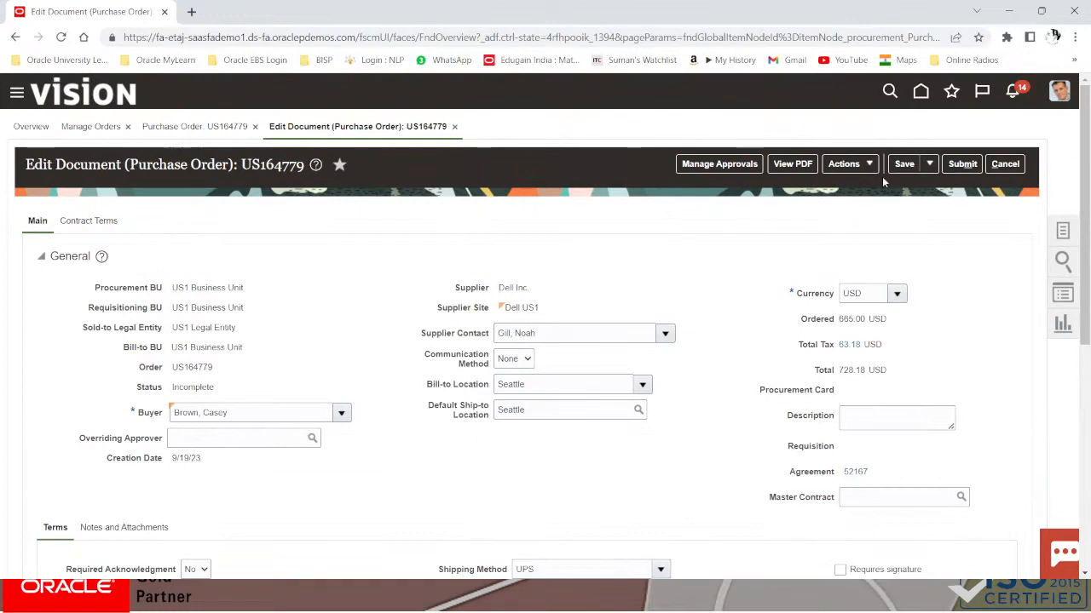
click(729, 168)
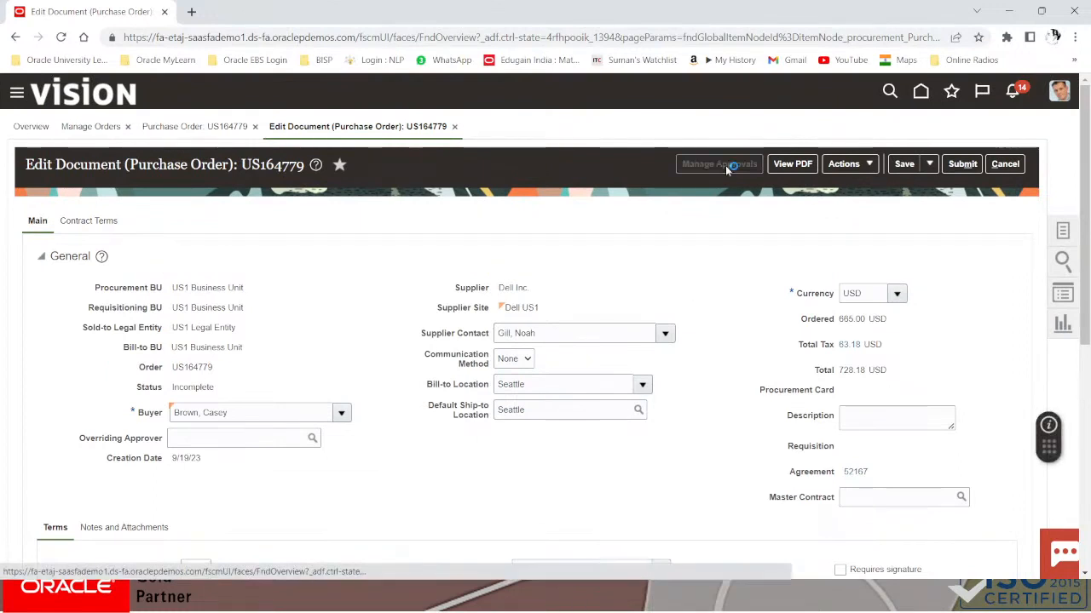
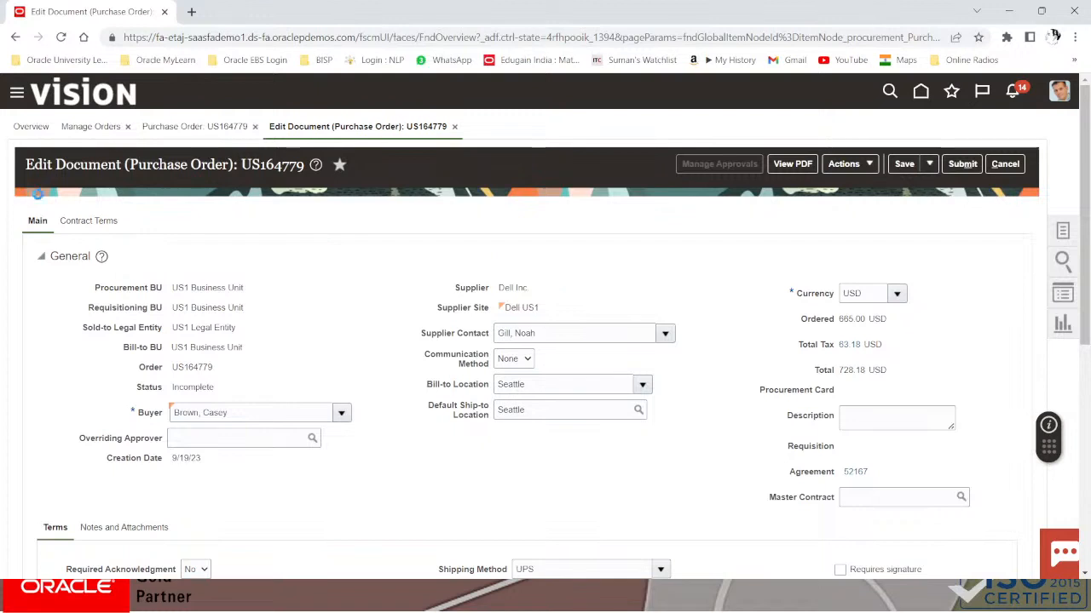
click(681, 166)
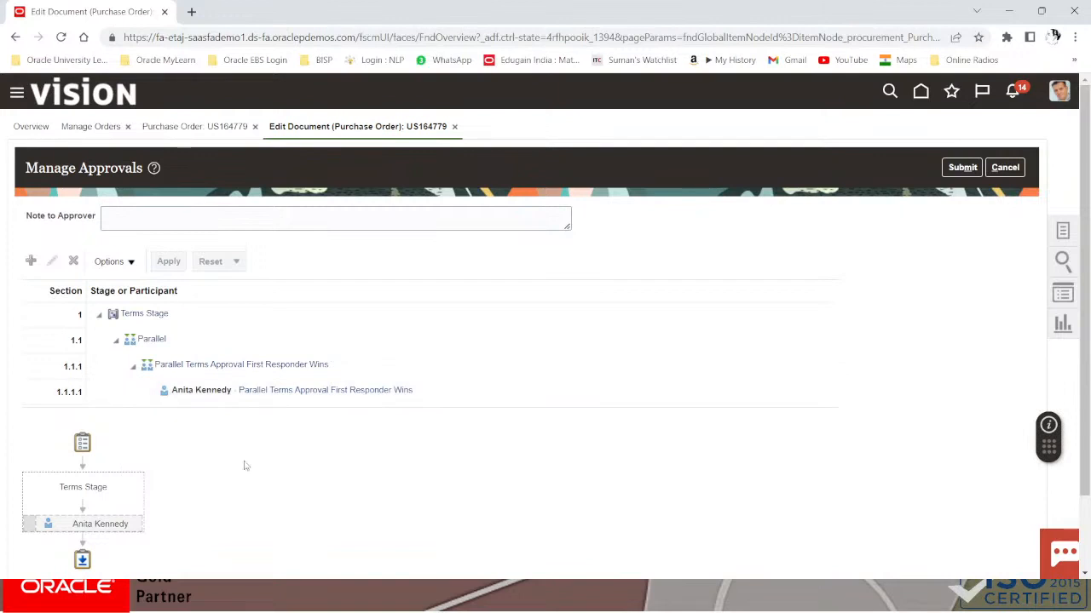
Submit the purchase order for approval and dismiss the confirmation message
click(962, 168)
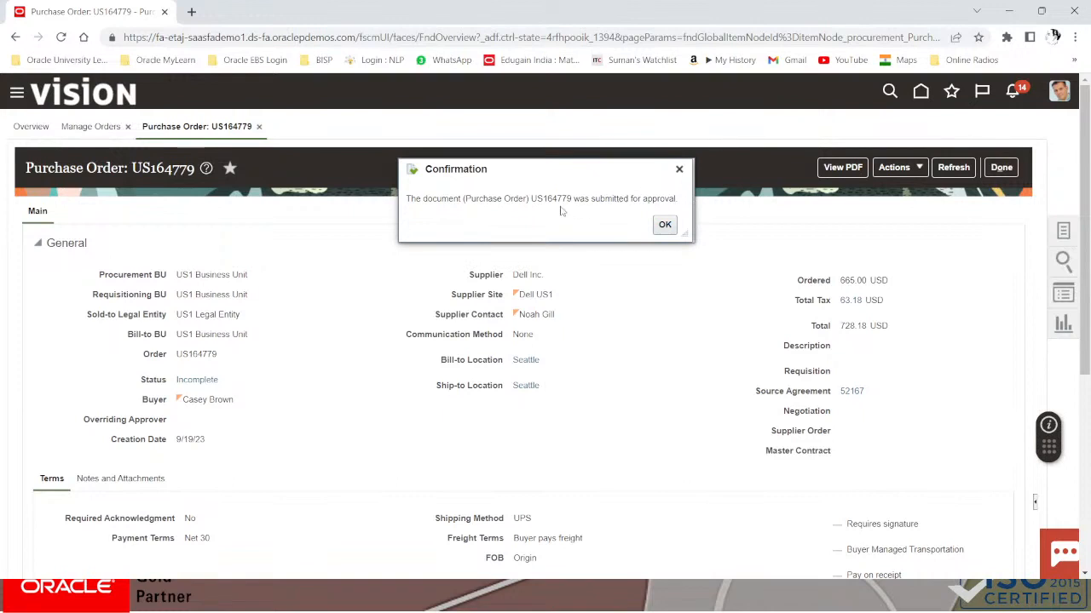
drag(532, 197, 572, 199)
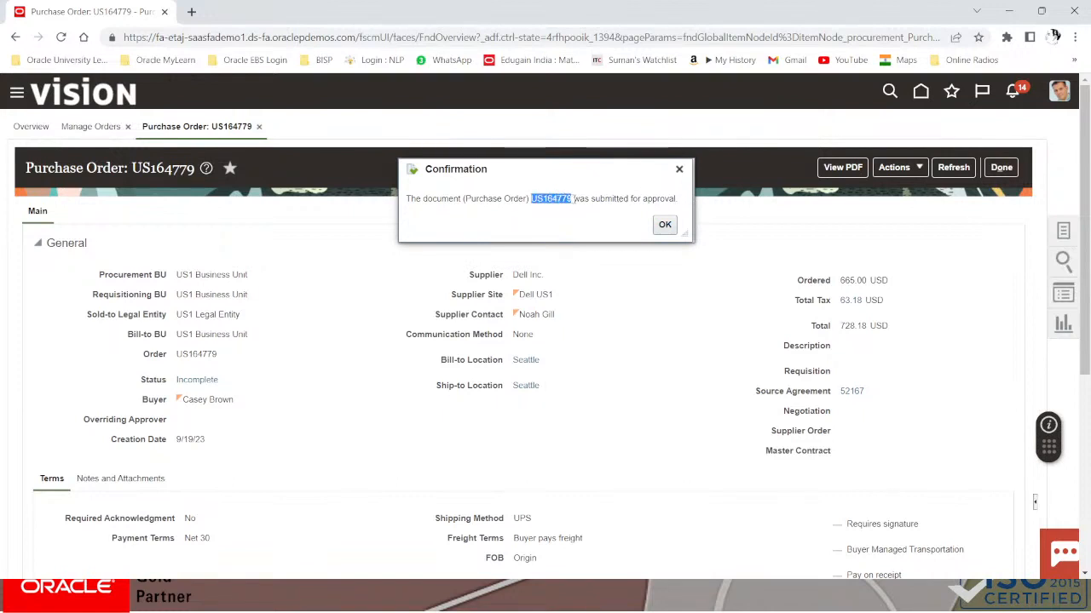
click(664, 225)
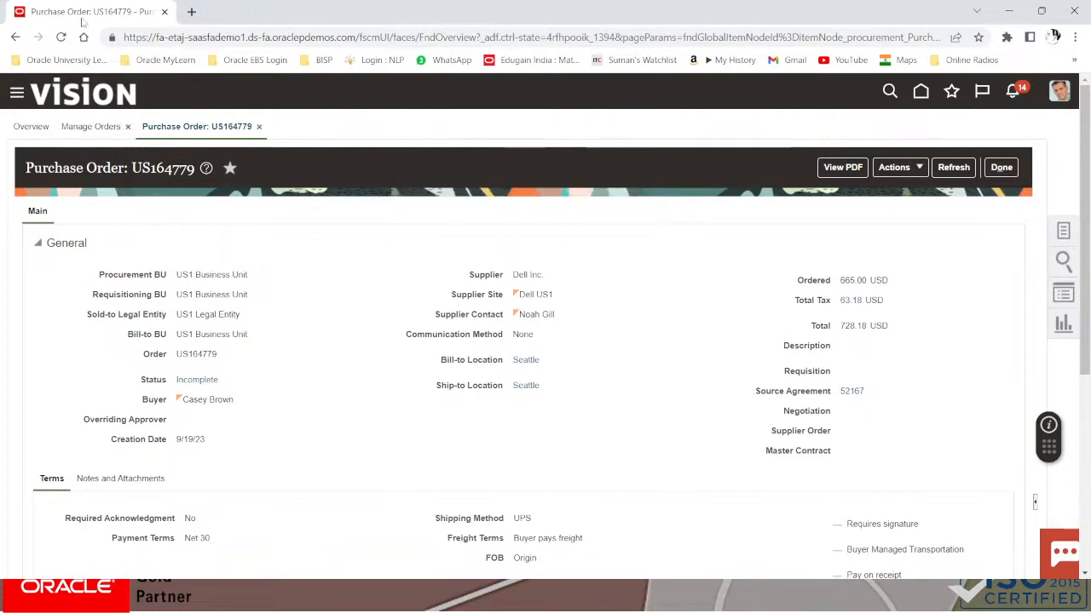
click(1076, 38)
click(979, 100)
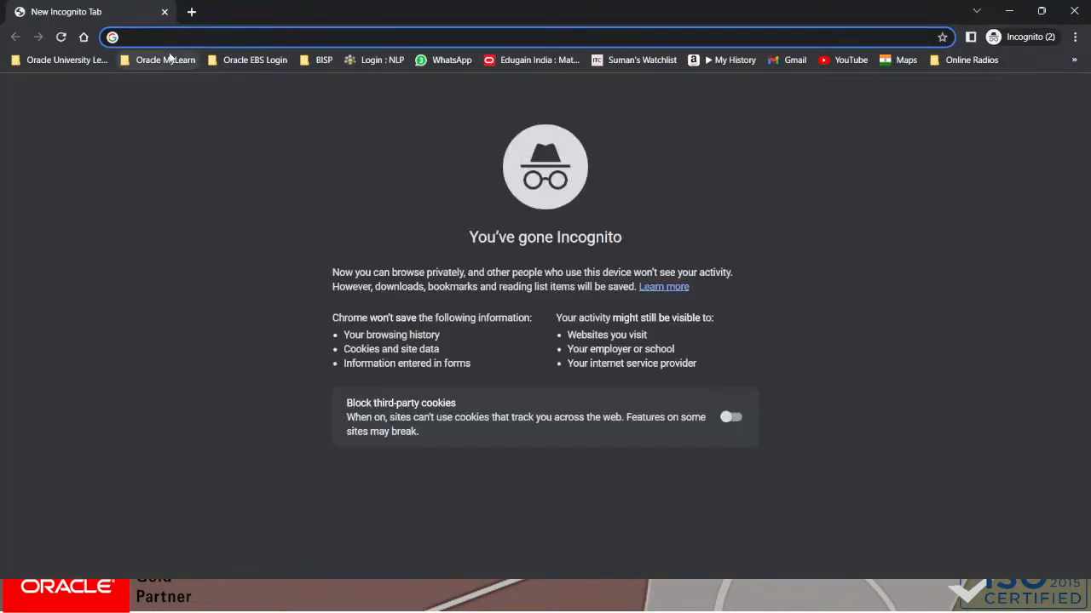
key(super+v)
scroll(165, 199, down, 3)
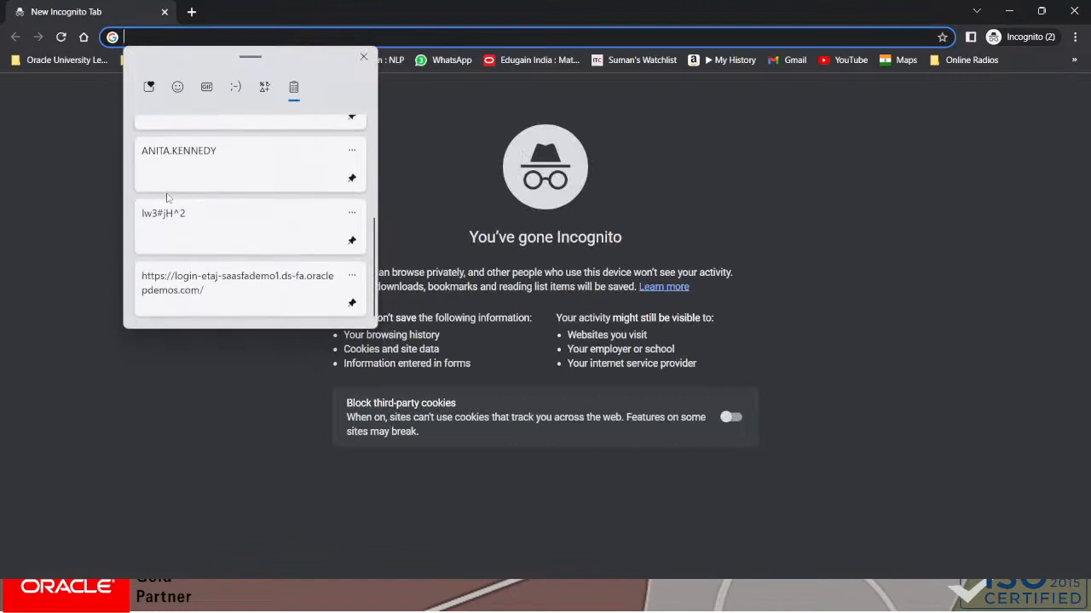
click(187, 279)
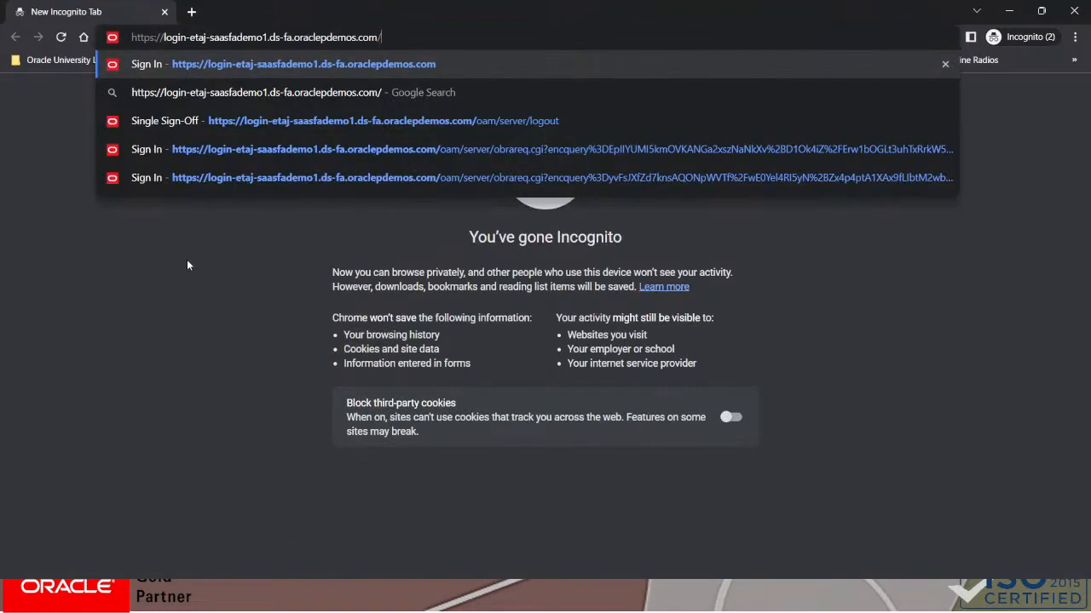
key(Return)
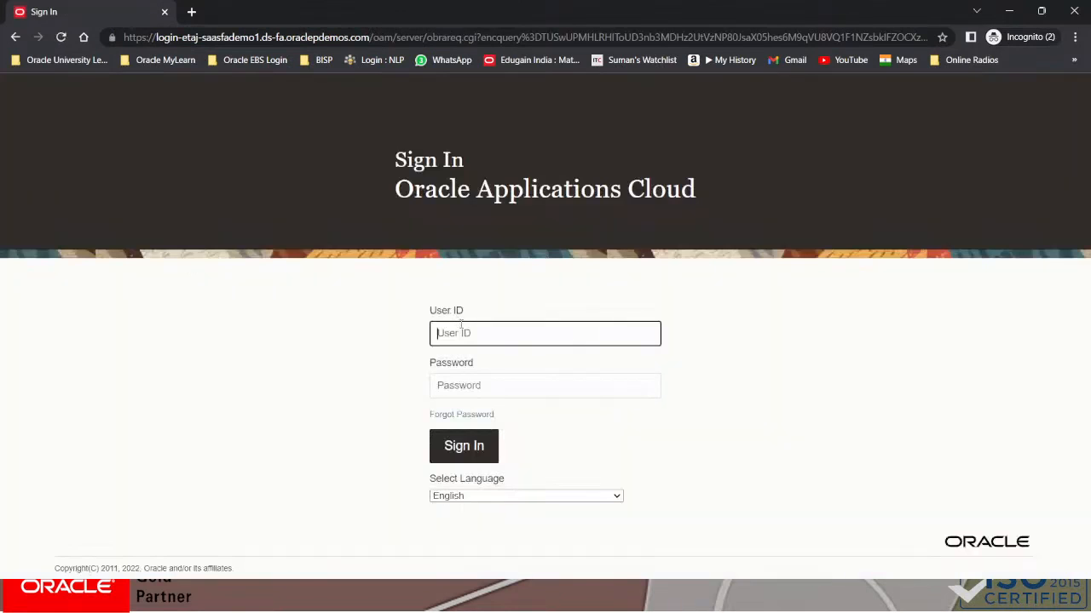
Sign in as the approver by pasting the approver's user ID and the account password from the clipboard history
key(super+v)
scroll(494, 218, down, 2)
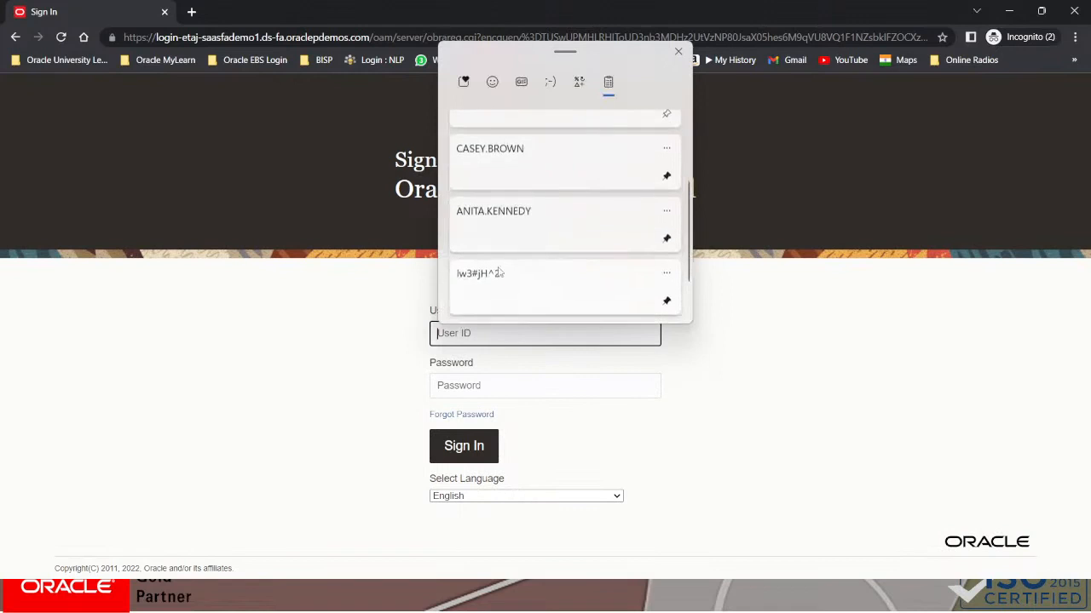
click(494, 218)
click(478, 384)
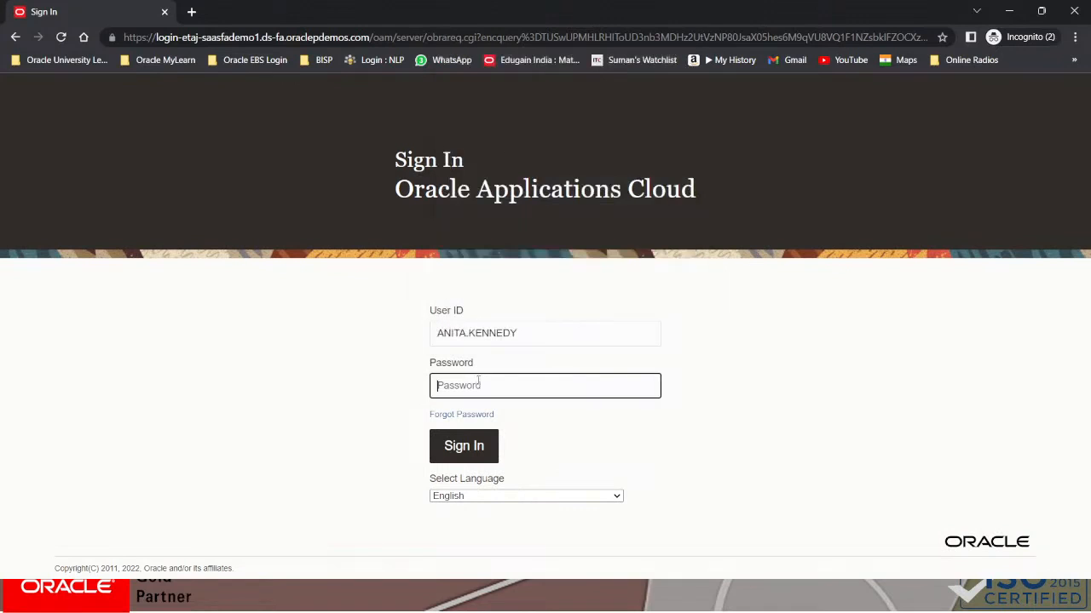
key(super+v)
scroll(565, 270, down, 3)
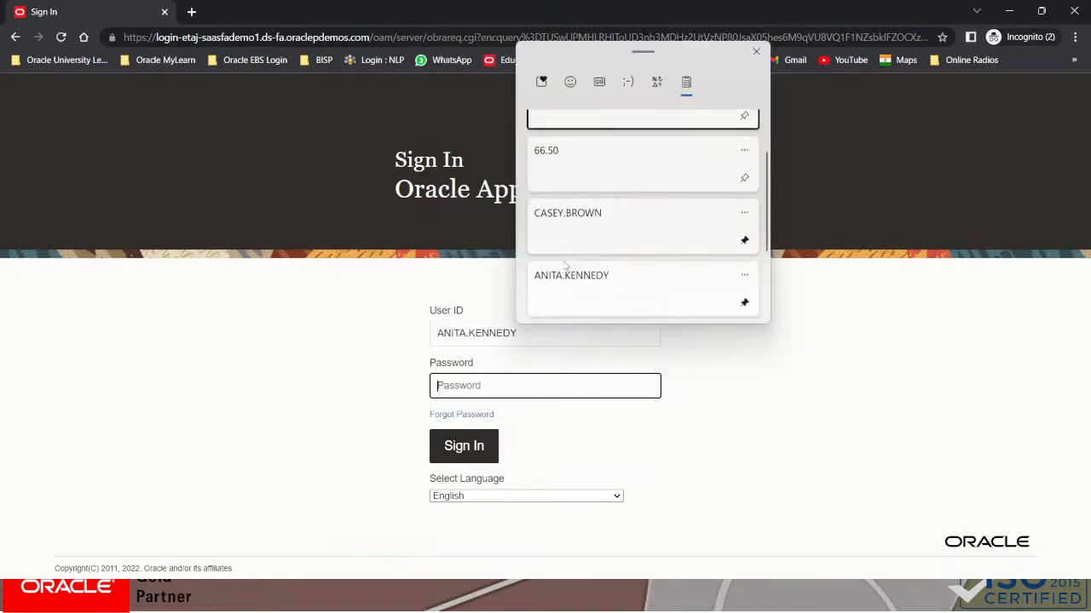
click(572, 266)
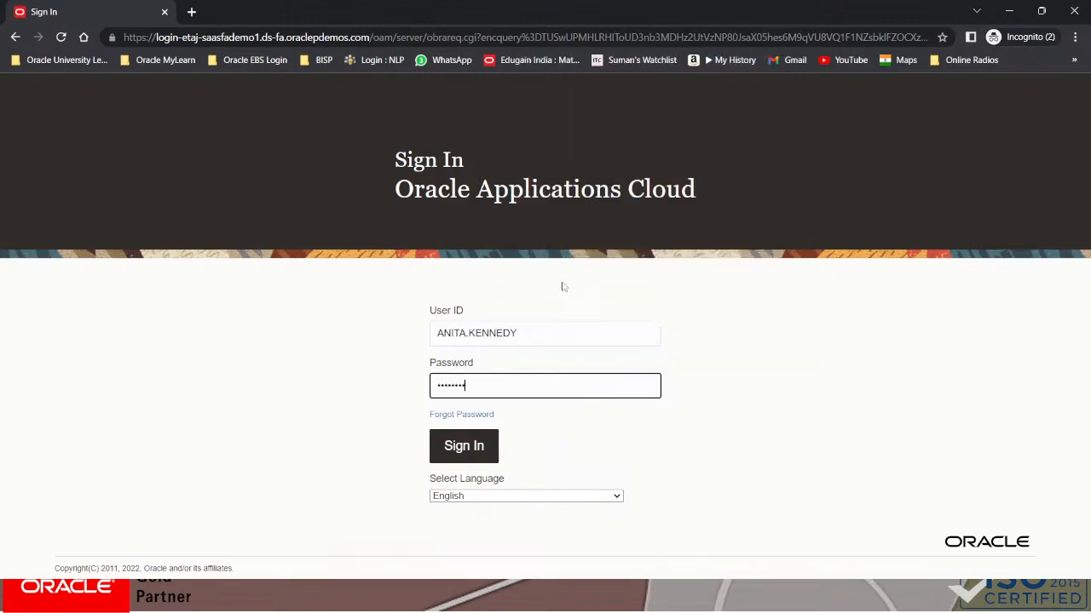
click(479, 447)
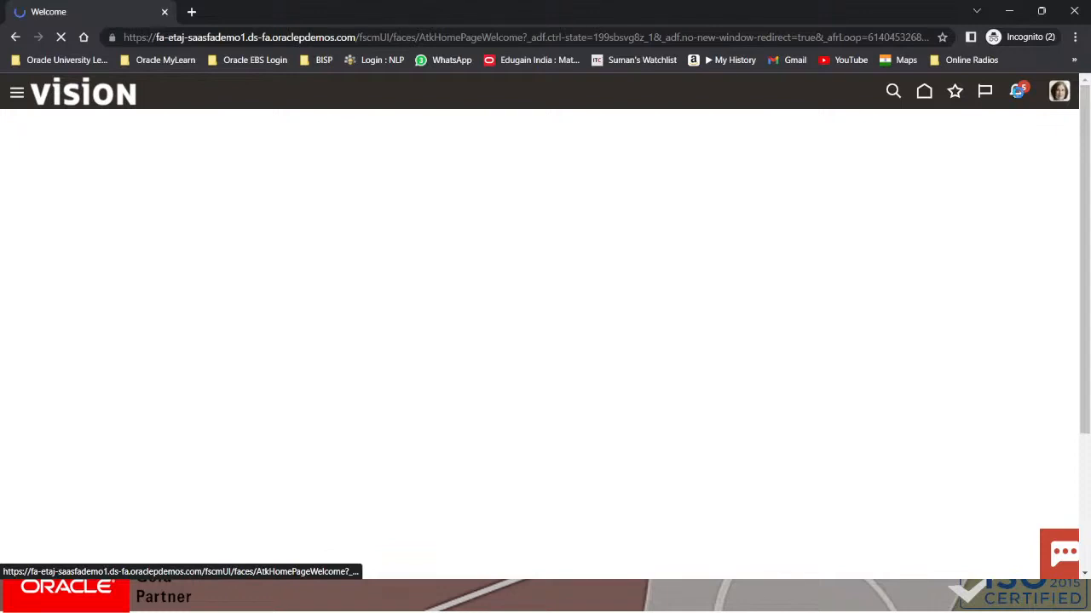
Check the pending notifications and view the first purchase order approval request full-screen, then close its window
click(1017, 94)
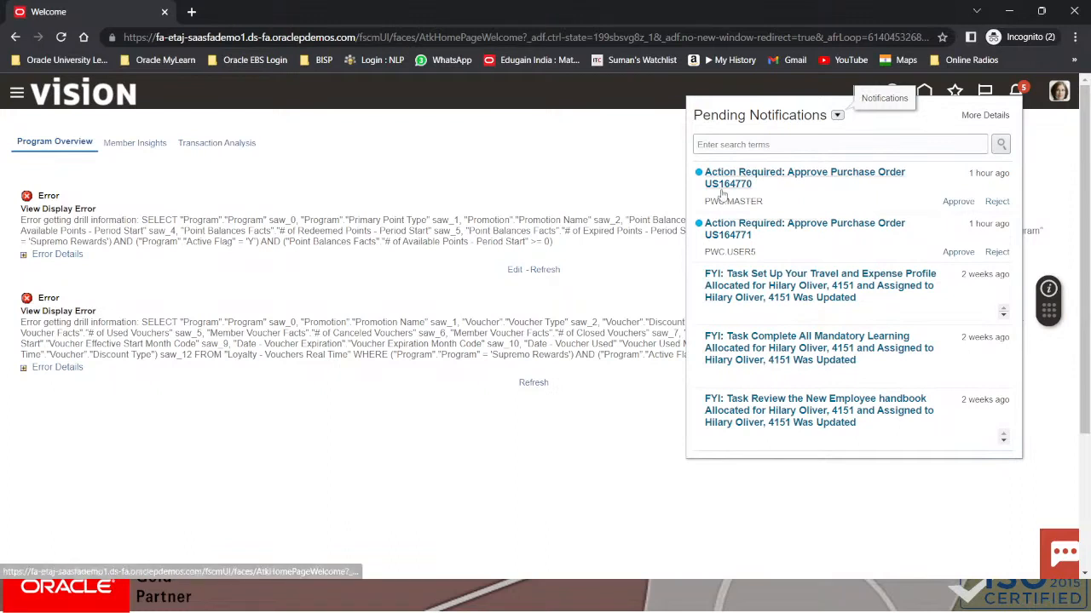
click(725, 184)
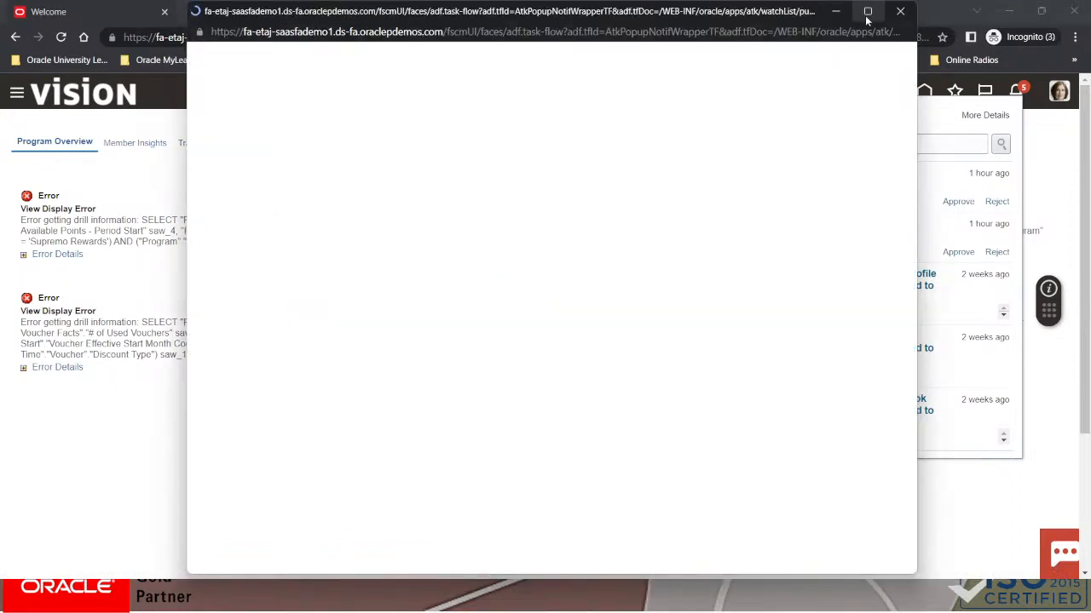
click(867, 11)
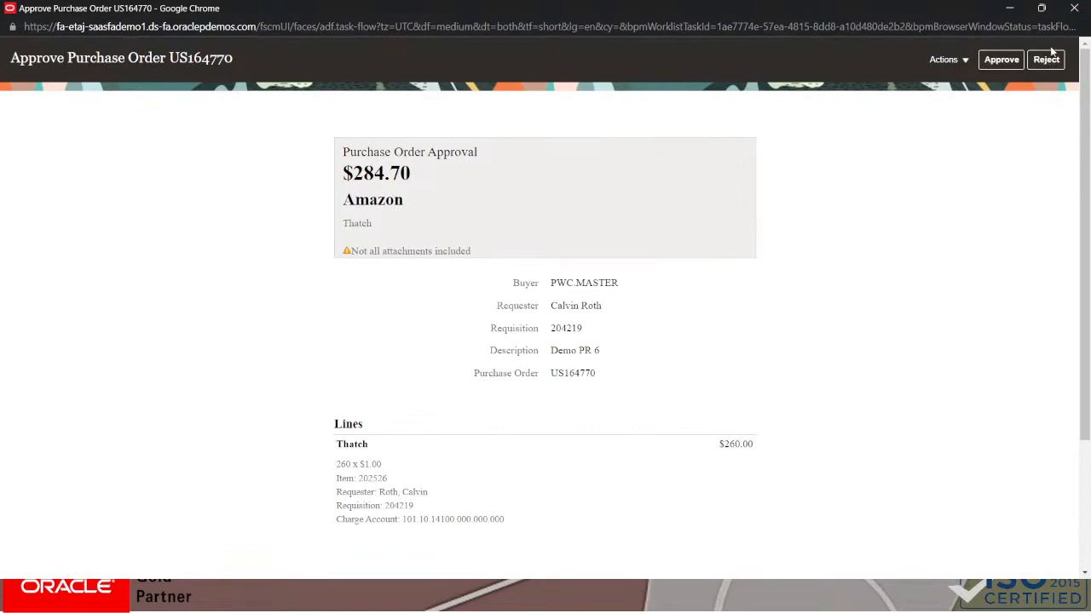
click(1073, 8)
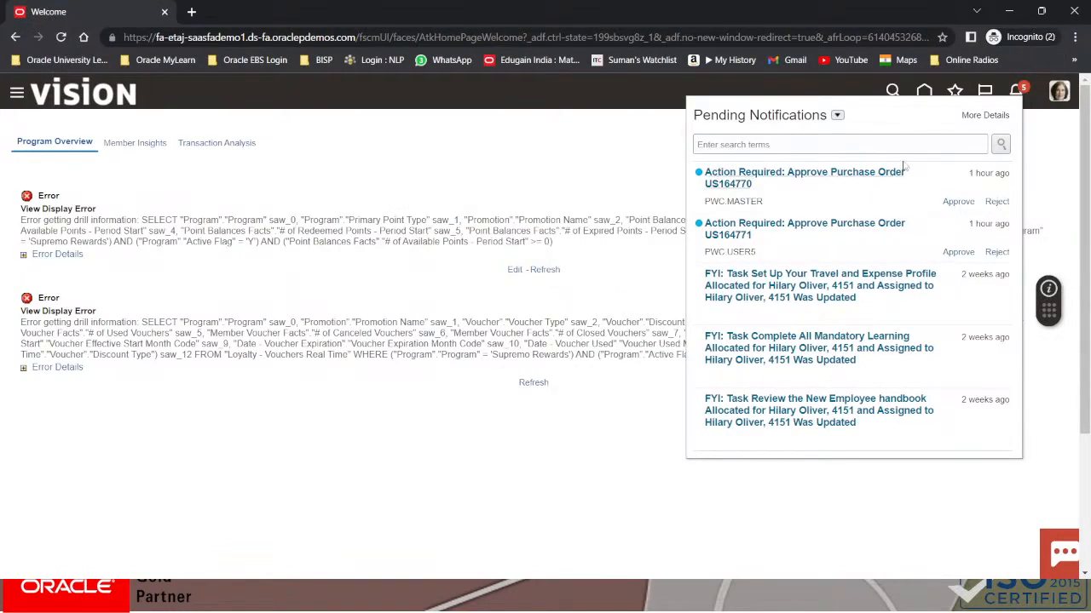
Open the full BPM worklist and review the amount, lines and approvals of the newly submitted Dell Inc. purchase order's approval task
click(981, 116)
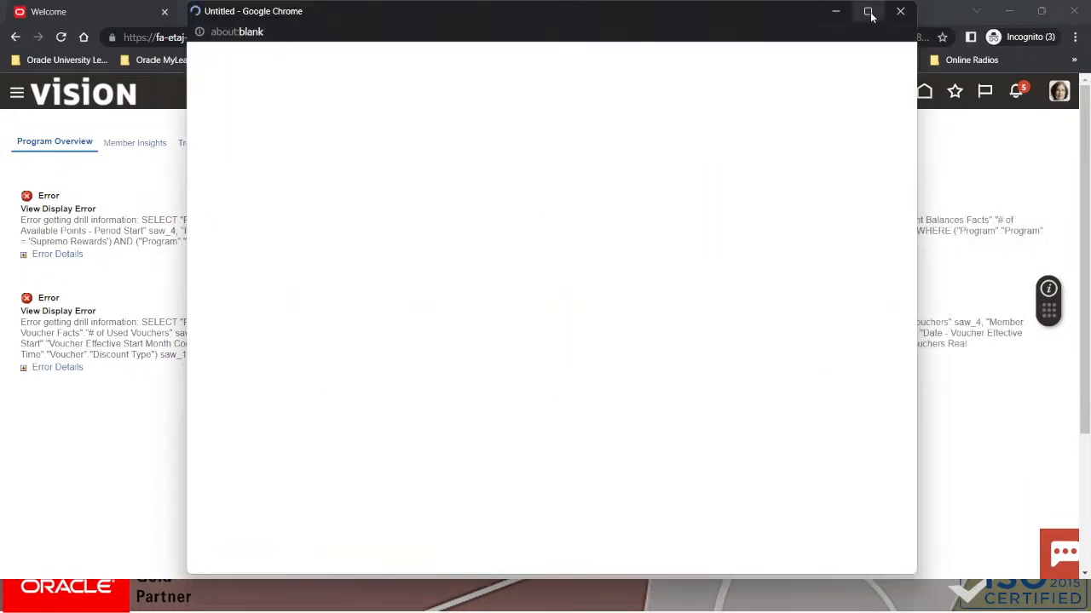
click(867, 11)
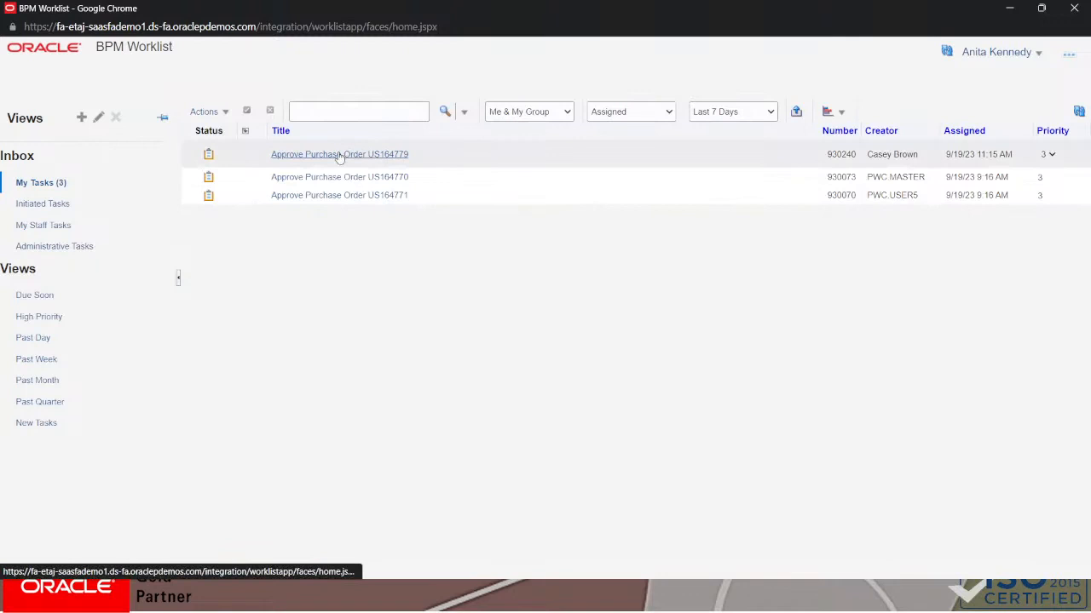
click(339, 155)
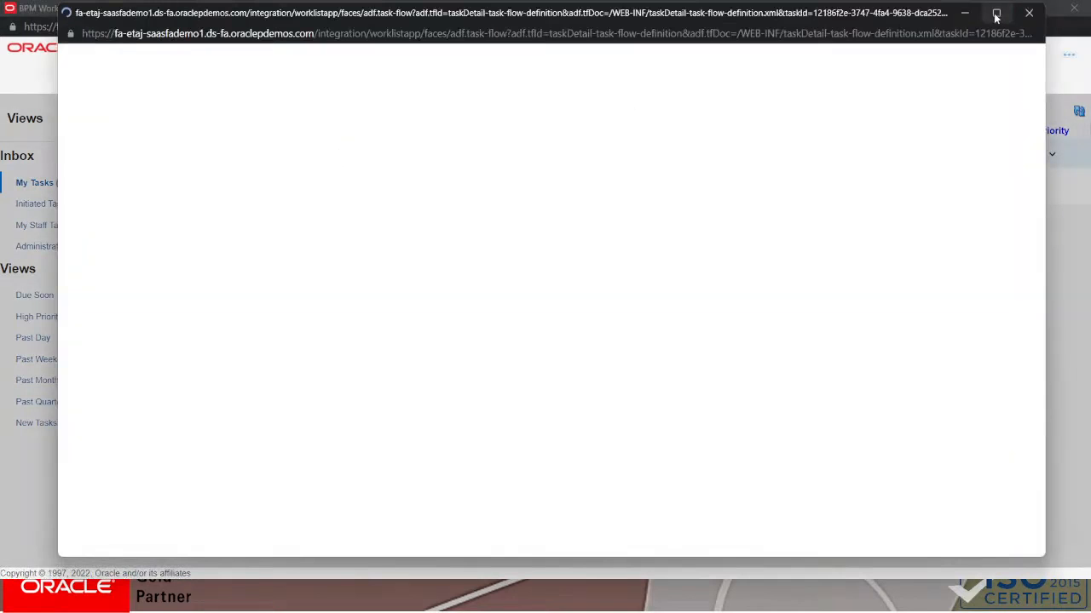
click(995, 13)
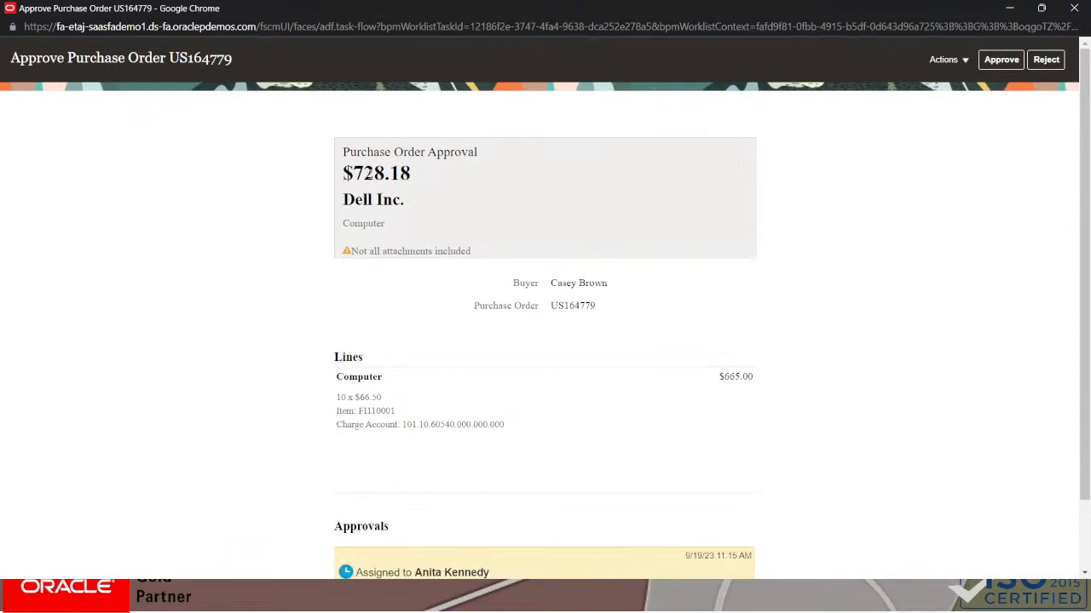
drag(351, 174, 420, 175)
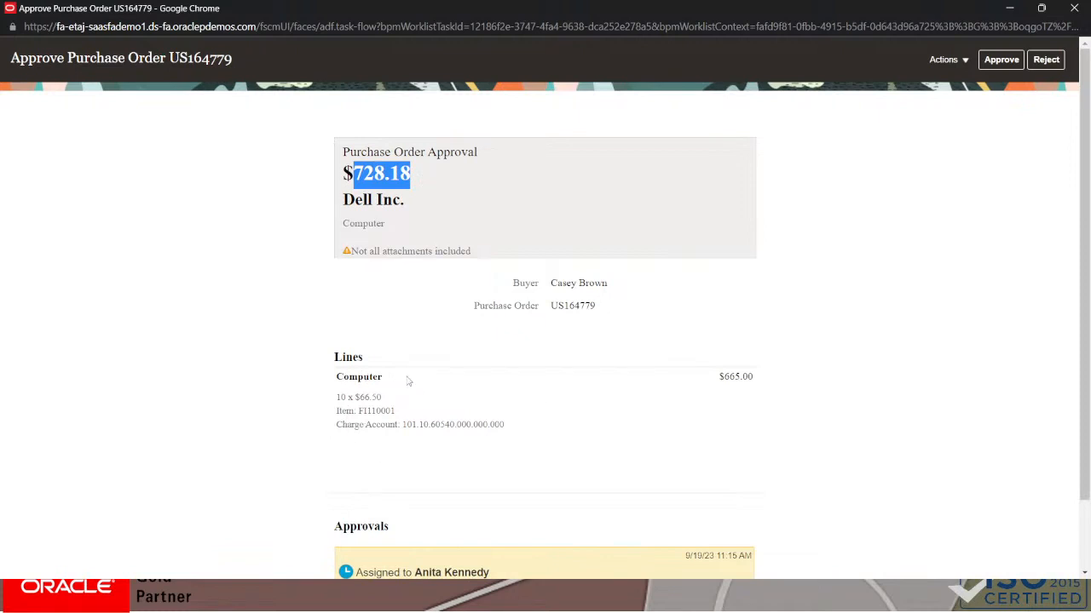
scroll(403, 415, down, 1)
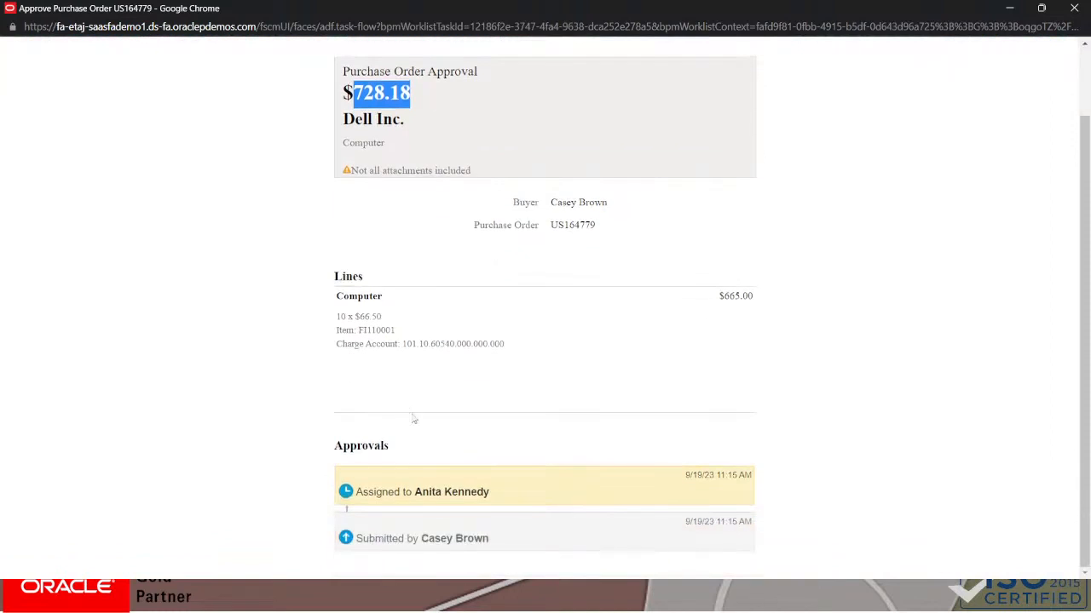
scroll(588, 469, up, 1)
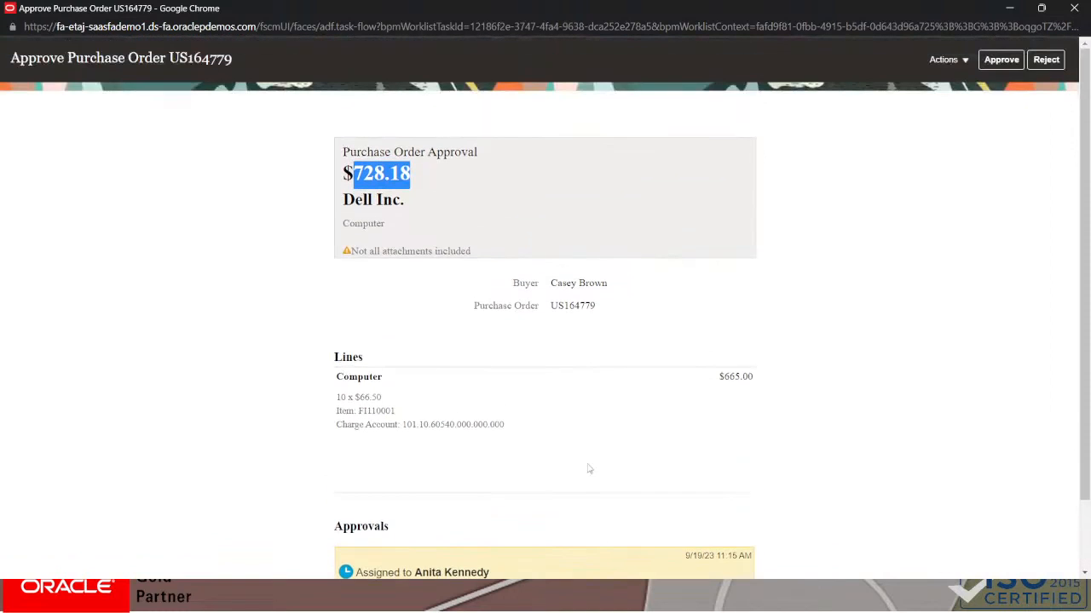
Approve the Dell Inc. purchase order with the comment "APPROVED" and close the worklist window
click(1007, 62)
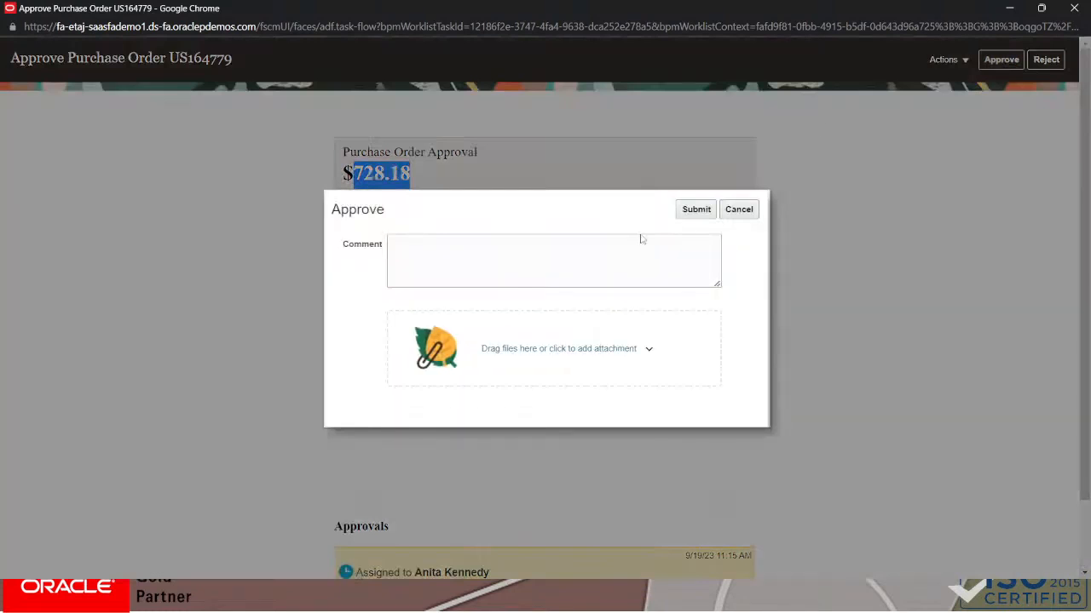
click(485, 257)
text(APPROVED)
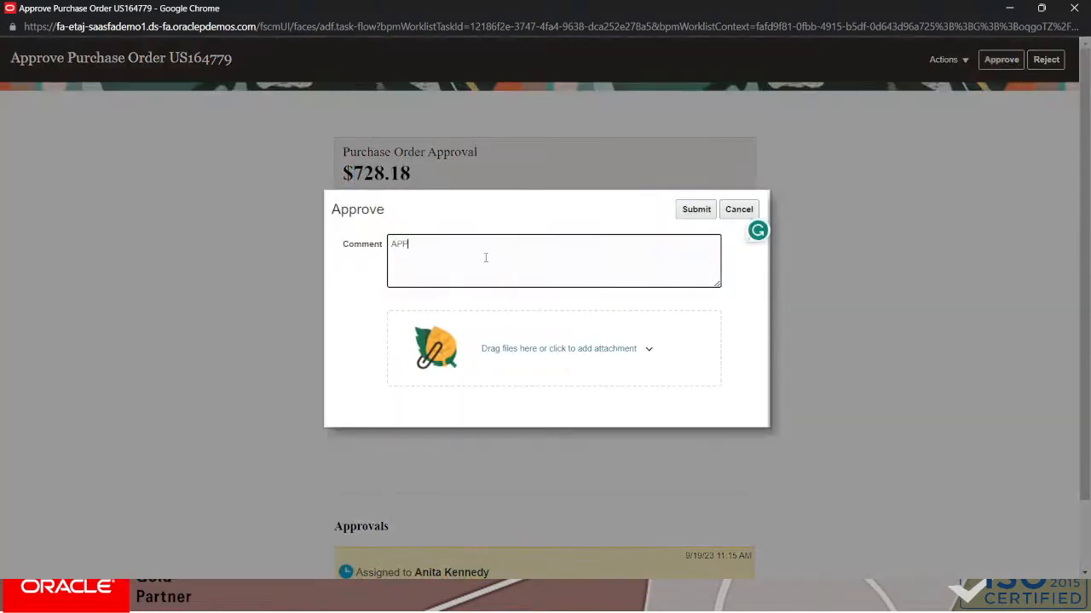
click(694, 209)
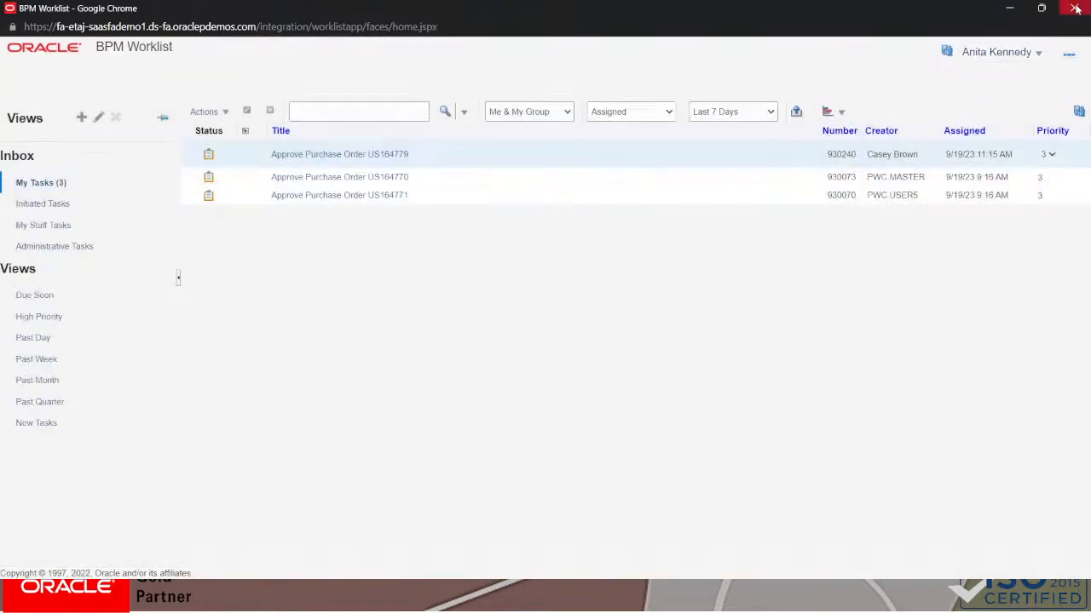
click(1075, 8)
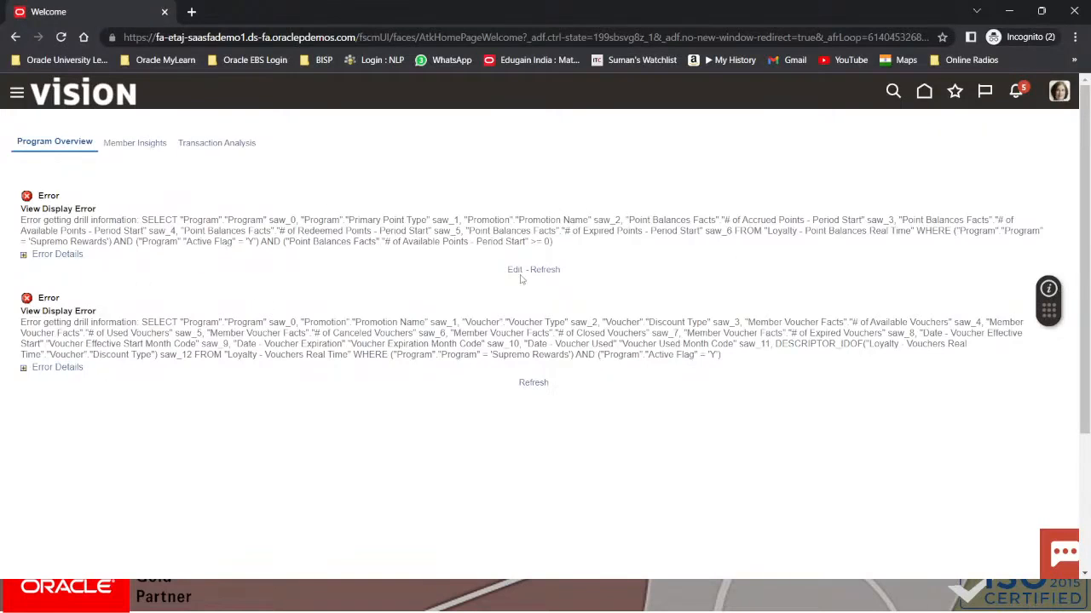
Return to the buyer's browser session and close the purchase order to get back to Manage Orders
click(923, 91)
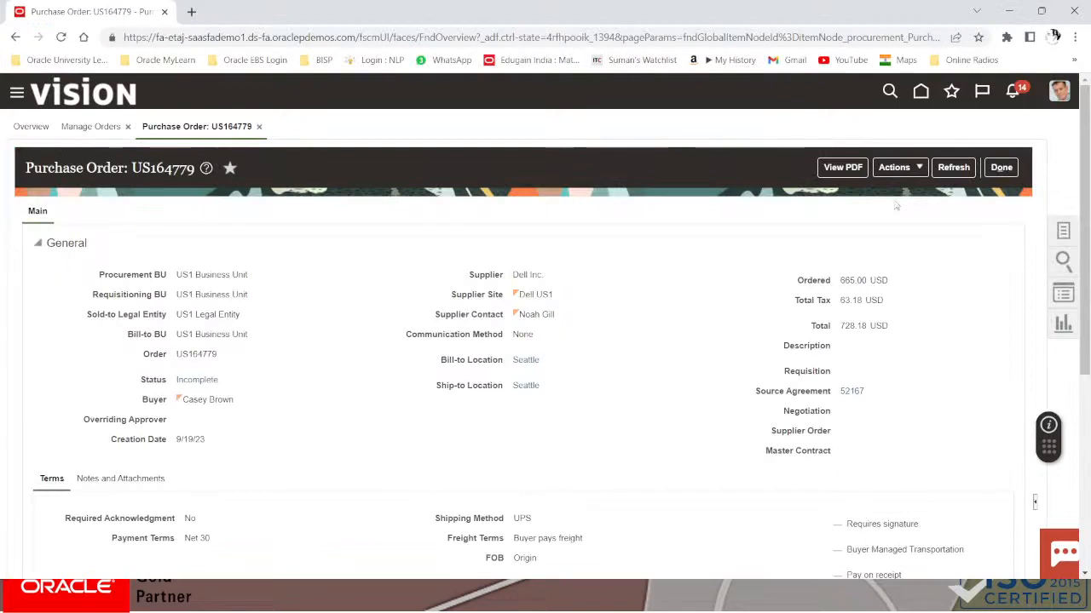
click(1000, 169)
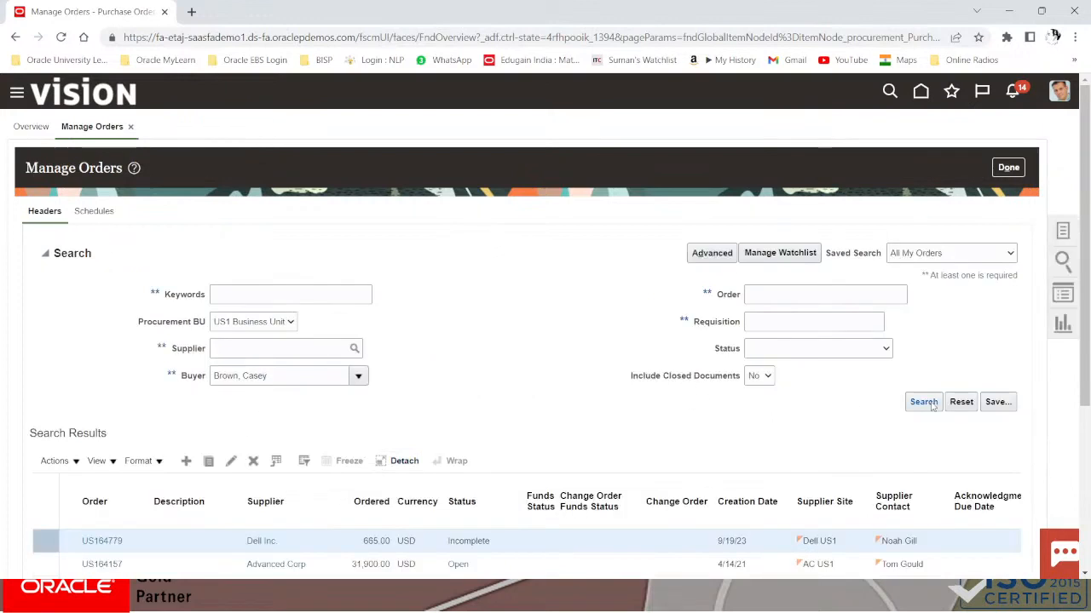
Copy the Dell Inc. purchase order's number from the results and search Manage Orders by that order number
drag(125, 542, 82, 542)
key(ctrl+c)
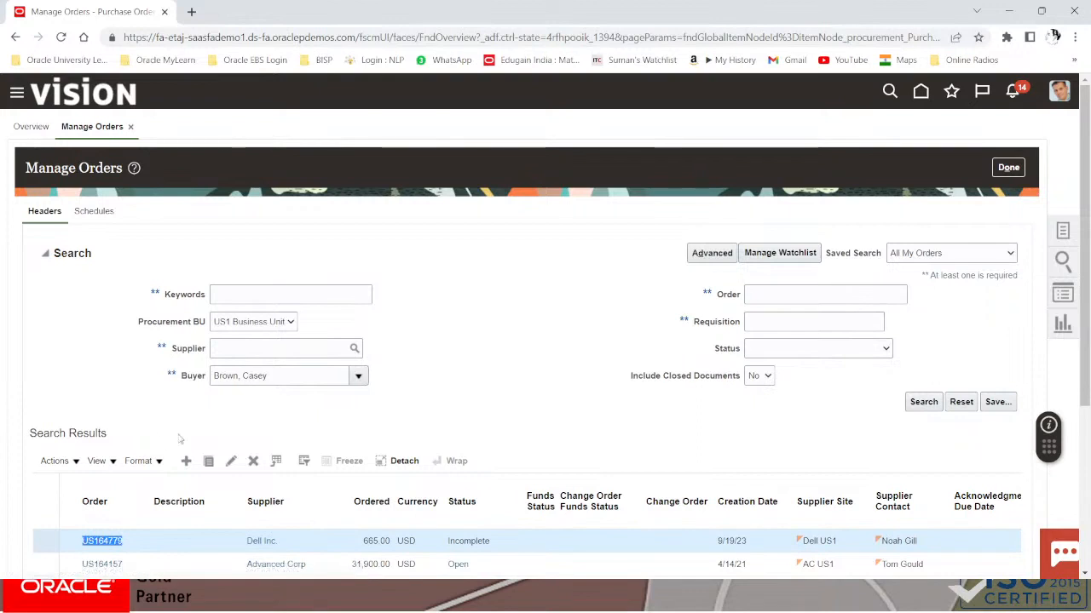
click(793, 295)
key(ctrl+v)
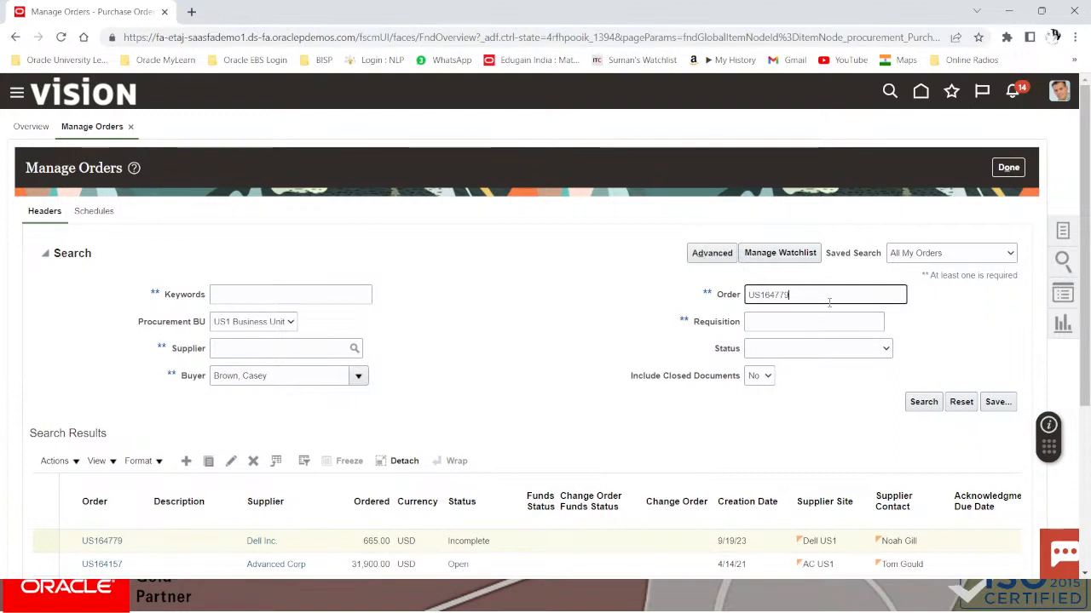
key(ctrl+a)
key(super+c)
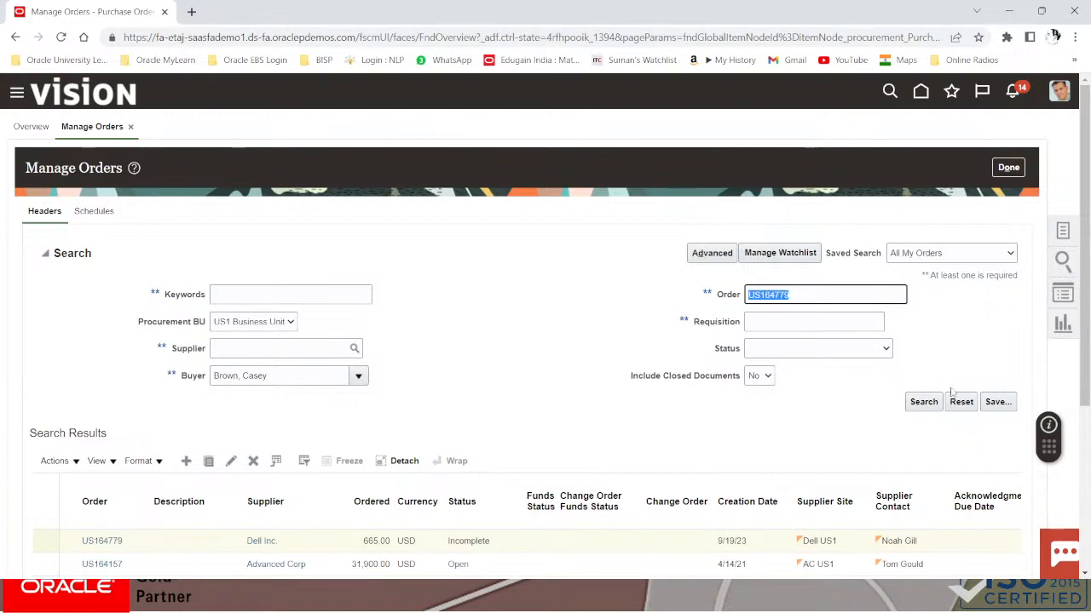
click(924, 402)
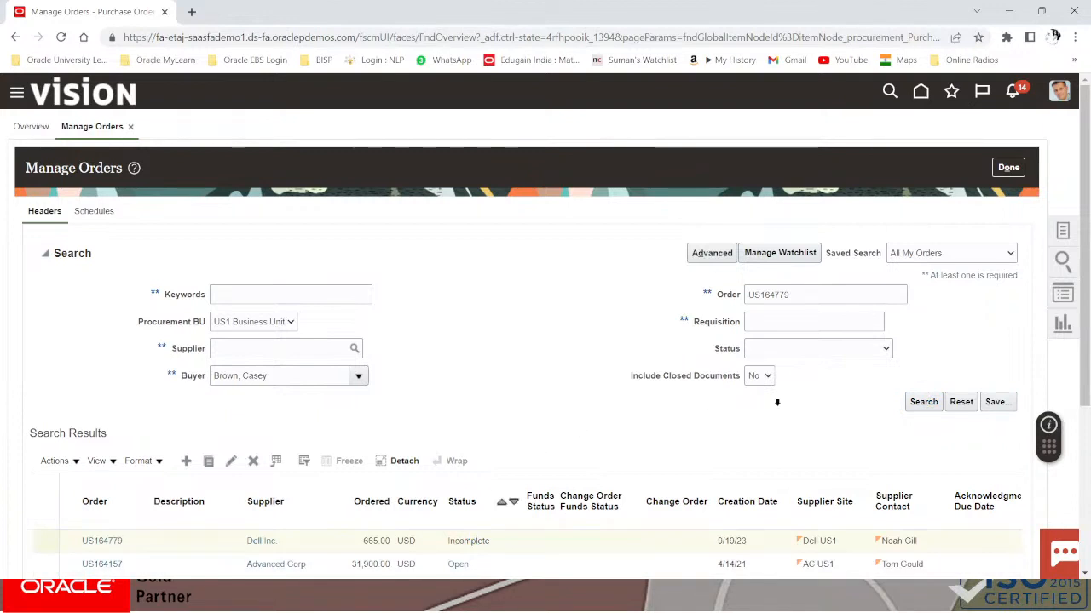
click(930, 401)
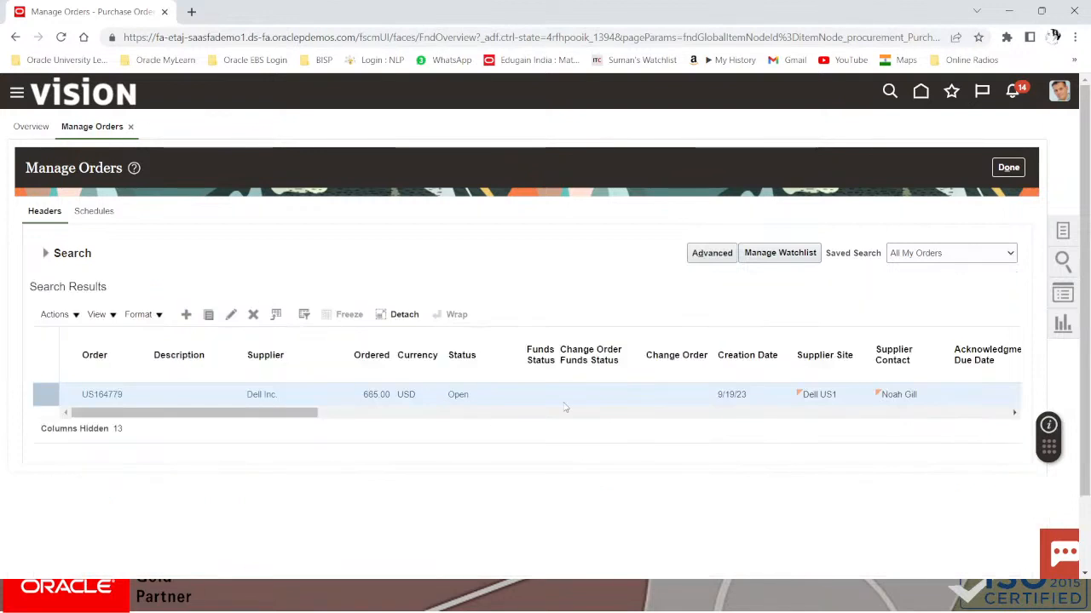
Review the Dell Inc. purchase order's document history from its status, then close it and Manage Orders to return to the overview
click(460, 395)
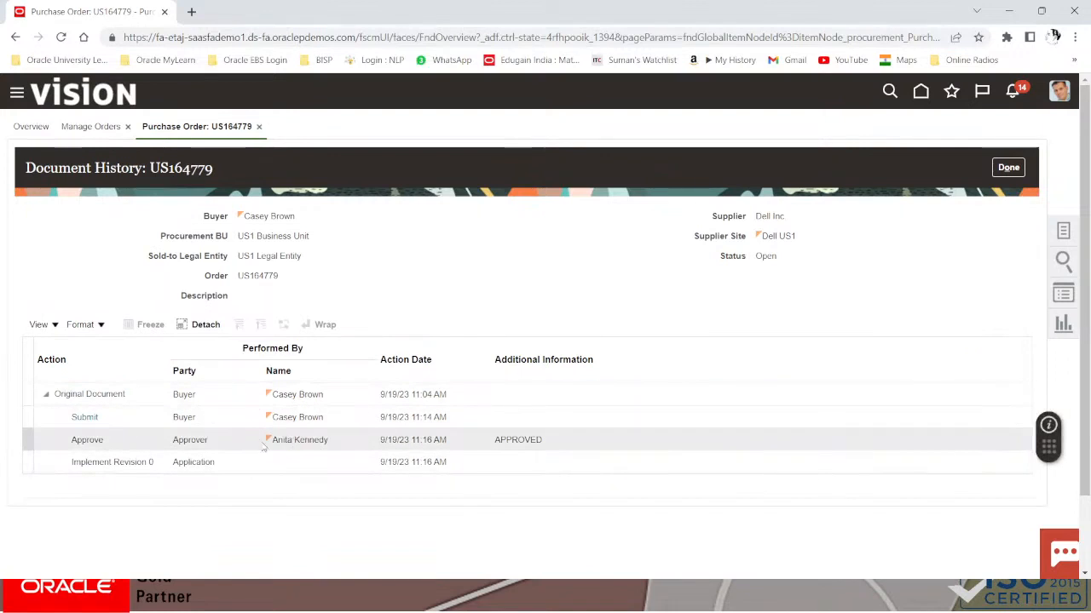
click(1015, 169)
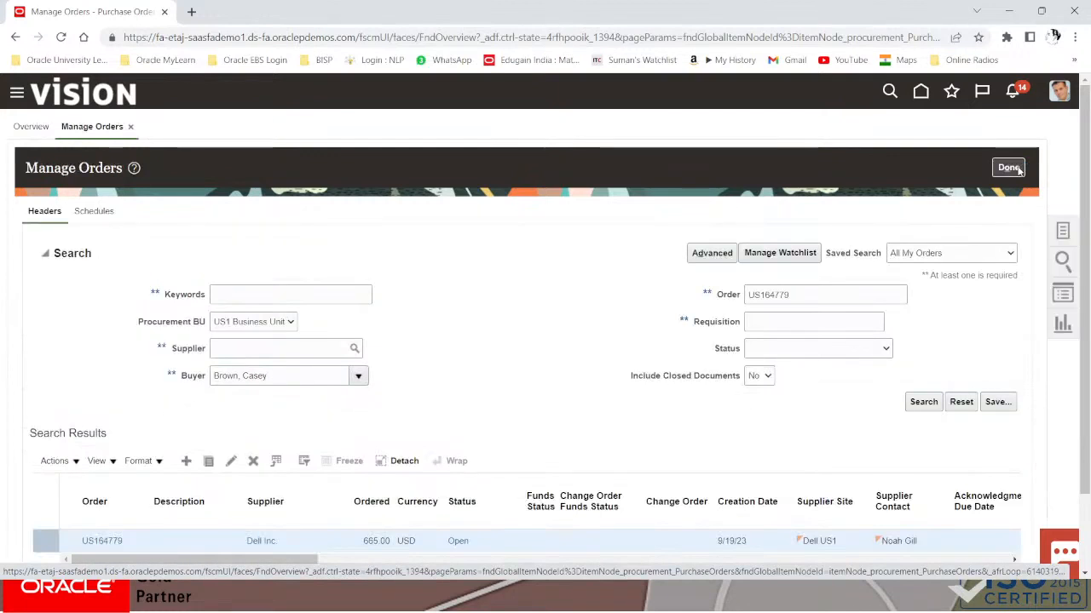
click(1018, 171)
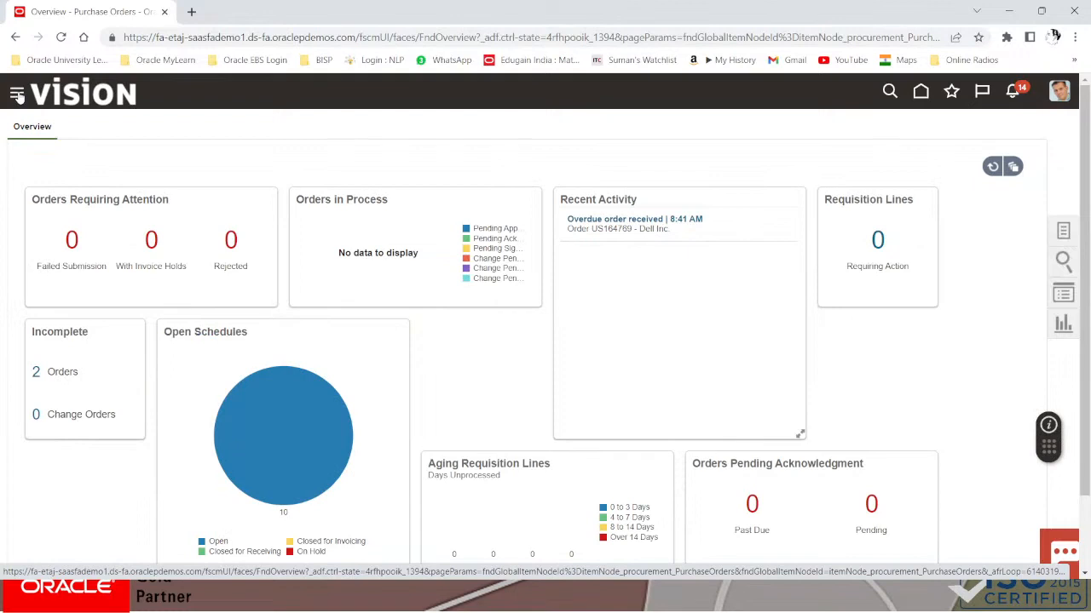
Open the Inventory Management work area under Supply Chain Execution
click(17, 94)
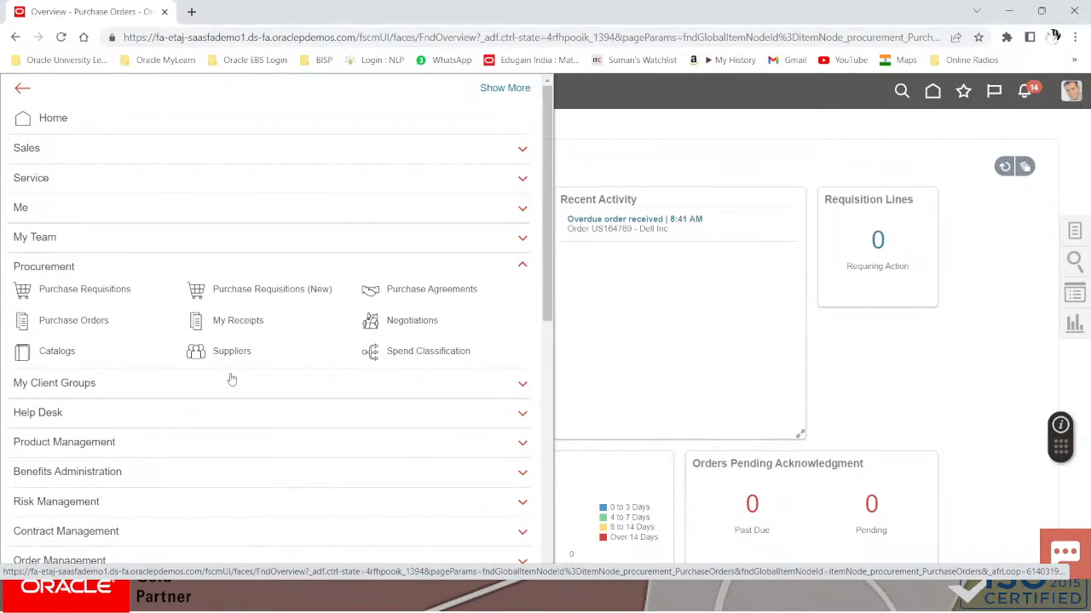
scroll(231, 379, down, 1)
scroll(230, 378, down, 1)
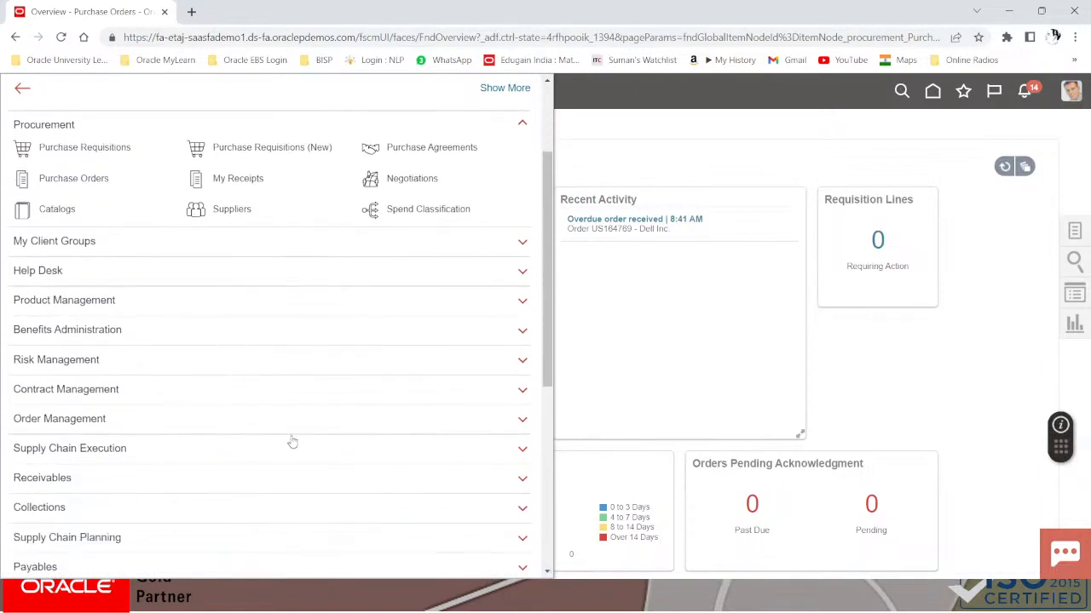
scroll(295, 442, down, 1)
scroll(296, 443, down, 1)
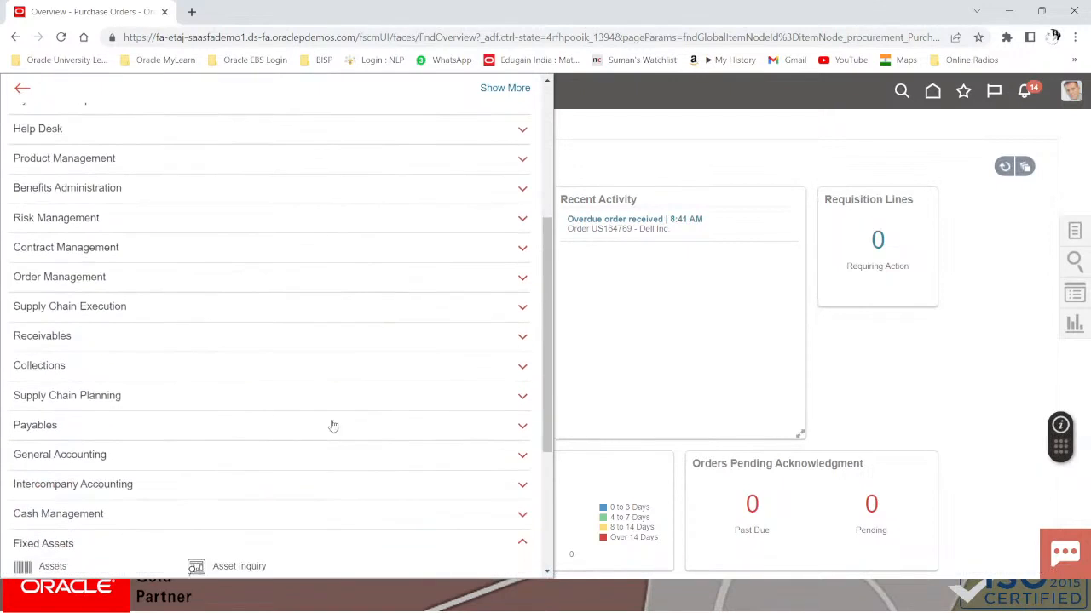
click(310, 310)
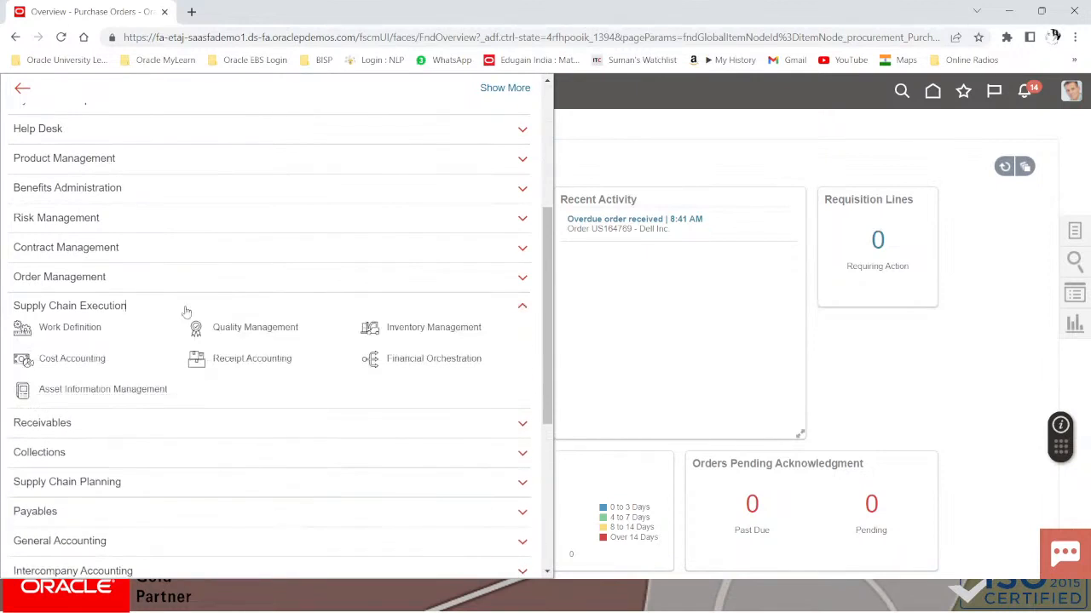
click(441, 331)
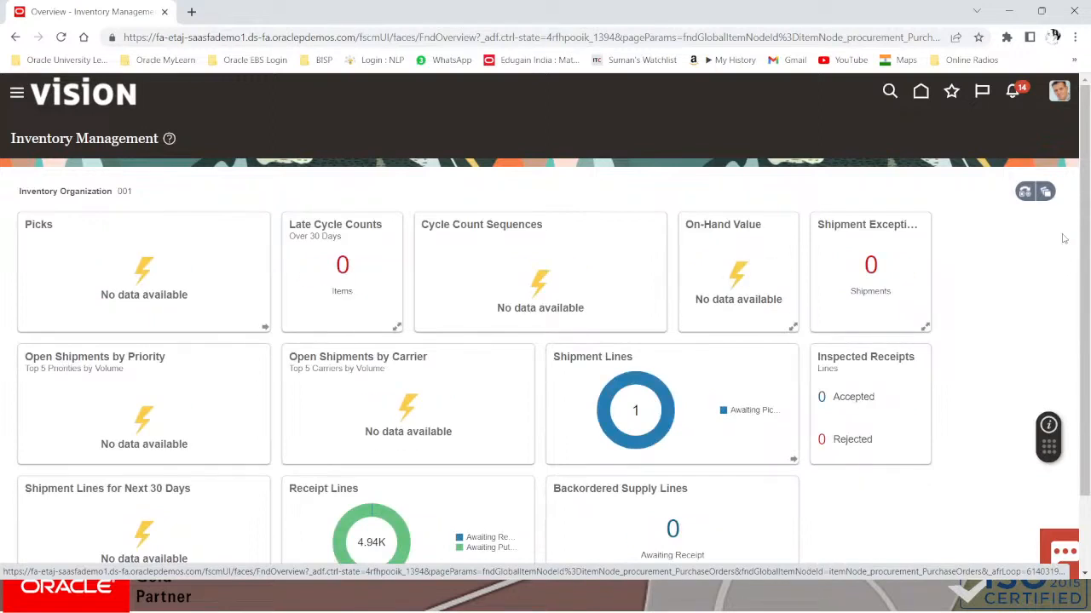
Show the Receipts tasks in Inventory Management and open Receive Expected Shipments
click(1063, 233)
click(988, 126)
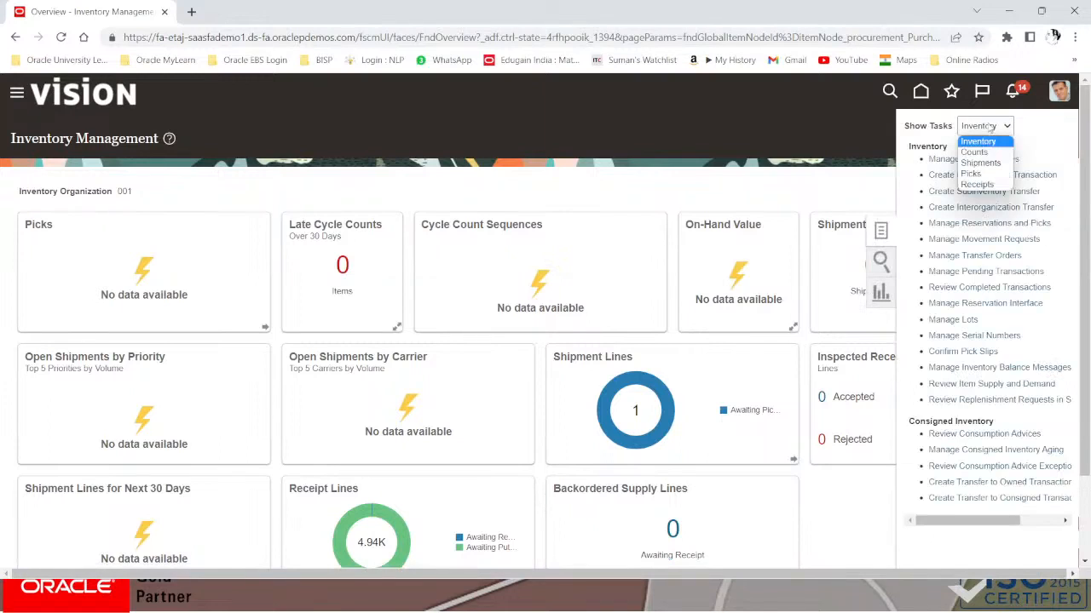
click(980, 184)
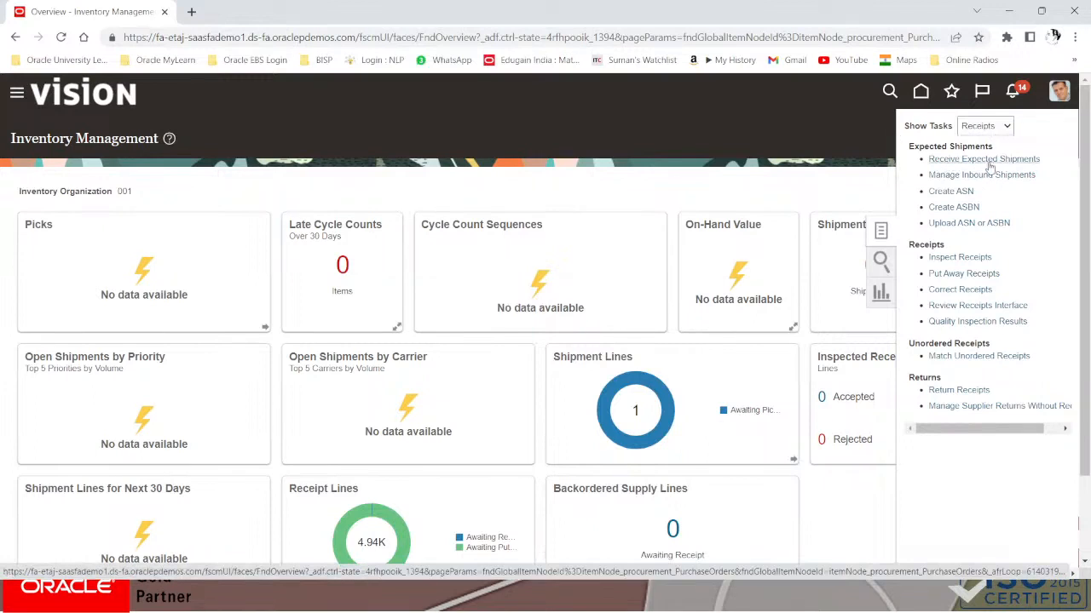
click(987, 161)
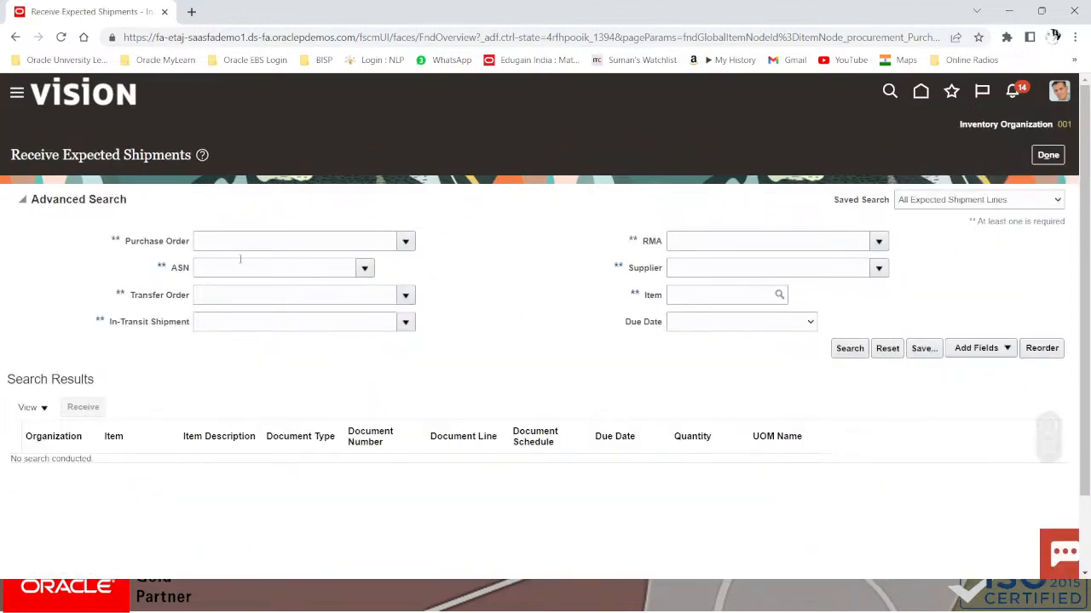
Search the expected shipments by the copied purchase order number and start receiving the Computer line
click(241, 246)
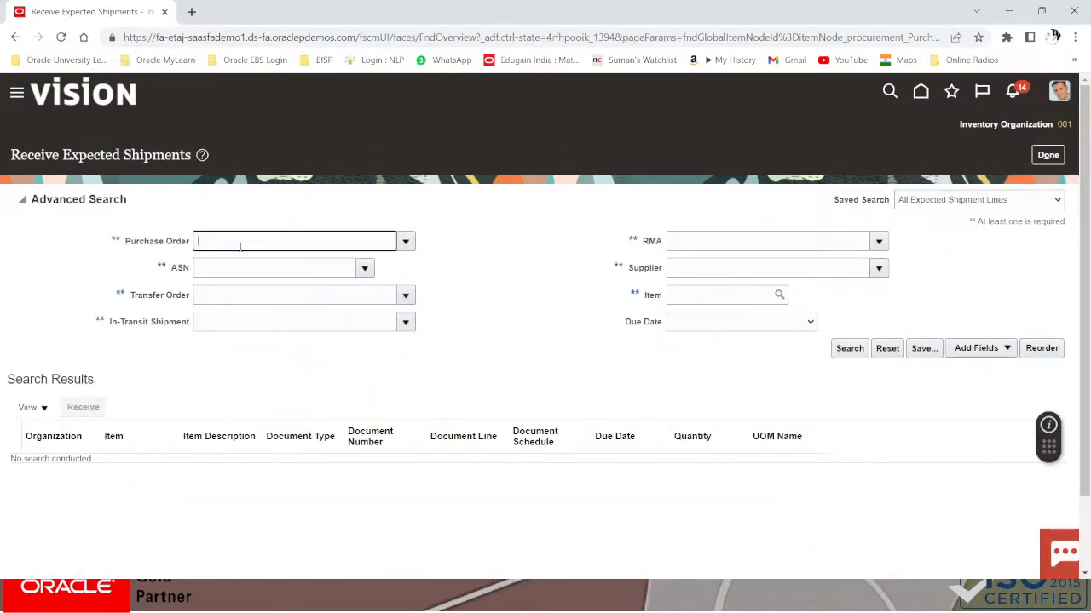
key(super+v)
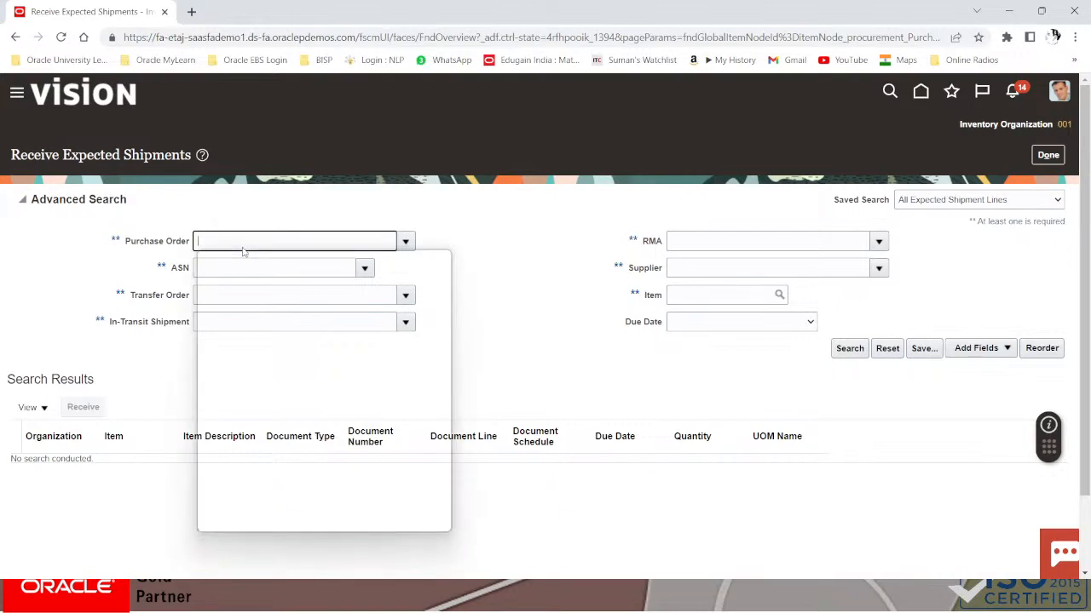
click(261, 377)
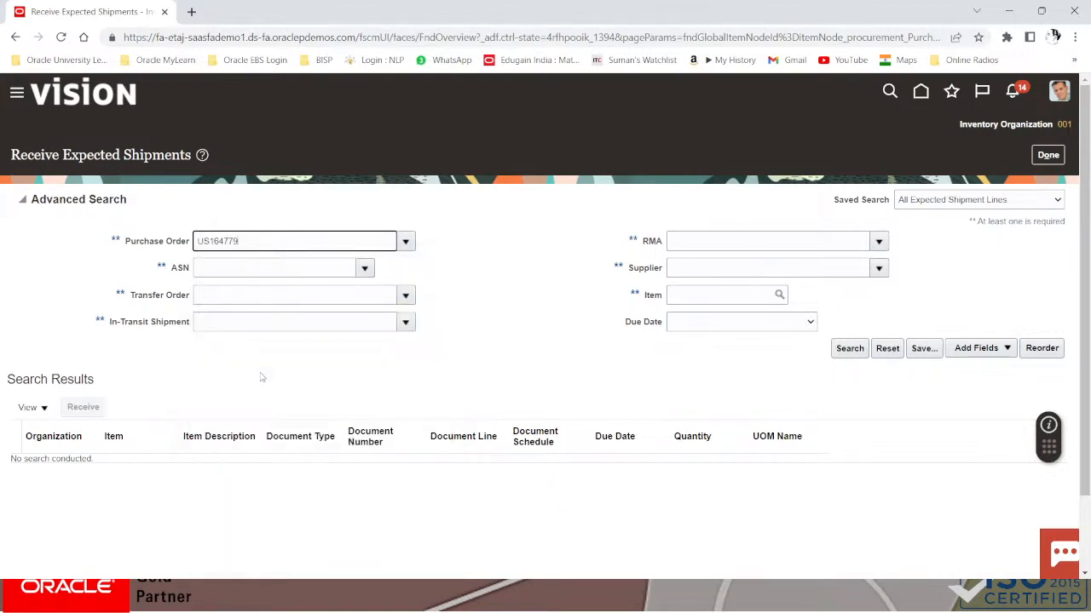
click(866, 348)
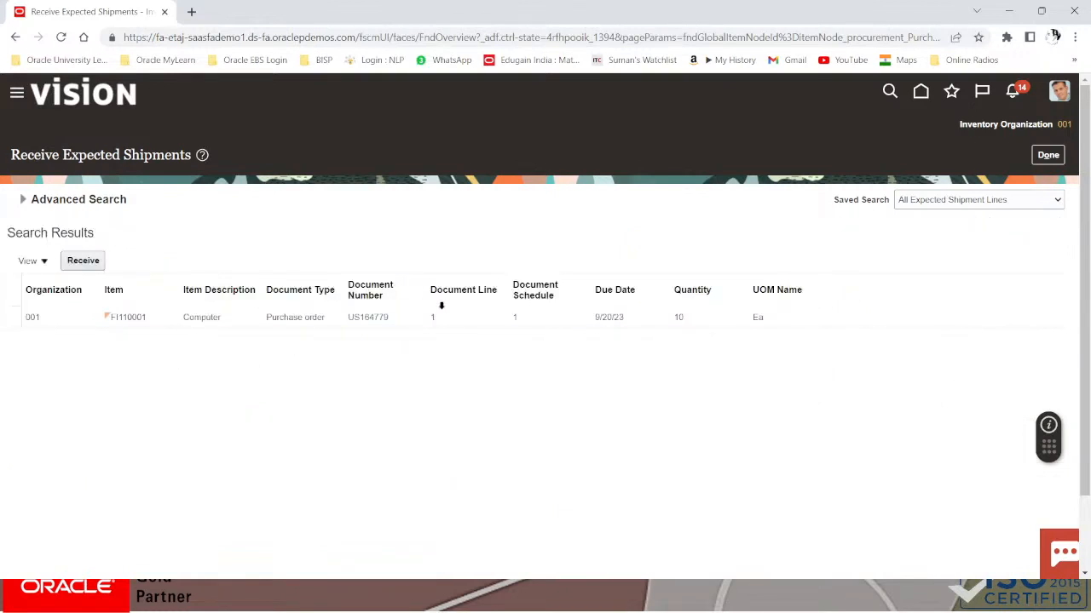
click(19, 317)
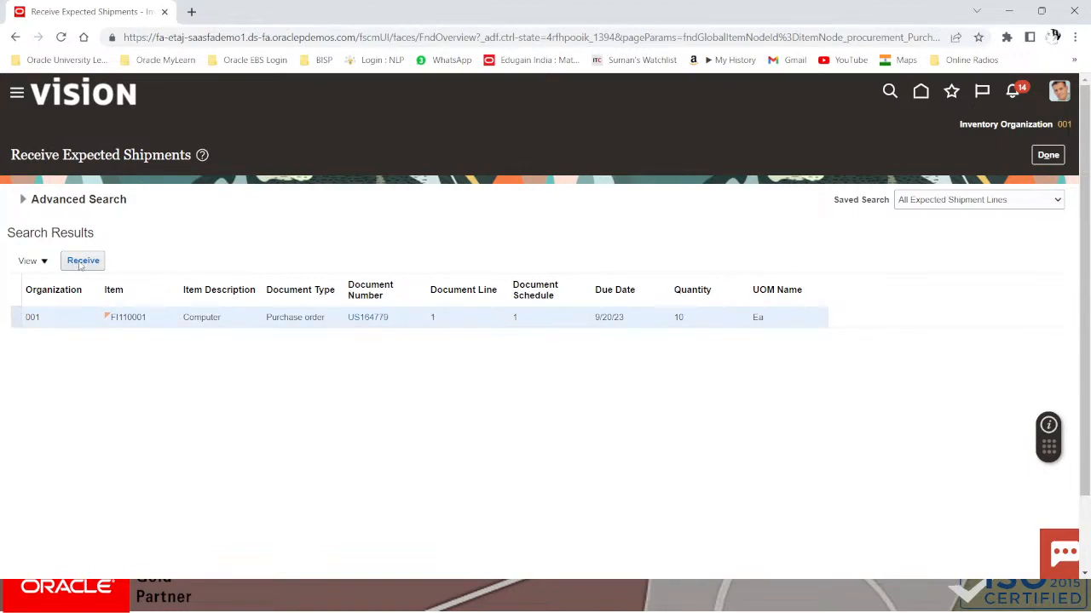
click(83, 261)
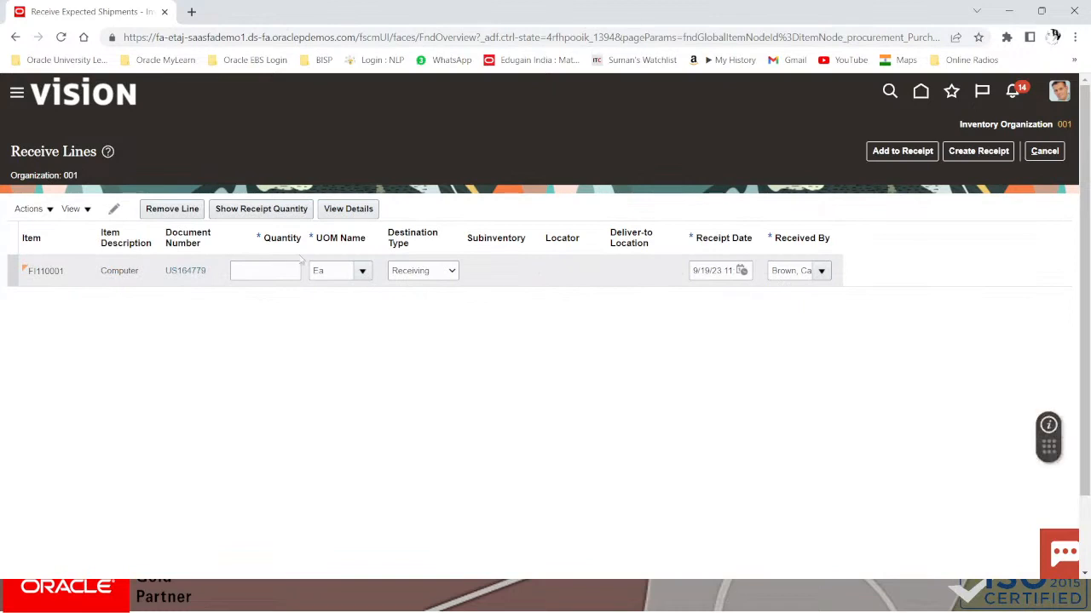
Set the Computer line's destination type to Expense and fill in the full receipt quantity of 10
click(427, 271)
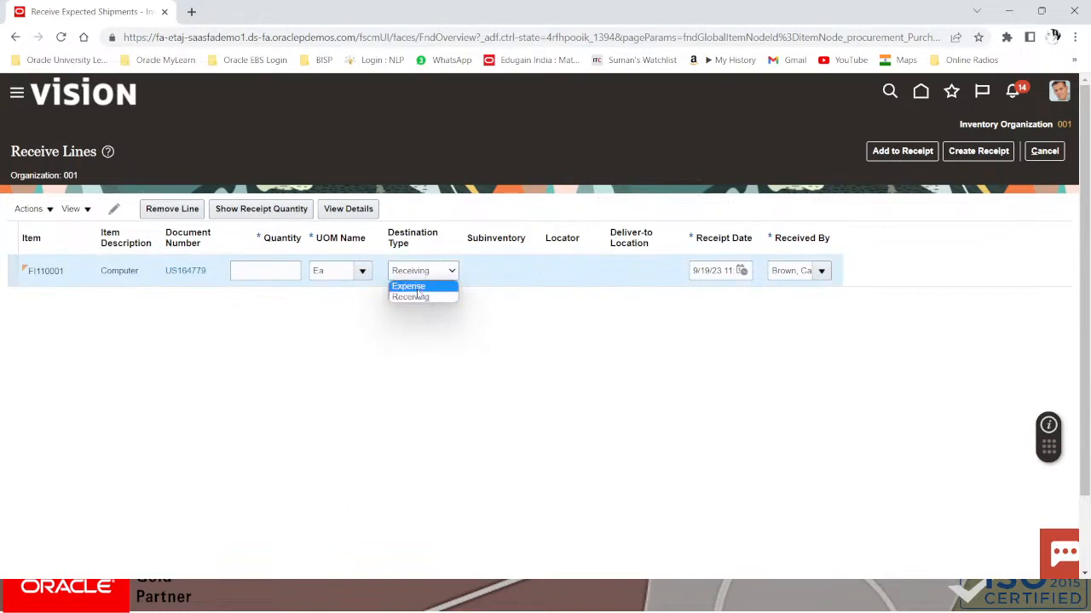
click(417, 288)
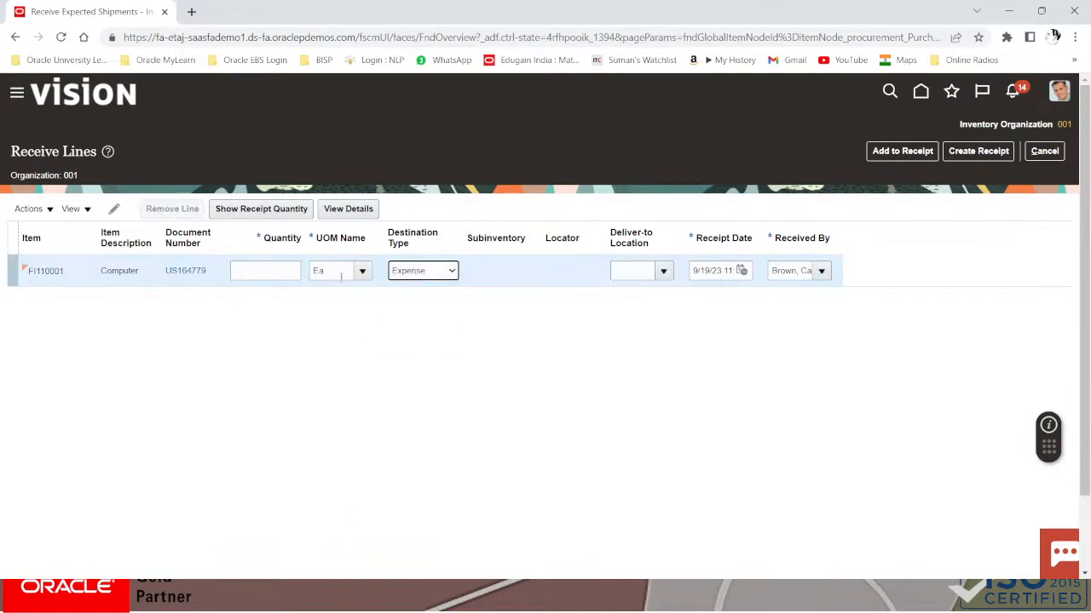
click(285, 270)
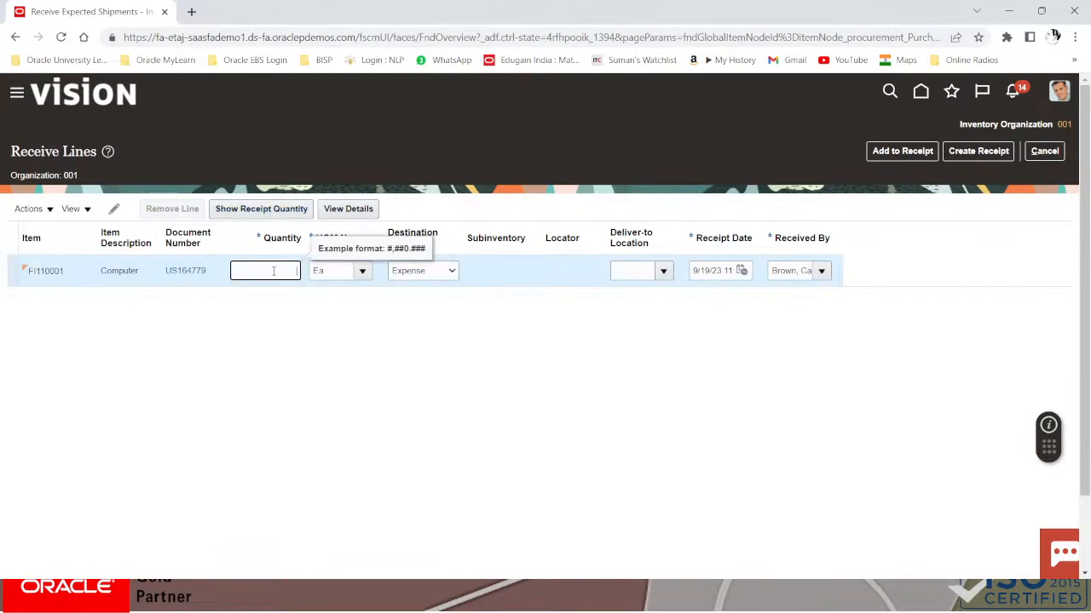
click(269, 209)
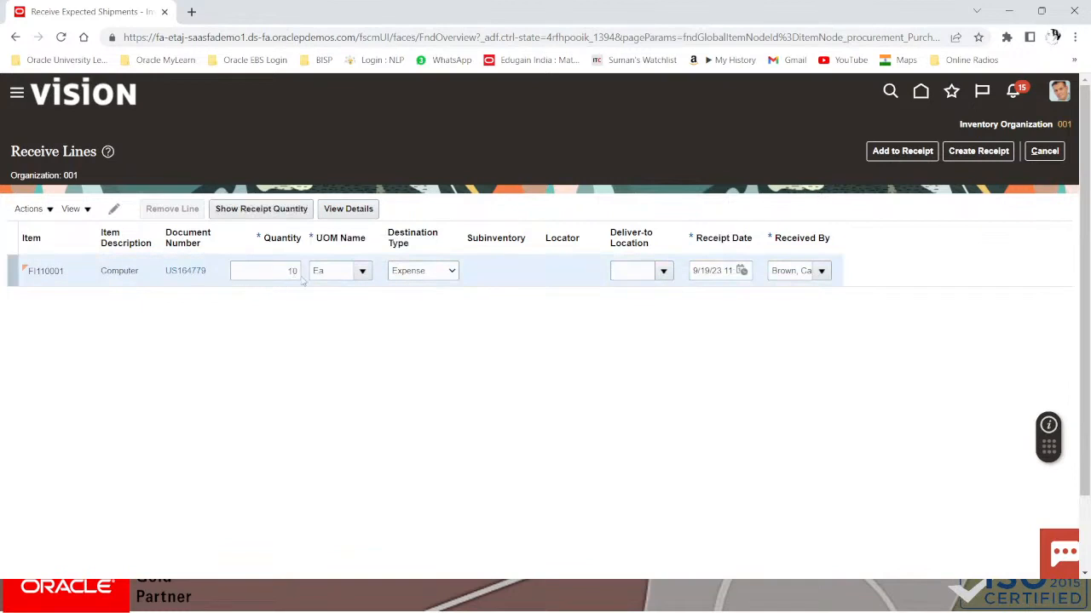
Search the deliver-to locations for "SEA" and assign the second Seattle result to the Computer line
click(662, 270)
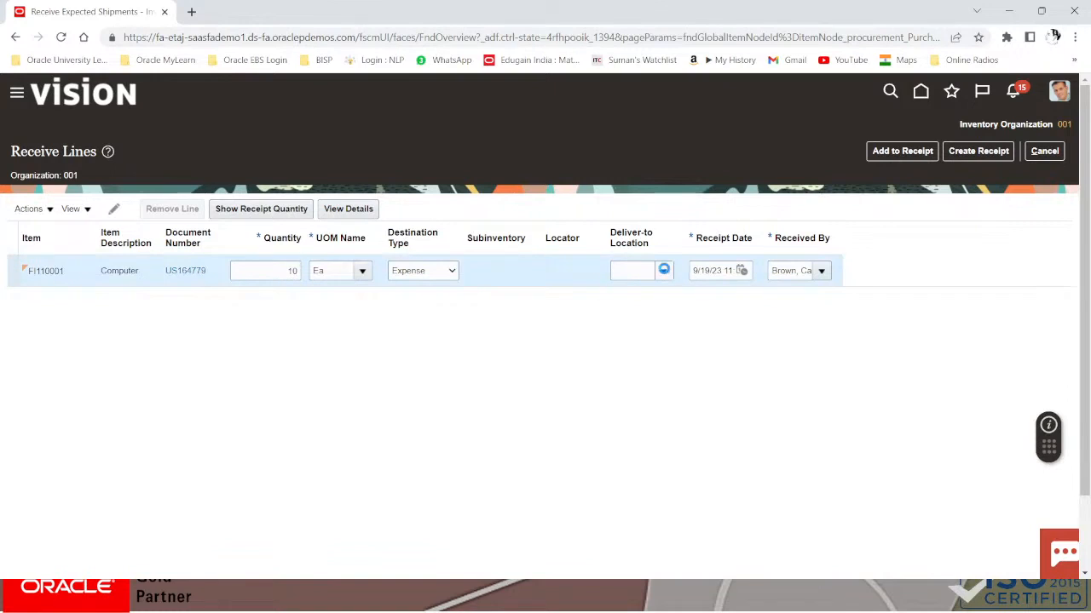
click(624, 316)
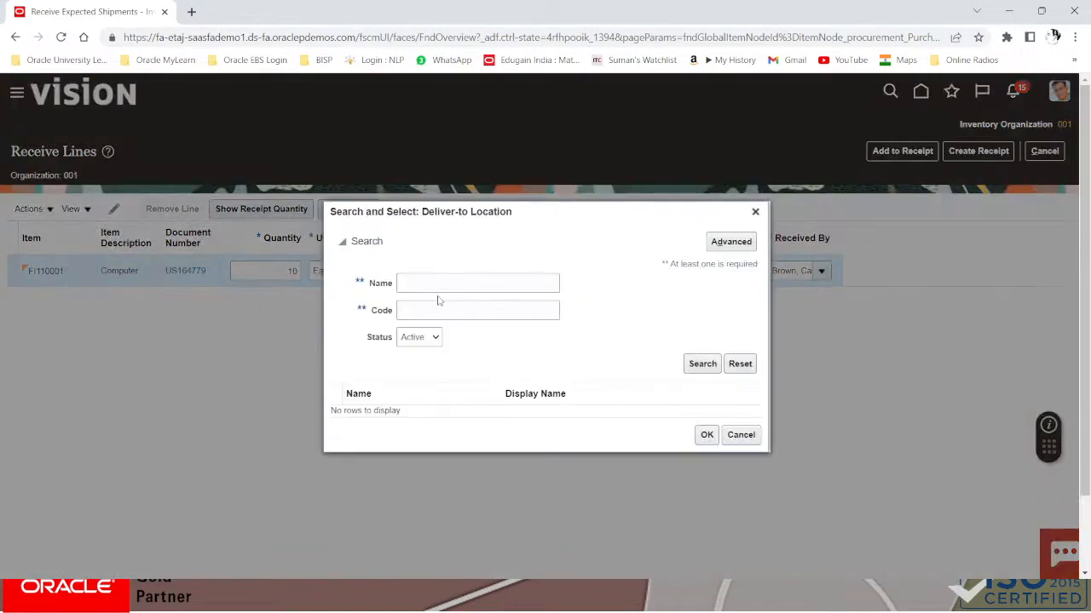
click(434, 282)
text(SEA)
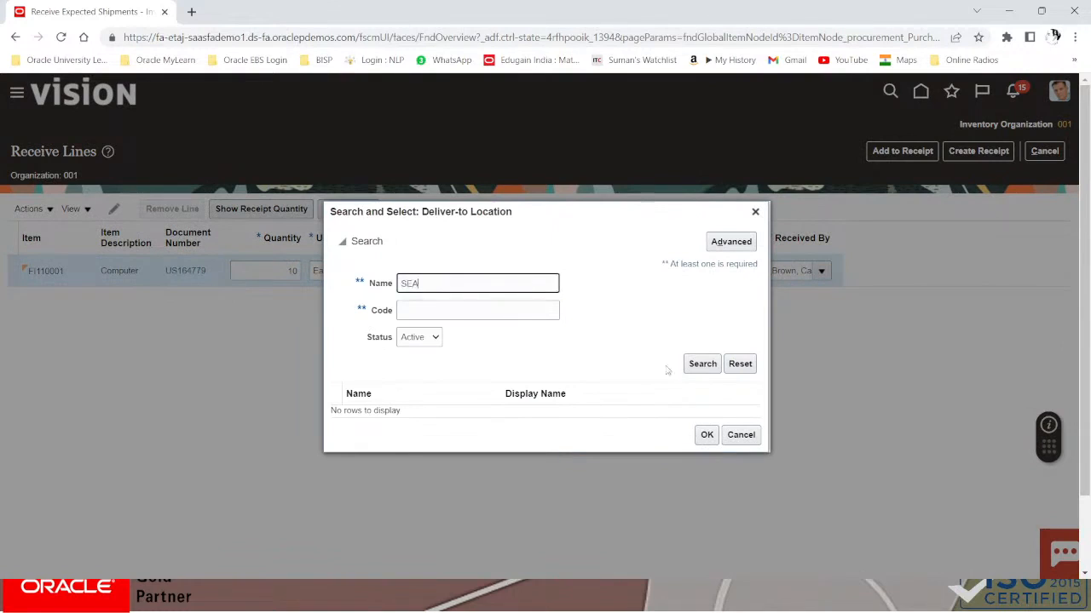
click(702, 364)
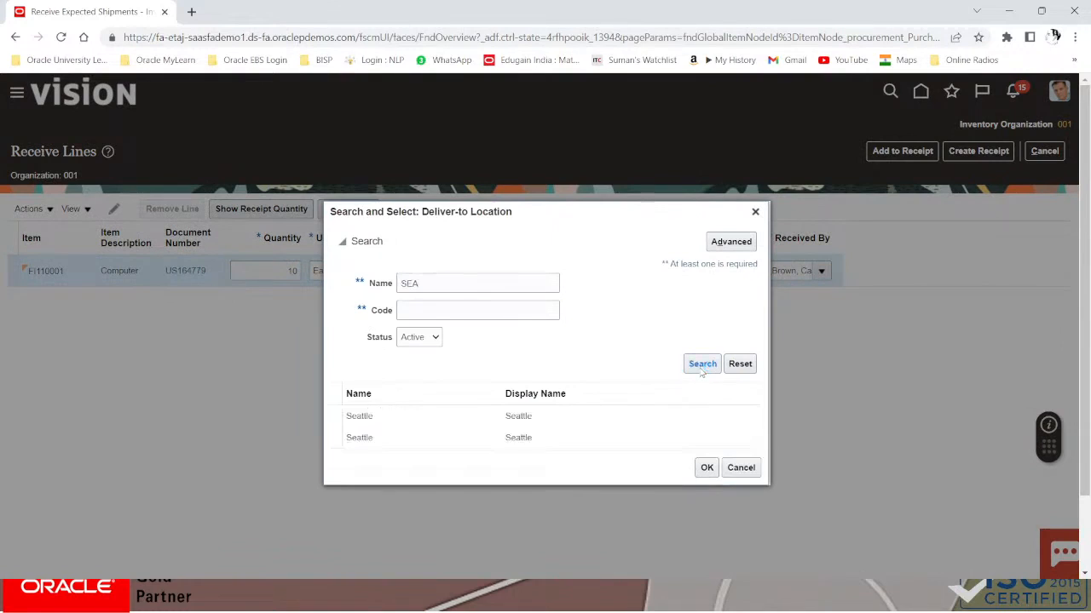
click(513, 421)
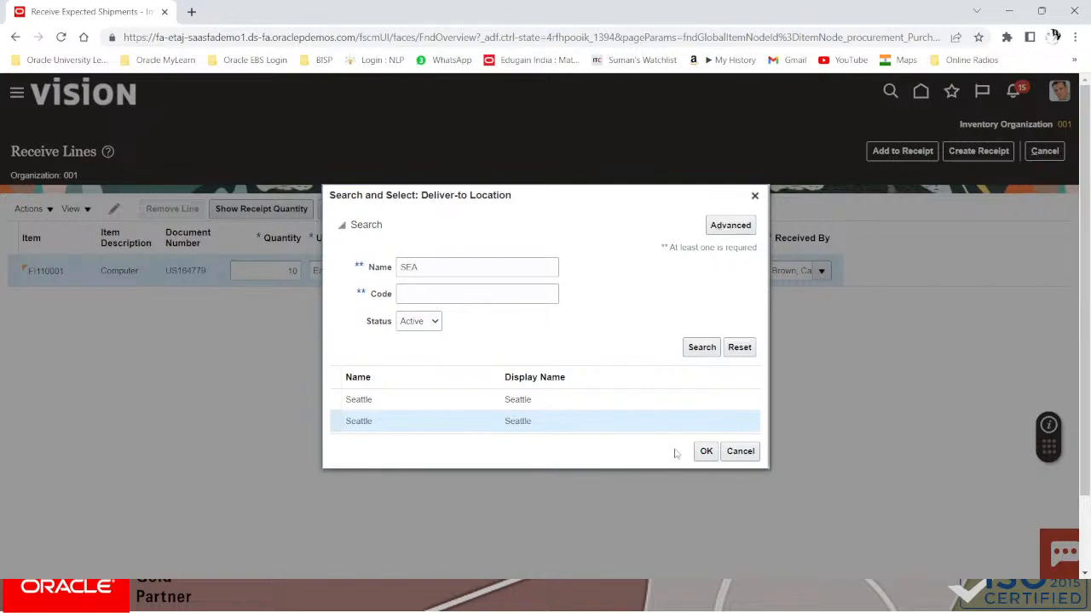
click(707, 452)
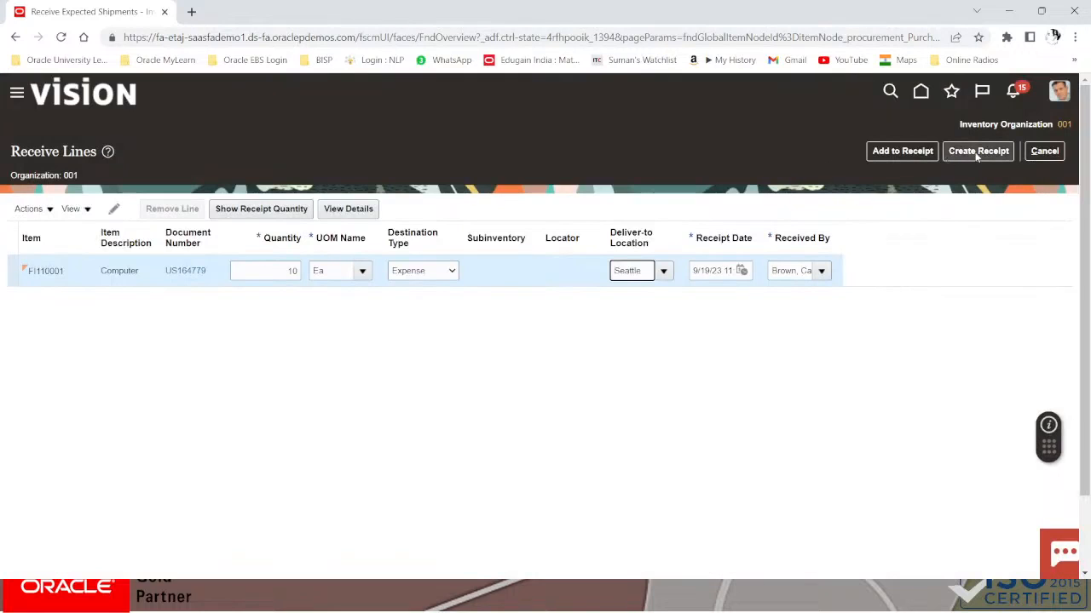
Create and submit the receipt for the Computer line, acknowledge the confirmation, and leave Receive Expected Shipments
click(977, 155)
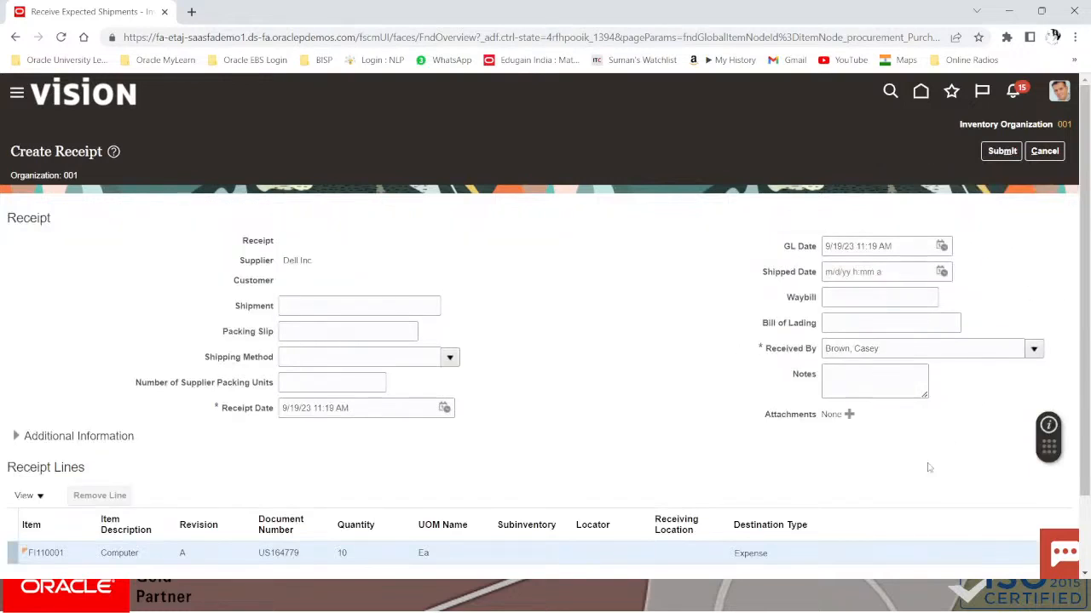
scroll(929, 468, down, 1)
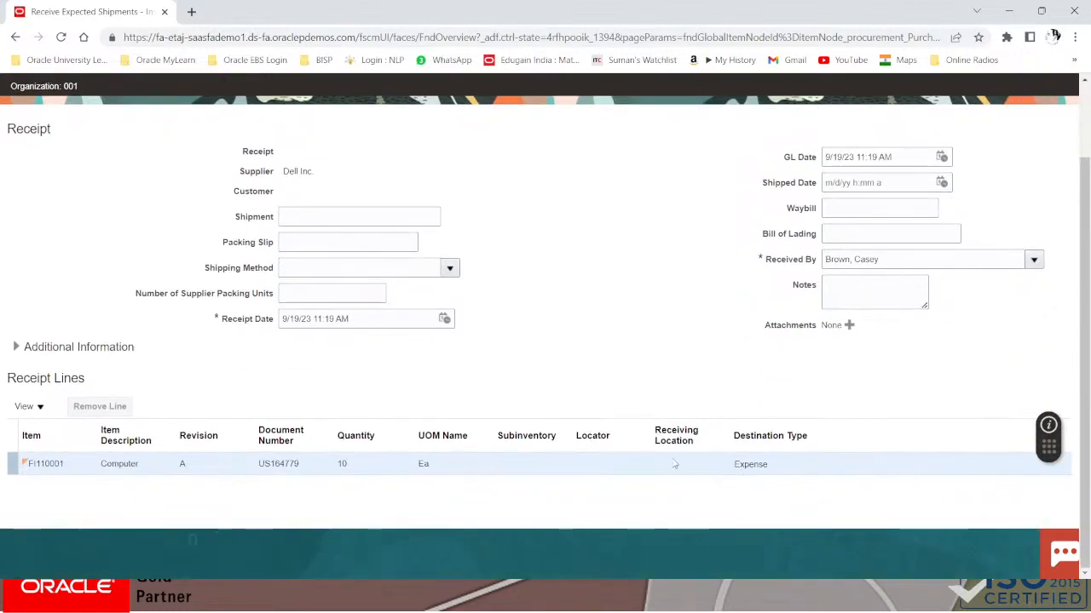
scroll(718, 459, up, 1)
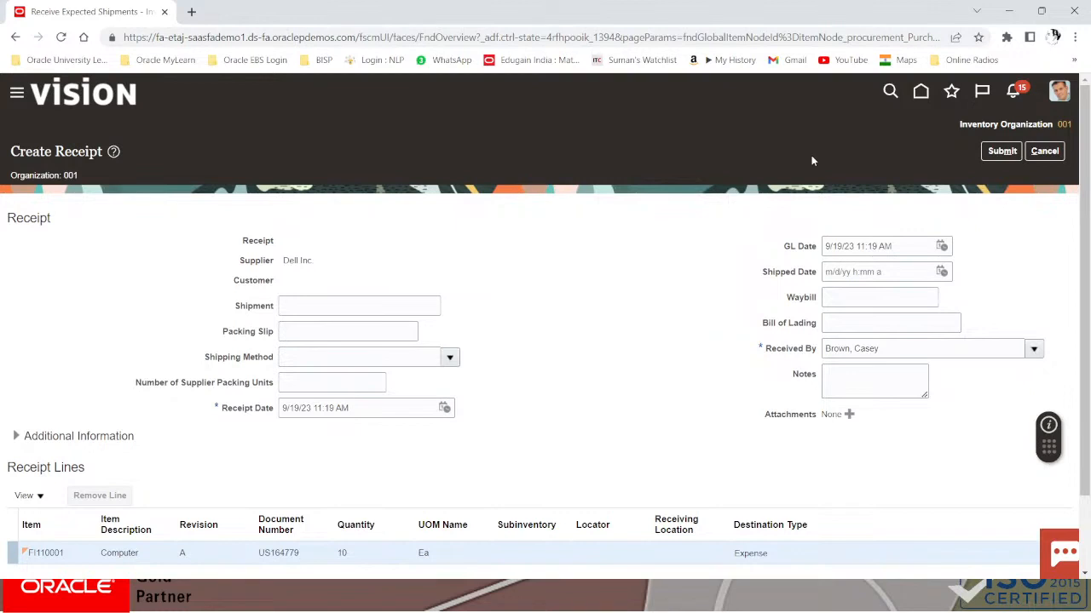
click(1011, 150)
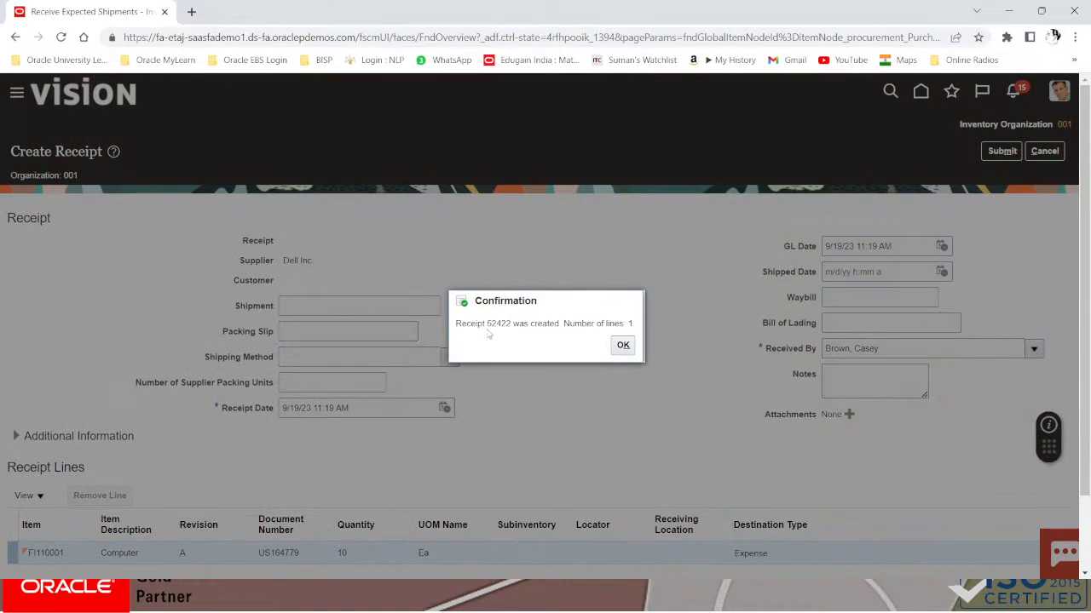
drag(488, 326, 508, 326)
click(623, 346)
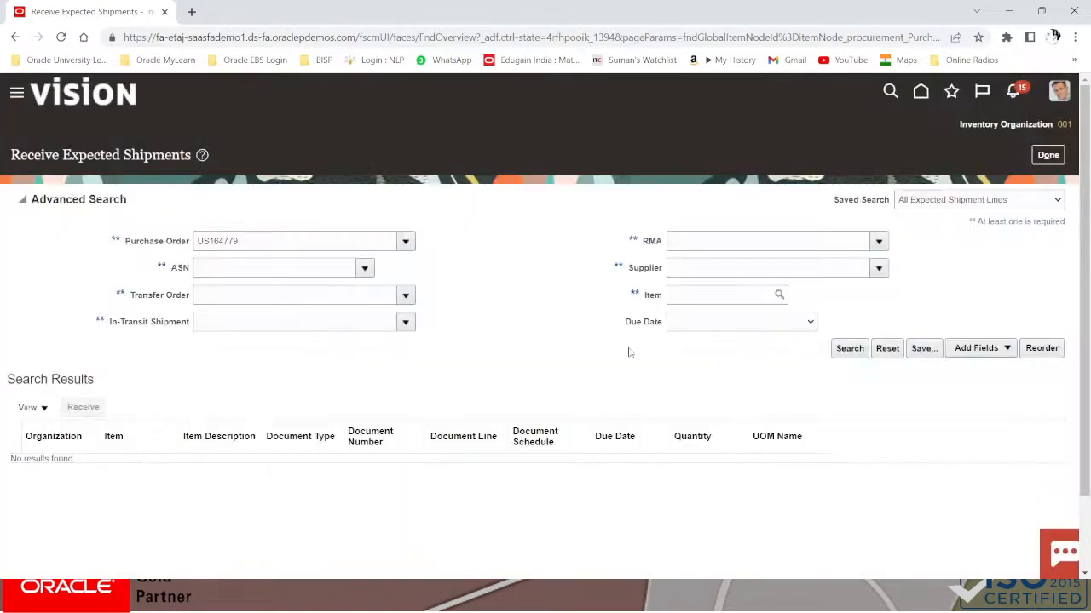
click(1047, 155)
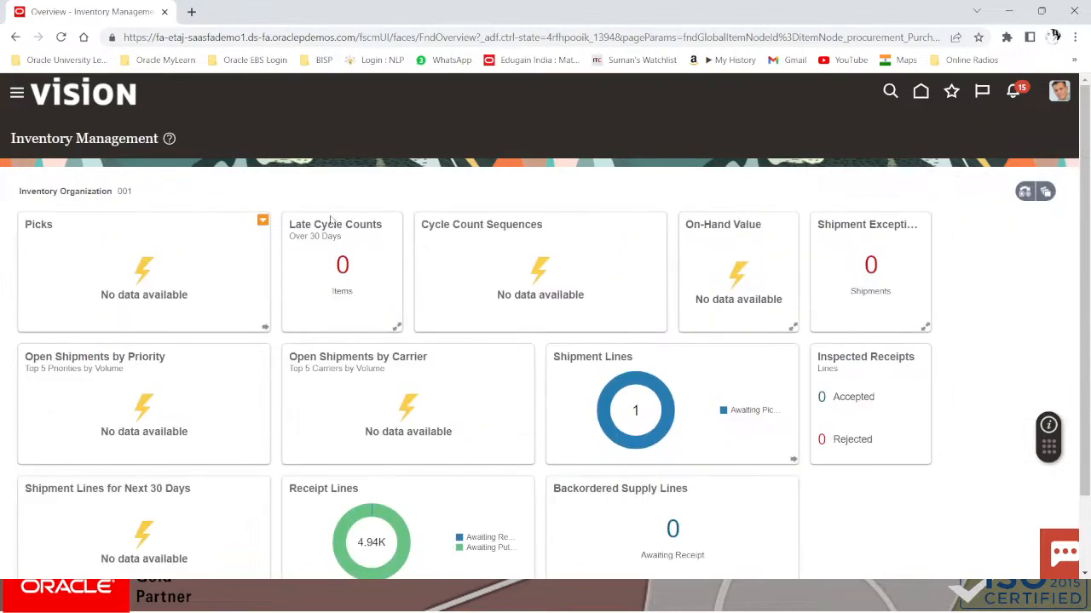
Go to Invoices under Payables and start creating a new invoice
click(16, 96)
scroll(100, 358, down, 3)
scroll(99, 358, down, 5)
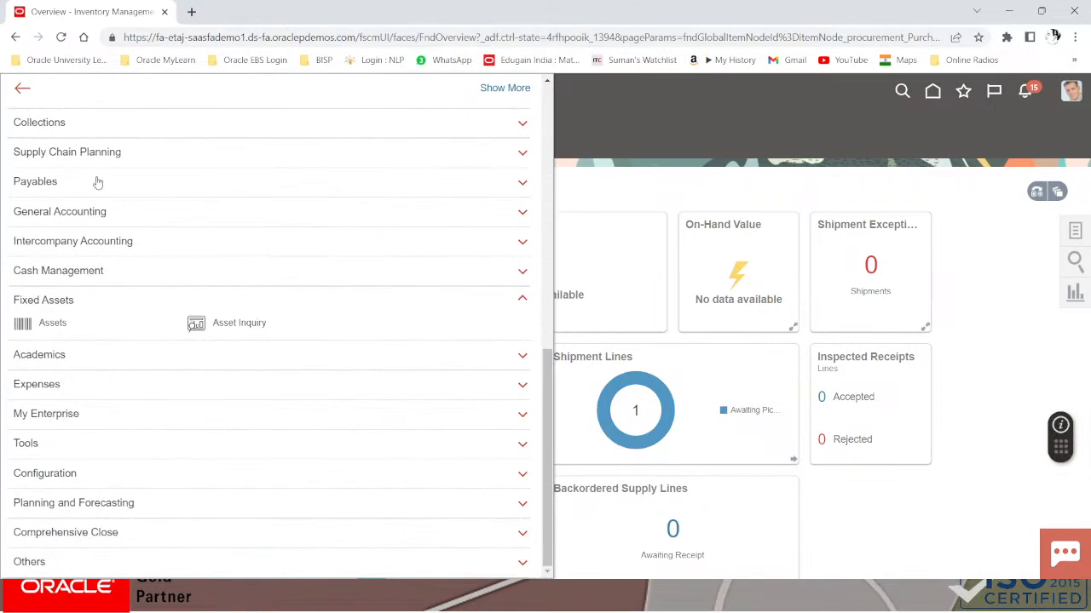
click(98, 182)
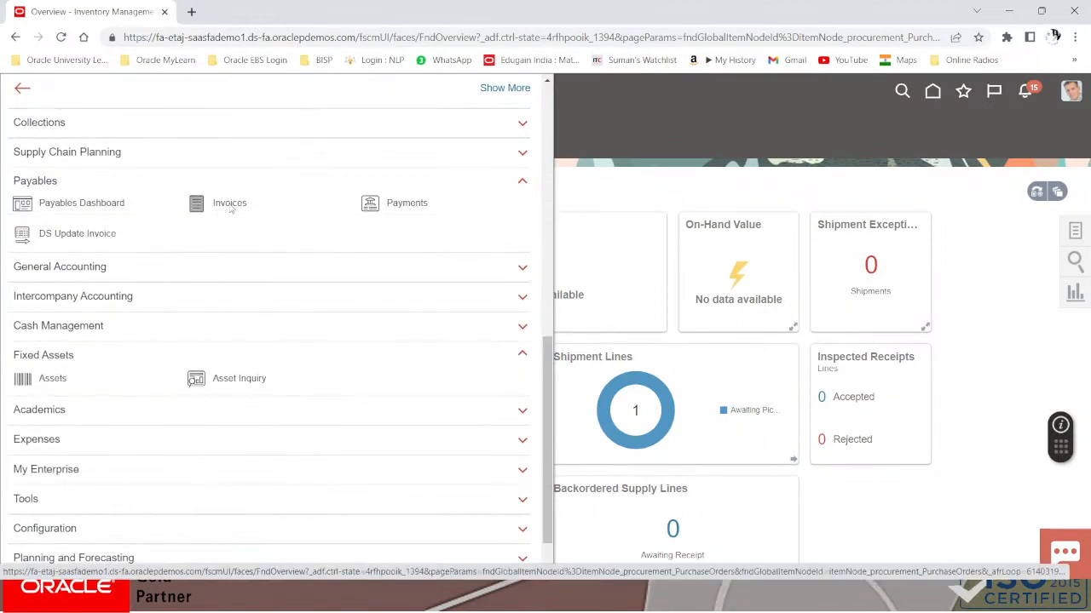
click(230, 205)
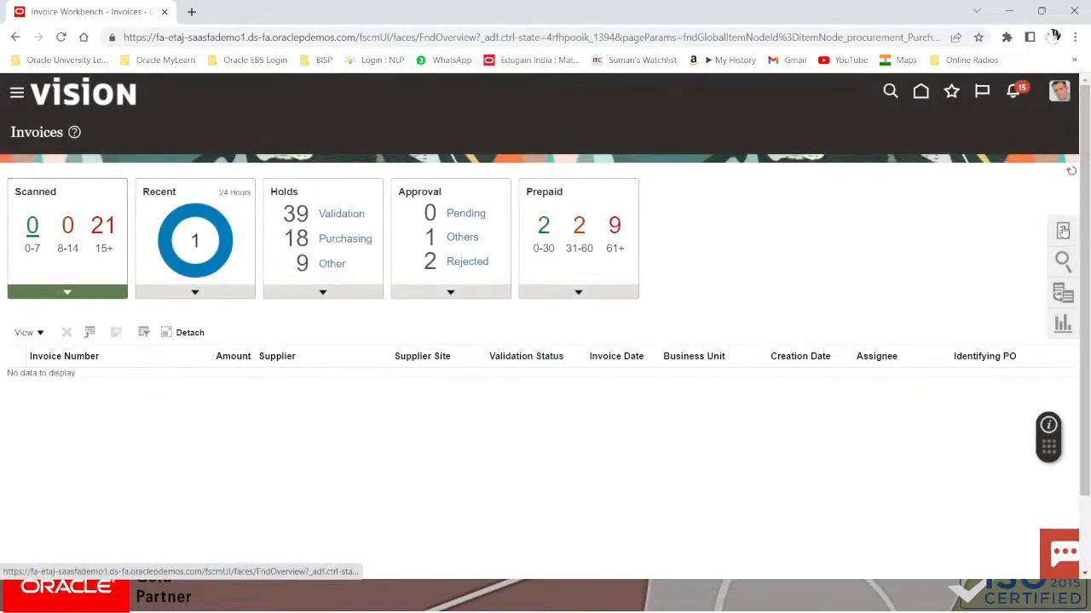
click(1063, 231)
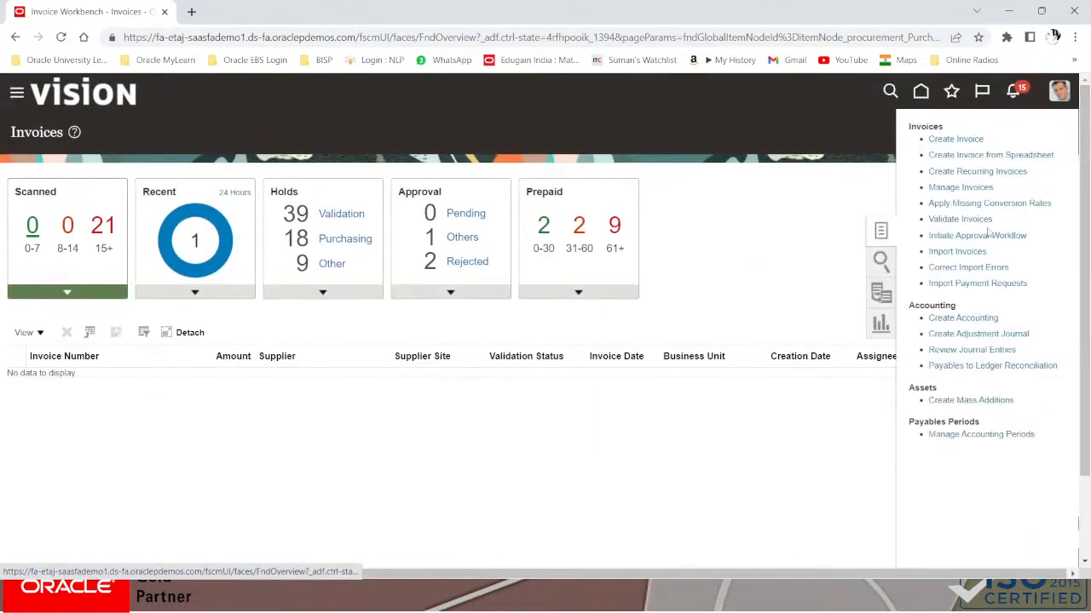
click(945, 139)
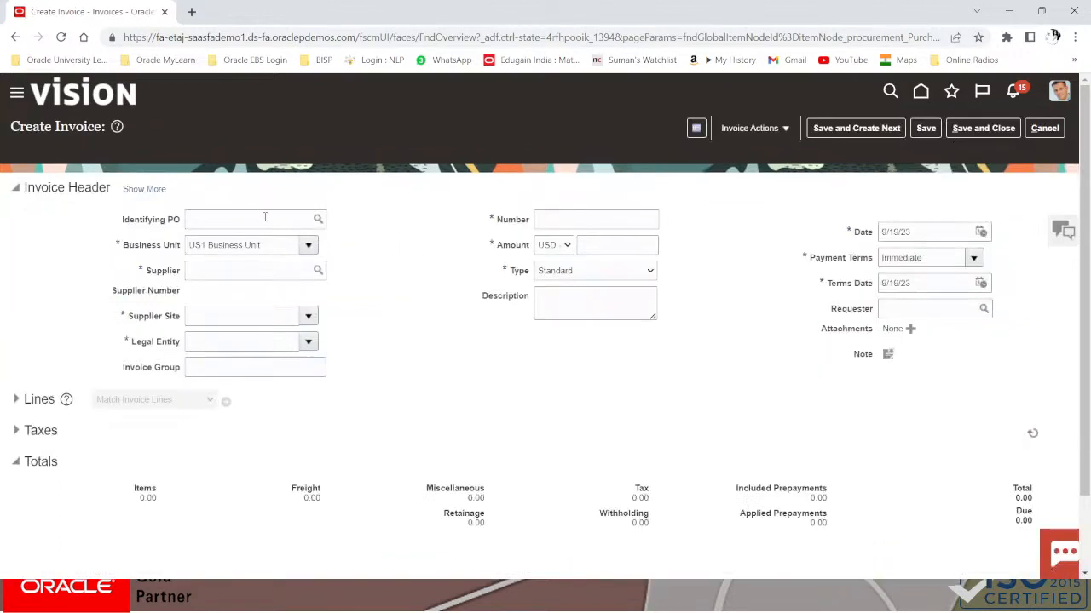
Fill in the invoice's identifying PO with the copied purchase order number and choose the matching Dell Inc. order
click(265, 217)
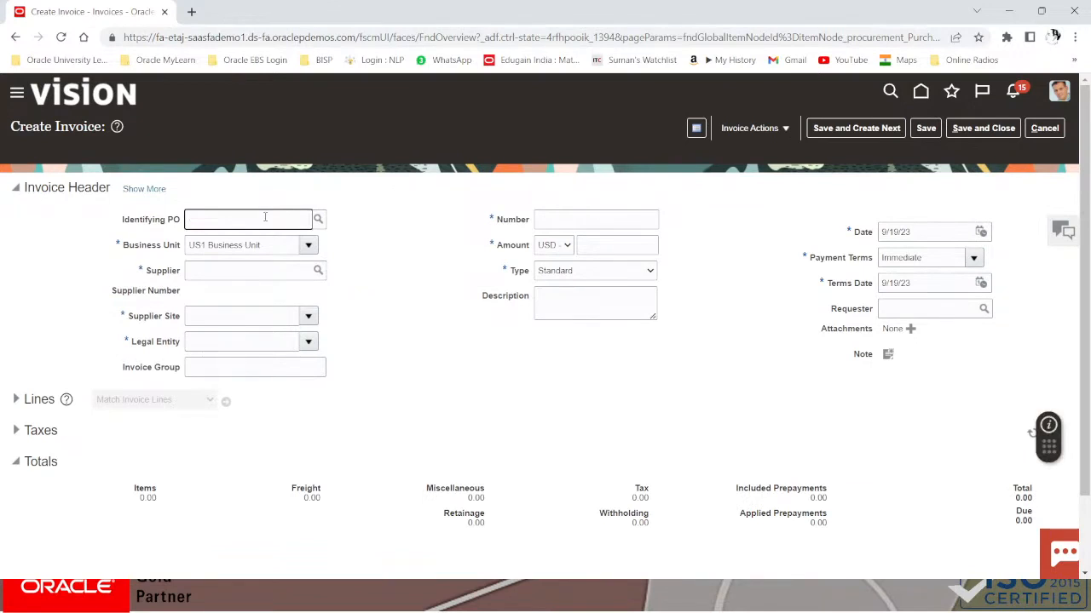
key(super+v)
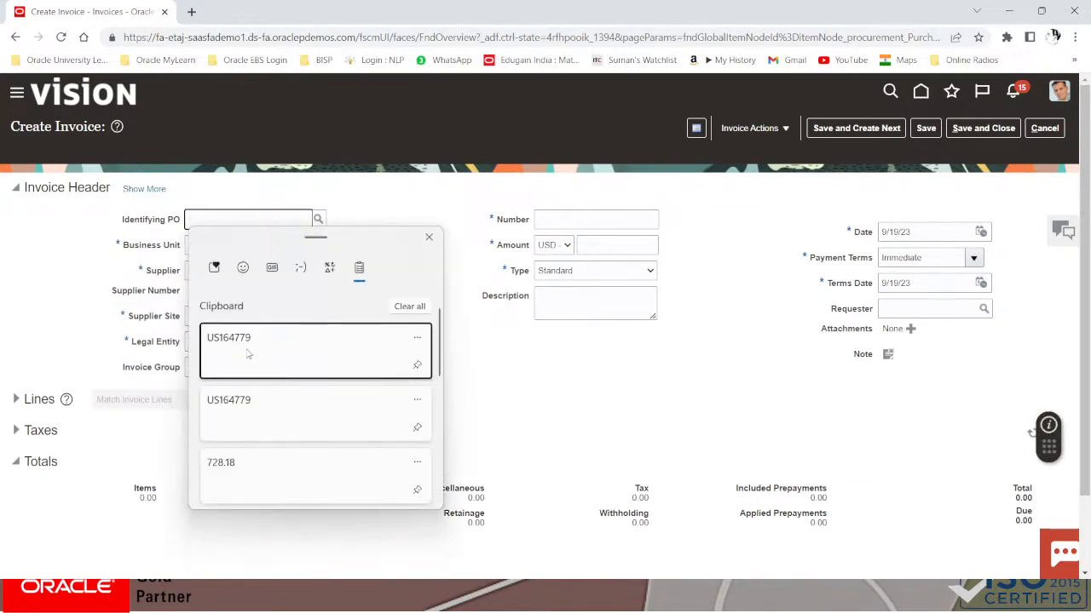
click(247, 352)
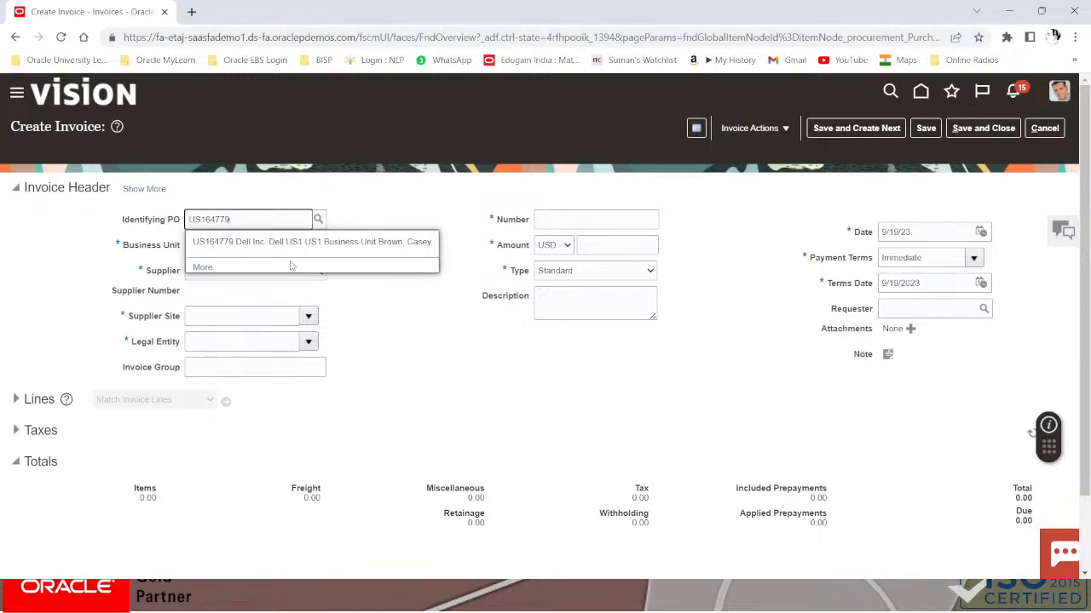
click(295, 244)
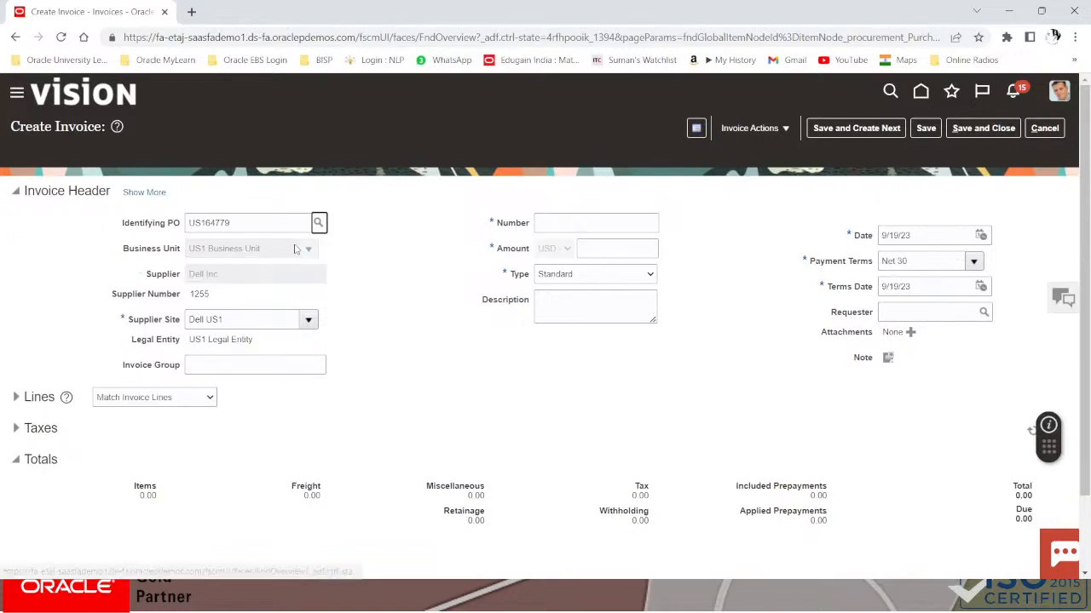
Set the invoice number to DELL/7855 and the amount to the copied value 728.18
click(573, 218)
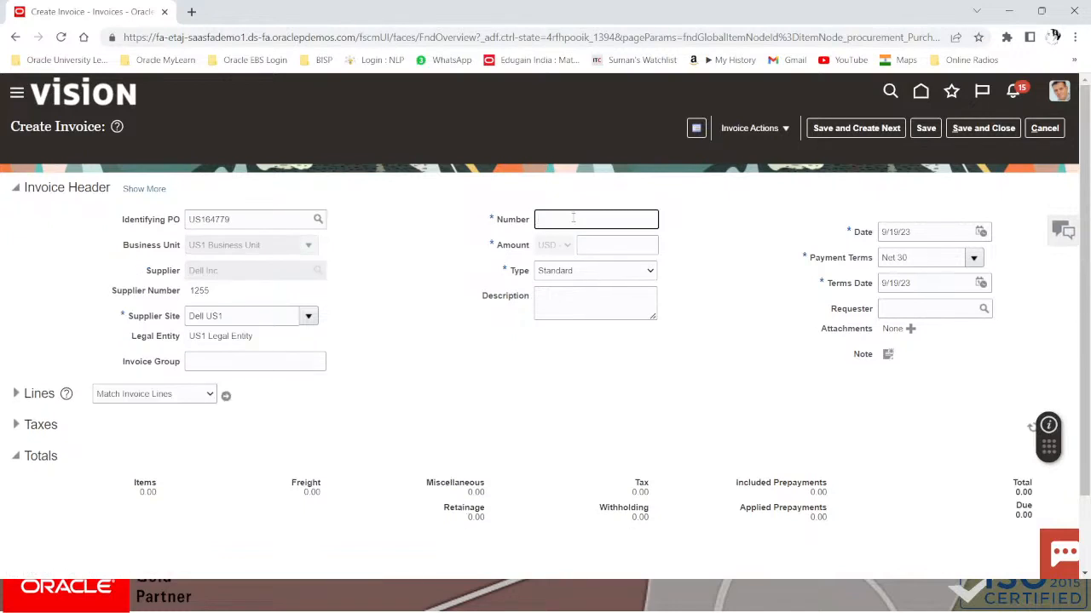
text(DELL/7855)
click(628, 244)
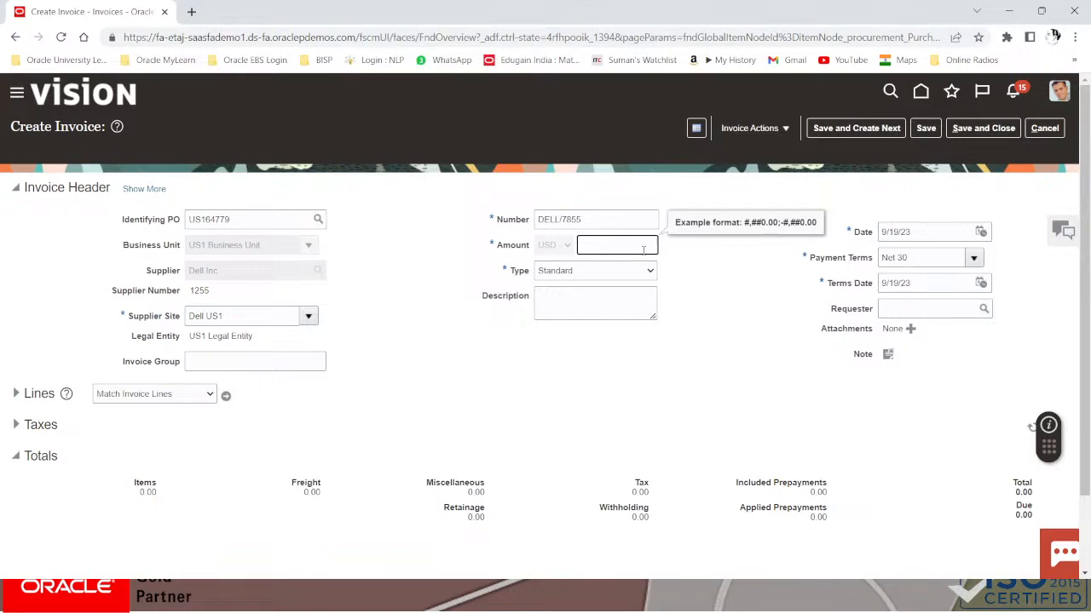
key(super+v)
scroll(724, 383, down, 1)
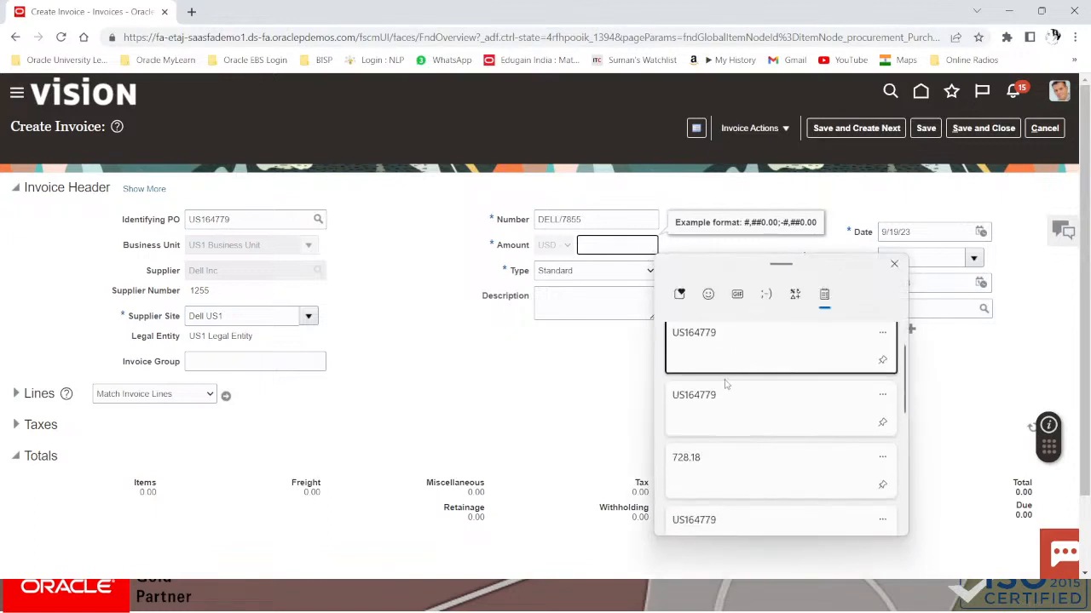
click(713, 463)
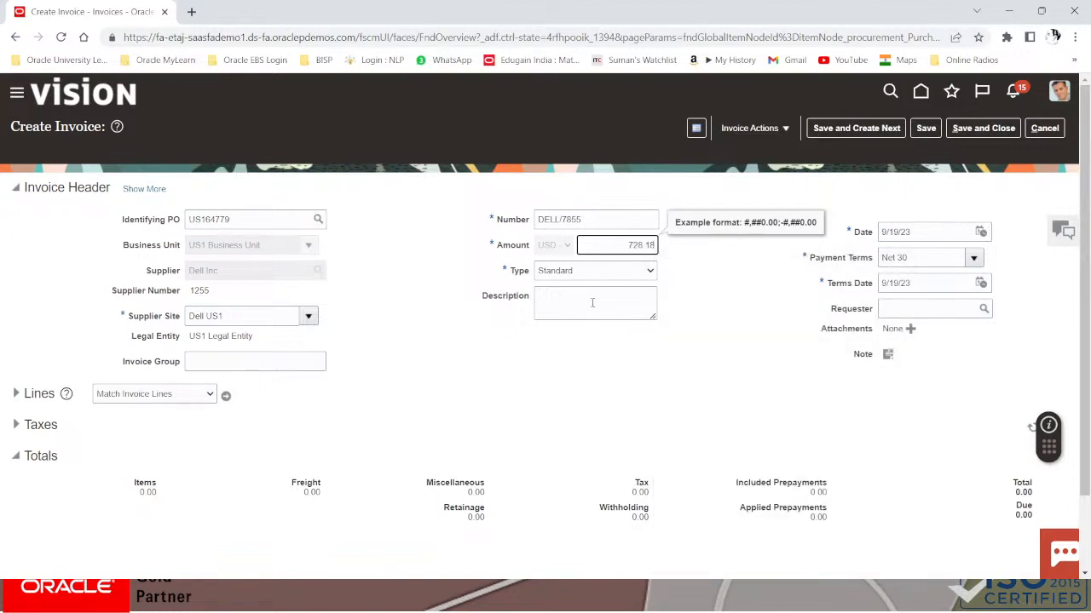
Describe the invoice as COMPUTER and set its payment terms to "Samsung 30 Days 100% payment term"
click(592, 303)
text(DESK)
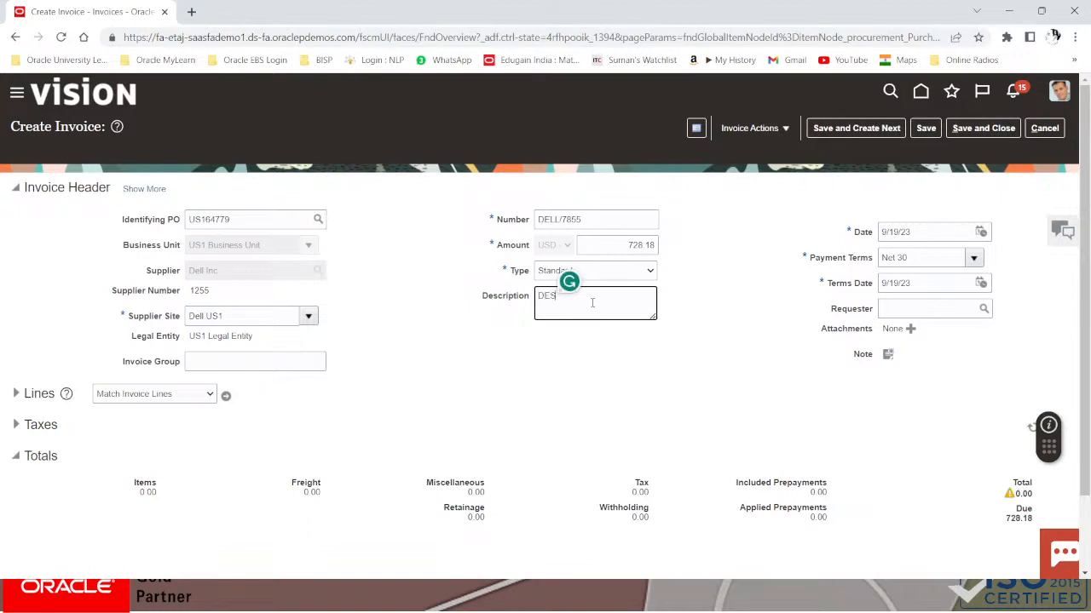
key(BackSpace)
key(BackSpace)
key(BackSpace)
text(COMPUTER)
click(977, 255)
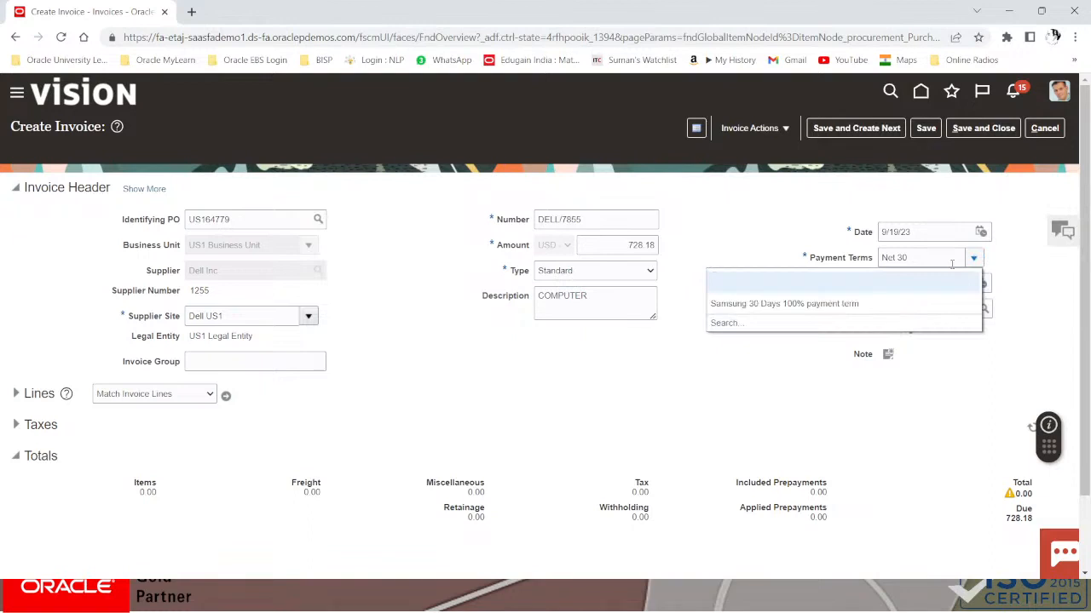
click(859, 303)
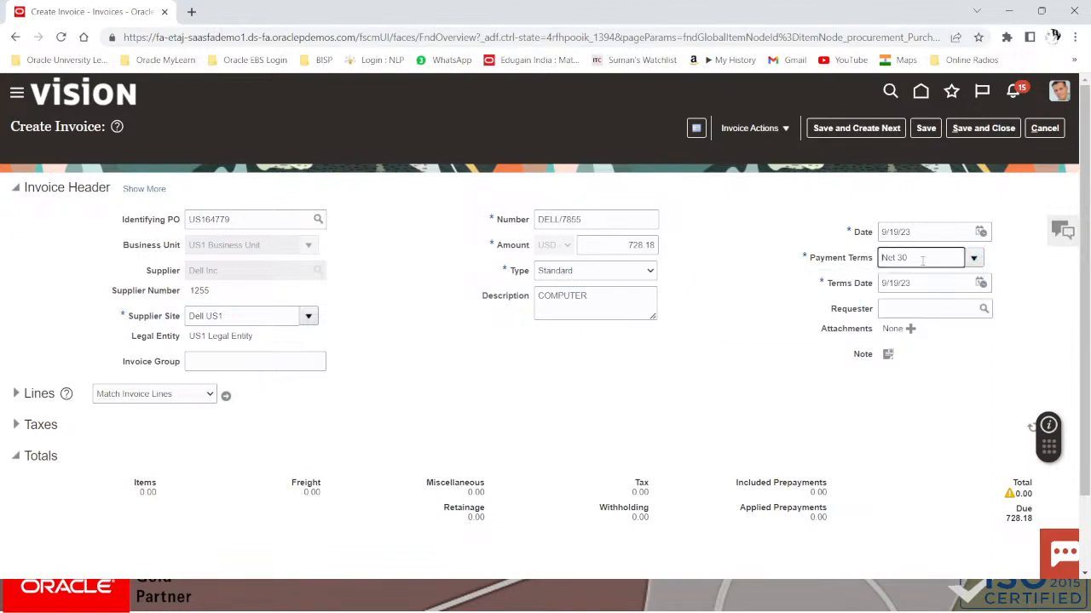
Match the invoice to the received Computer line for its full quantity of 10, accepting the differing payment terms, and apply the match
click(227, 397)
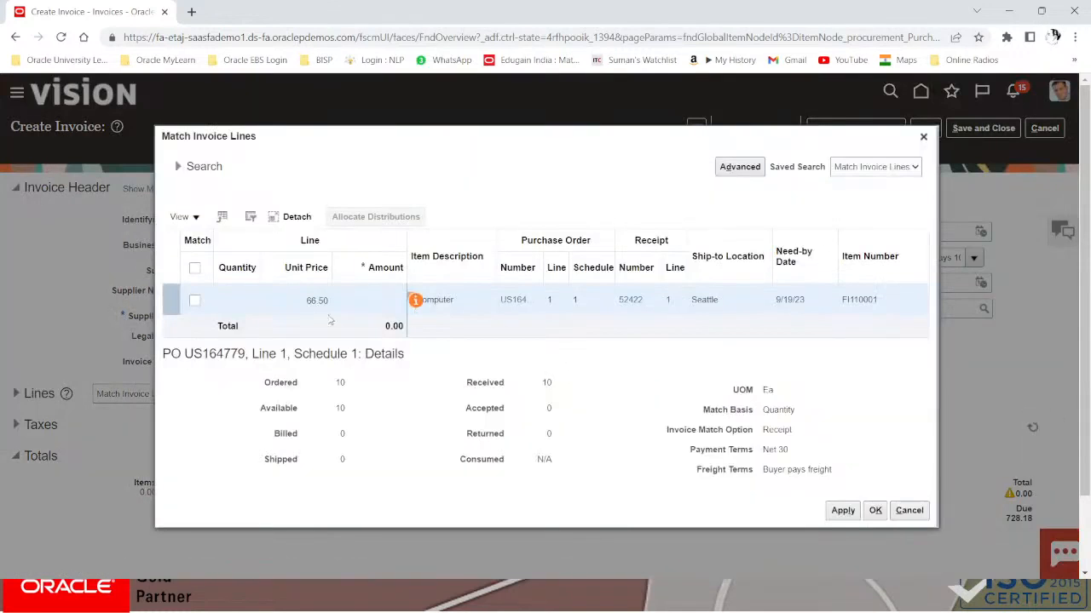
click(194, 300)
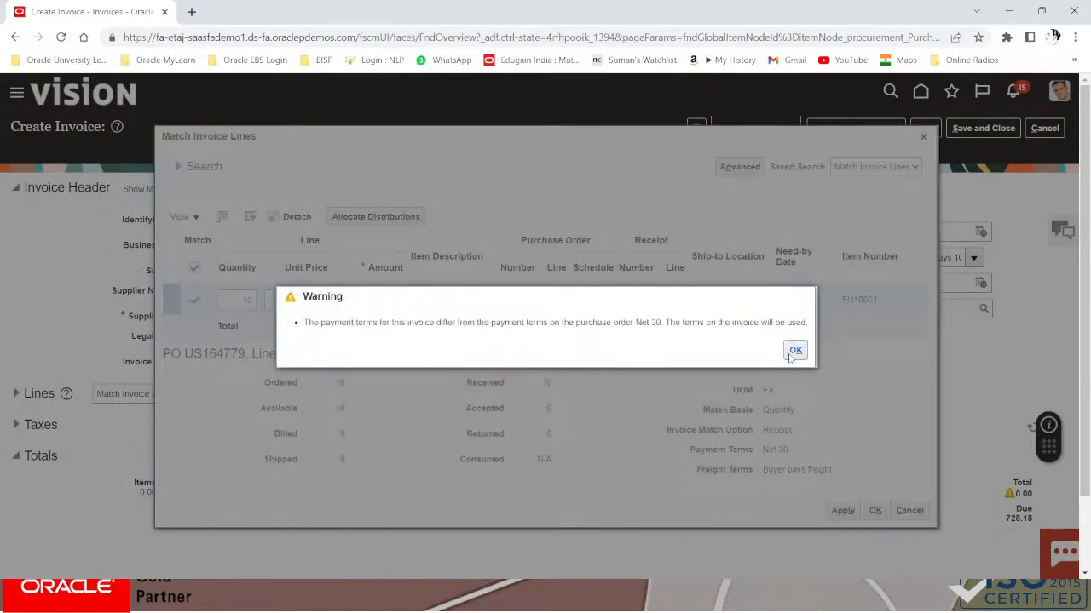
click(795, 351)
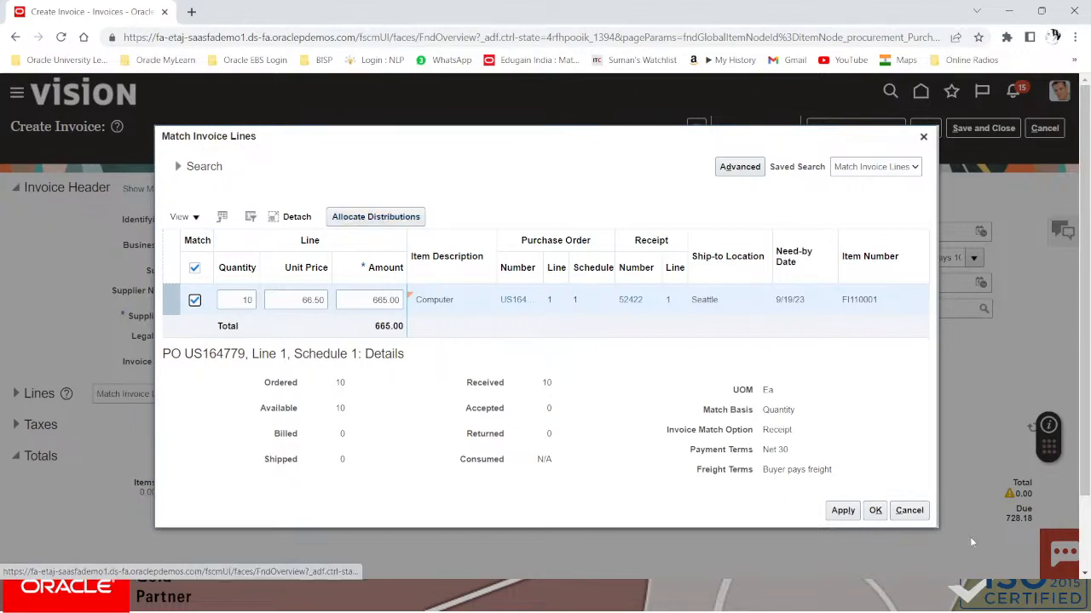
click(852, 514)
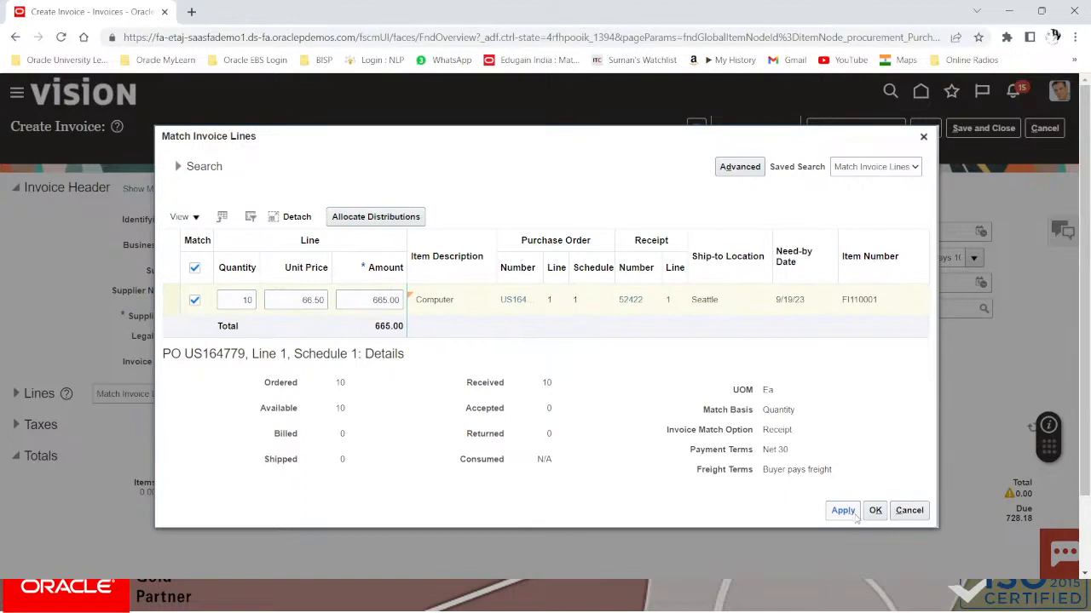
click(874, 512)
click(875, 513)
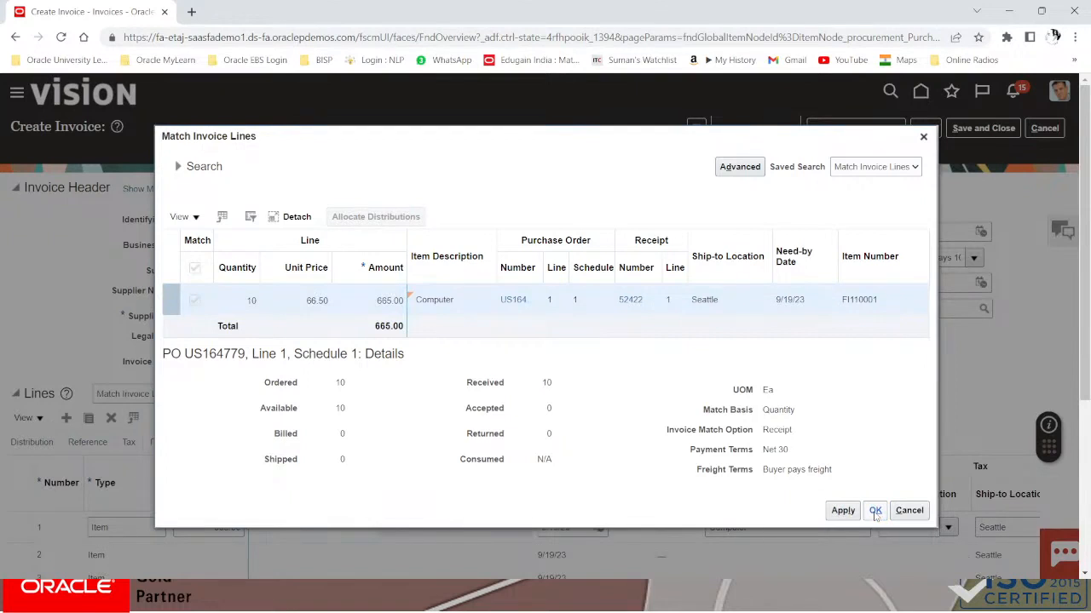
click(875, 512)
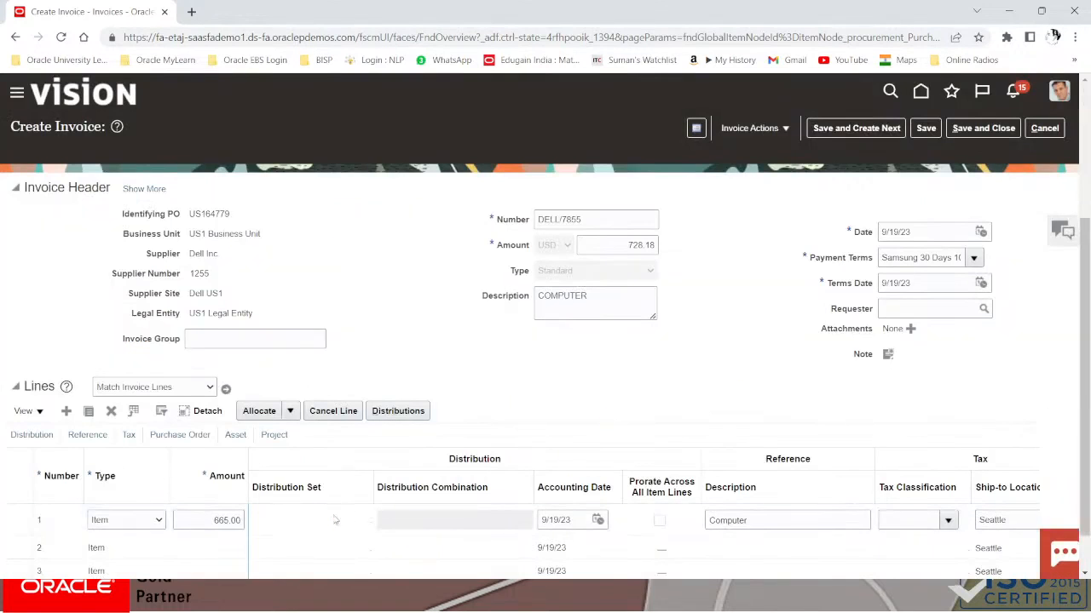
In the distributions of invoice line 1, enable Track as Asset with the US CORP book and save them
scroll(335, 520, down, 3)
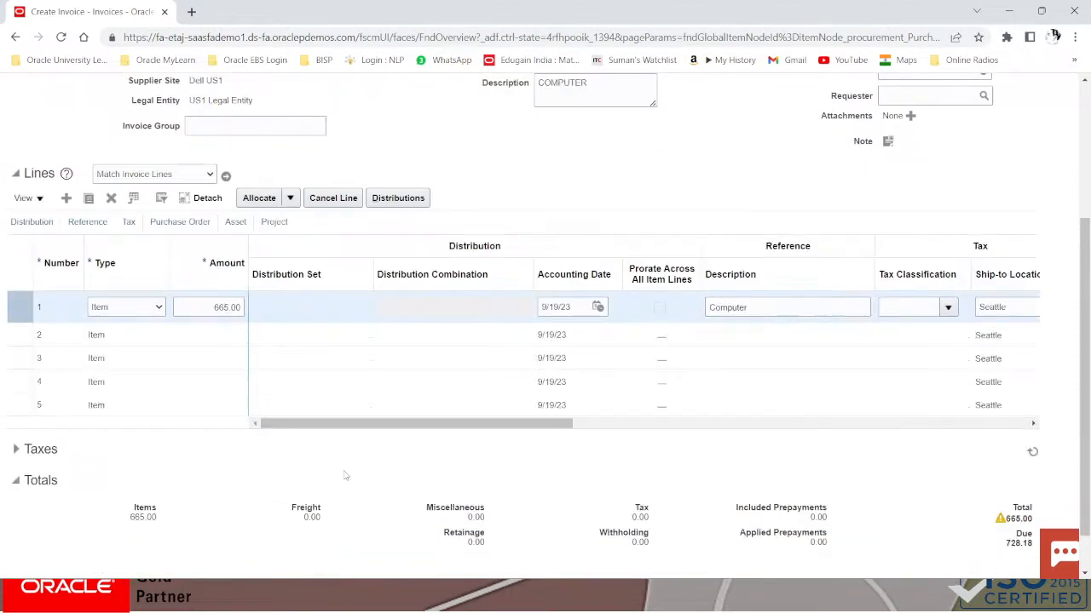
click(419, 196)
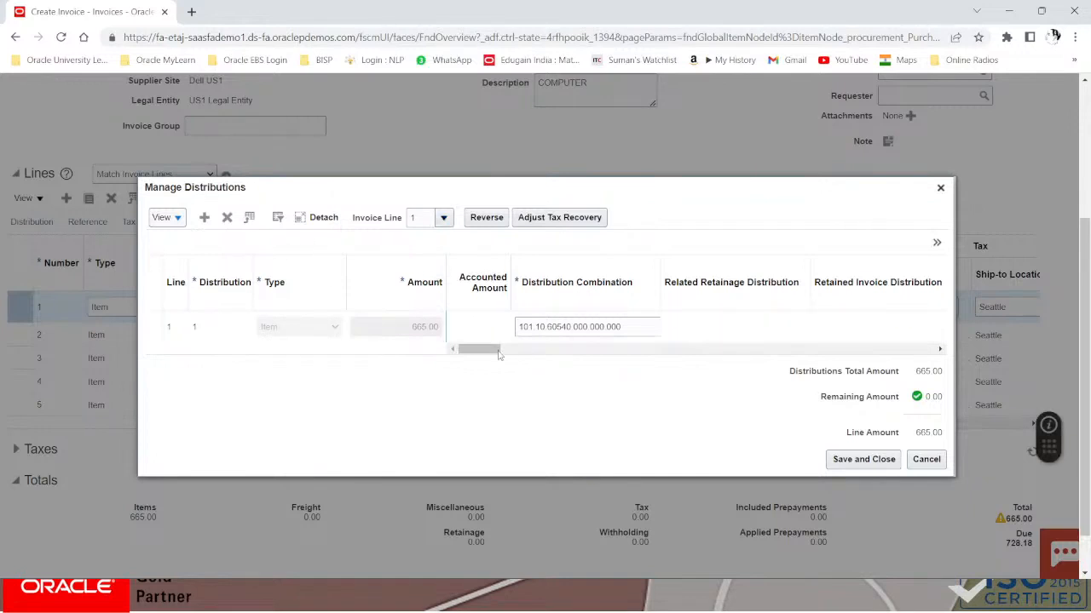
drag(499, 351, 835, 356)
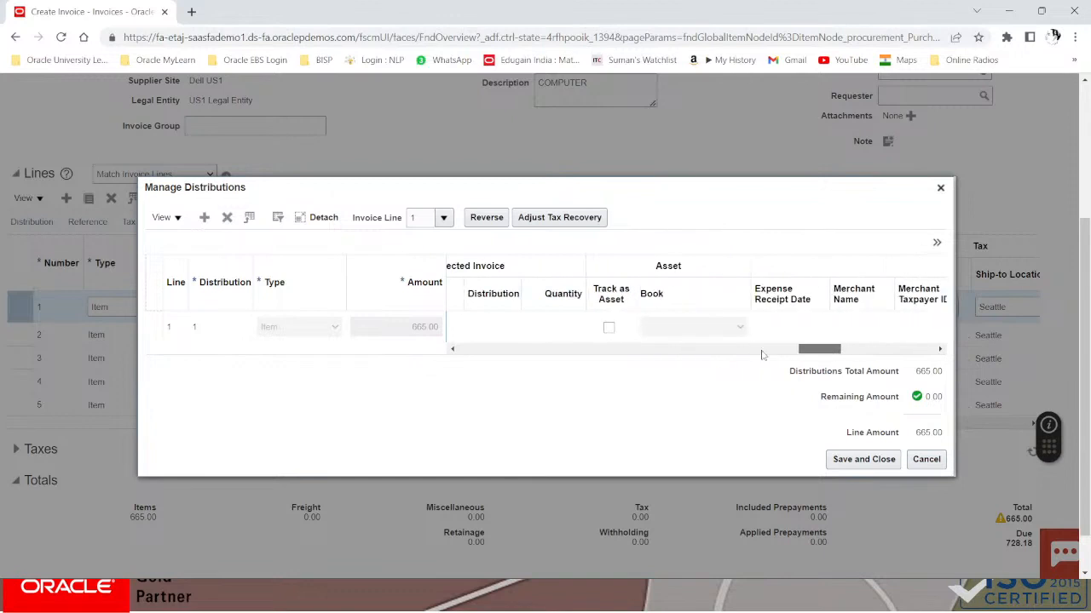
click(610, 327)
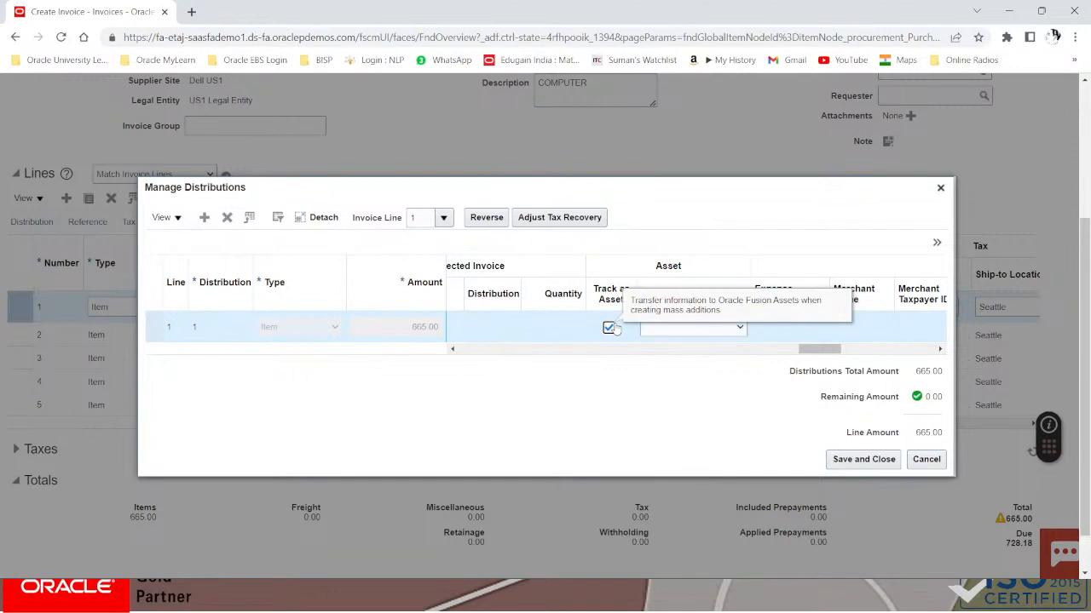
click(739, 328)
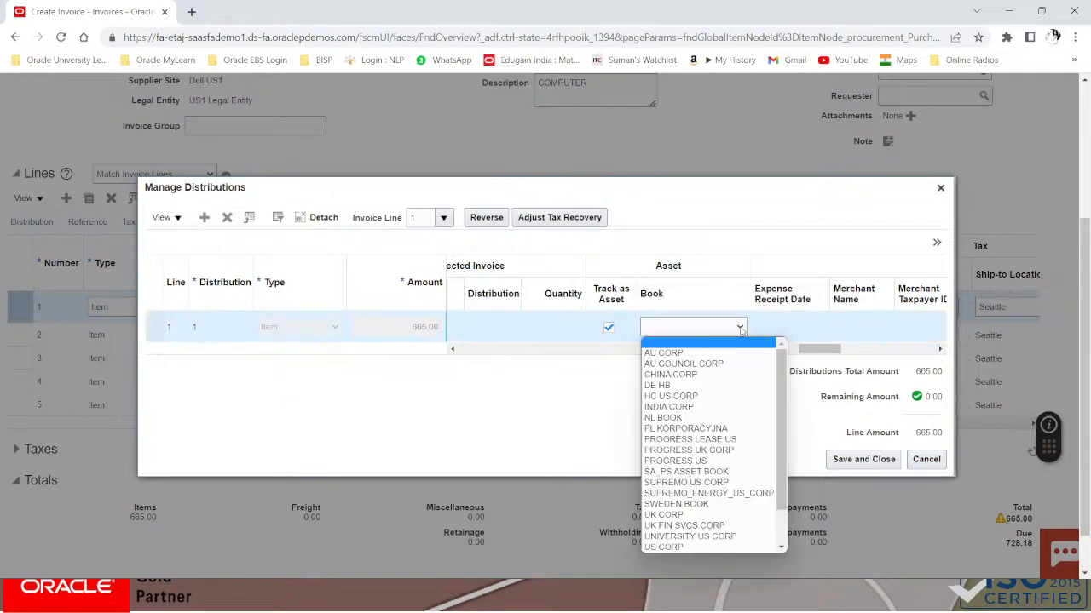
click(686, 546)
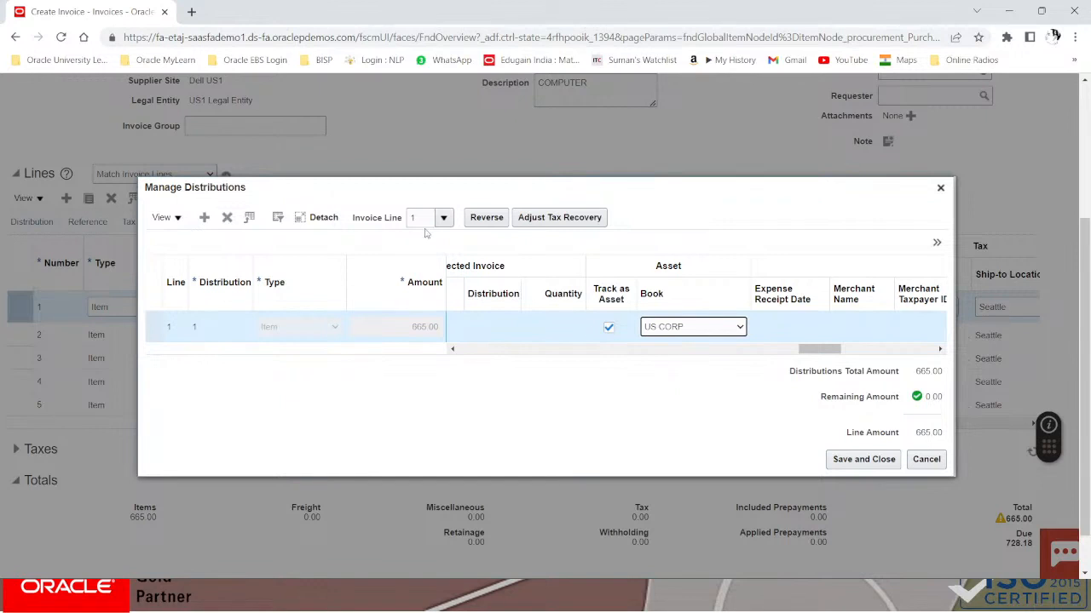
click(883, 466)
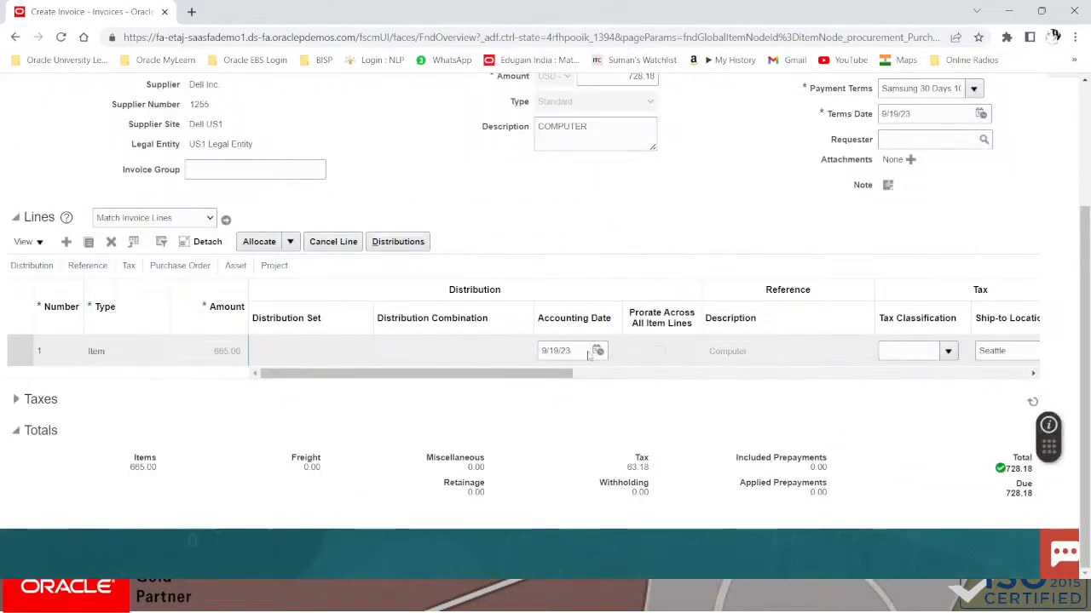
Enable Track as Asset on invoice line 1, assign it to the US CORP book, and save the invoice
click(235, 265)
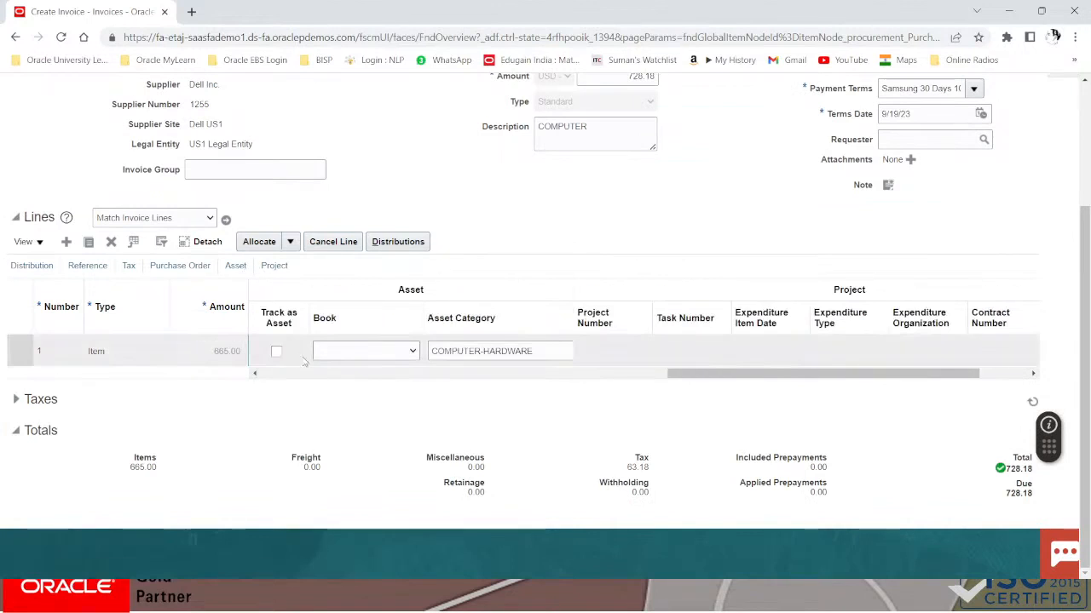
click(276, 351)
click(381, 360)
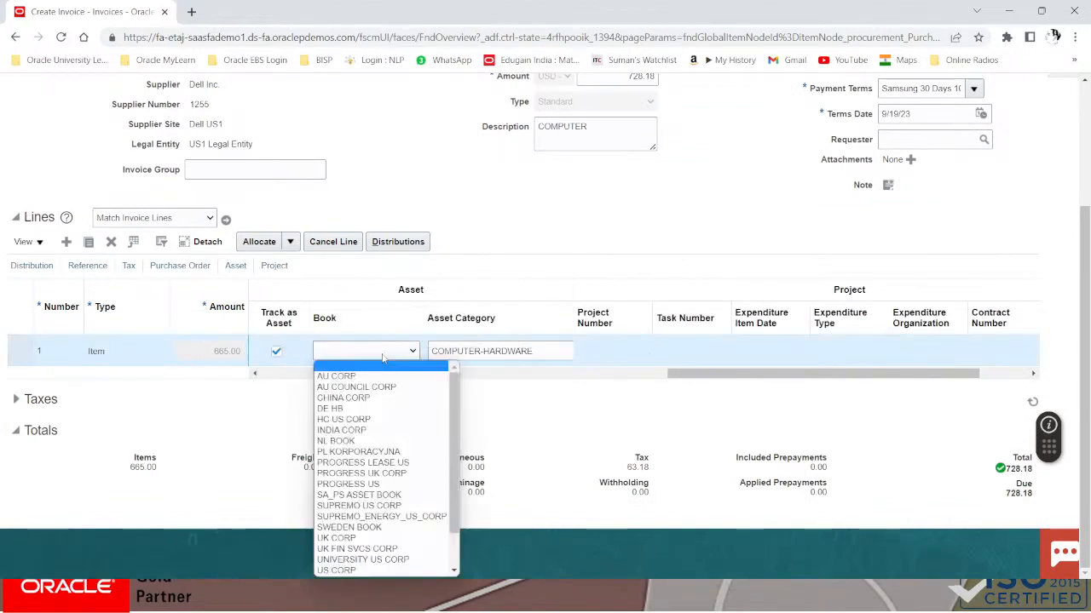
click(383, 361)
click(372, 361)
click(348, 576)
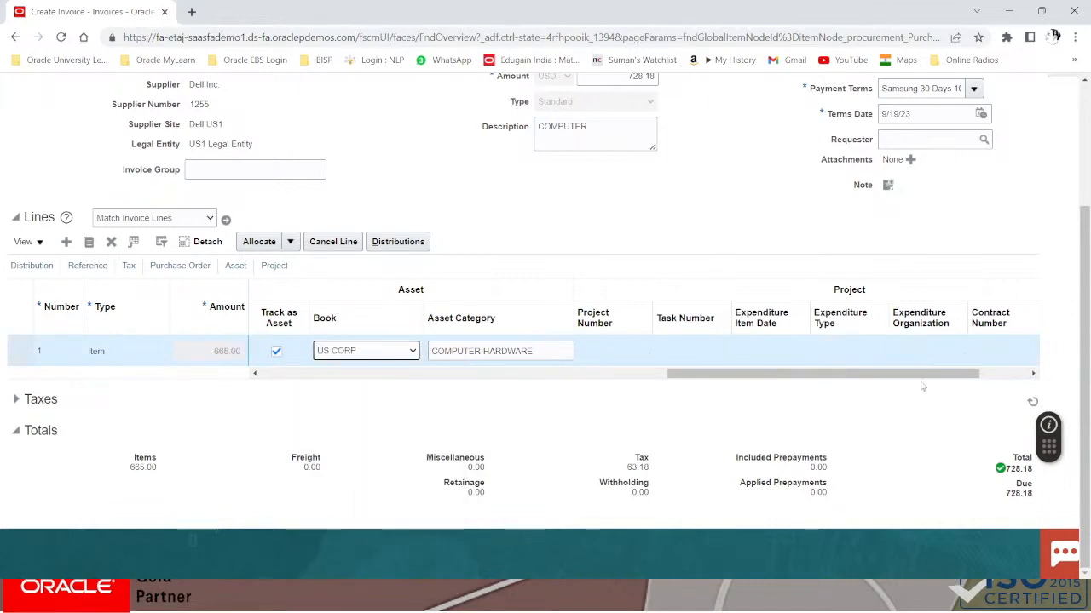
scroll(934, 399, up, 3)
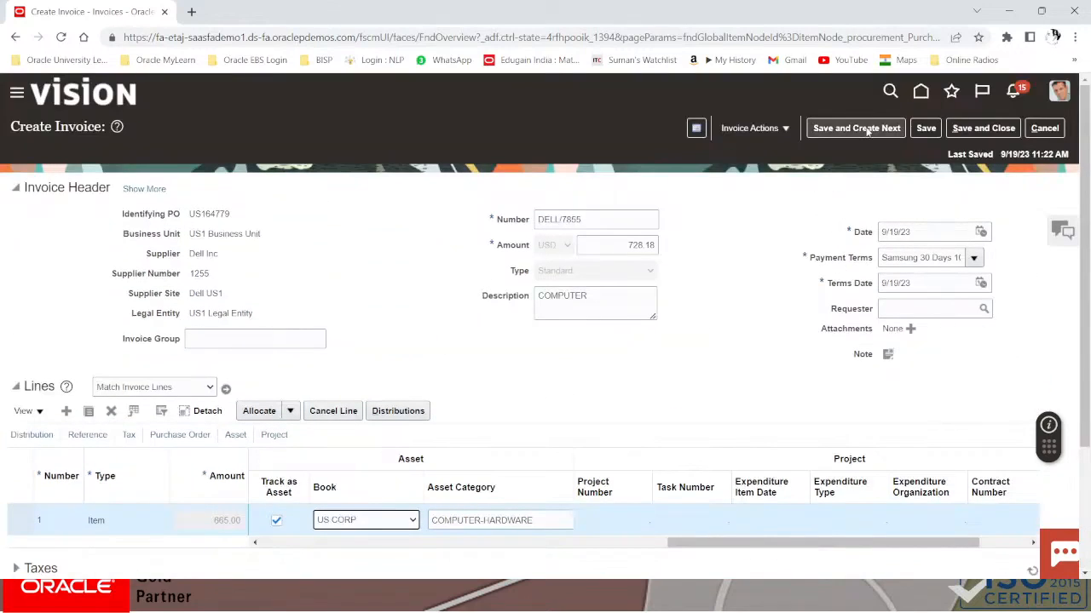
click(925, 128)
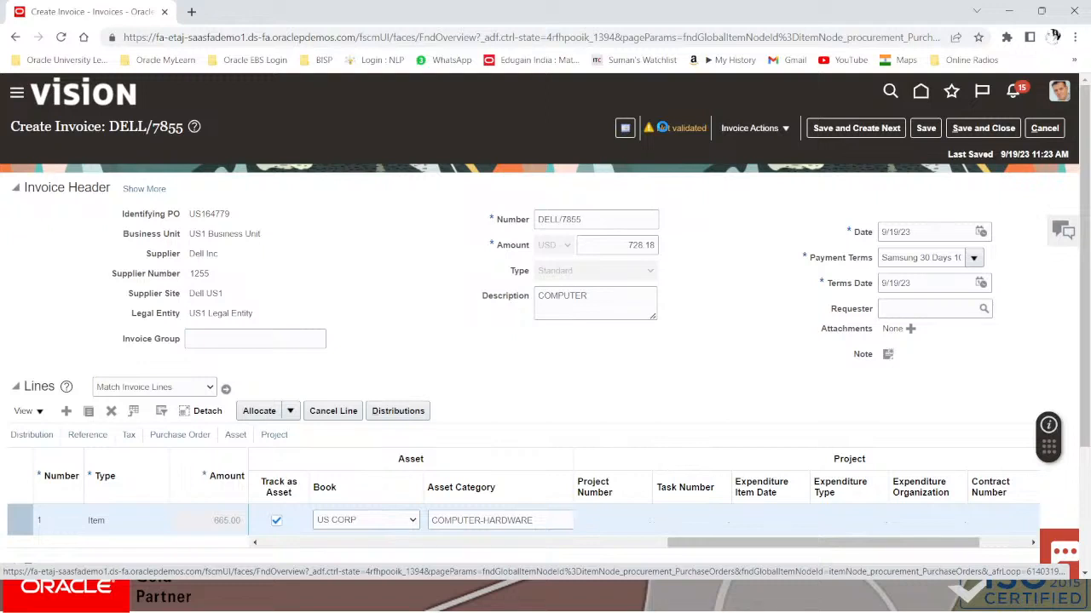
Review the status summary of invoice DELL/7855 and validate the invoice
click(662, 128)
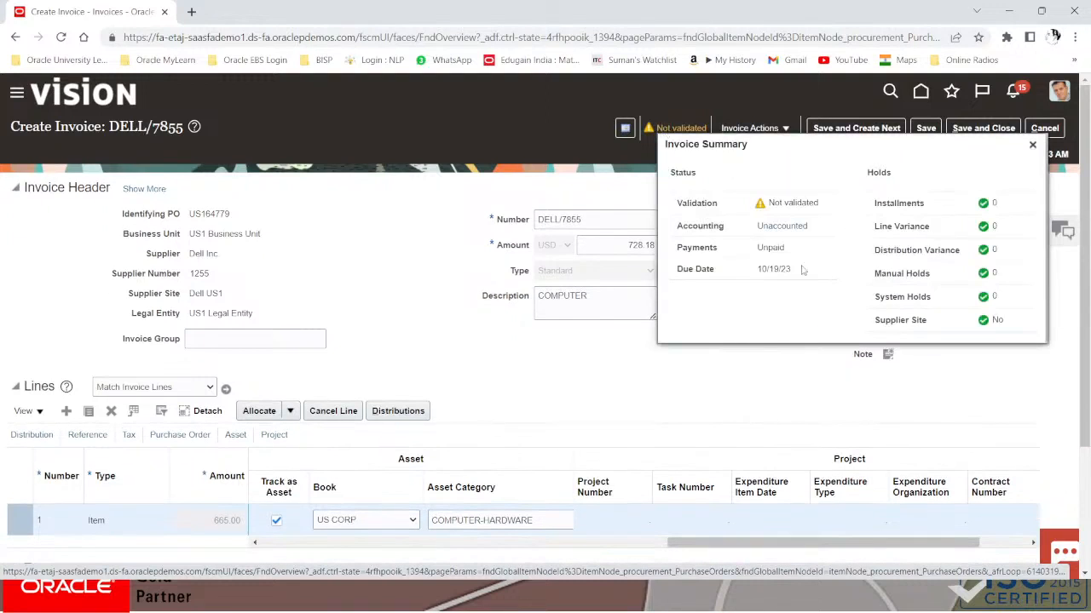
click(1033, 146)
click(765, 130)
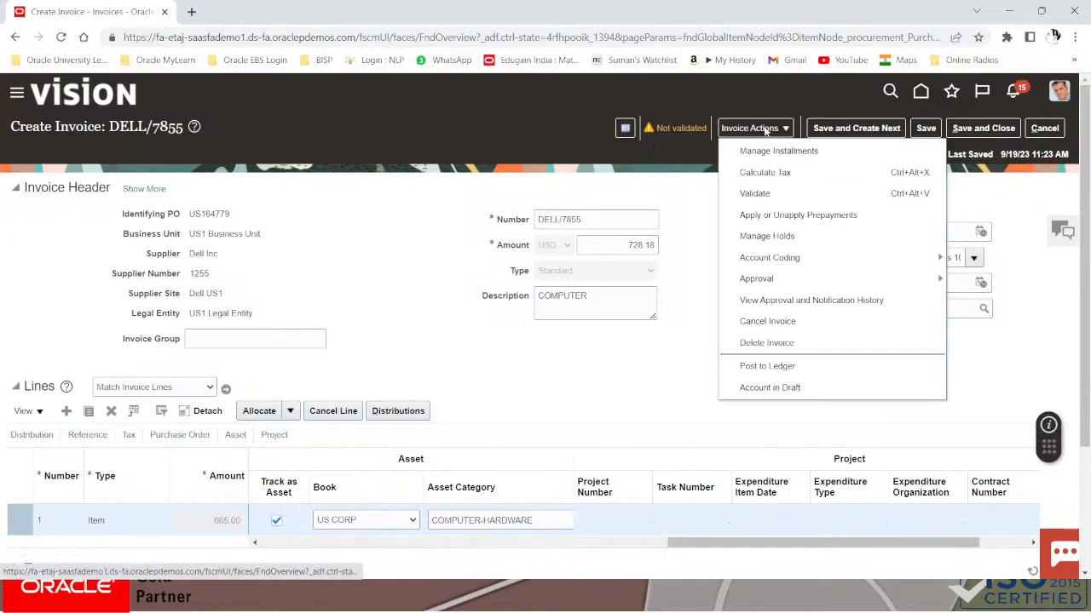
click(771, 192)
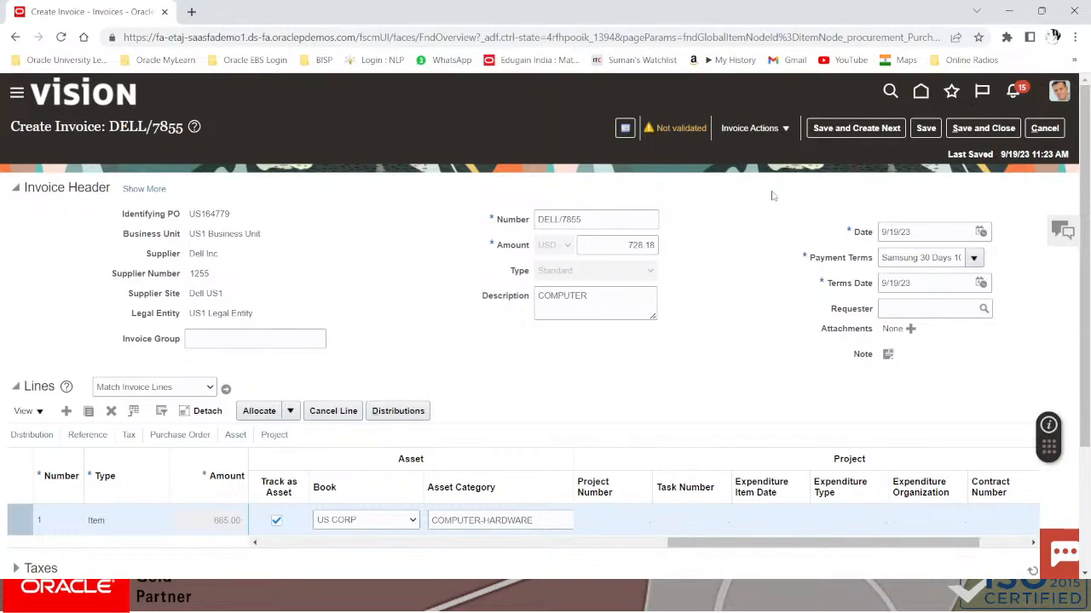
Post the validated invoice to the ledger and review its accounting lines
click(769, 129)
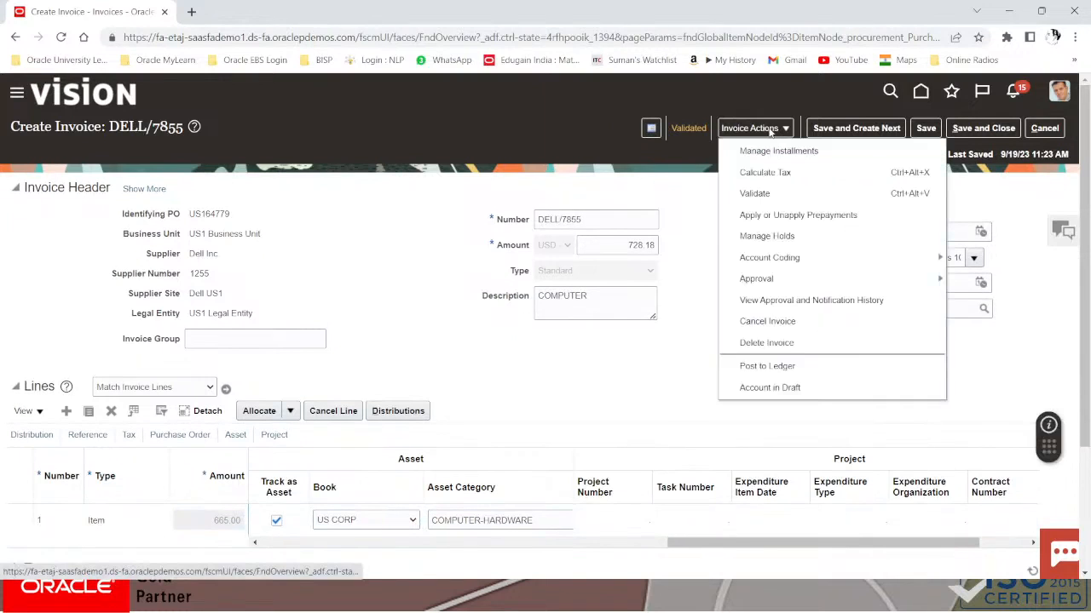
click(775, 367)
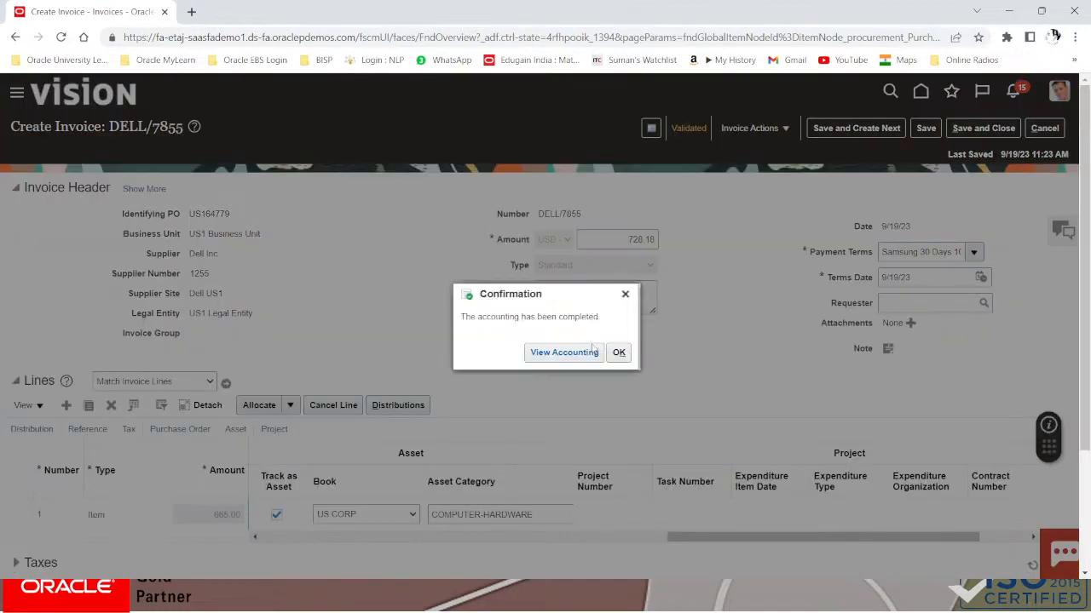
click(571, 353)
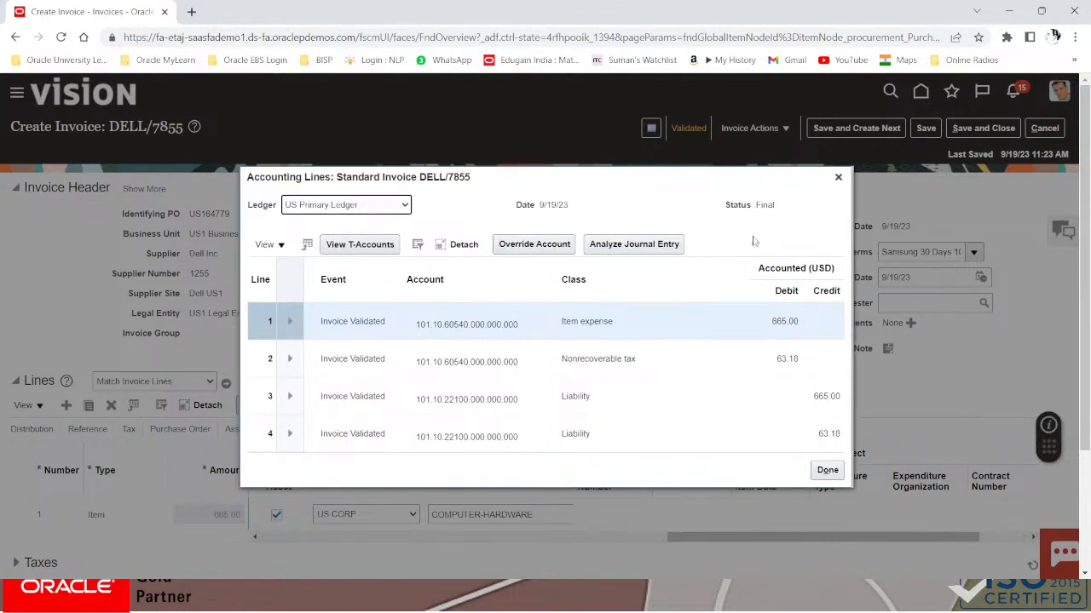
click(838, 178)
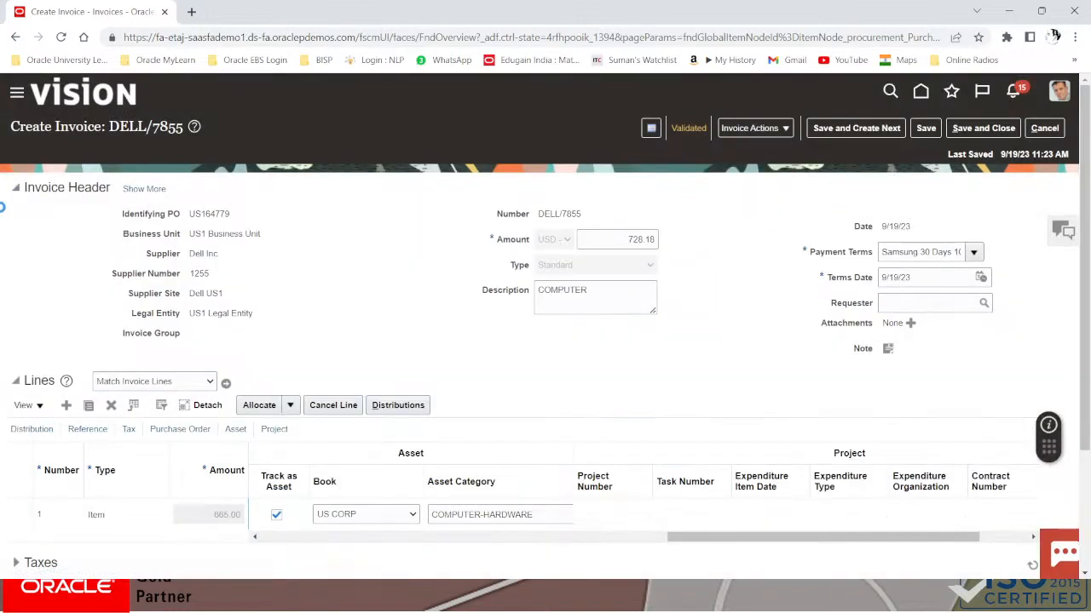
Go to the Scheduled Processes page under Tools
click(17, 95)
scroll(220, 381, down, 8)
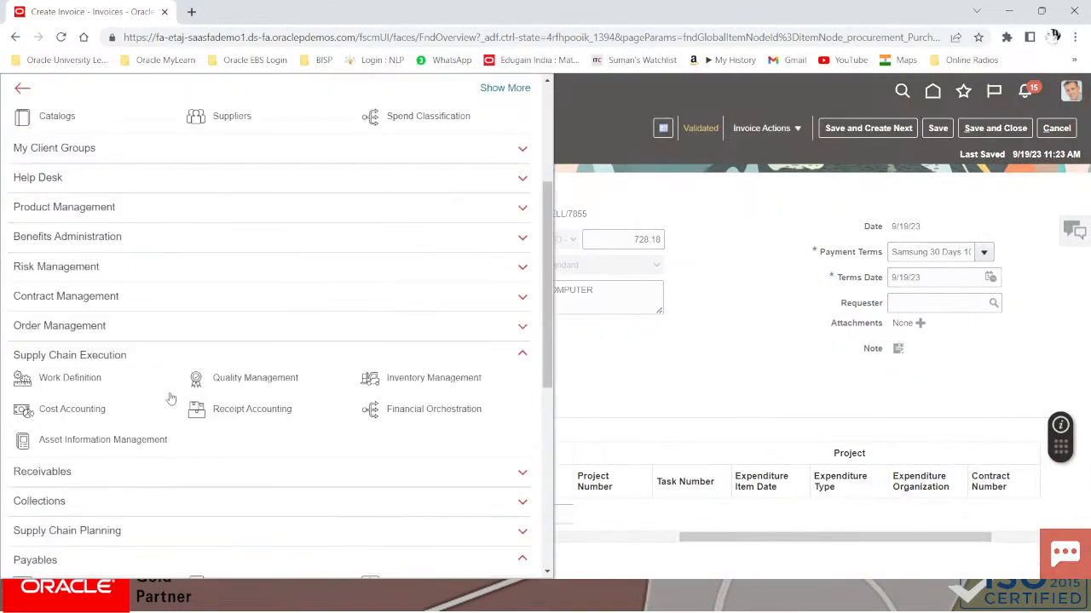
scroll(124, 333, down, 2)
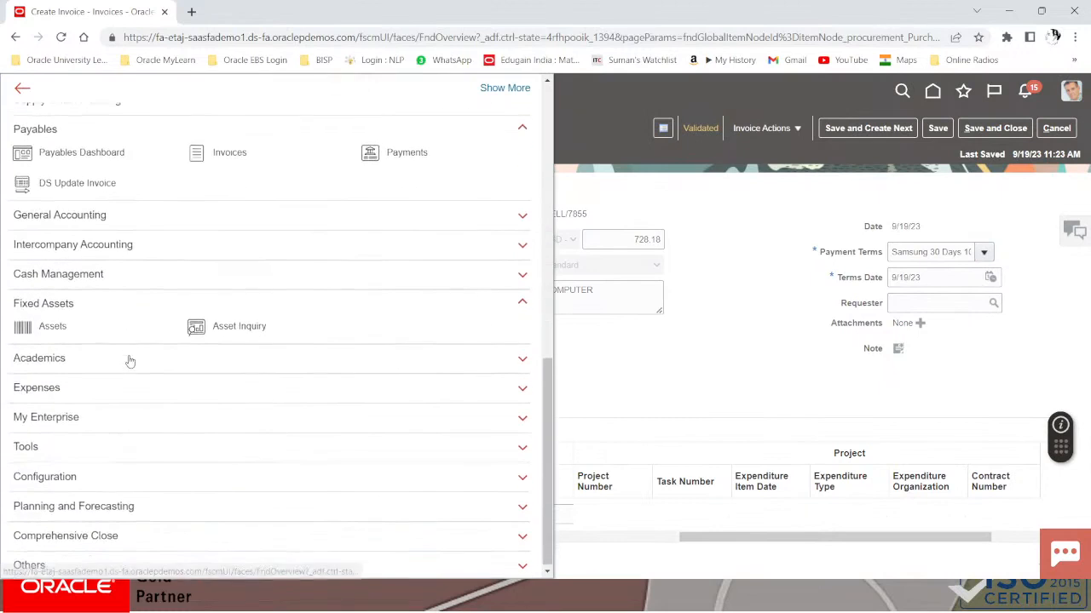
click(87, 450)
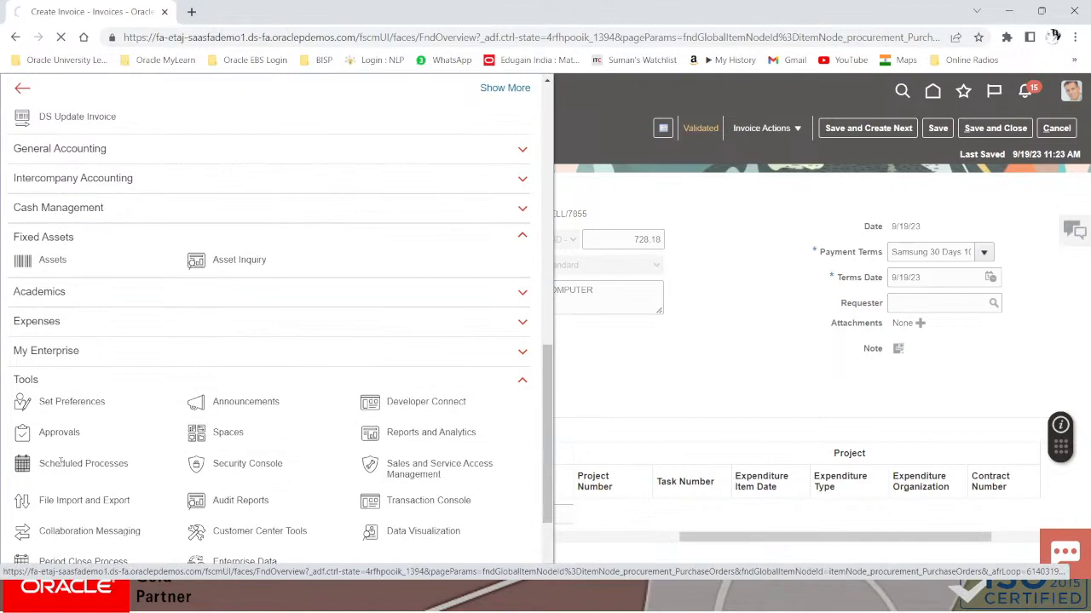
click(97, 454)
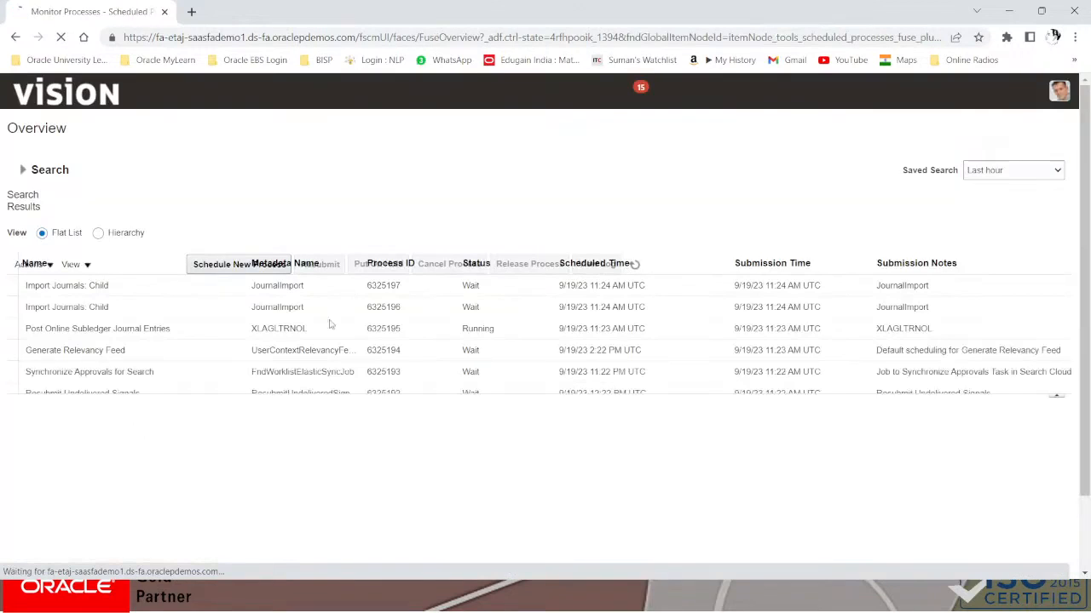
Show the scheduled processes as a hierarchy and refresh the list to check the progress of the invoice posting jobs
click(98, 233)
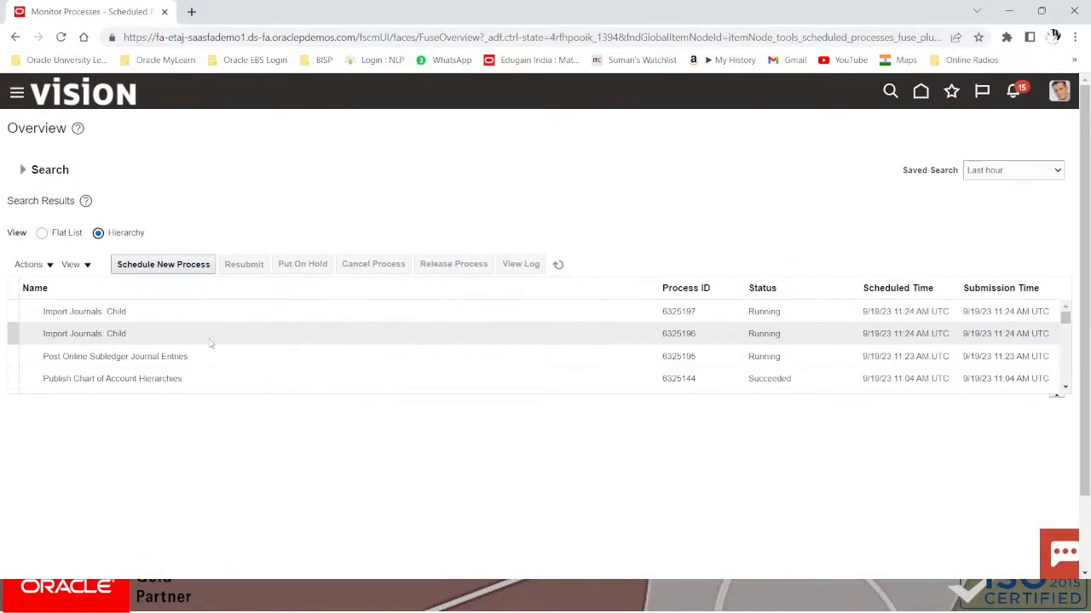
scroll(175, 358, down, 3)
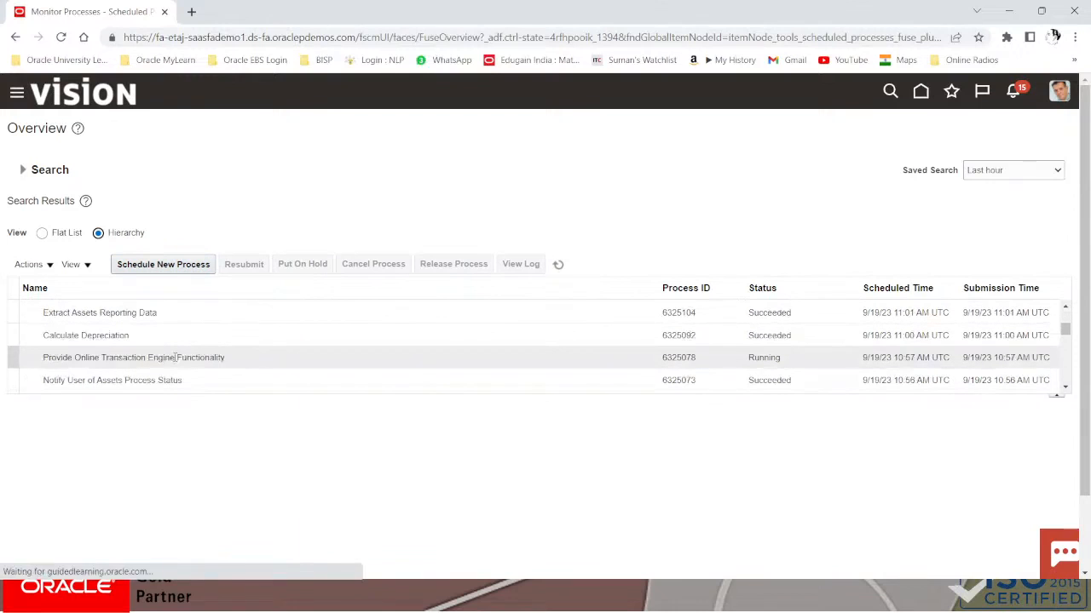
scroll(175, 358, up, 3)
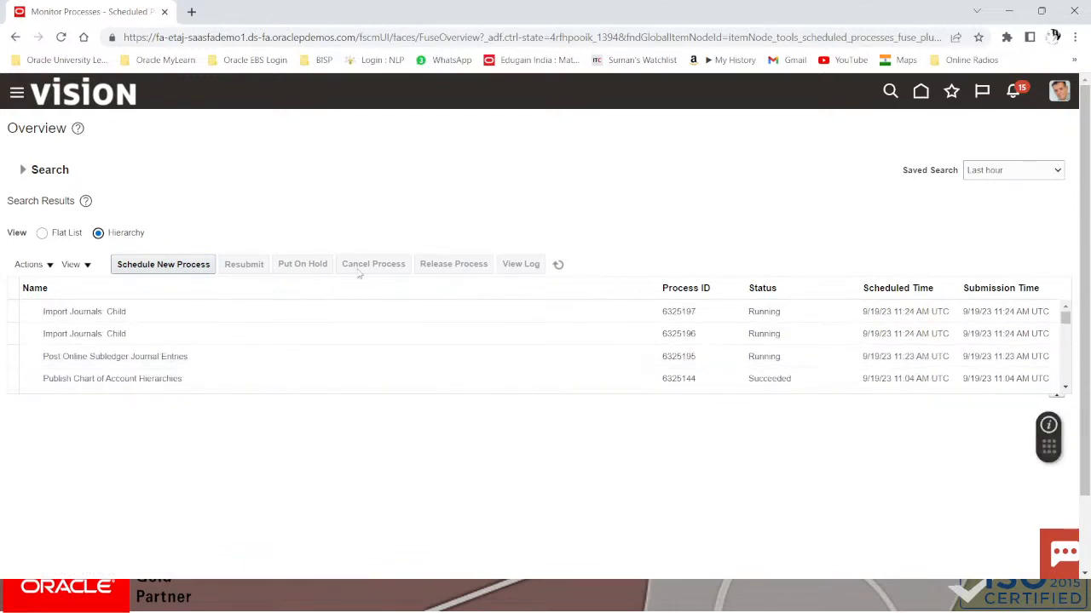
double_click(562, 265)
double_click(562, 265)
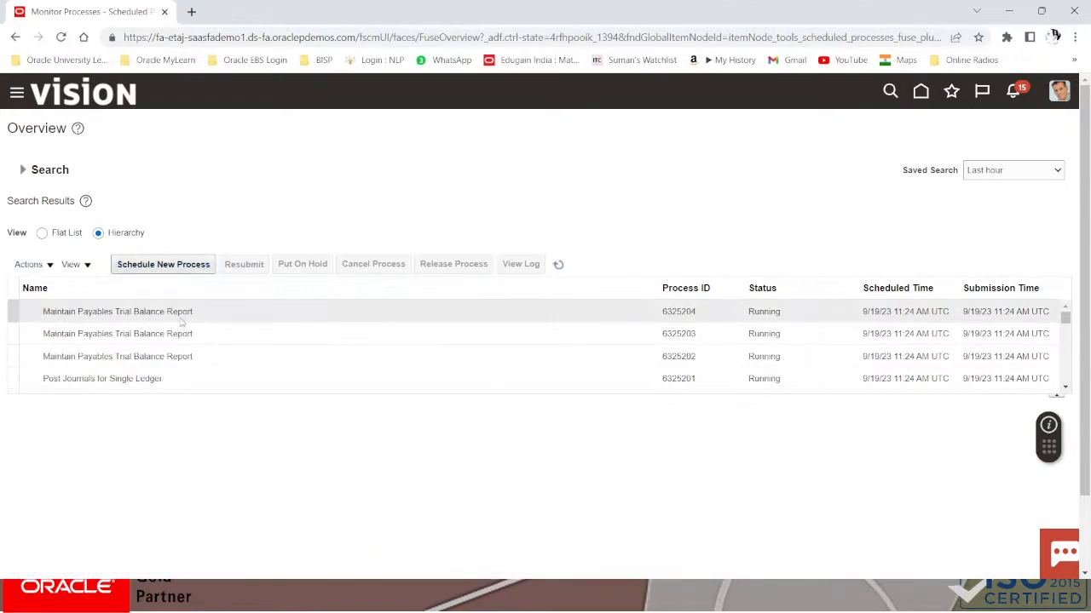
click(559, 266)
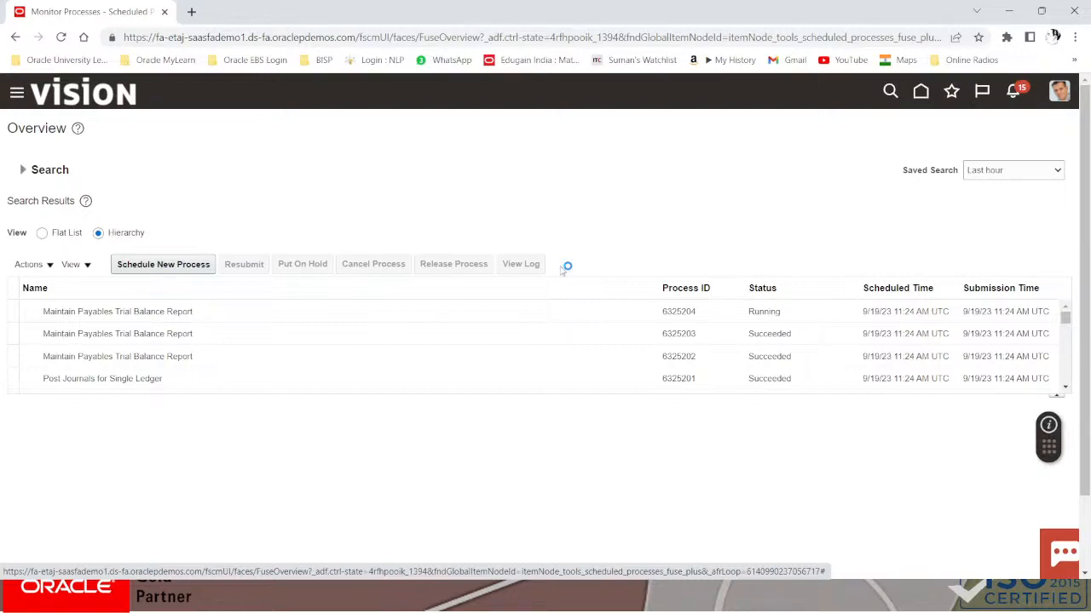
Start scheduling a new job, choosing the Create Mass Additions process
click(176, 260)
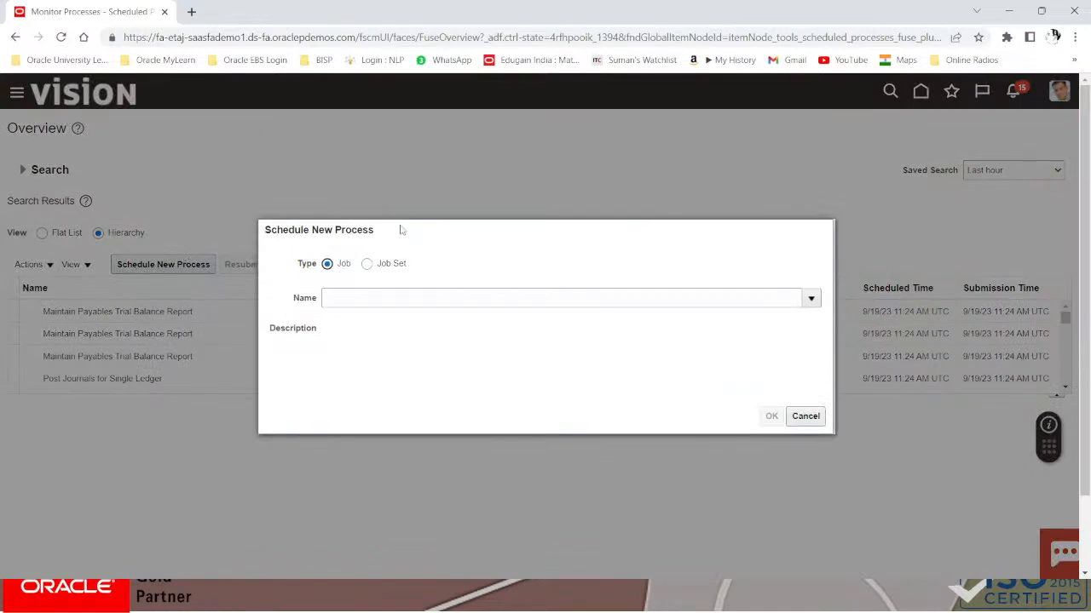
click(347, 296)
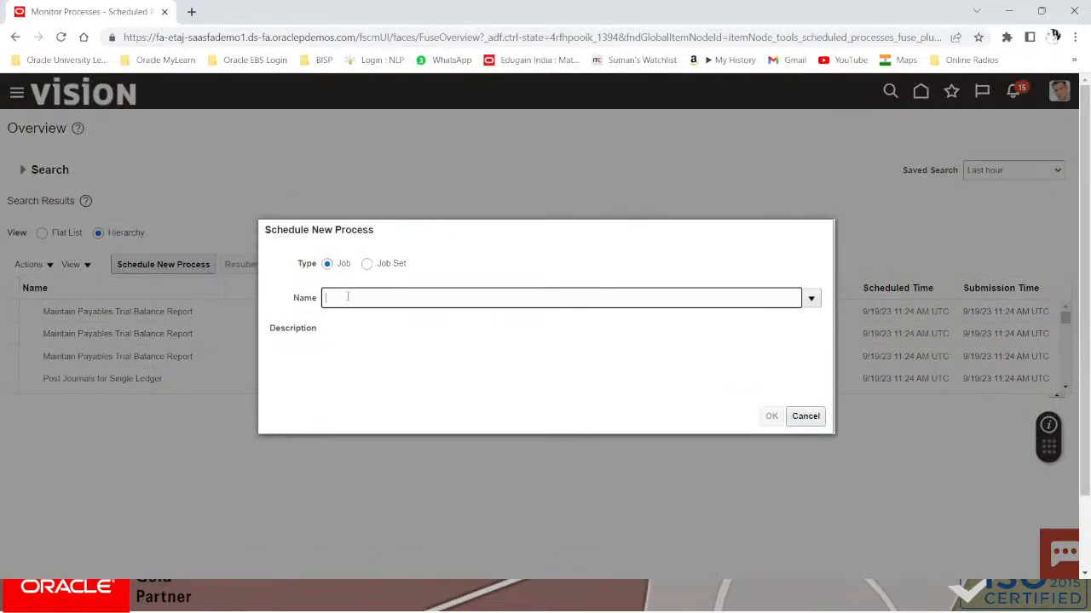
text(MAS)
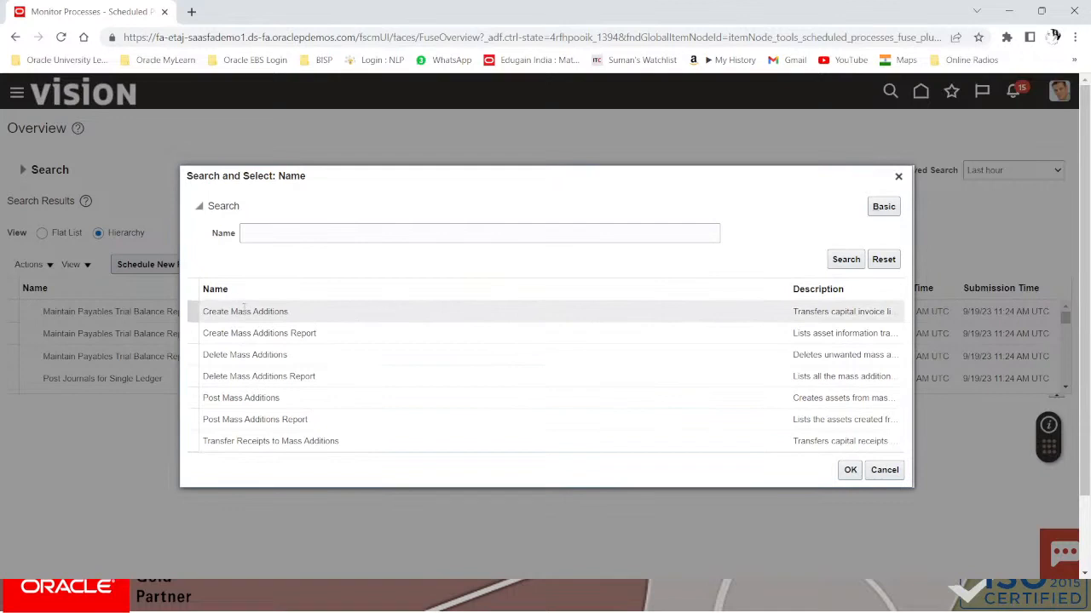
click(244, 311)
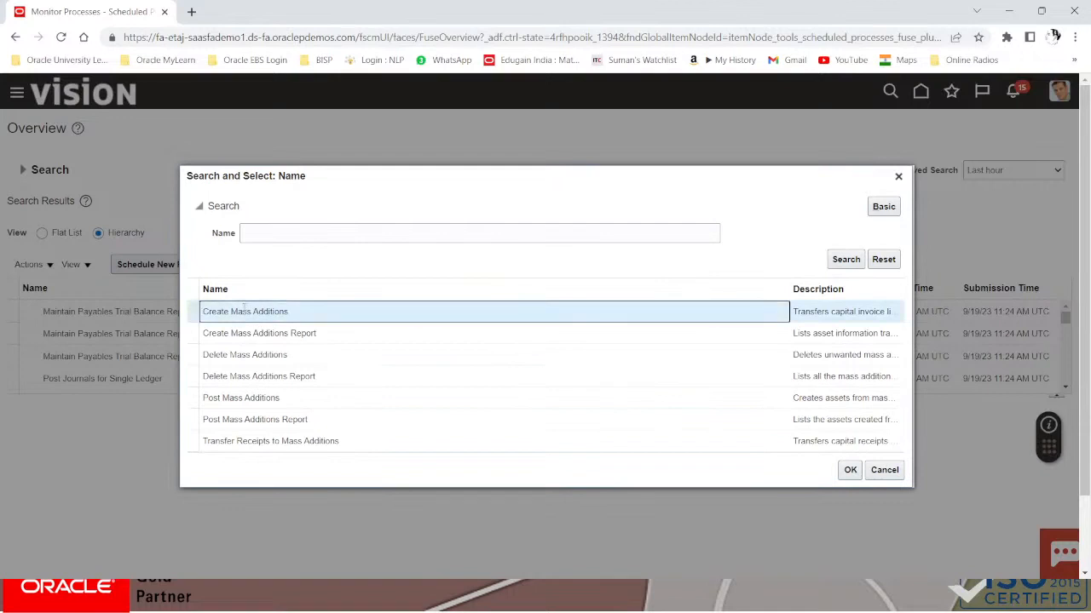
click(848, 471)
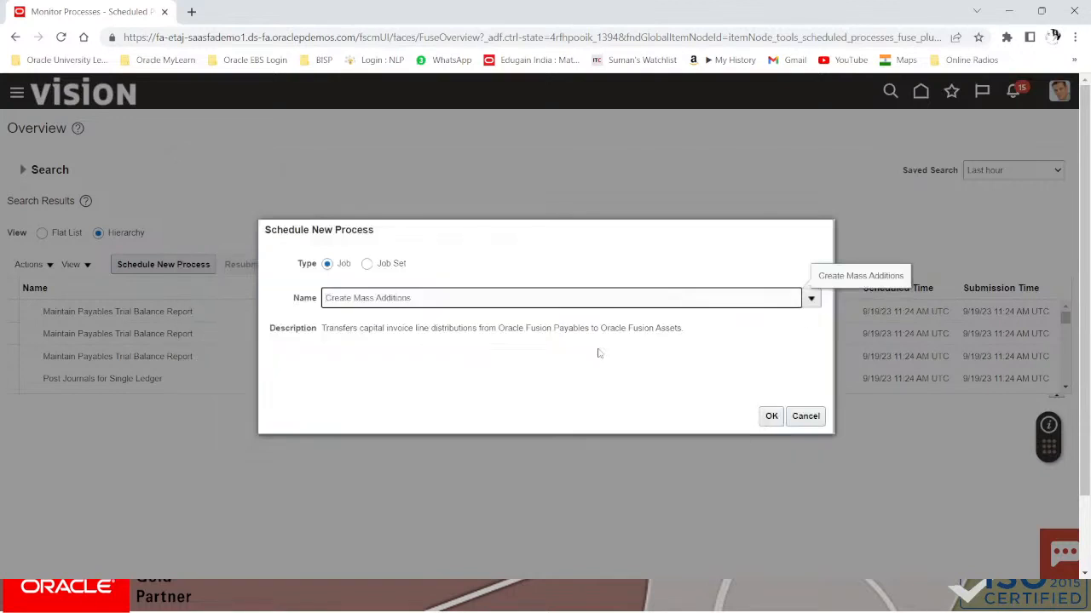
click(771, 417)
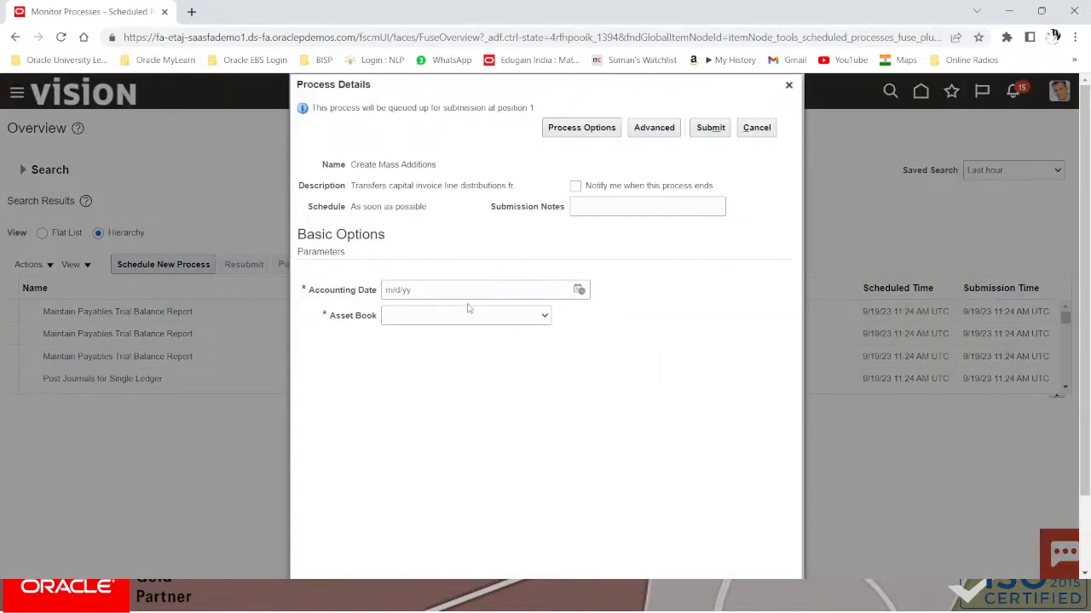
Set the accounting date to 9/19/23 and the asset book to US CORP, and submit the Create Mass Additions process
click(579, 290)
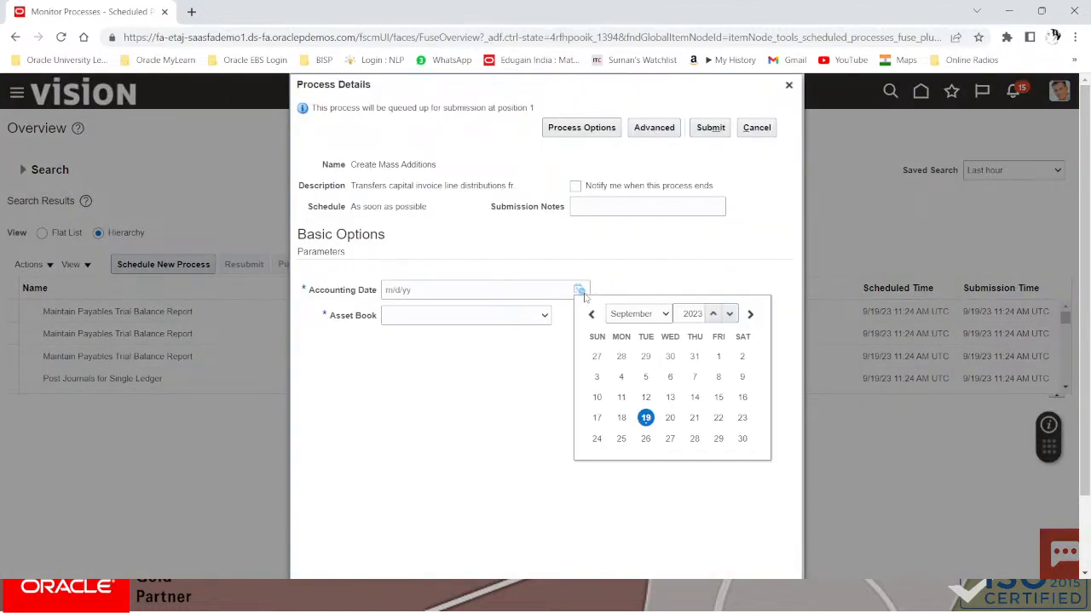
click(645, 418)
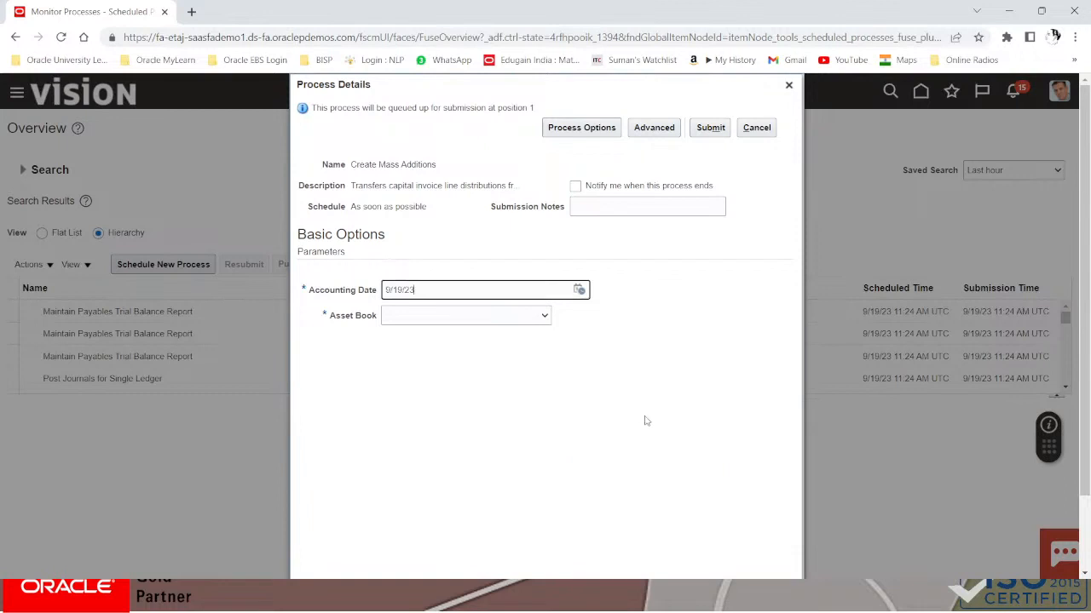
click(477, 319)
click(465, 536)
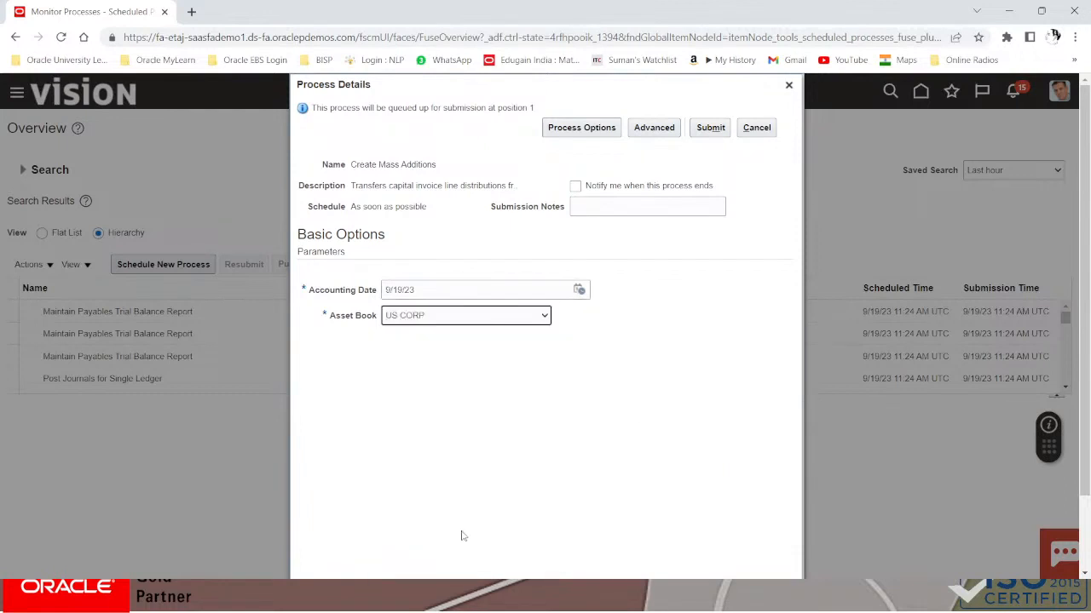
click(713, 129)
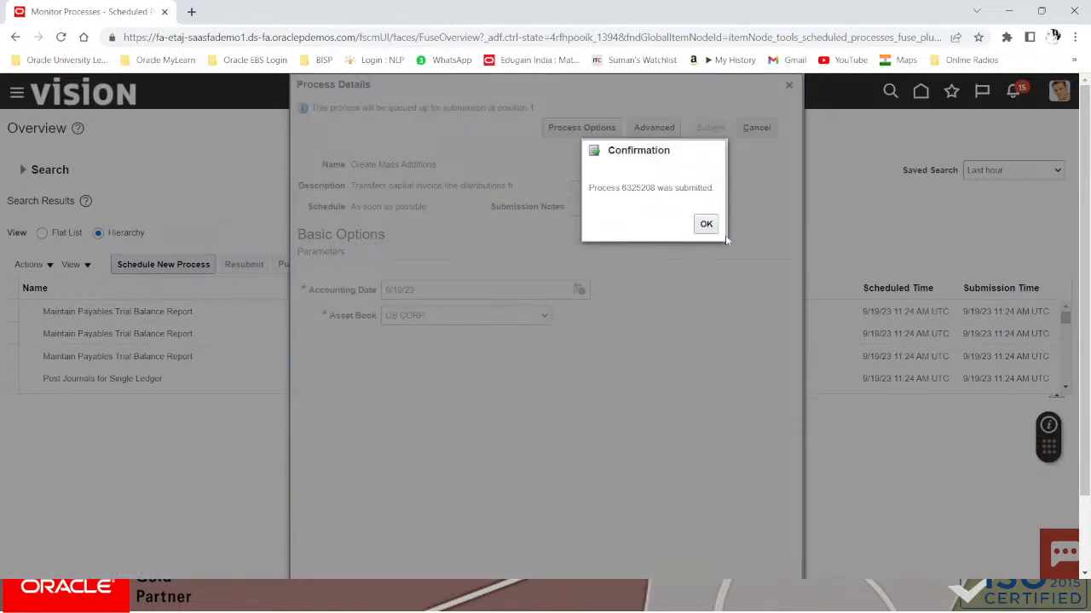
click(706, 225)
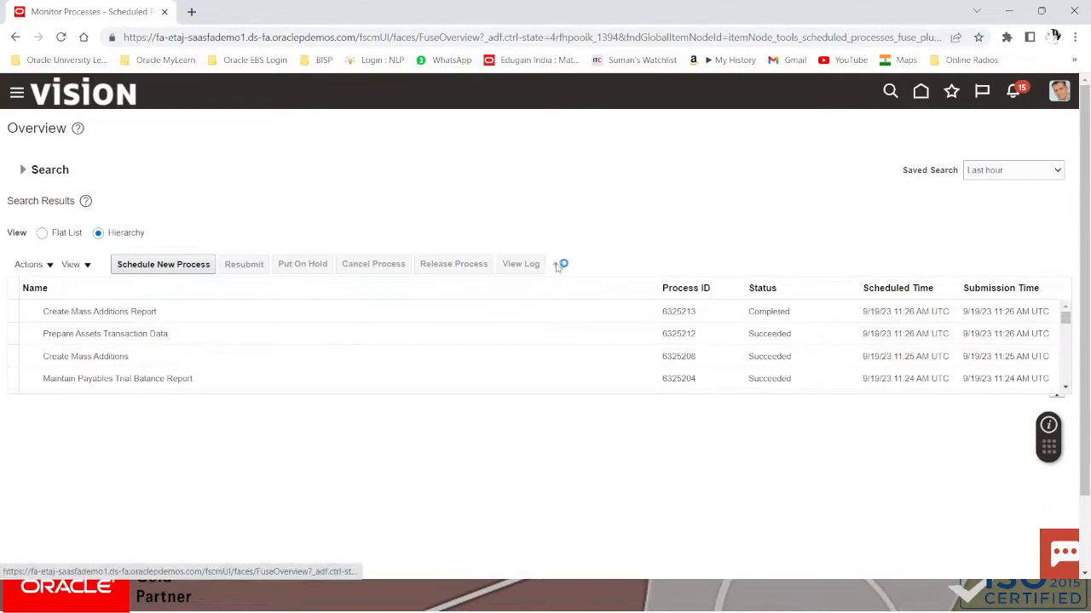
Refresh the process list and examine the details of the Create Mass Additions Report run
click(559, 266)
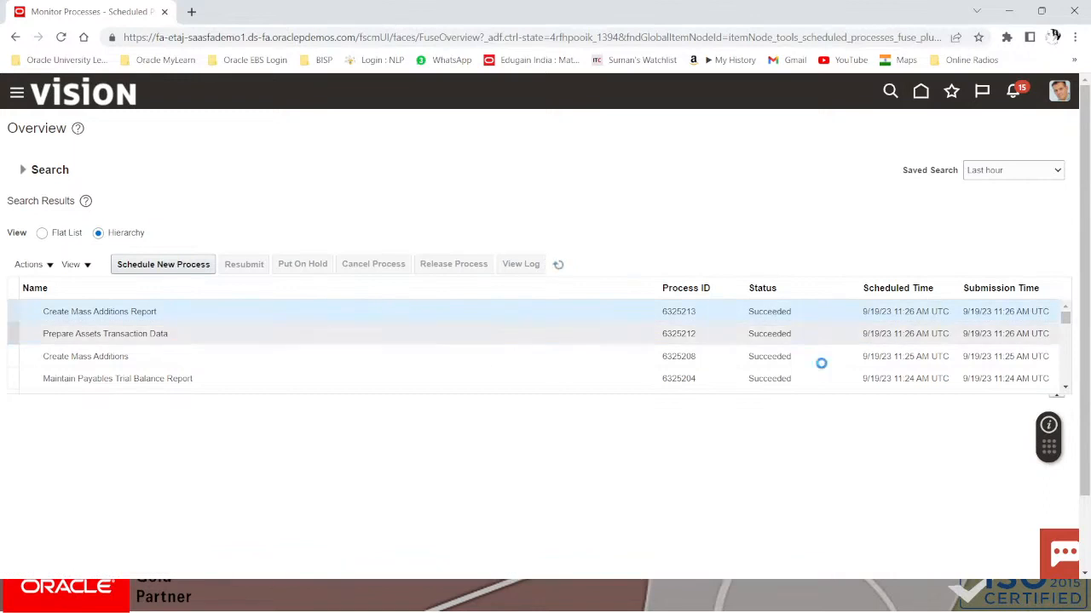
scroll(928, 380, down, 5)
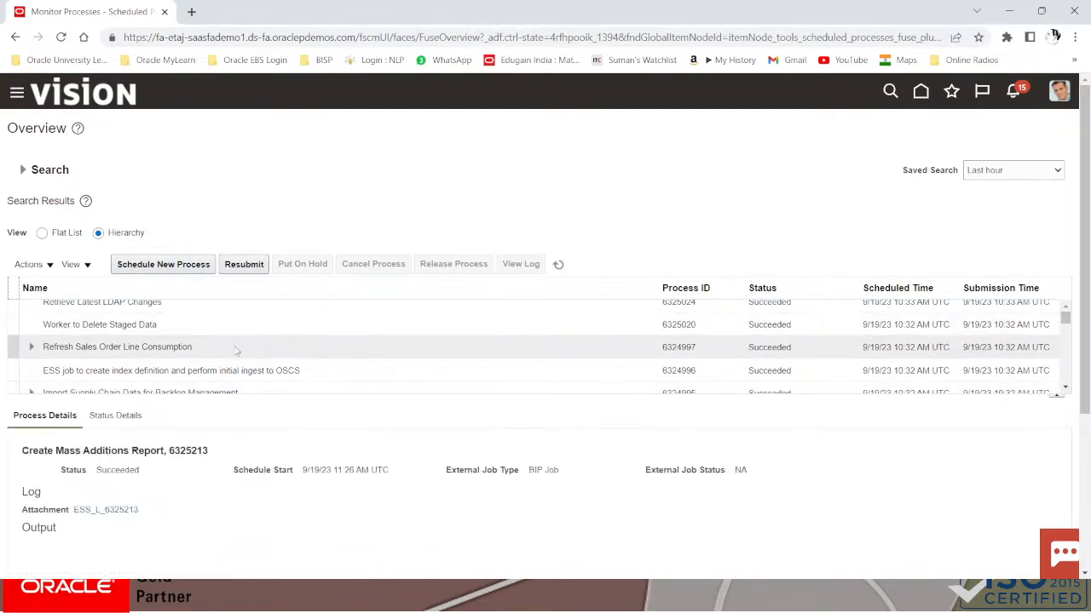
scroll(232, 350, up, 6)
scroll(228, 354, up, 2)
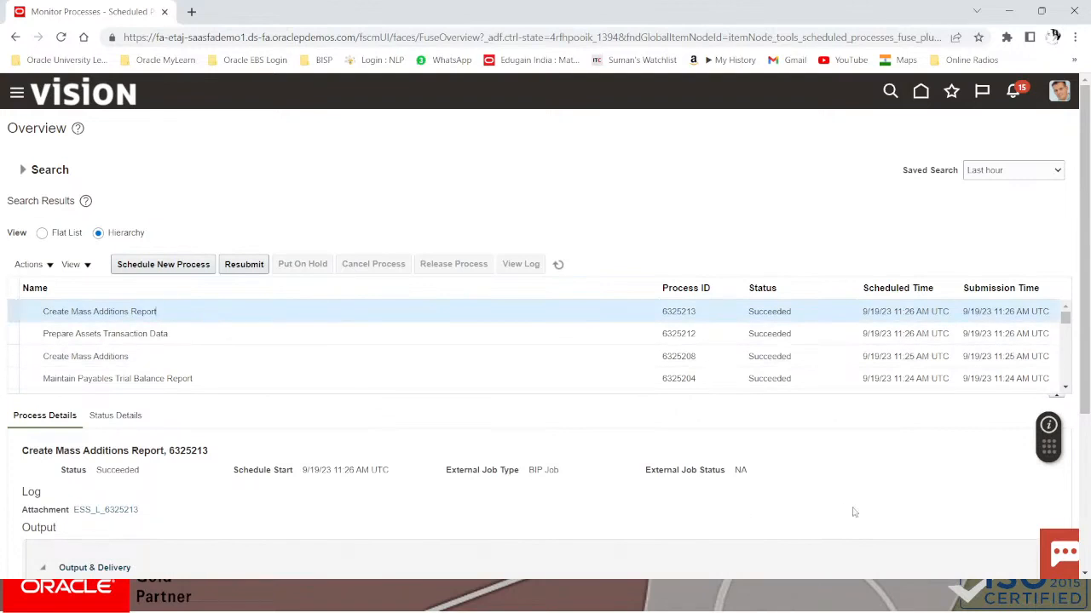
Republish the Create Mass Additions Report output and export it for viewing in a separate browser tab
drag(1087, 370, 1088, 466)
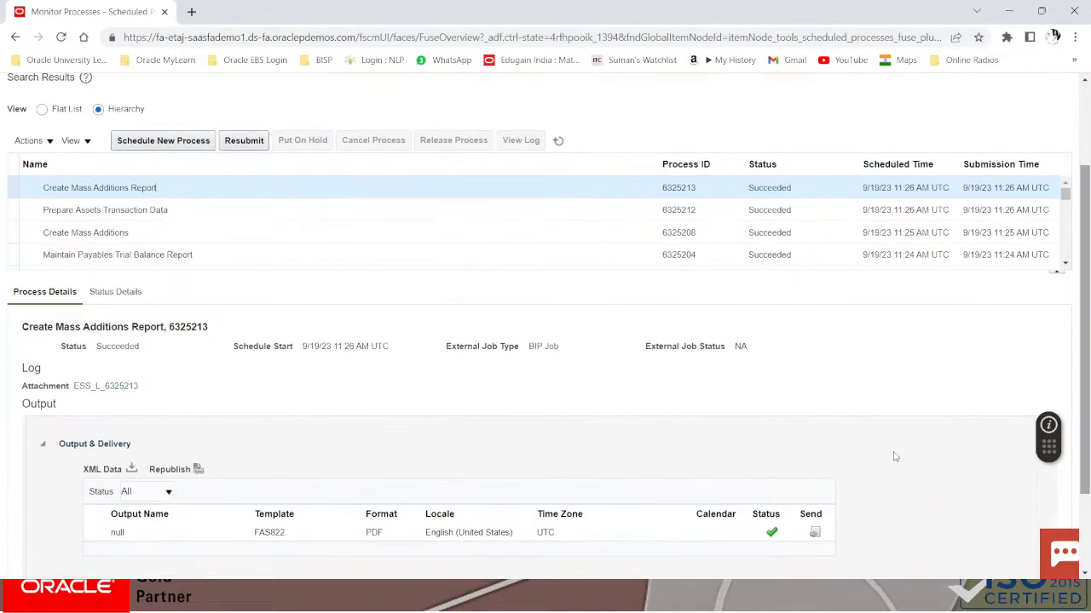
click(199, 470)
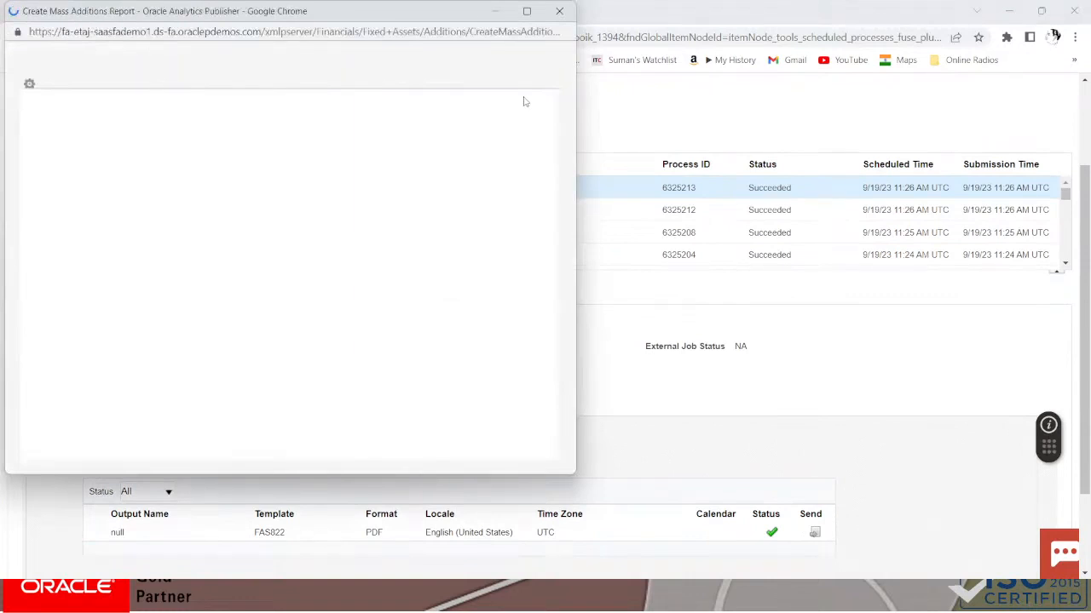
click(525, 94)
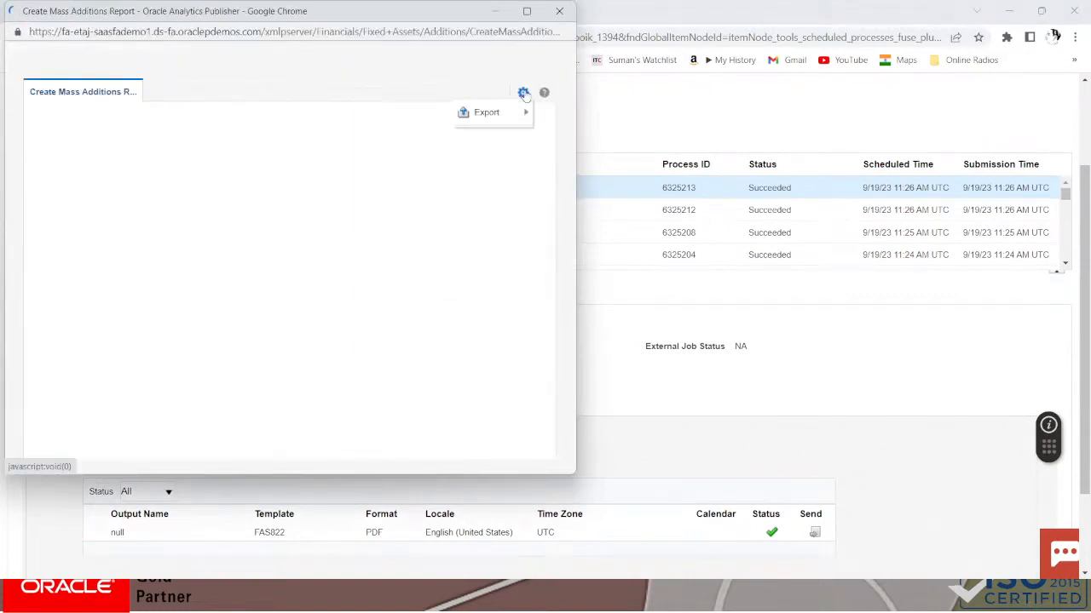
mouse_move(487, 110)
click(364, 113)
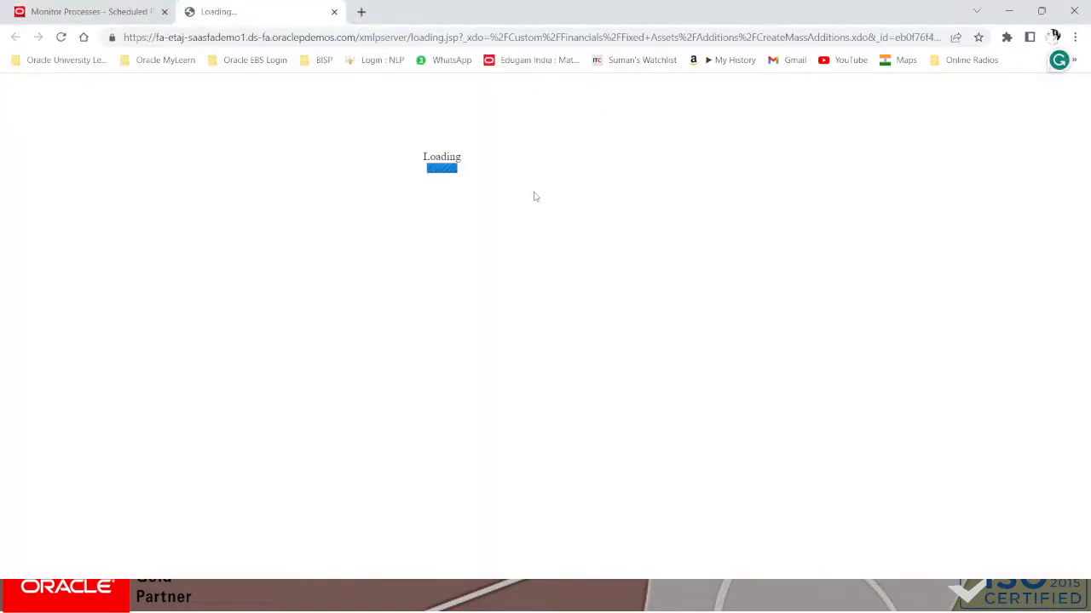
Read through the exported report's parameters, DELL/7855 invoice lines and cost totals, and close the report
scroll(525, 272, down, 5)
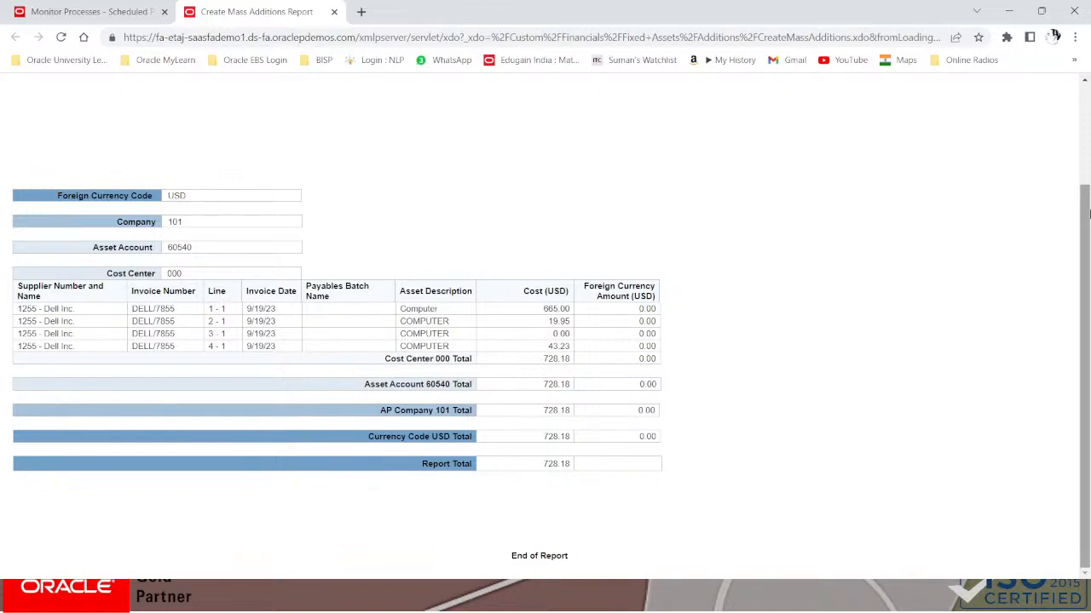
scroll(913, 357, up, 2)
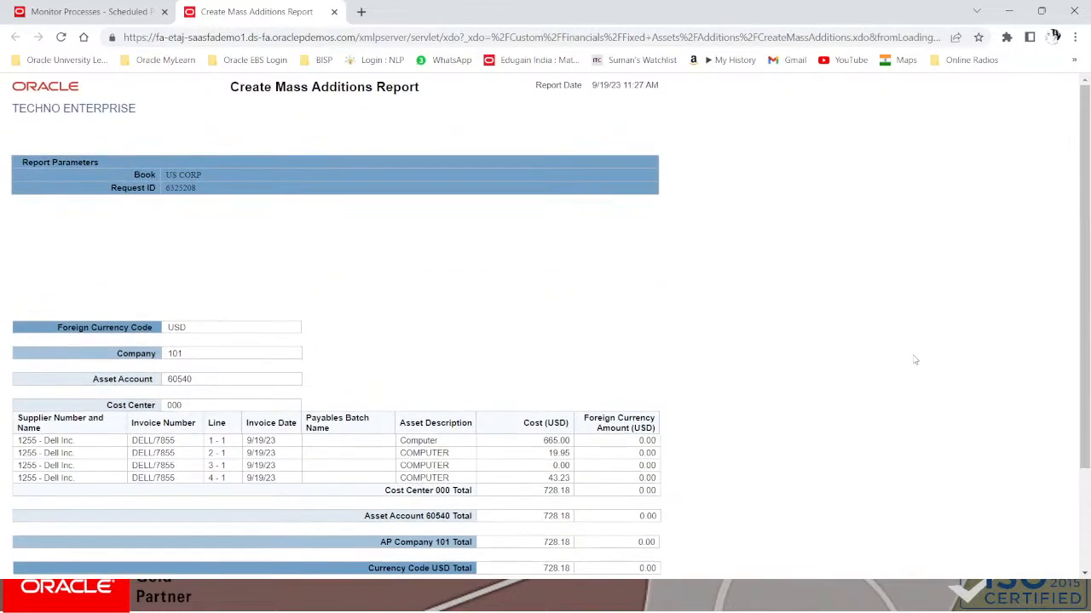
click(334, 11)
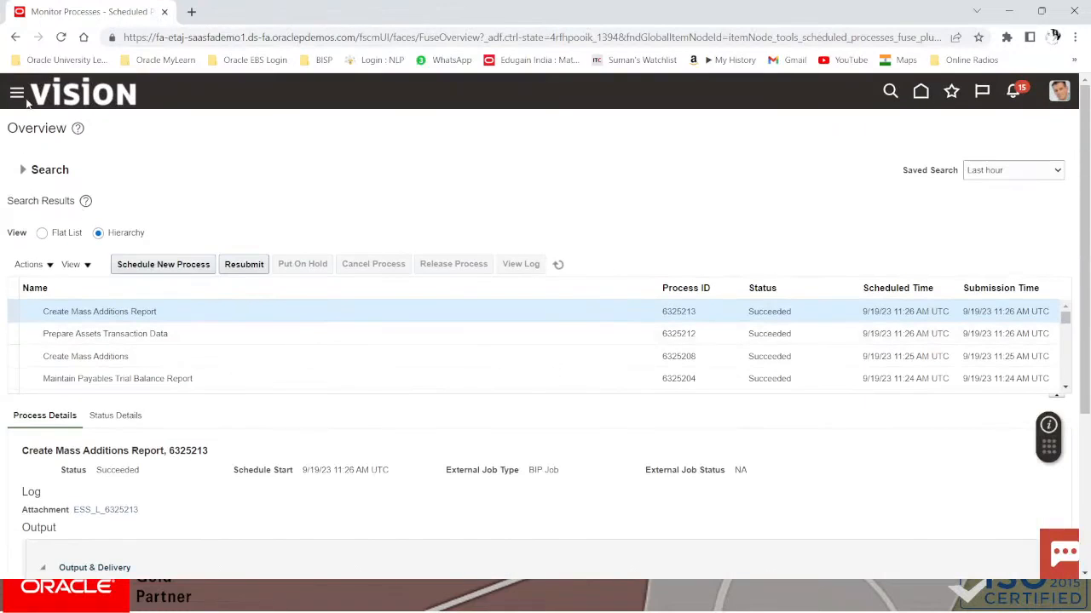
Go to the Assets work area under Fixed Assets
click(17, 94)
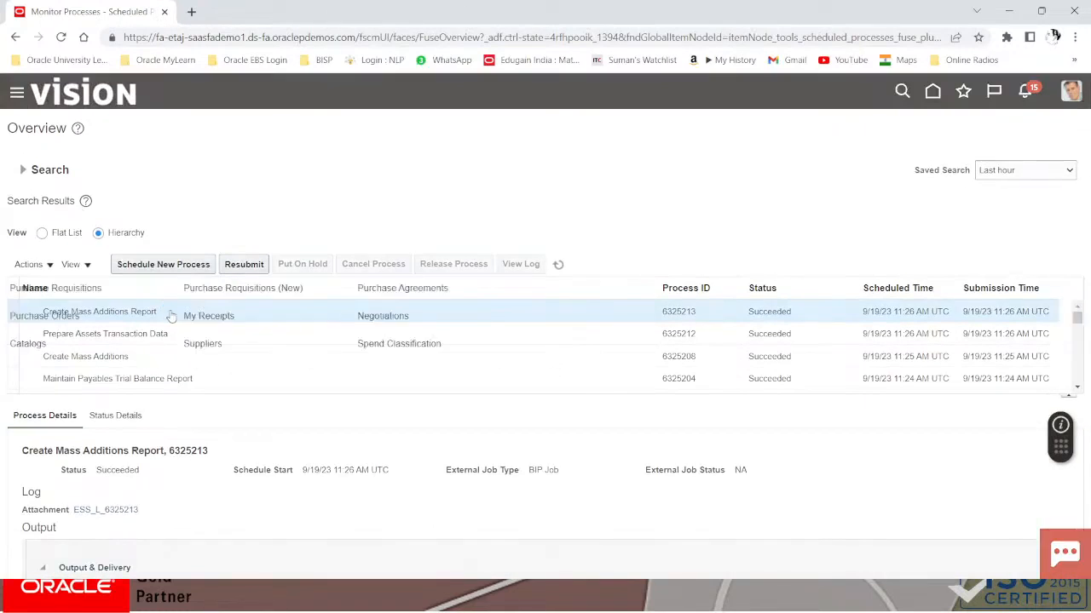
scroll(171, 314, down, 1)
scroll(172, 315, down, 4)
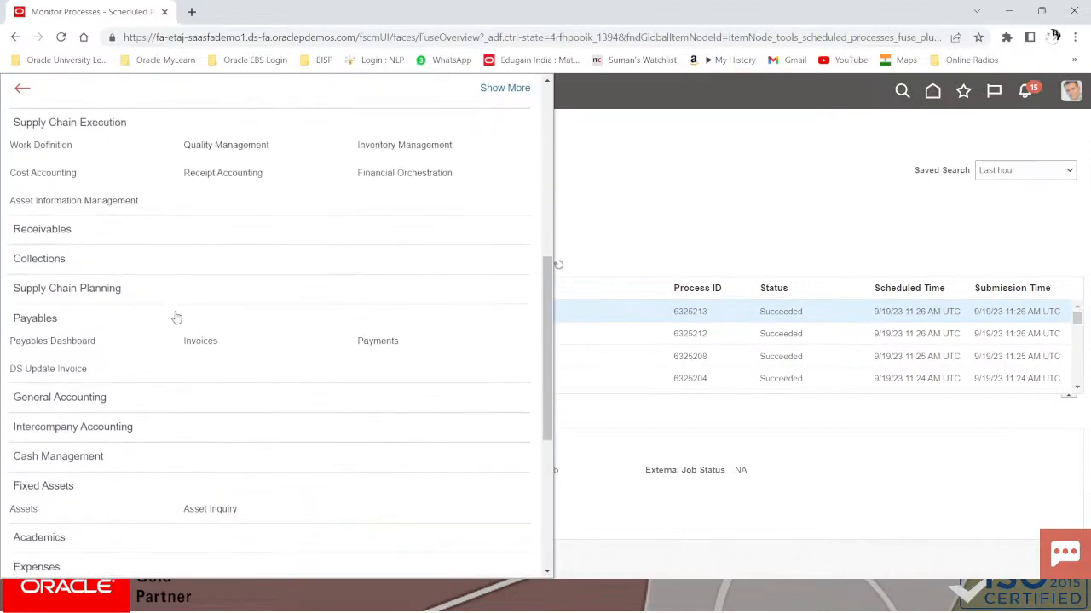
scroll(59, 407, down, 2)
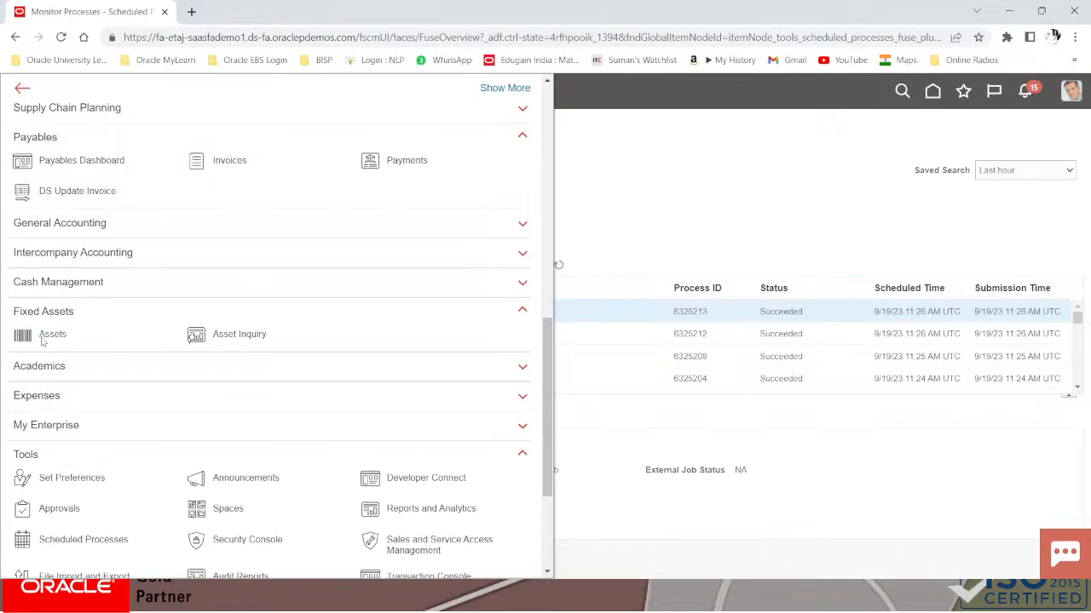
click(53, 334)
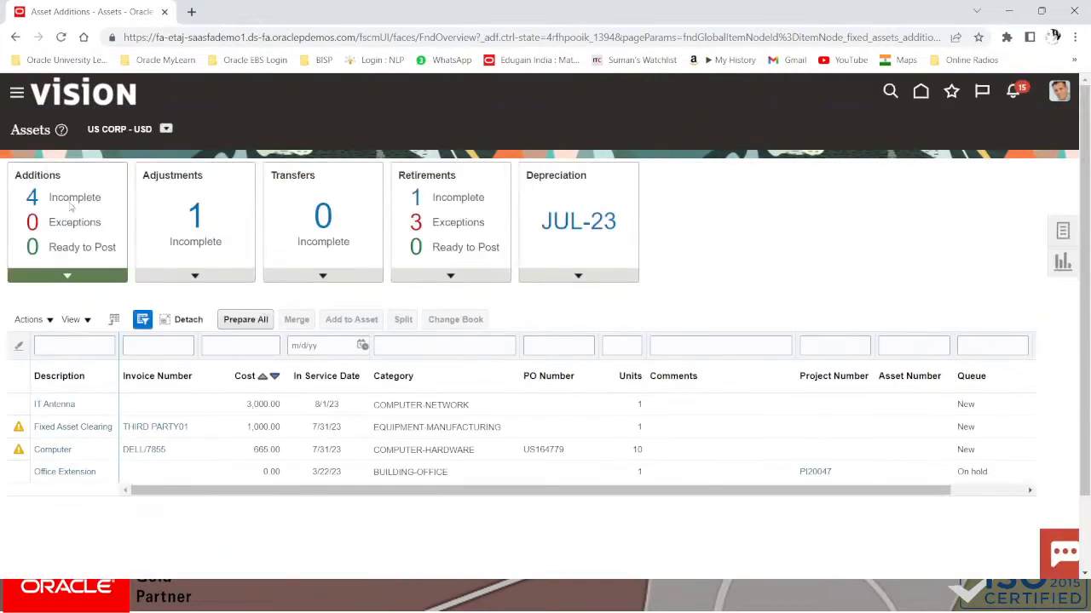
List the incomplete additions and open the Computer source line of invoice DELL/7855 for editing
click(71, 196)
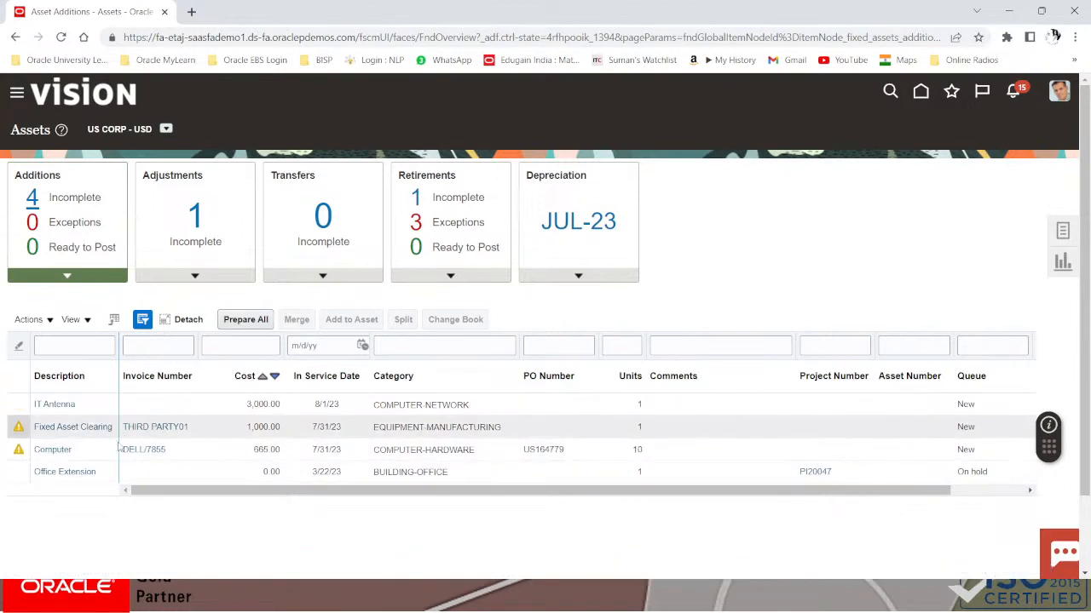
click(65, 453)
click(64, 452)
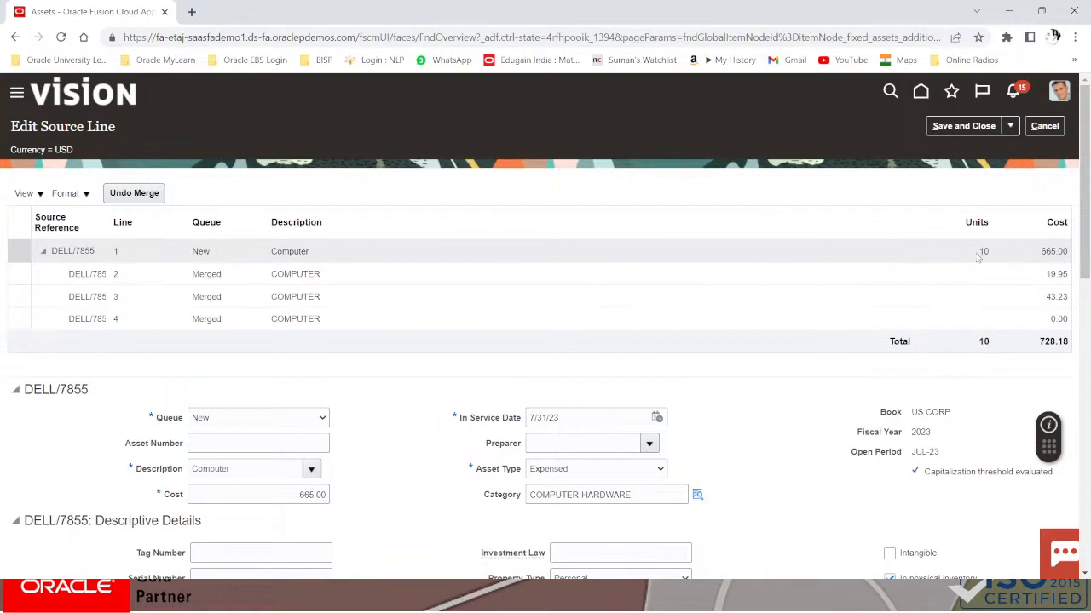
Set the queue of the DELL/7855 source line to Post
scroll(981, 255, down, 2)
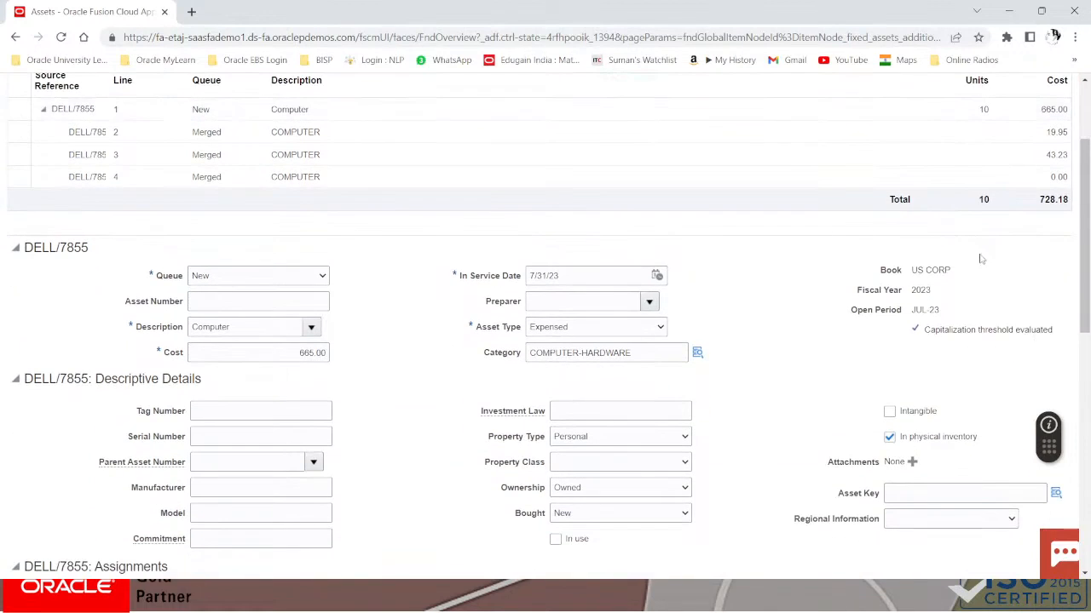
click(285, 280)
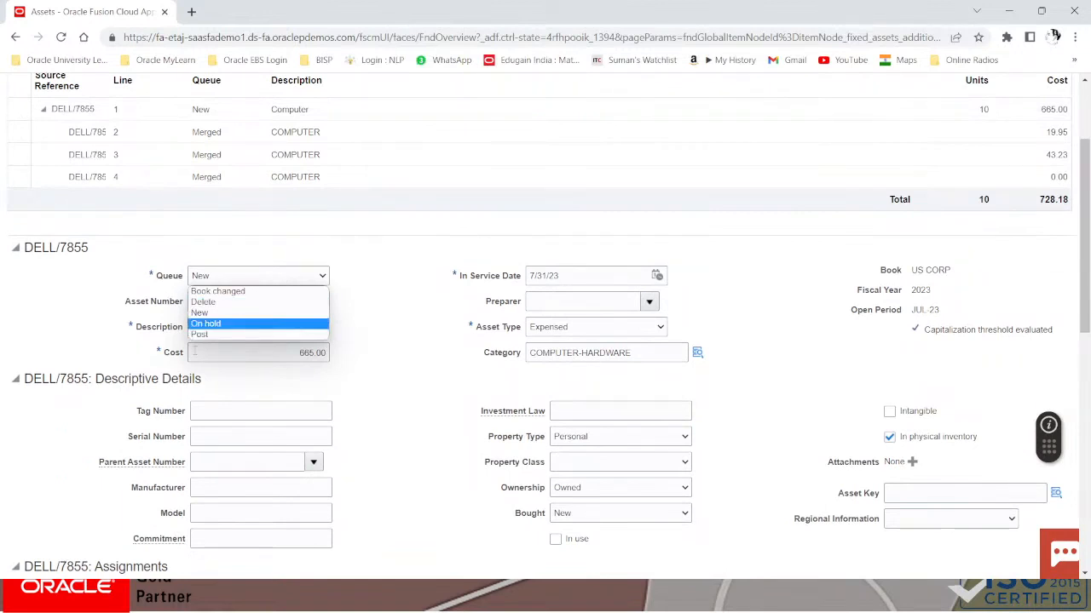
click(203, 334)
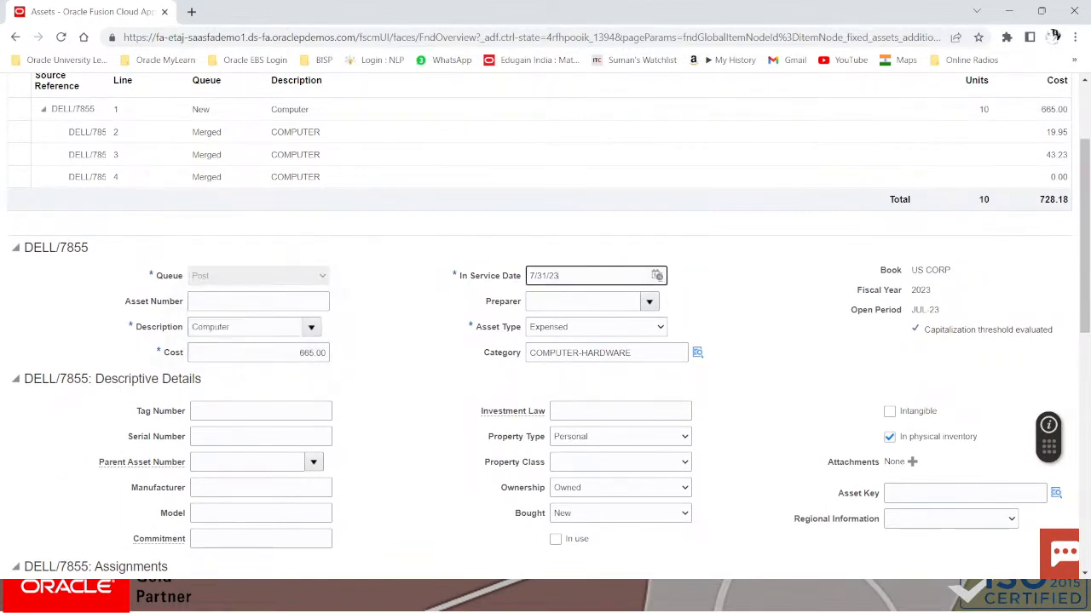
Set the source line's in-service date to 7/1/23 using the calendar
click(657, 276)
click(657, 276)
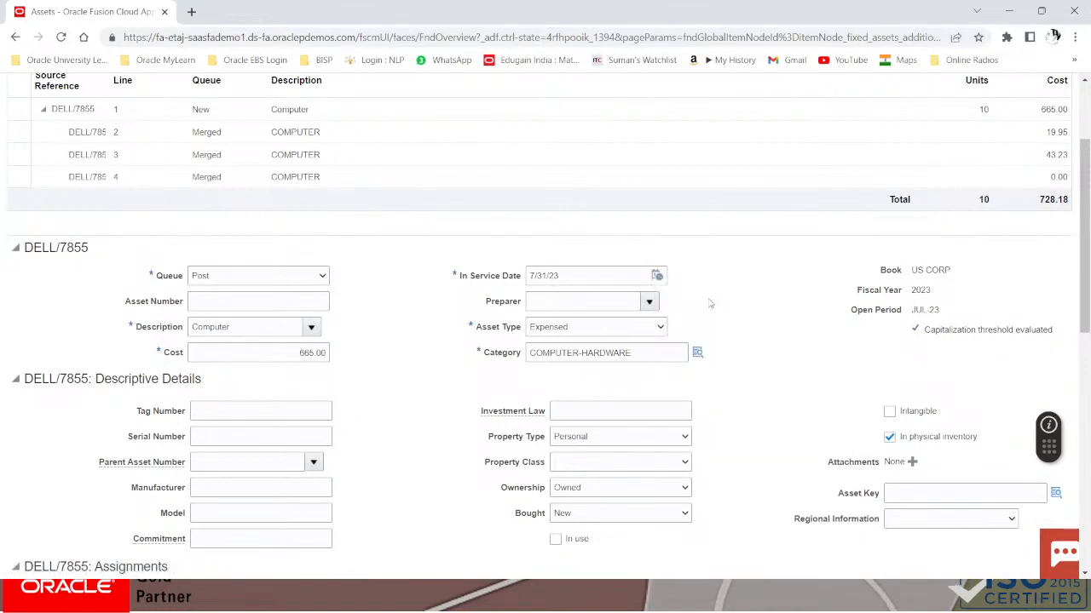
click(657, 277)
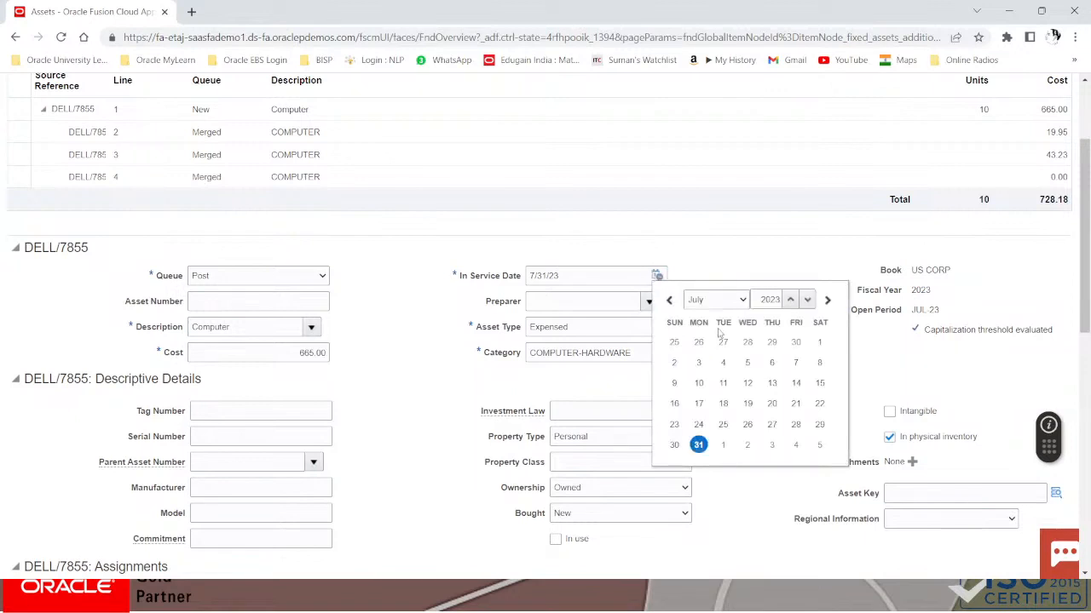
click(738, 306)
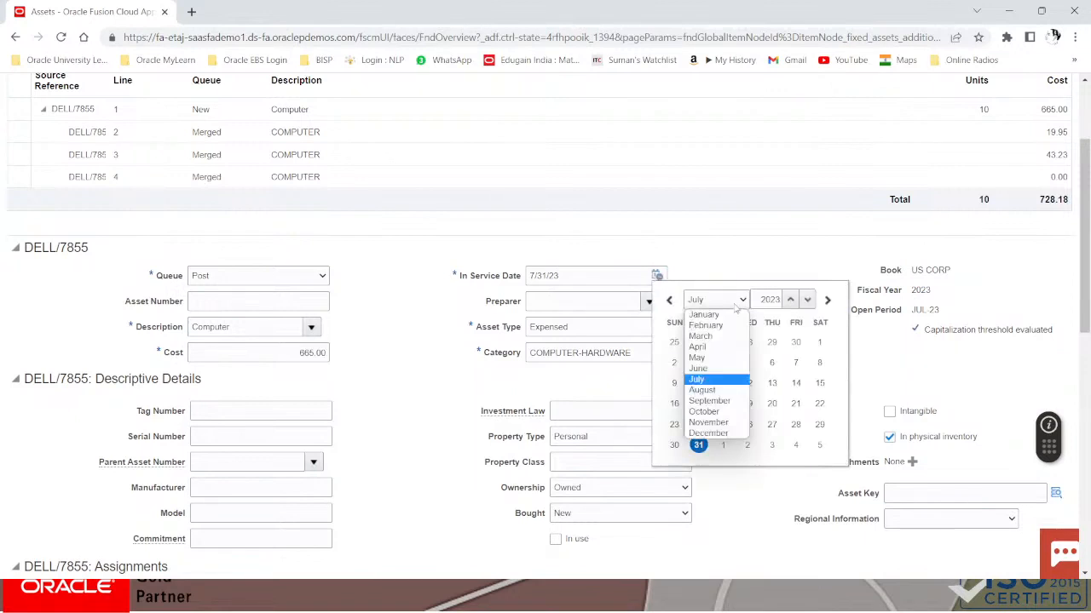
click(722, 370)
click(738, 303)
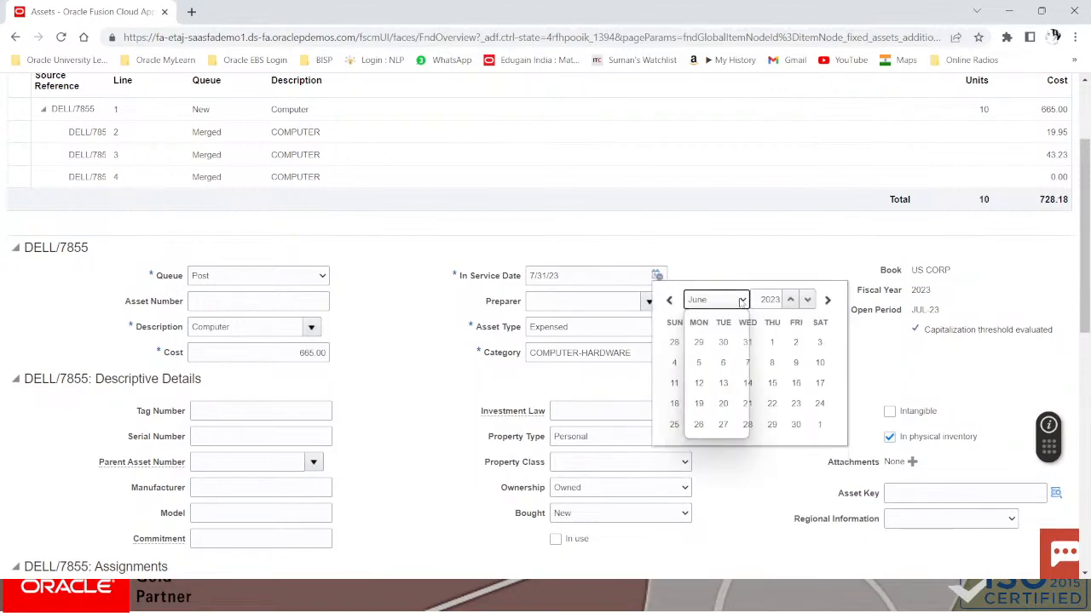
click(697, 379)
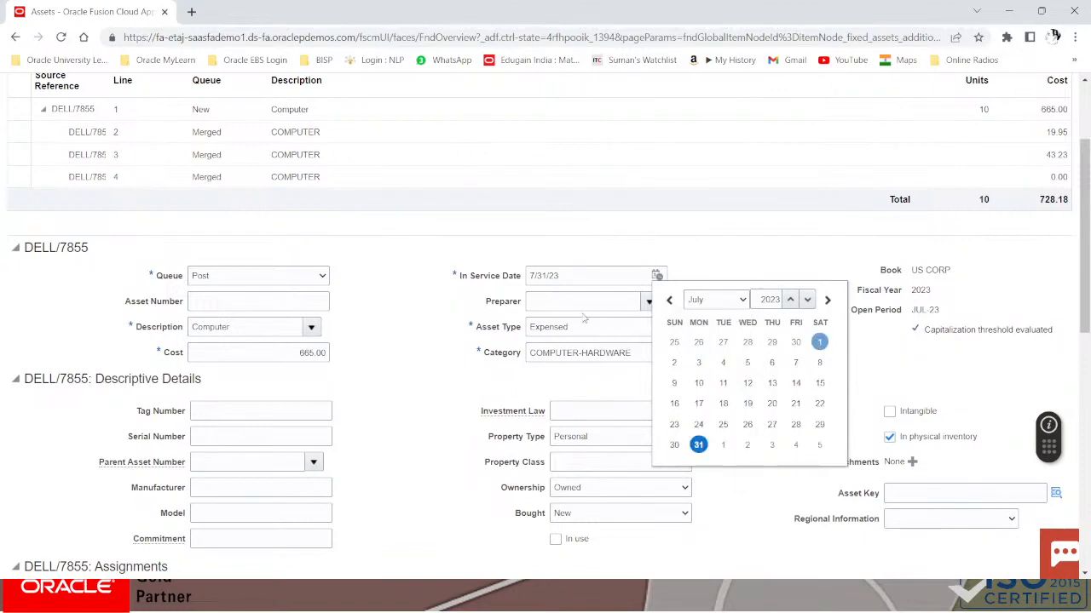
Set the source line's asset type to CIP
scroll(605, 304, down, 2)
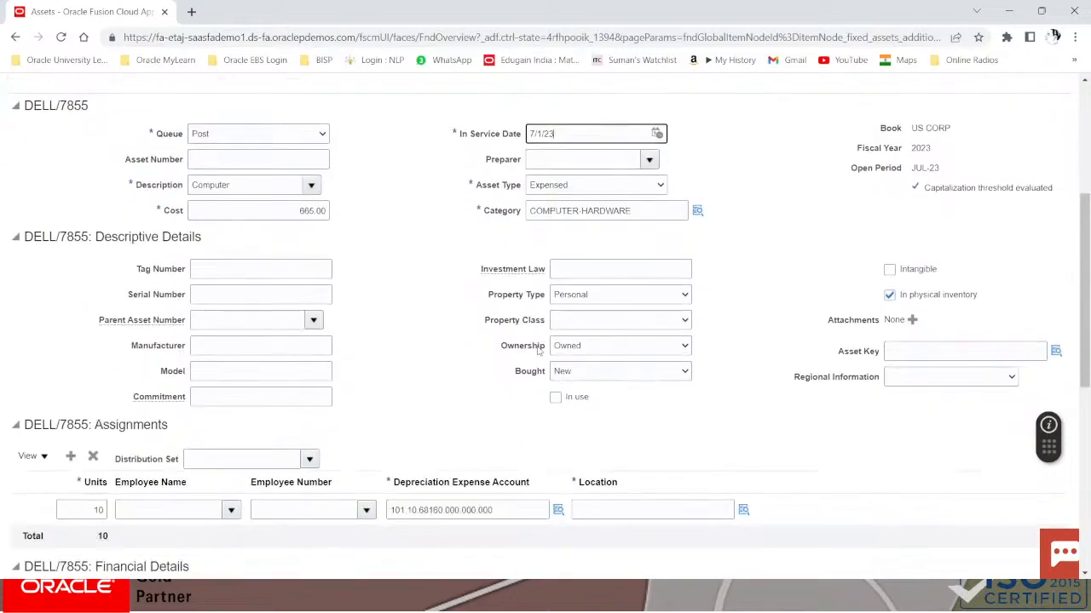
scroll(603, 294, down, 3)
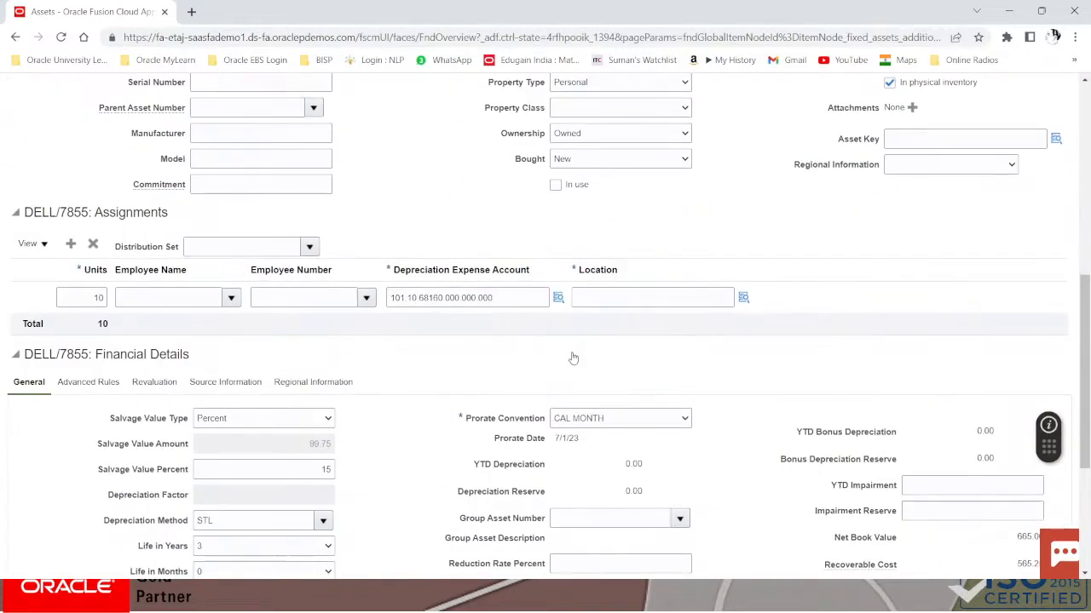
scroll(600, 238, up, 3)
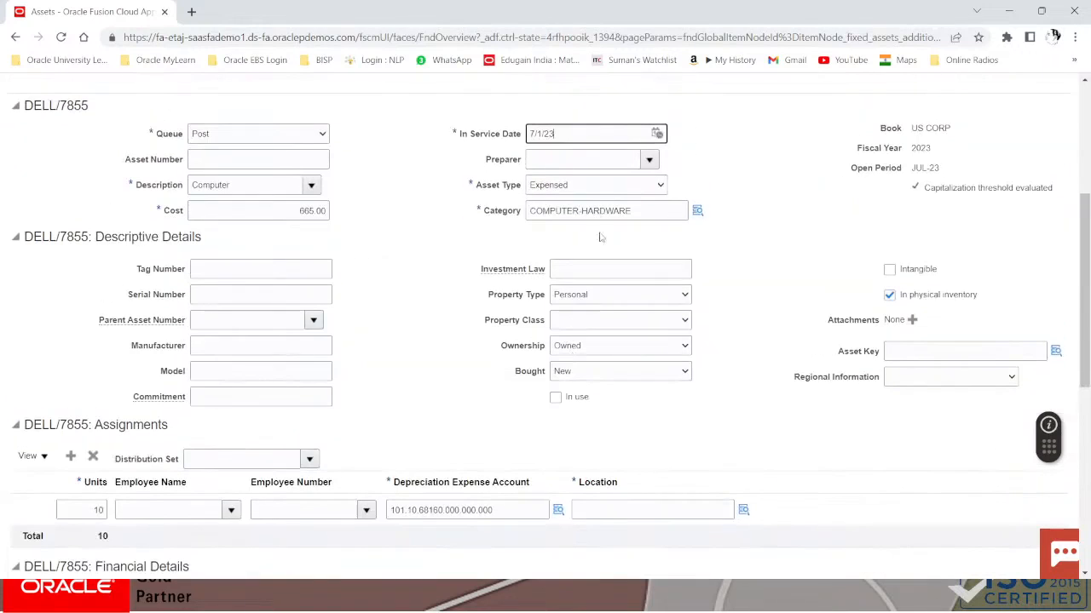
click(608, 188)
click(561, 201)
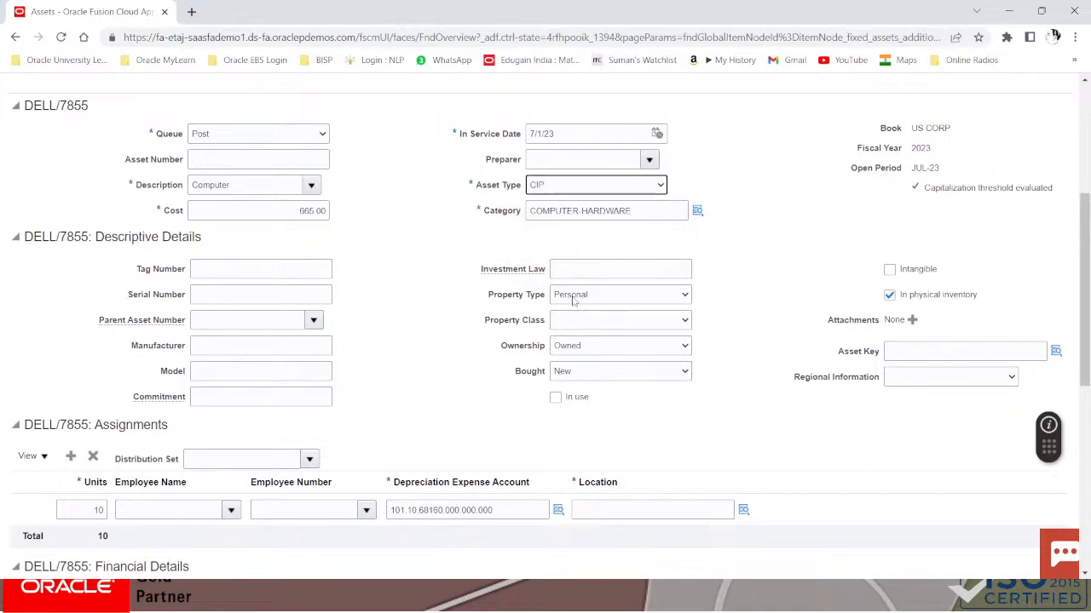
Look over the source line's descriptive details, assignments and financial details
scroll(574, 300, down, 2)
scroll(573, 300, up, 2)
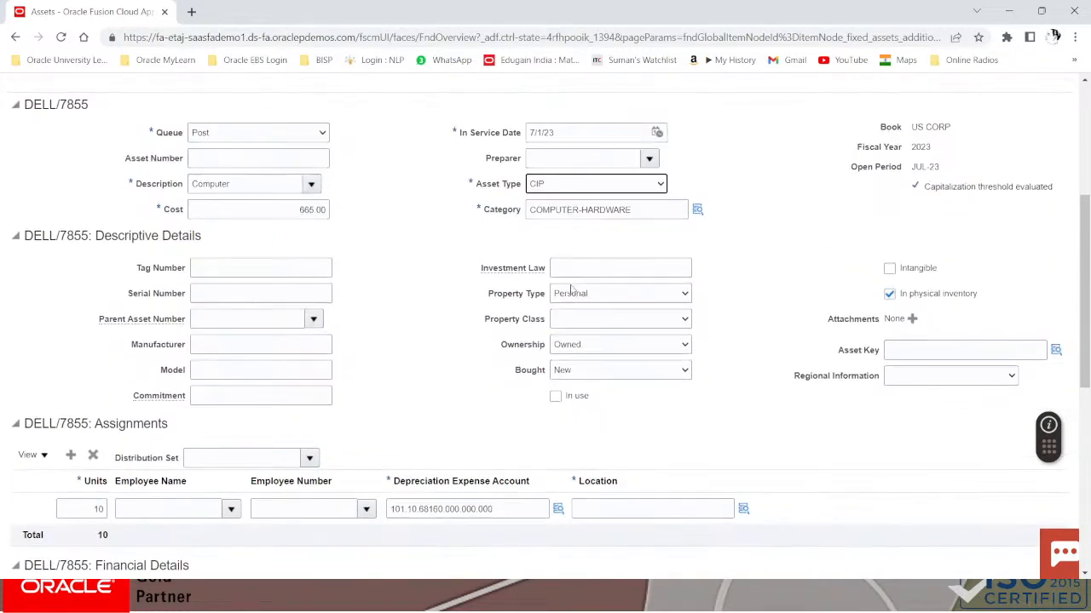
scroll(573, 294, down, 3)
scroll(571, 289, up, 2)
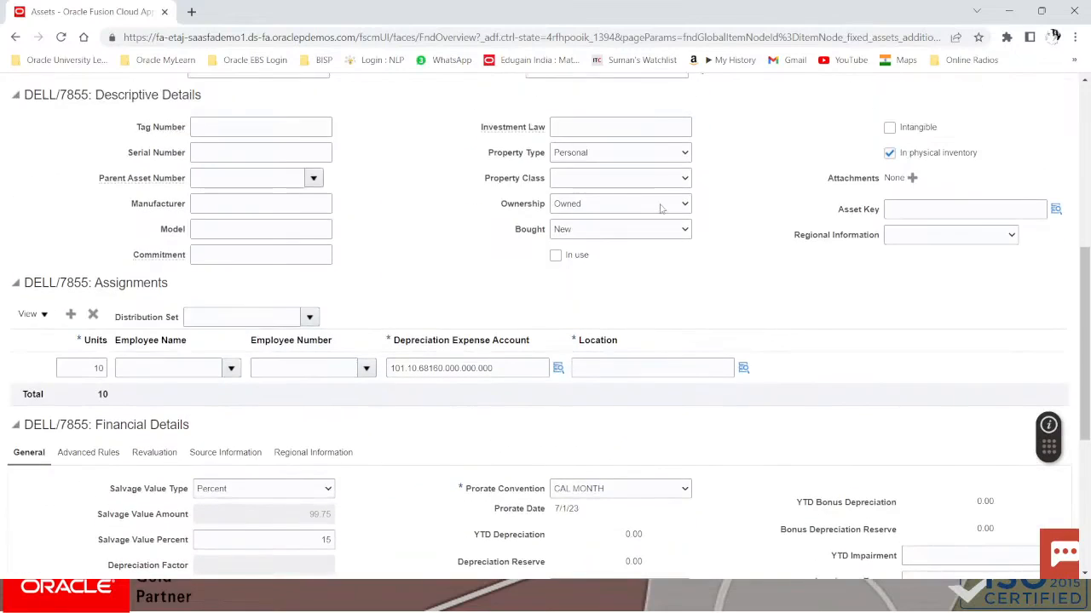
scroll(653, 285, up, 2)
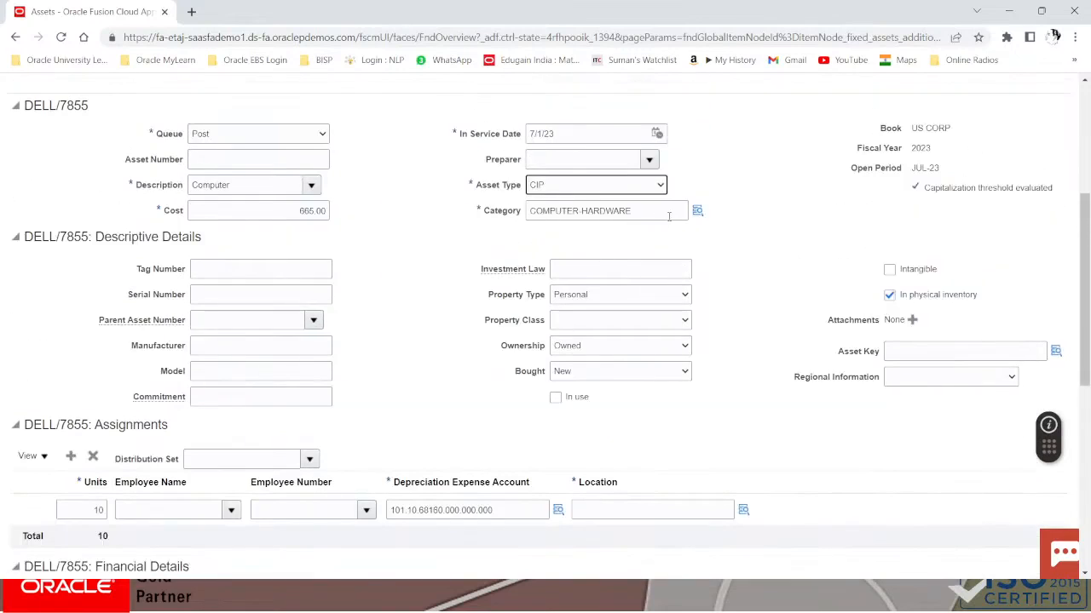
scroll(341, 280, up, 2)
scroll(426, 290, down, 2)
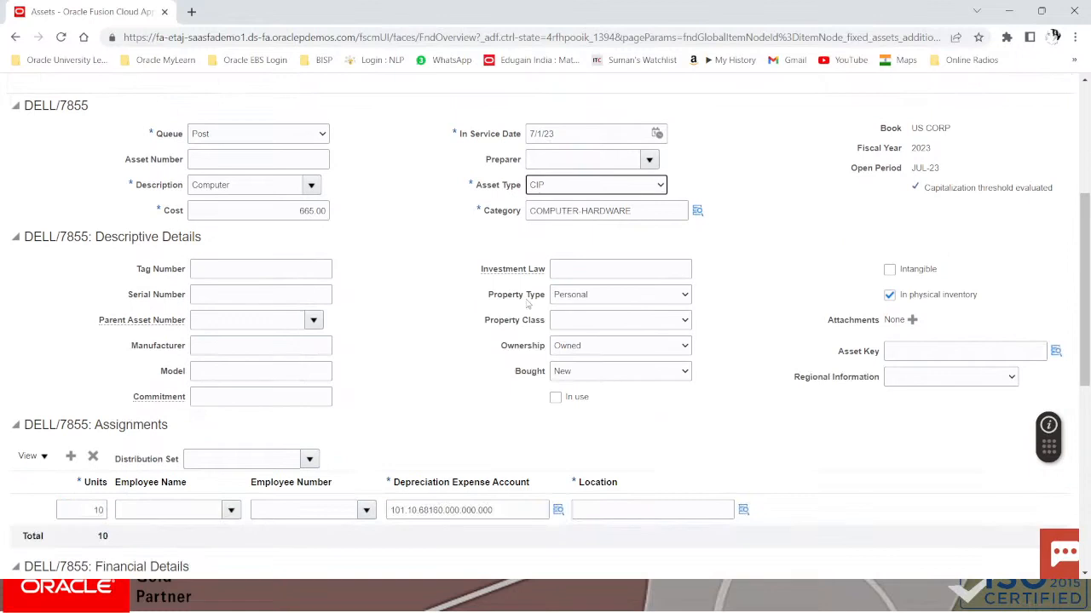
Search the asset category combinations for major category COMPUTER and minor category HARDWARE, and accept the selector
click(699, 213)
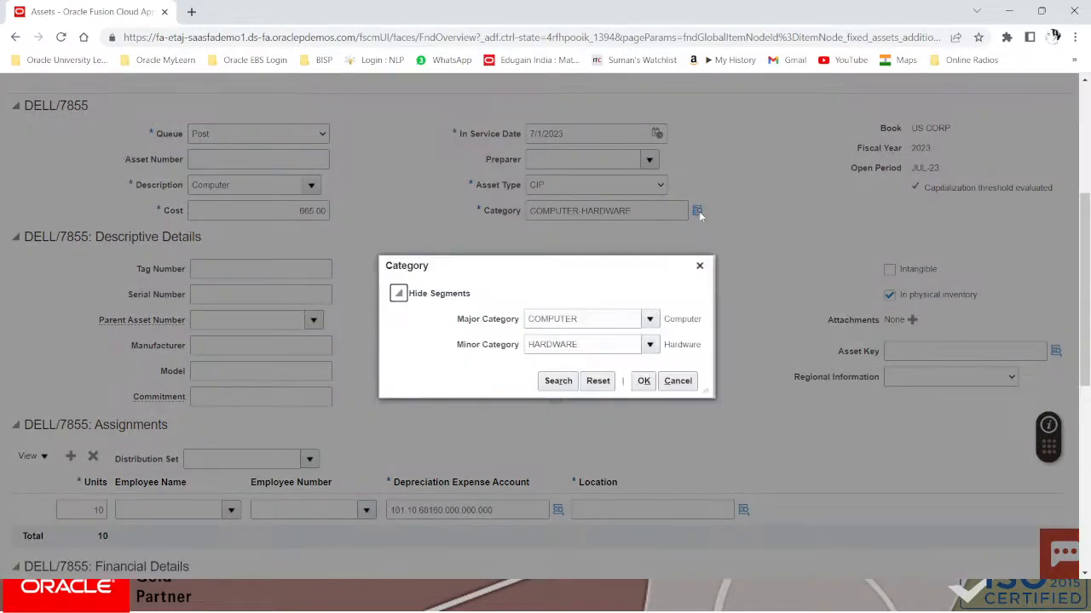
click(562, 383)
drag(547, 334, 452, 333)
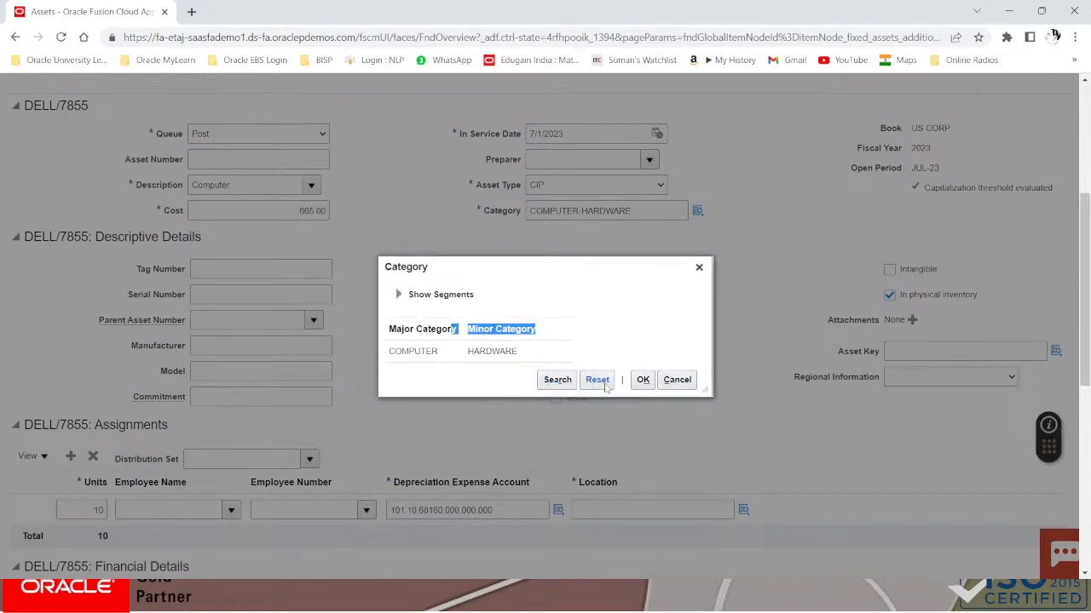
click(643, 380)
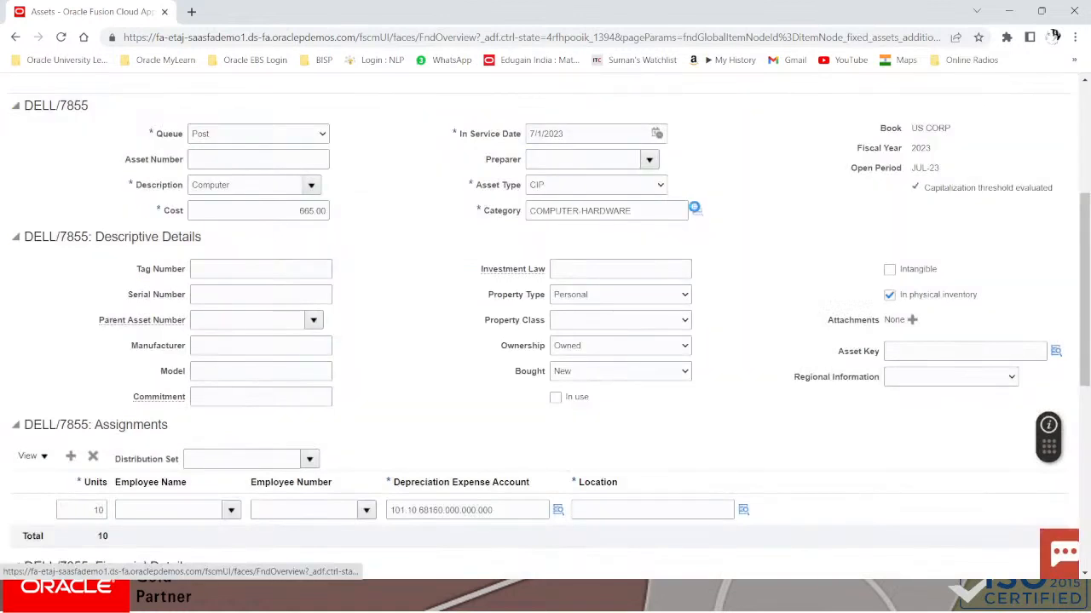
Try to set the asset category to major category COMPUTER with minor category DESKTOP
click(695, 210)
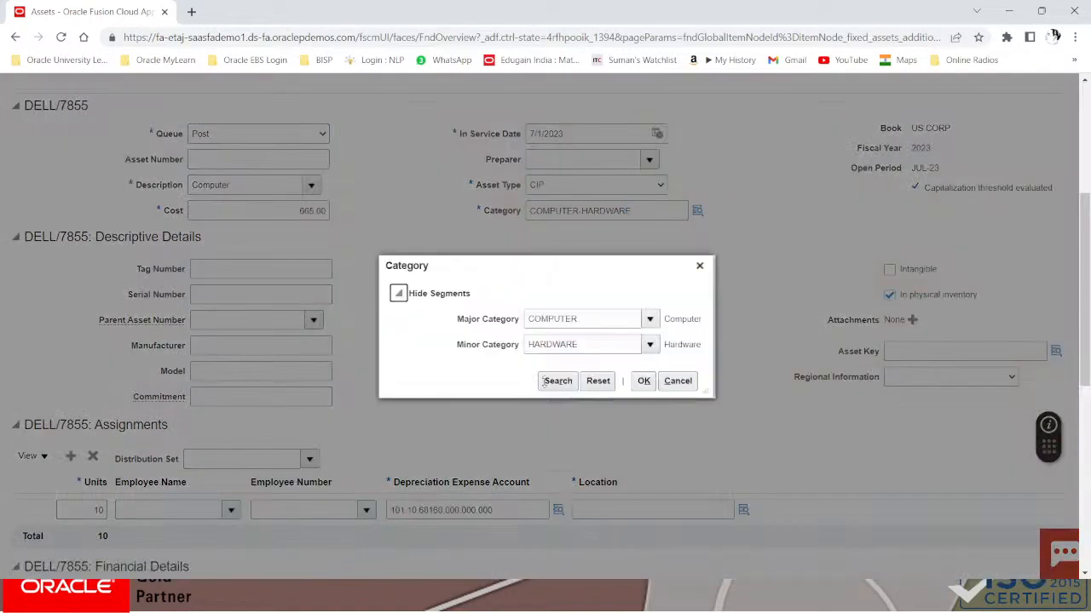
drag(601, 344, 341, 332)
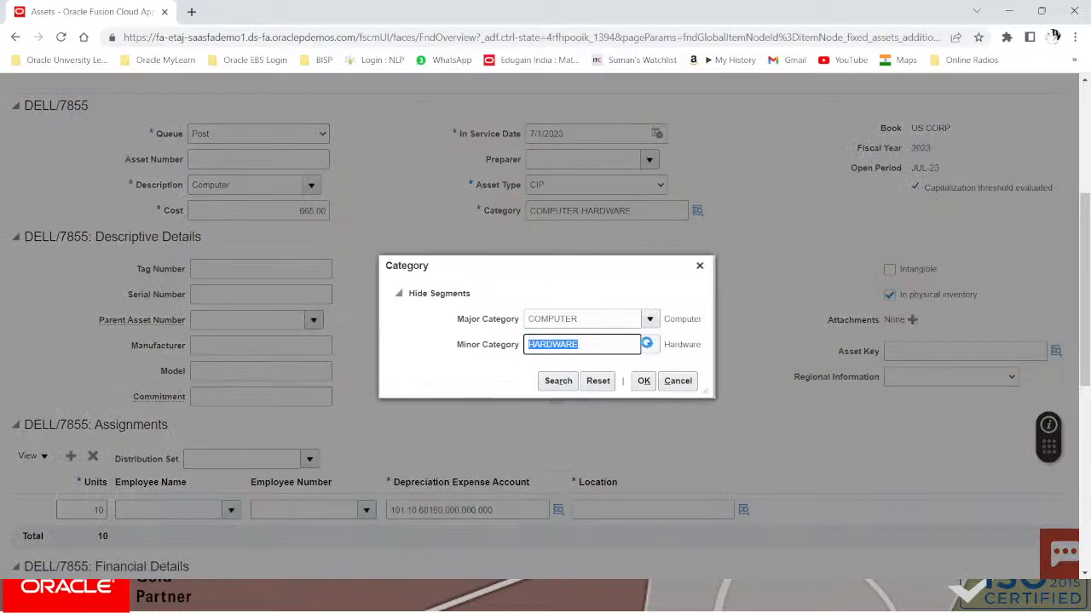
click(646, 343)
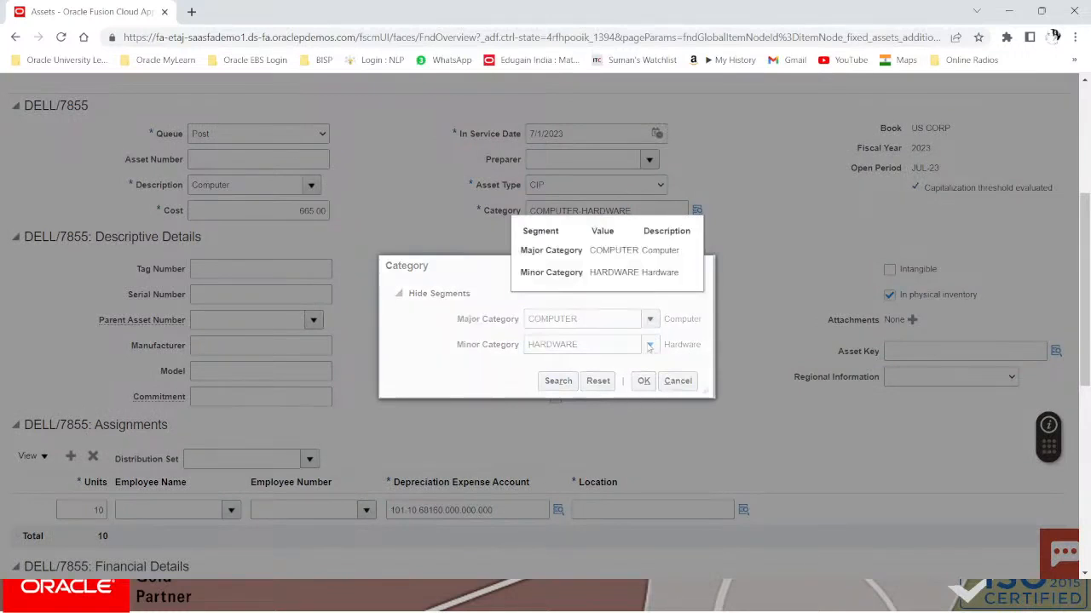
click(648, 345)
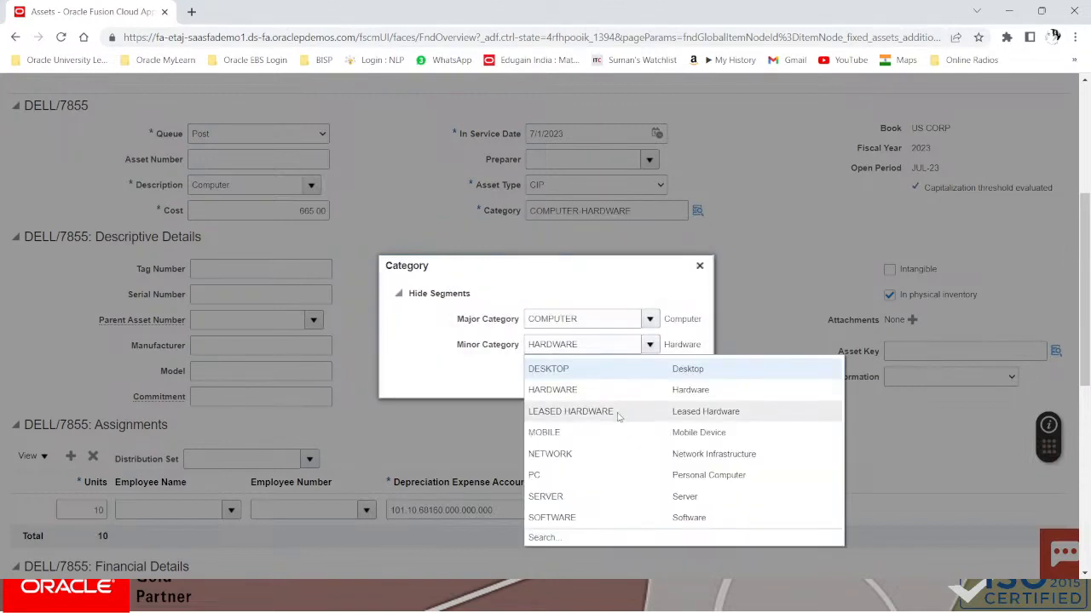
click(633, 375)
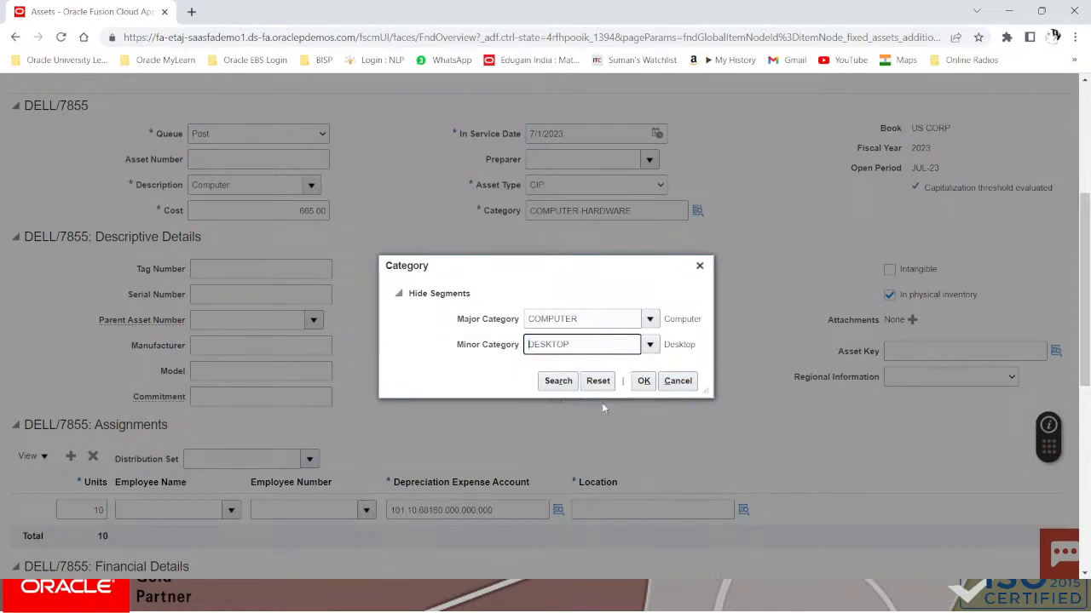
click(638, 384)
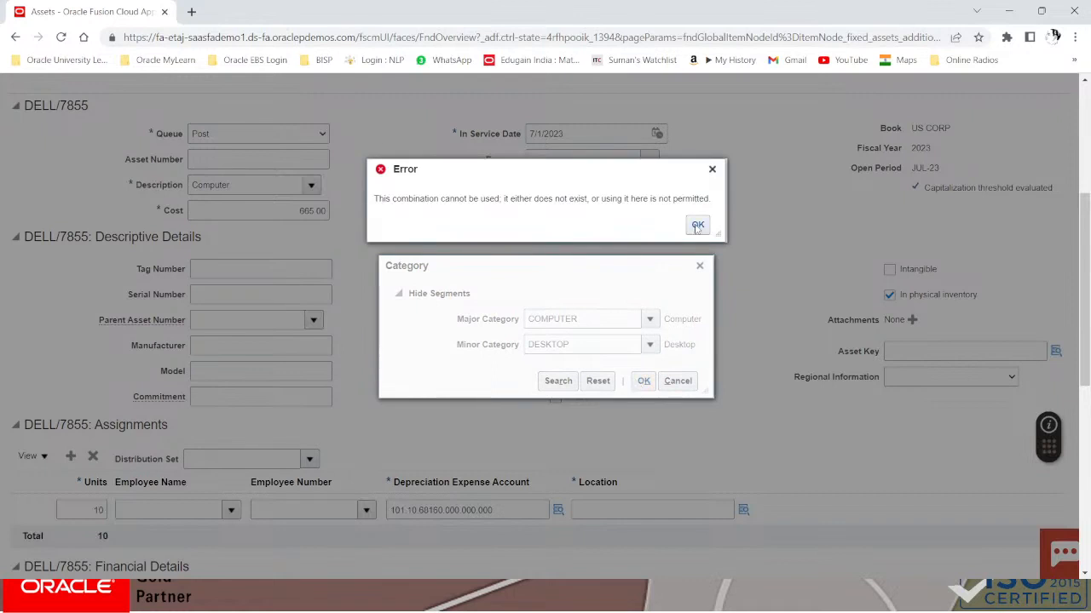
click(697, 227)
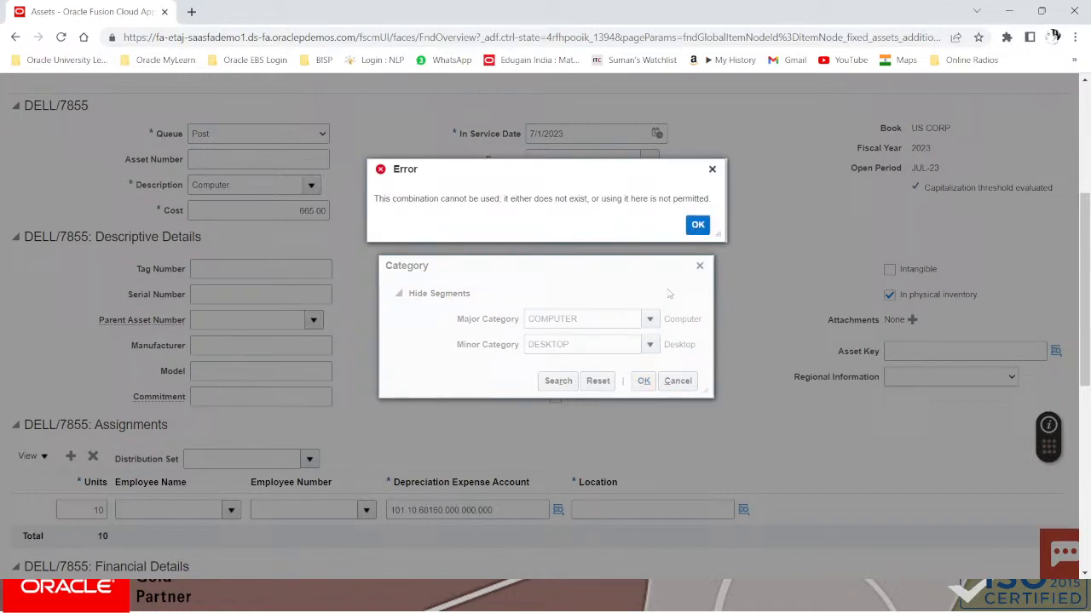
Try to change the minor category to PC under the COMPUTER major category
click(650, 345)
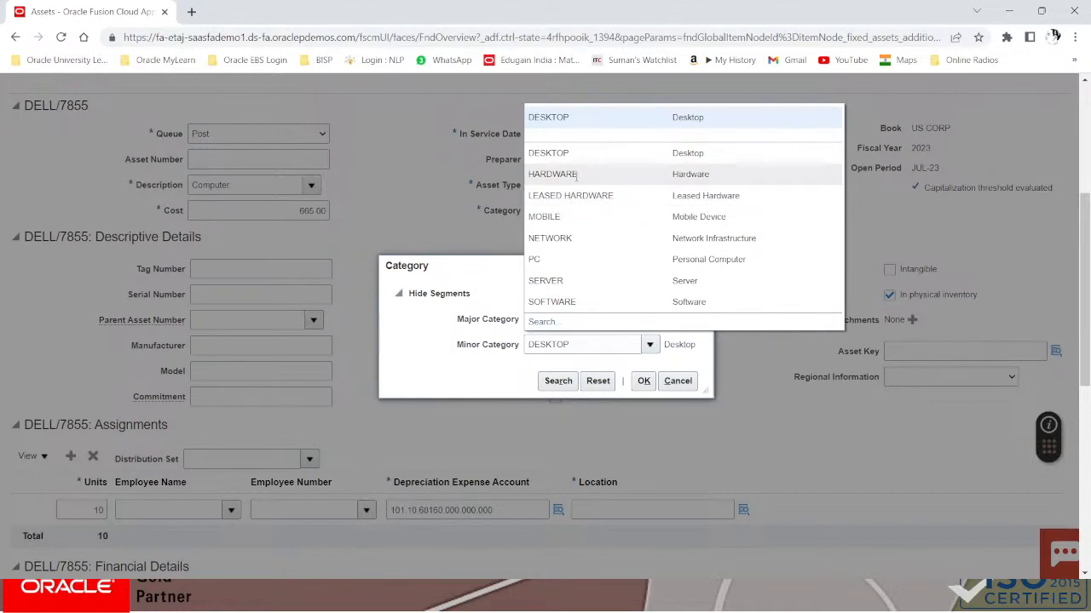
click(584, 261)
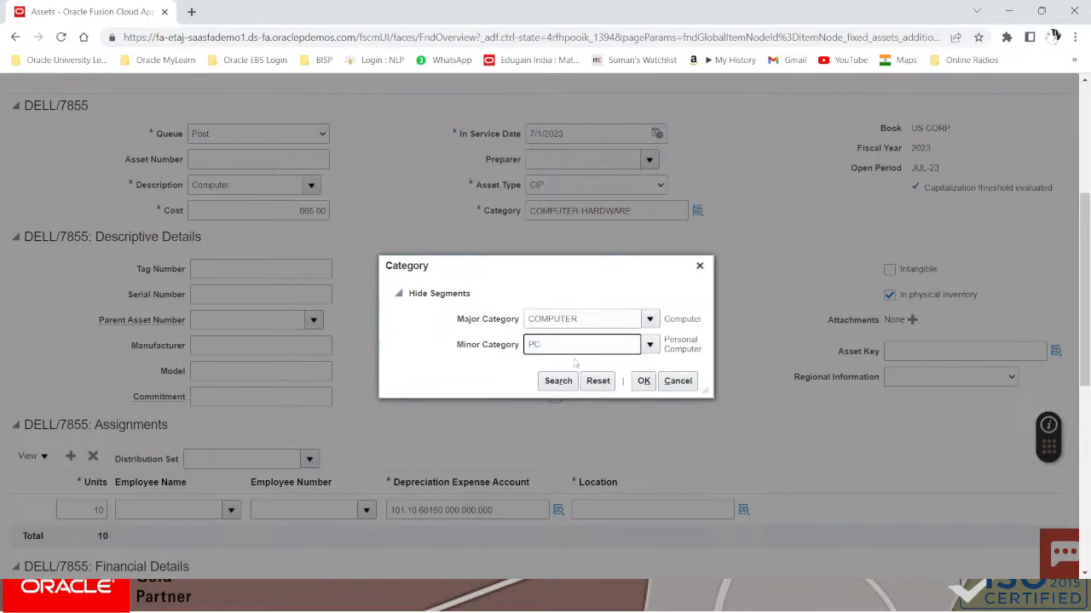
click(643, 381)
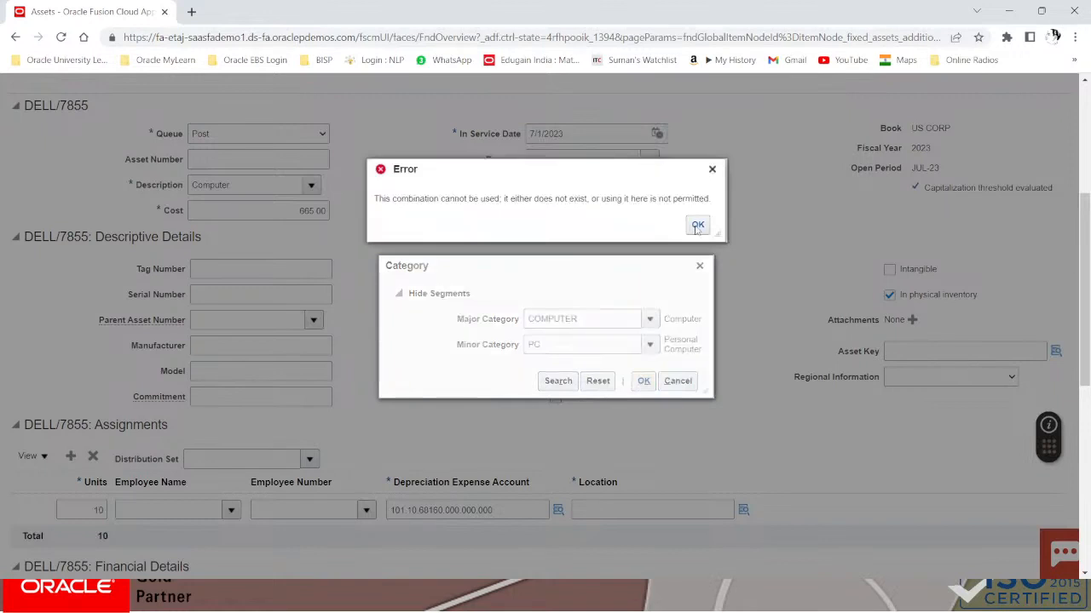
click(698, 225)
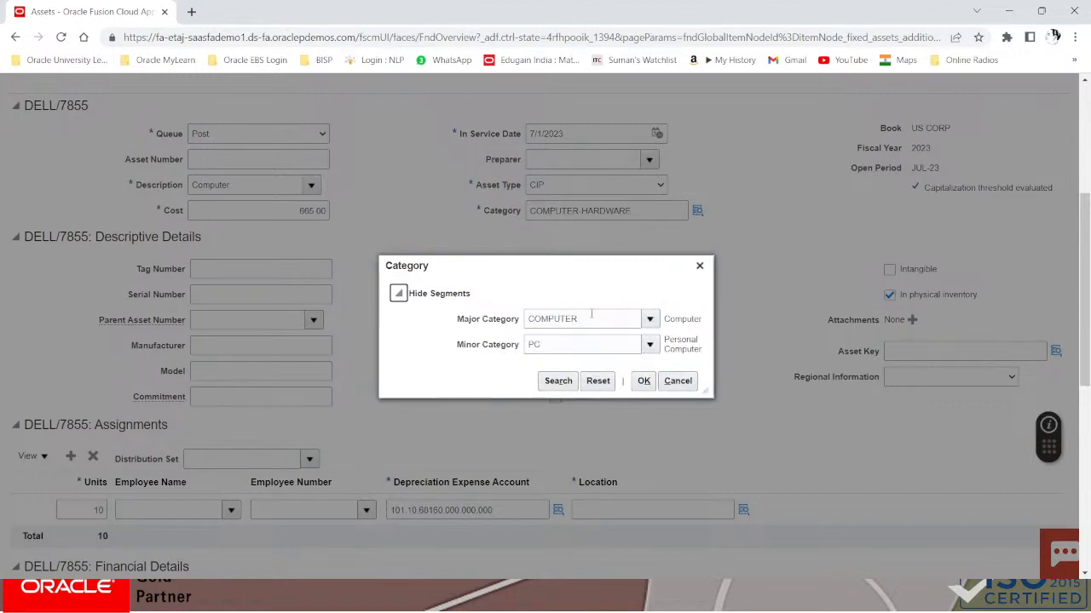
Clear both category segments, search all combinations, and assign COMPUTER with HARDWARE as the asset category
key(Tab)
key(BackSpace)
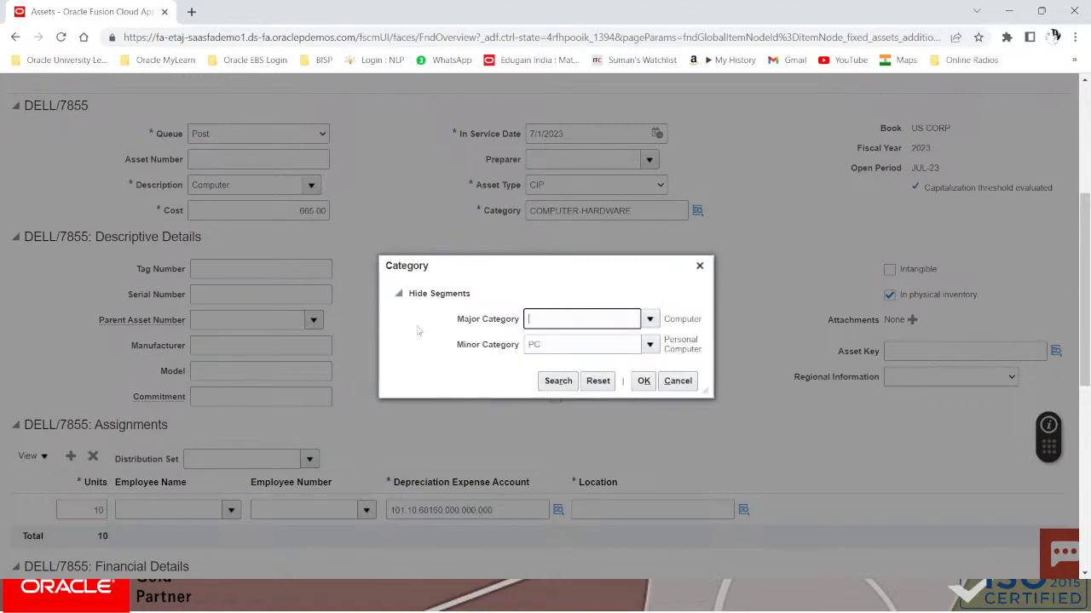
key(Tab)
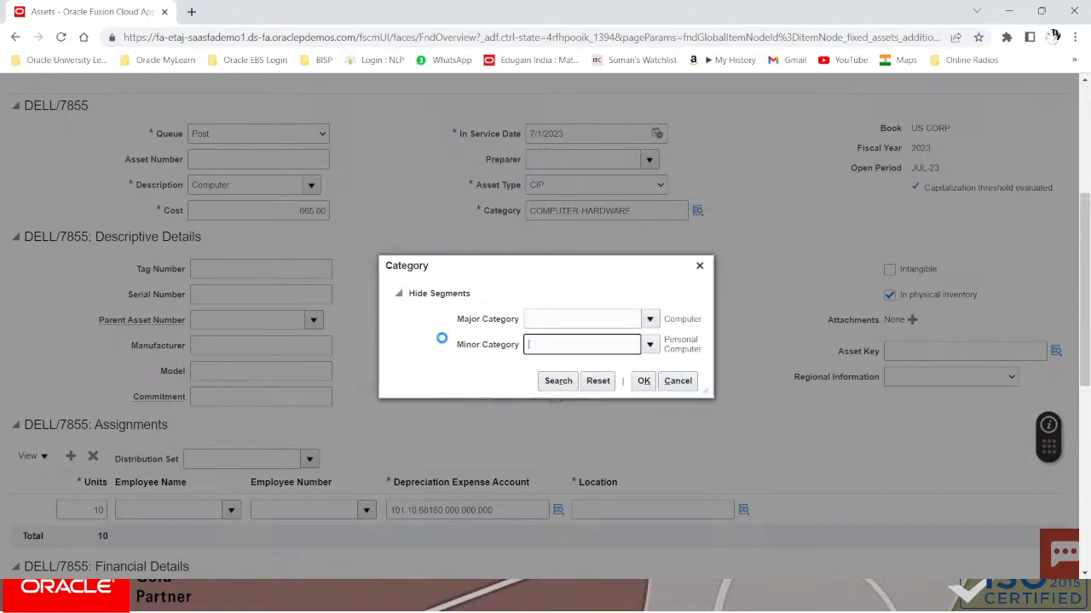
click(559, 383)
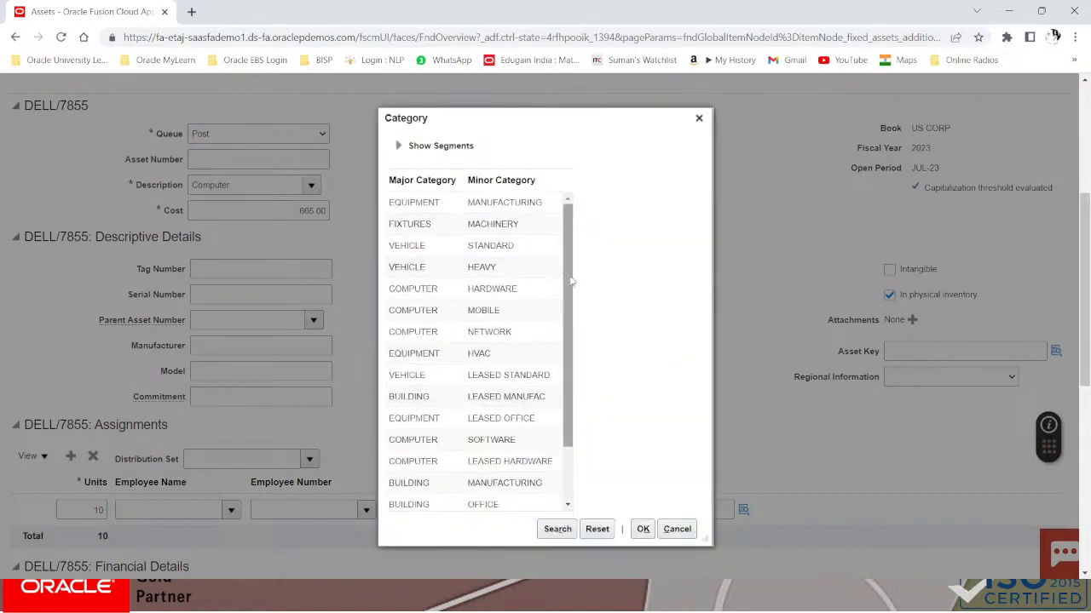
drag(571, 287, 583, 381)
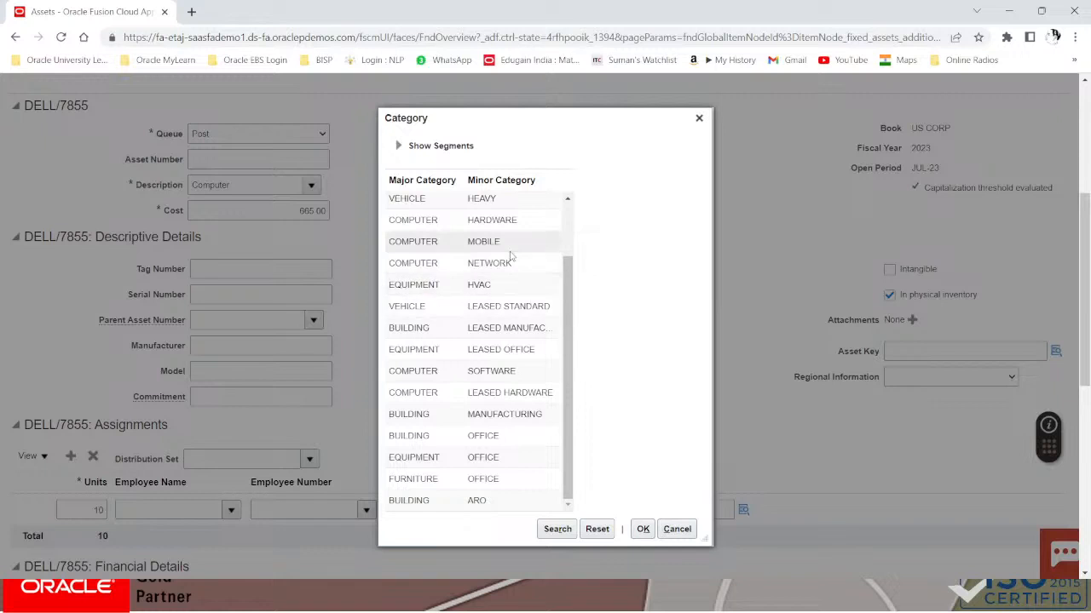
scroll(512, 256, up, 5)
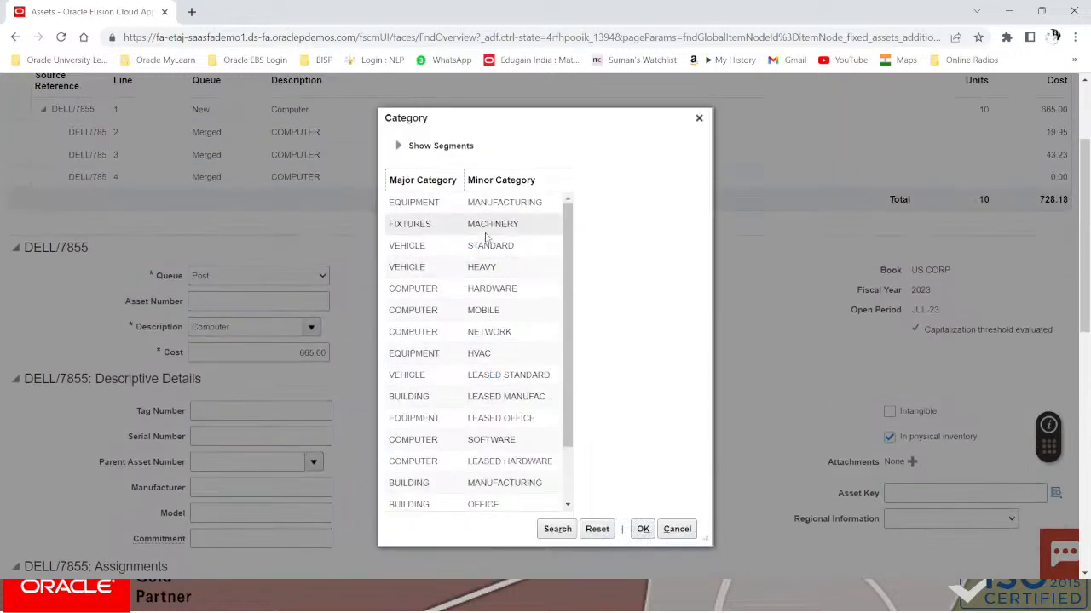
click(483, 289)
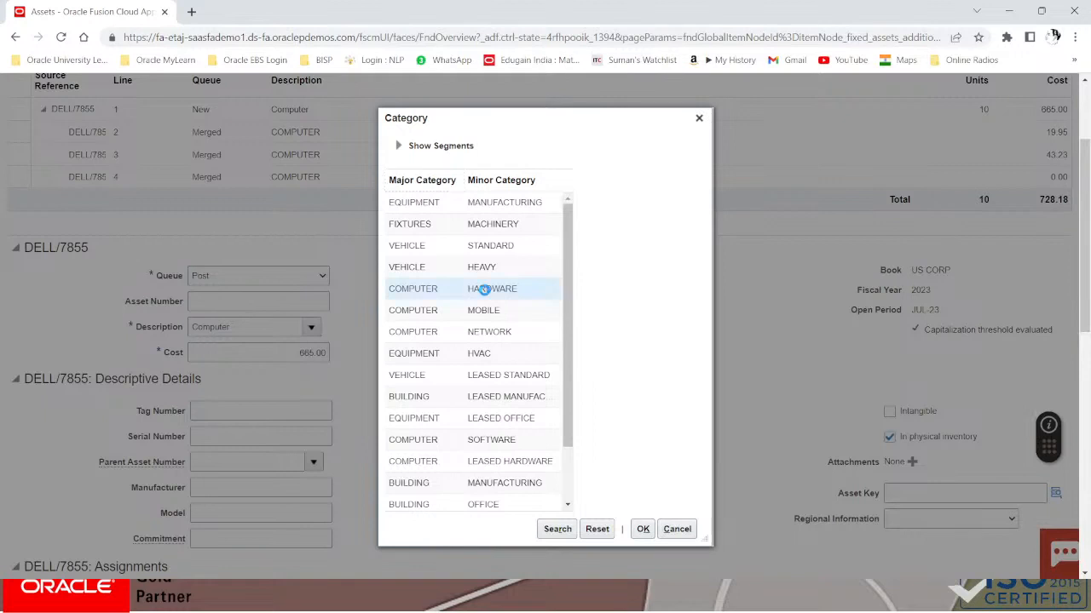
click(642, 529)
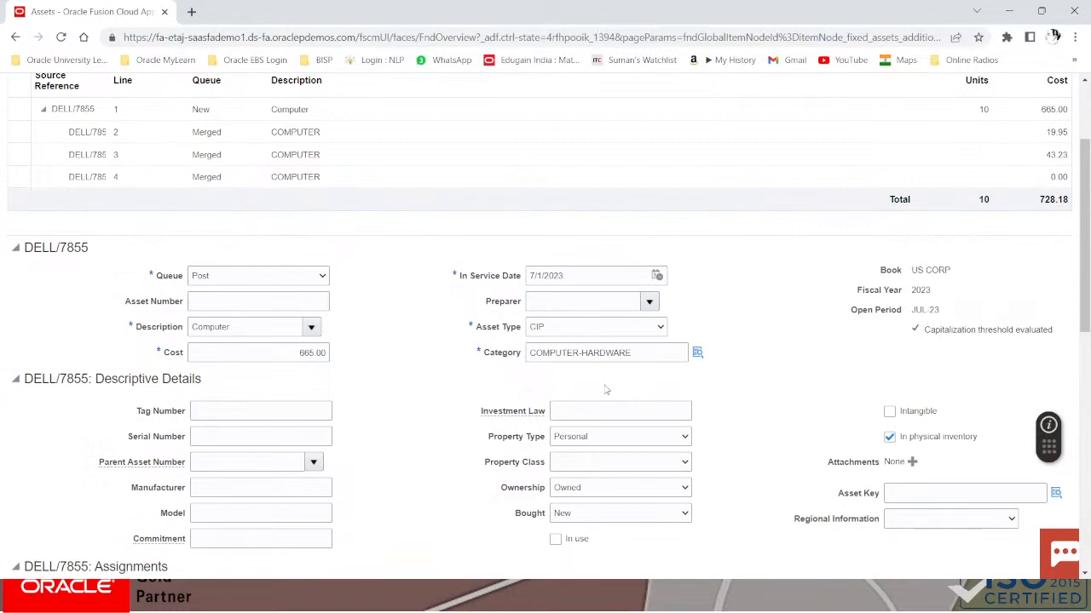
Enter HP as the tag number and manufacturer, and DSK4452 as the model in the descriptive details
scroll(606, 389, down, 3)
scroll(432, 392, down, 1)
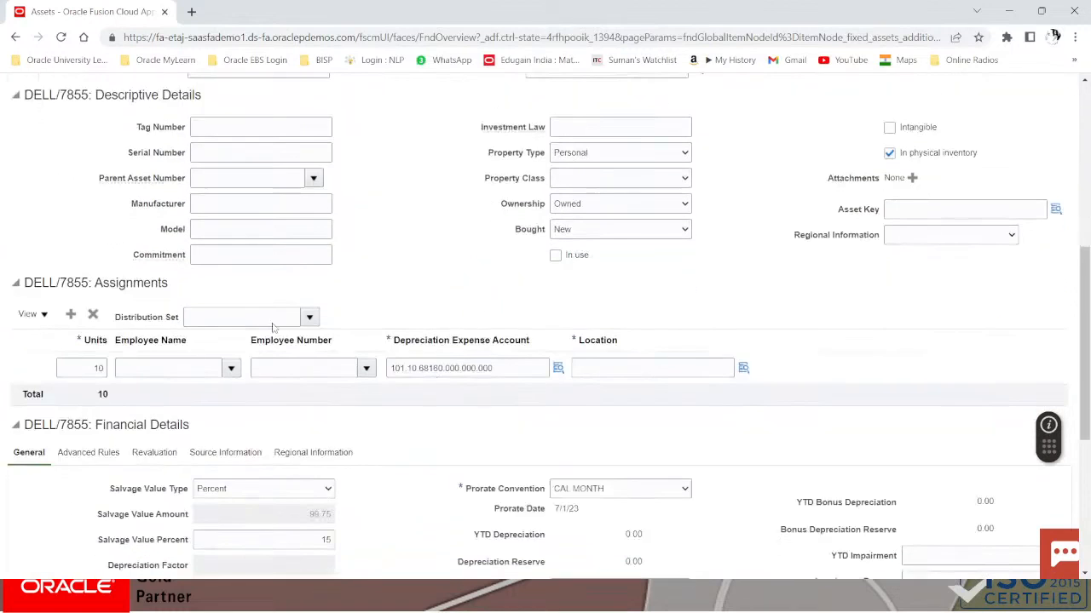
click(228, 133)
scroll(228, 142, up, 3)
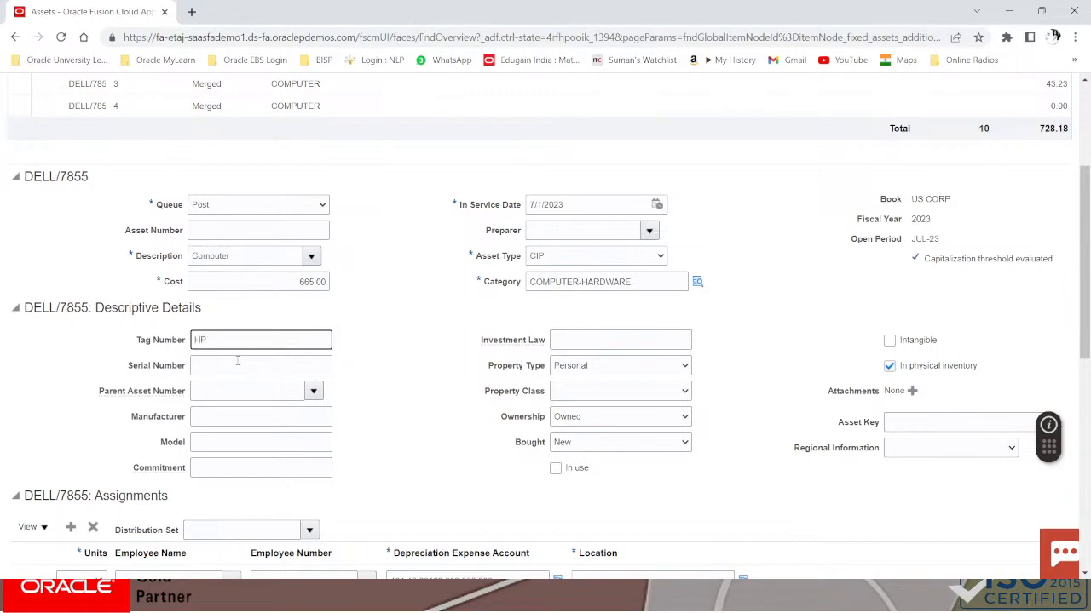
click(219, 416)
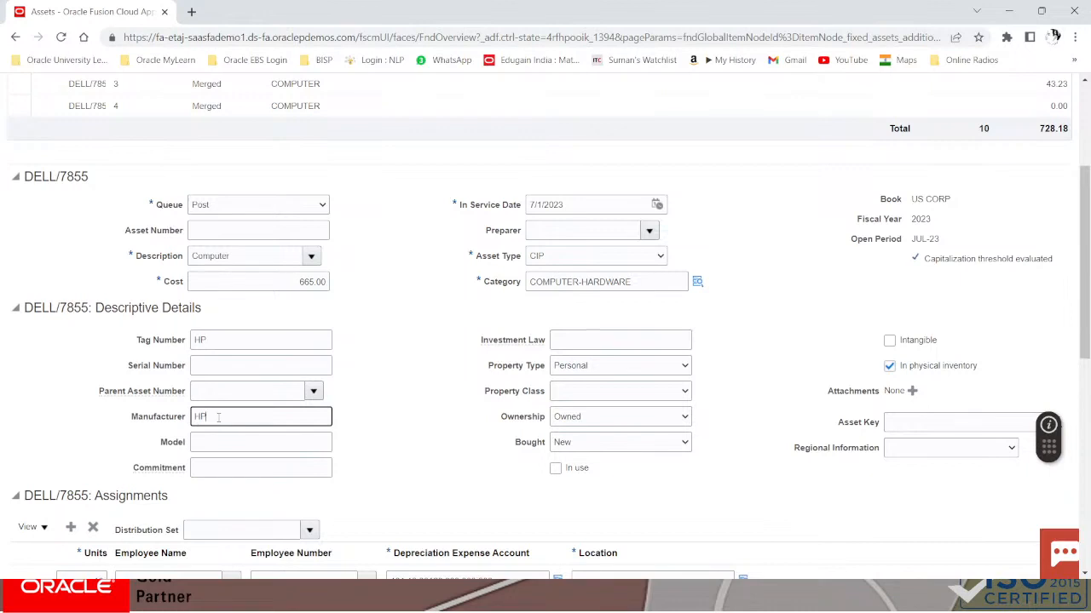
key(Tab)
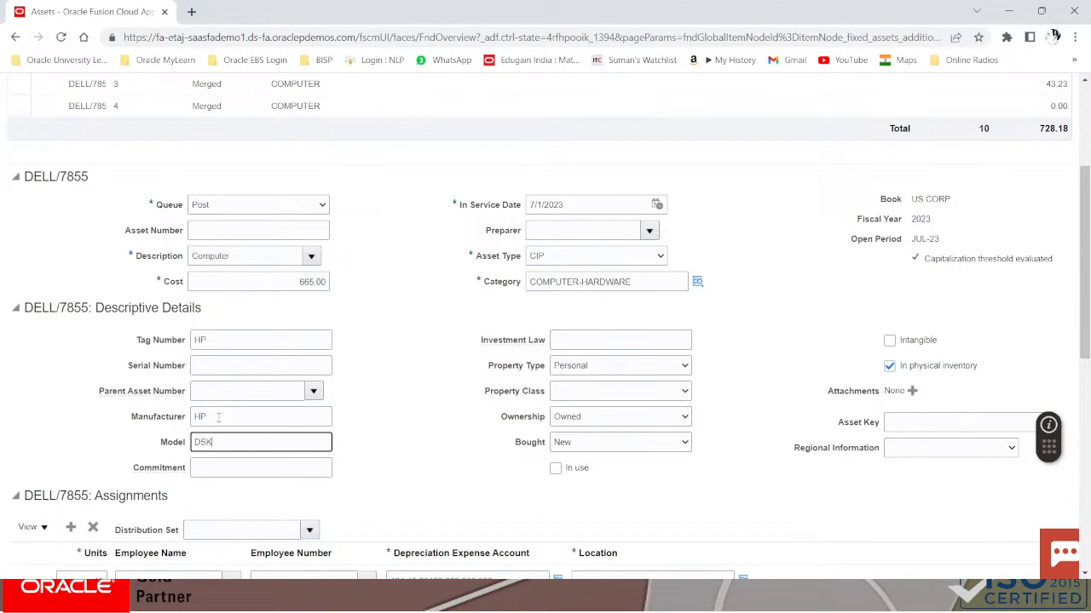
key(Tab)
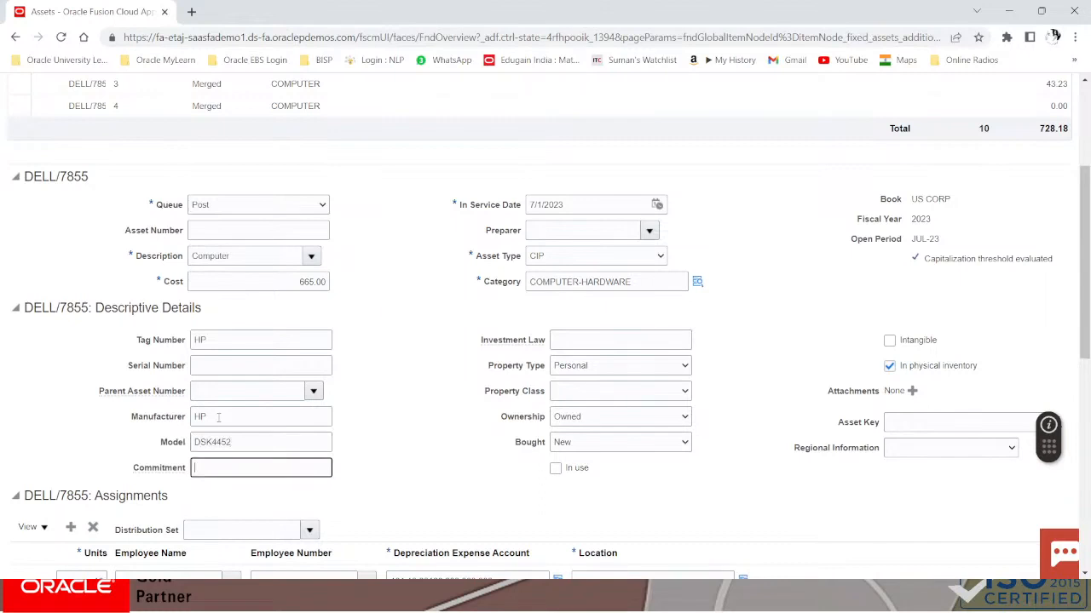
Check the salvage value percent in the financial details and select 3 as the life in years
scroll(753, 385, down, 2)
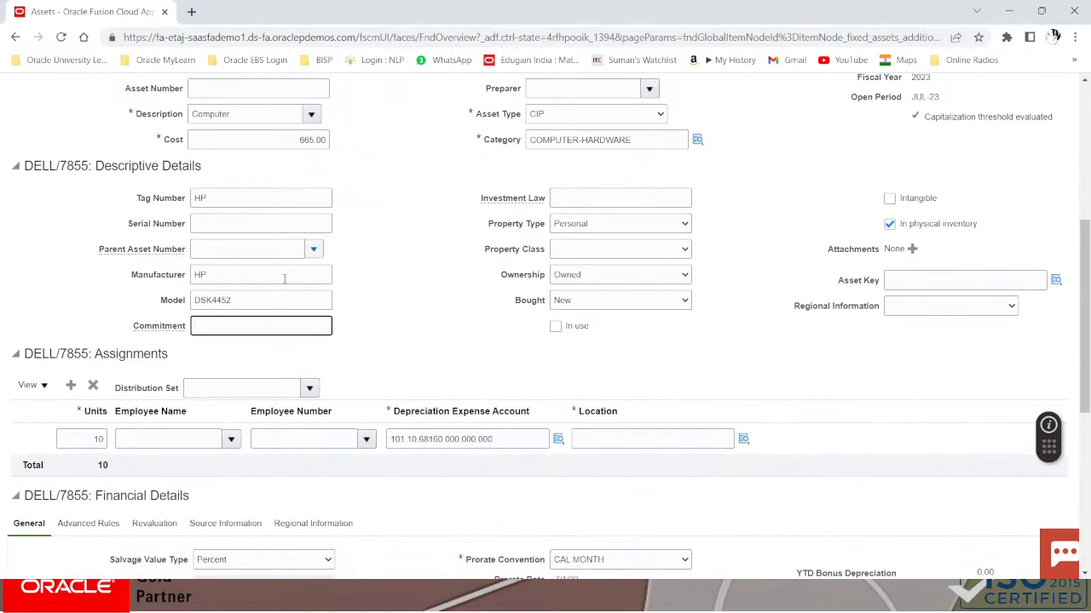
scroll(278, 271, down, 1)
scroll(279, 270, down, 3)
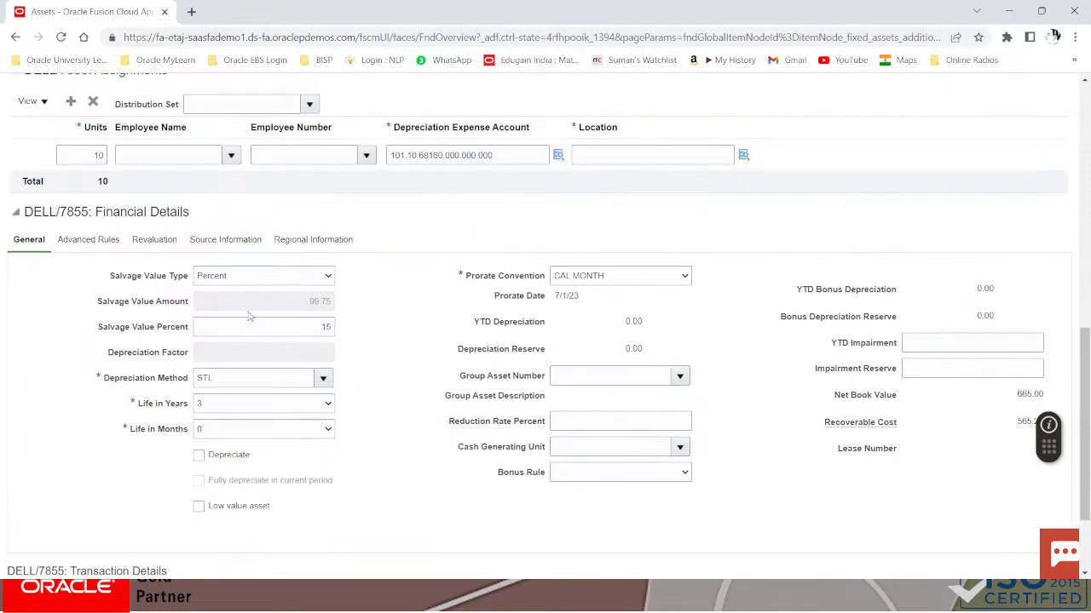
double_click(299, 326)
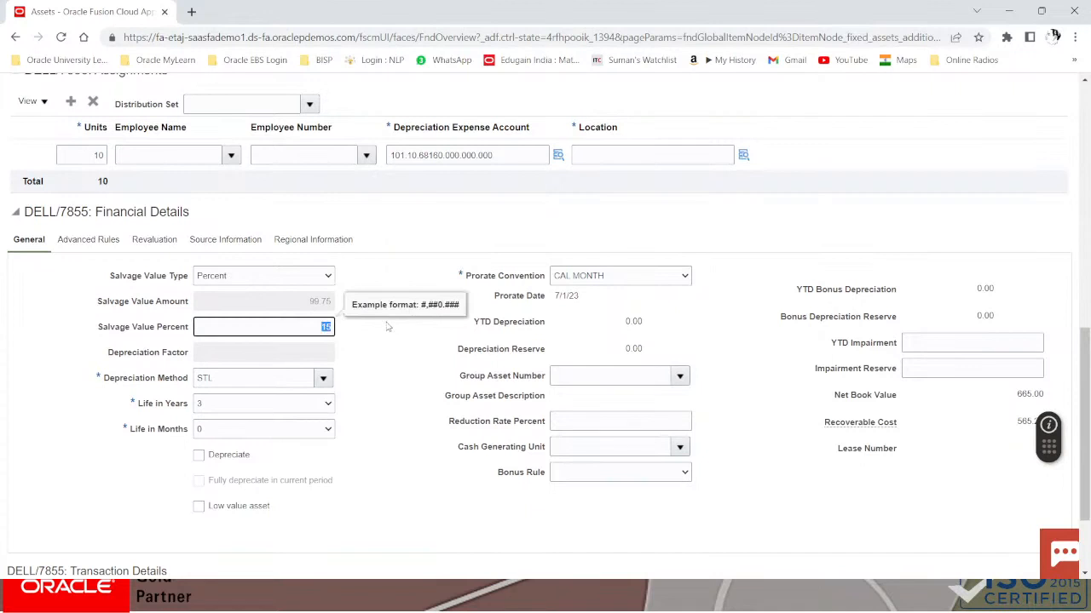
scroll(387, 326, down, 1)
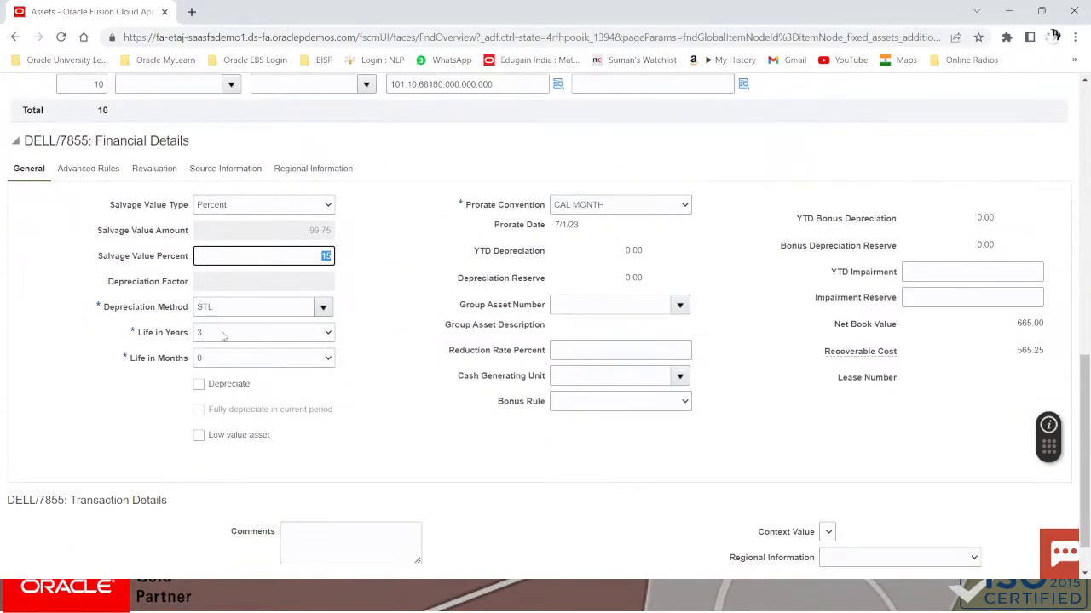
click(223, 335)
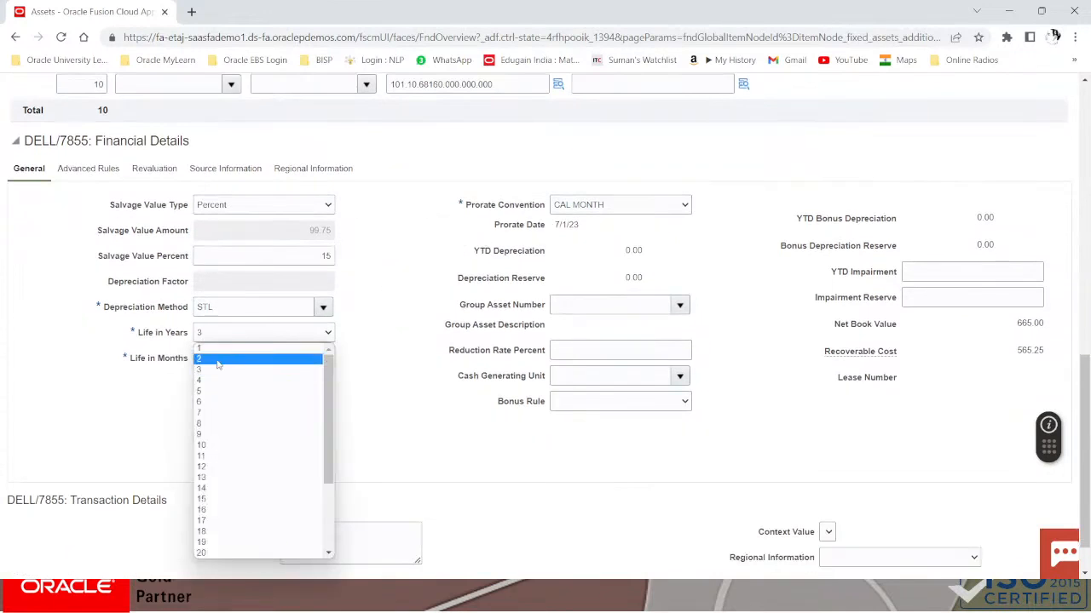
click(219, 370)
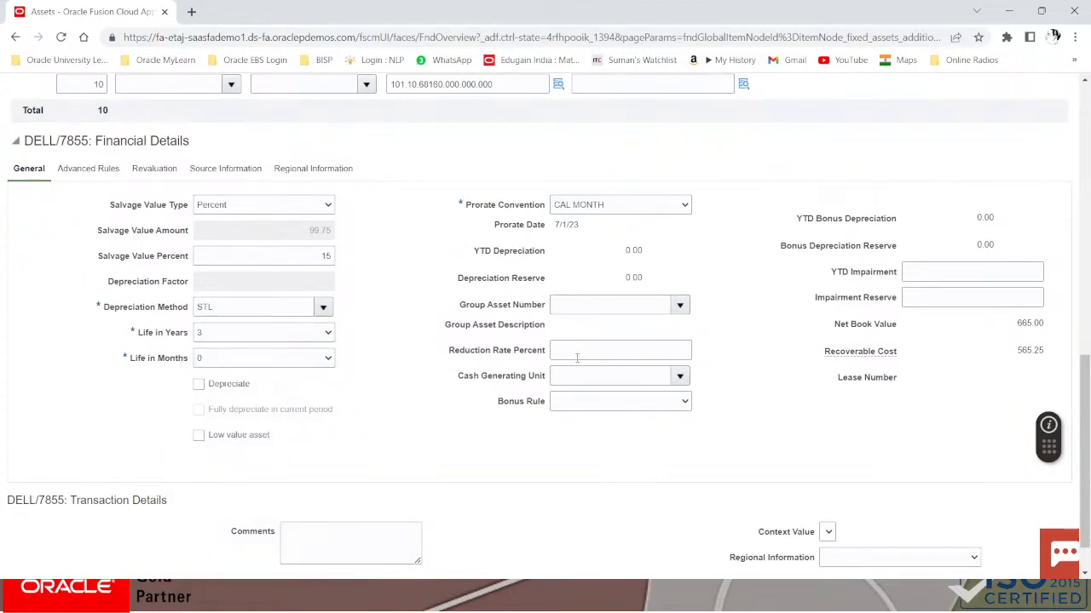
Review the source information for the asset line, including its invoice, supplier, clearing account and purchase order details
scroll(808, 383, down, 1)
scroll(808, 382, up, 3)
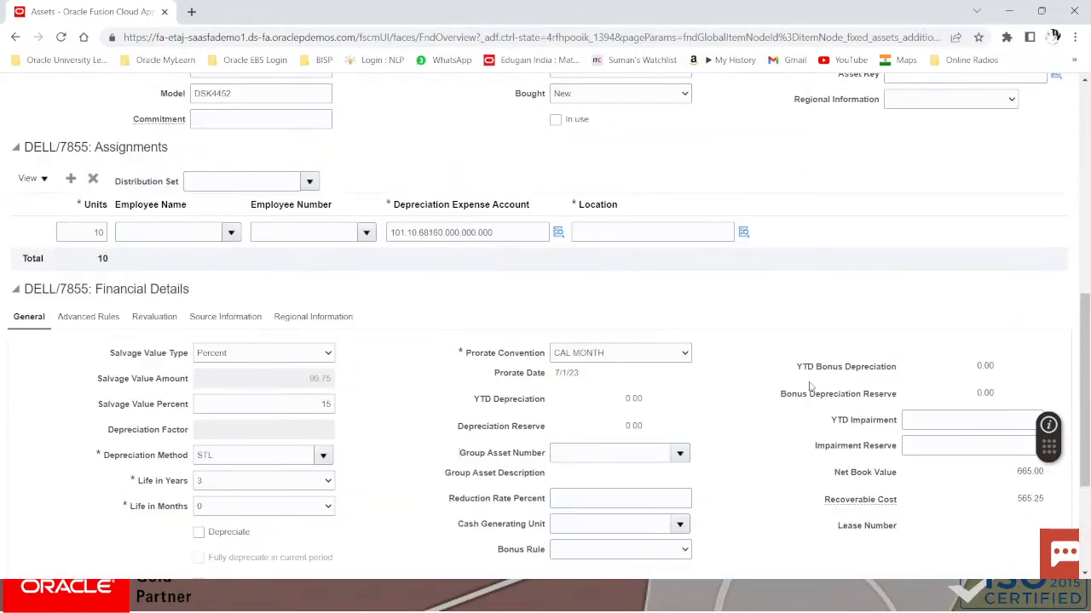
click(220, 330)
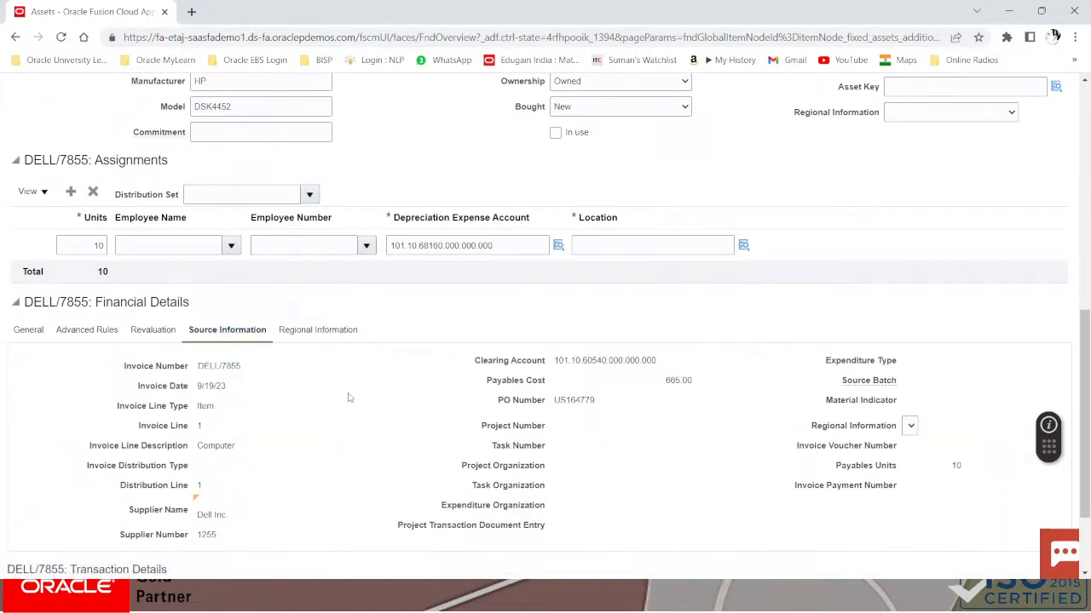
scroll(350, 398, down, 1)
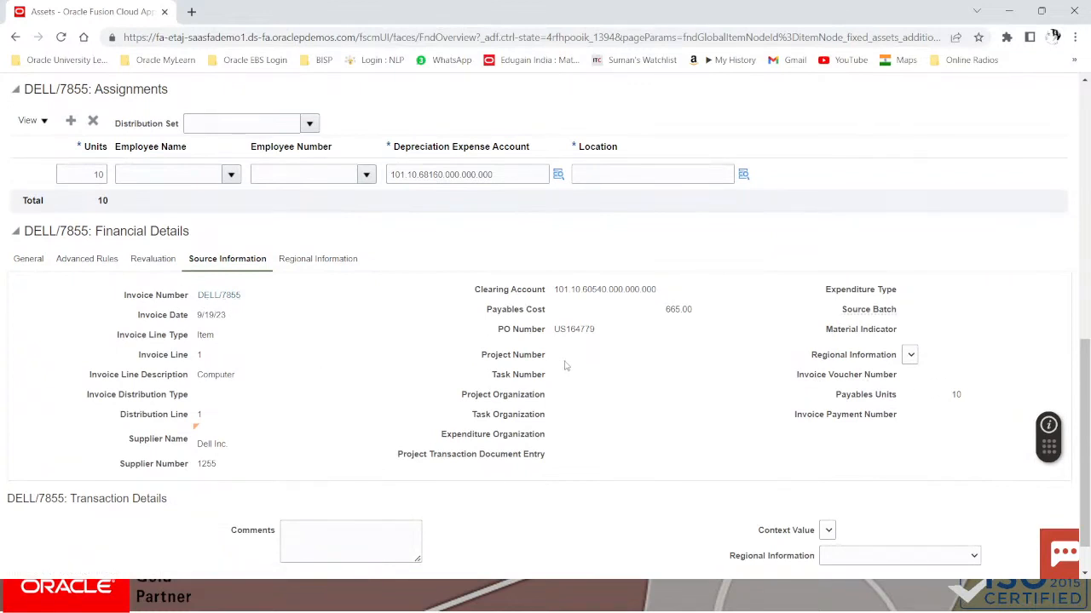
scroll(564, 365, down, 1)
Search the location combinations and assign USA, CALIFORNIA, SEATTLE, OFFICE as the asset's location in the assignments
scroll(562, 366, up, 3)
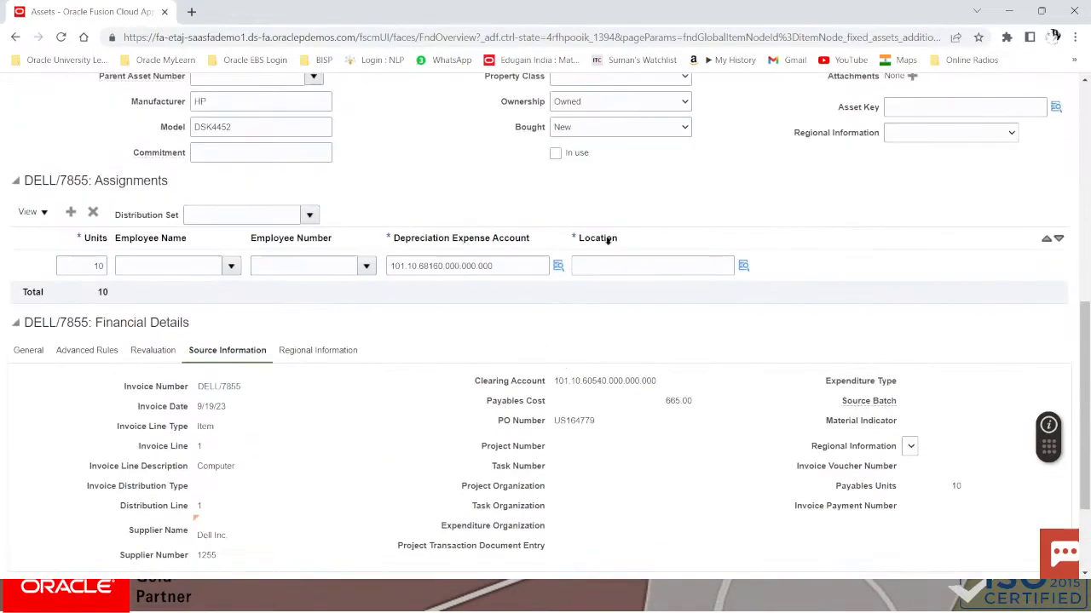
click(743, 265)
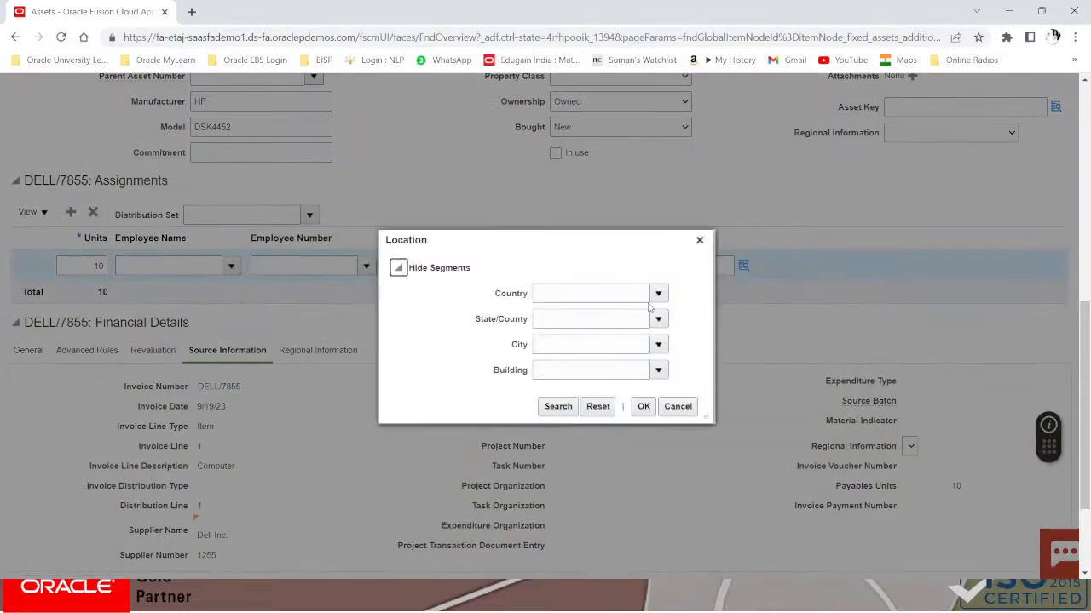
click(555, 411)
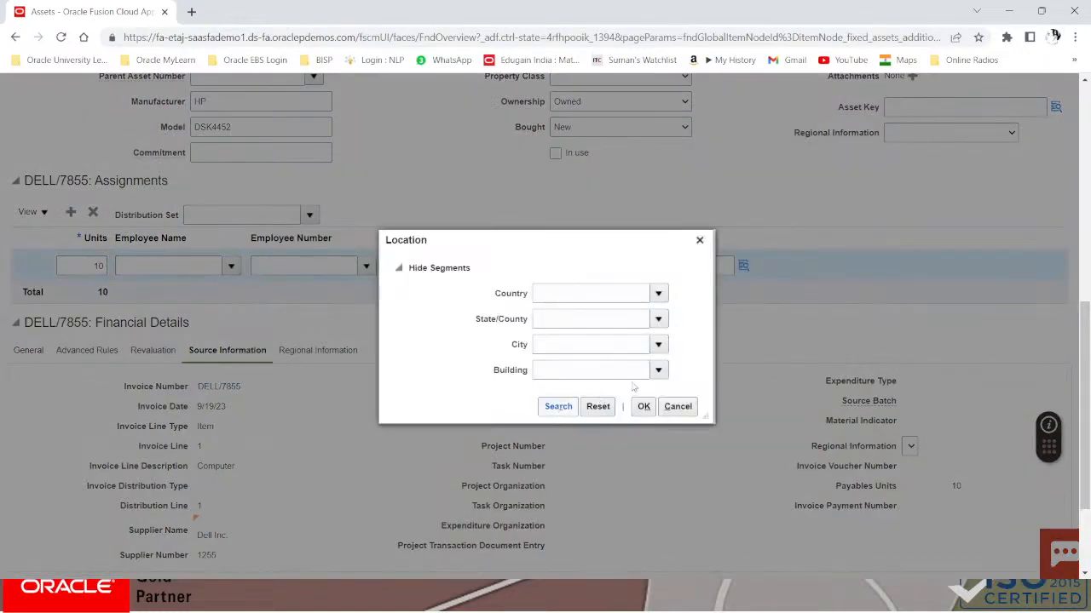
drag(706, 352, 711, 456)
scroll(573, 441, down, 6)
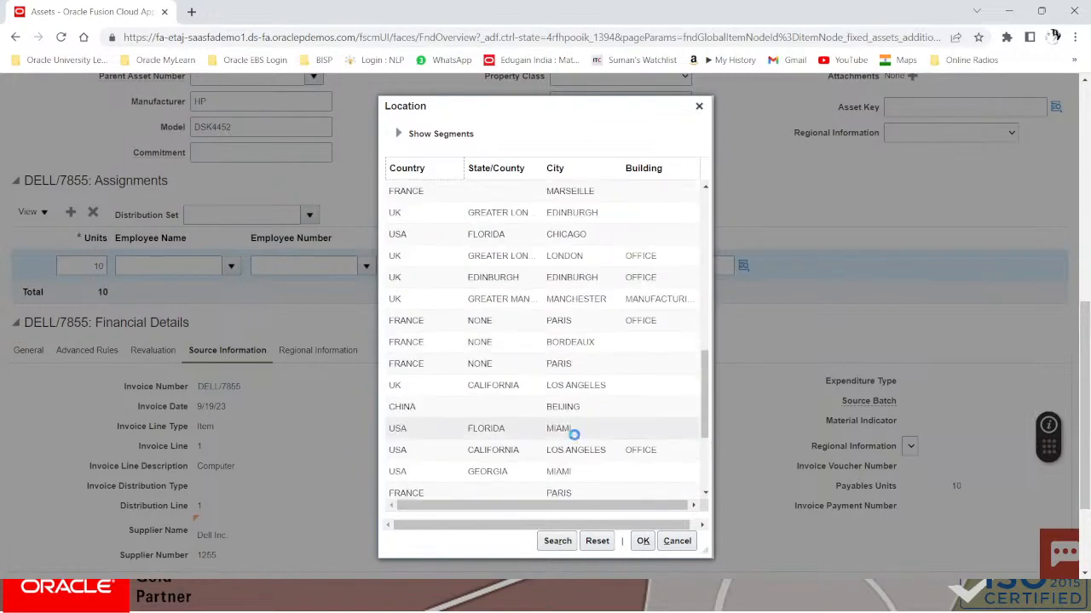
scroll(612, 428, down, 3)
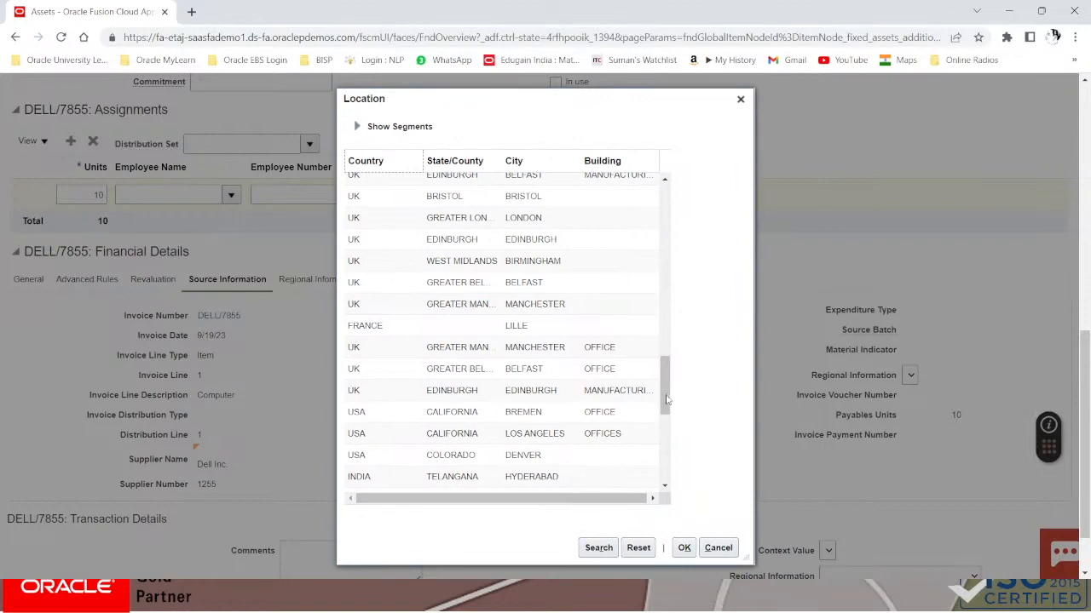
drag(667, 400, 667, 479)
scroll(581, 461, down, 2)
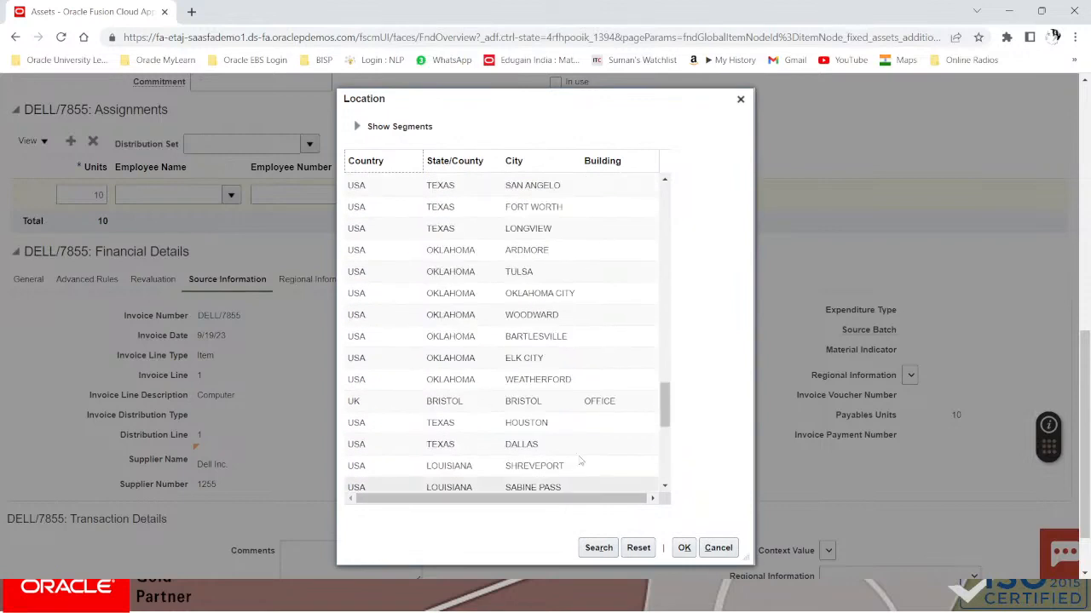
scroll(580, 461, down, 5)
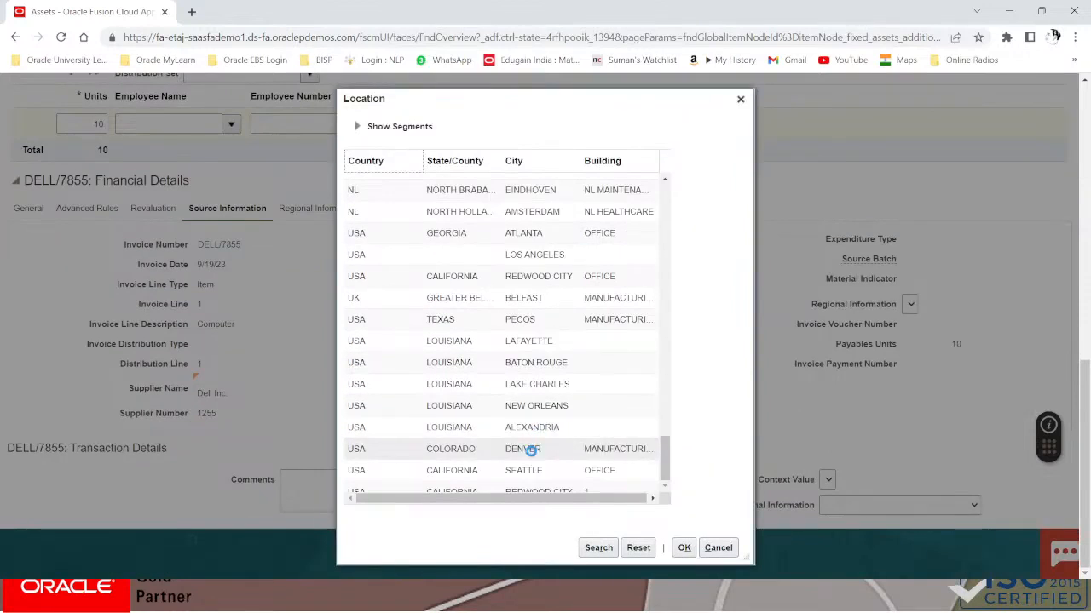
click(535, 470)
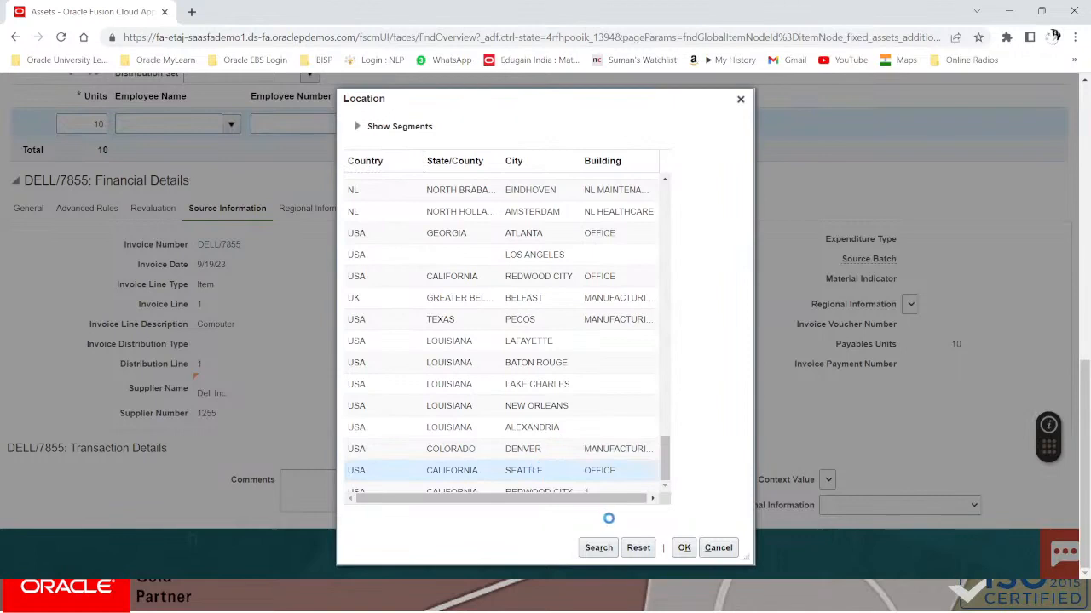
click(683, 548)
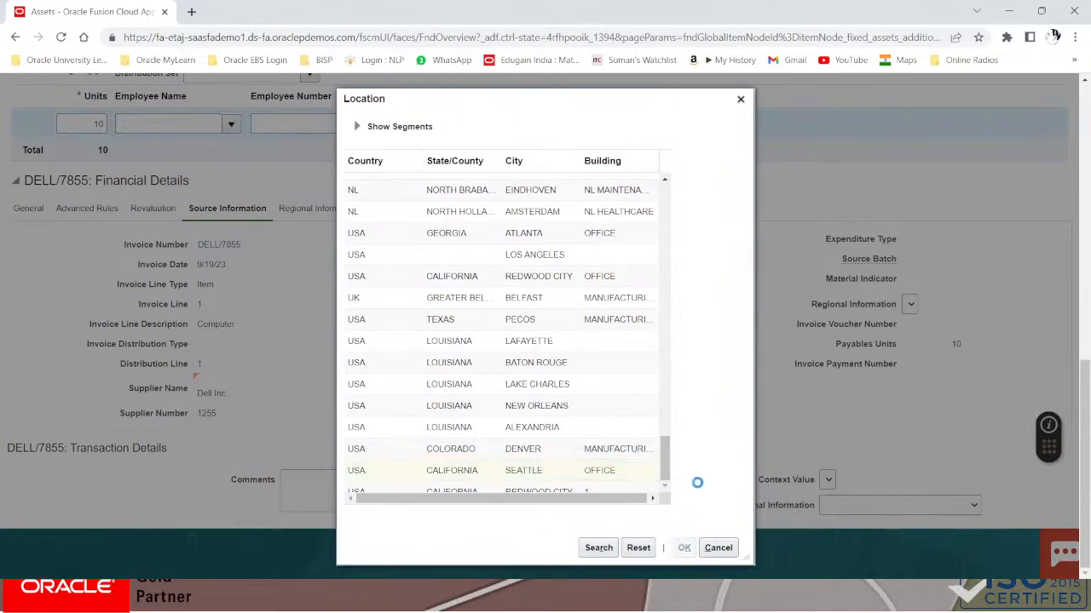
Save and close the edited source line for invoice DELL/7855
scroll(645, 379, up, 3)
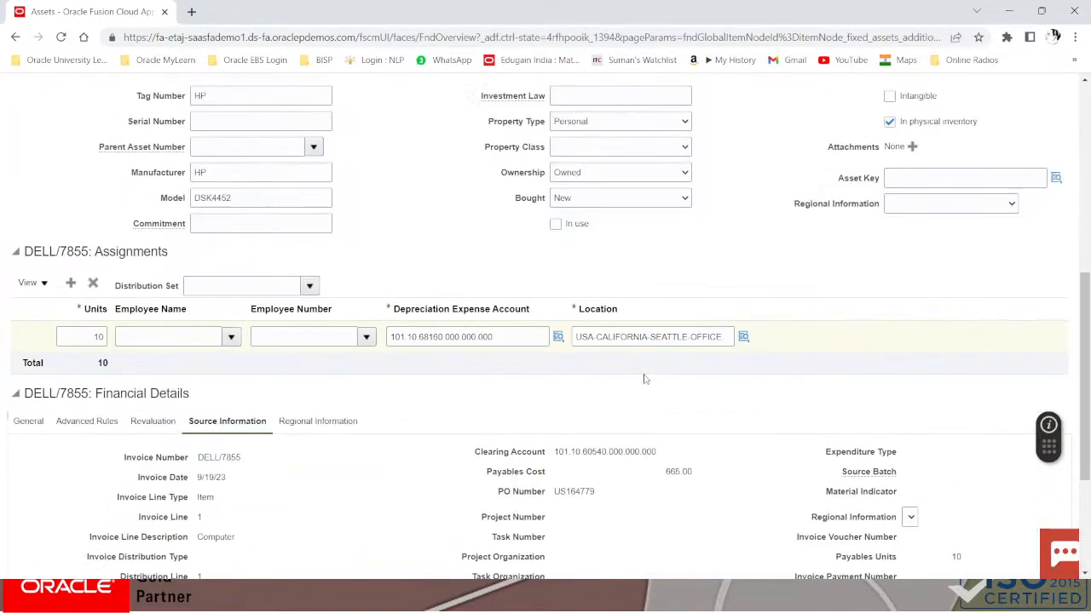
scroll(645, 379, up, 6)
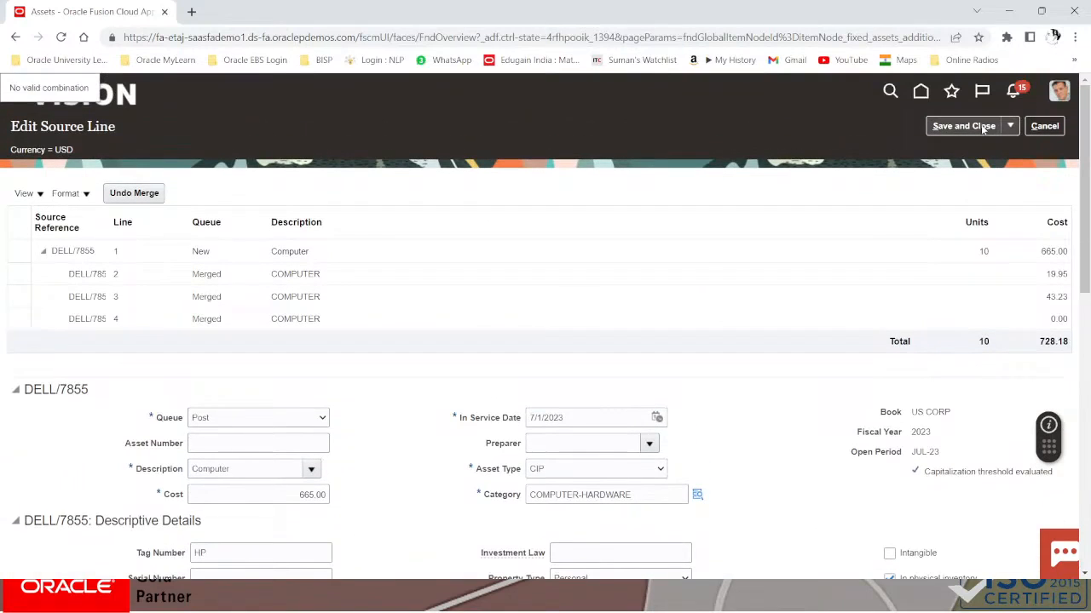
click(963, 127)
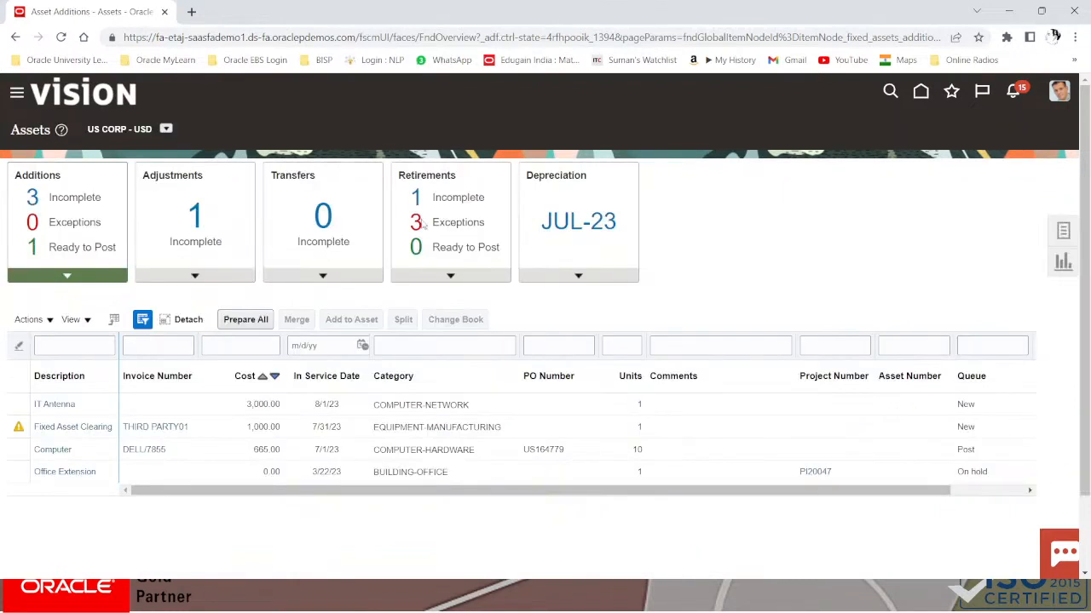
List the additions that are ready to post, select the Computer line and post all, dismissing the message
click(76, 248)
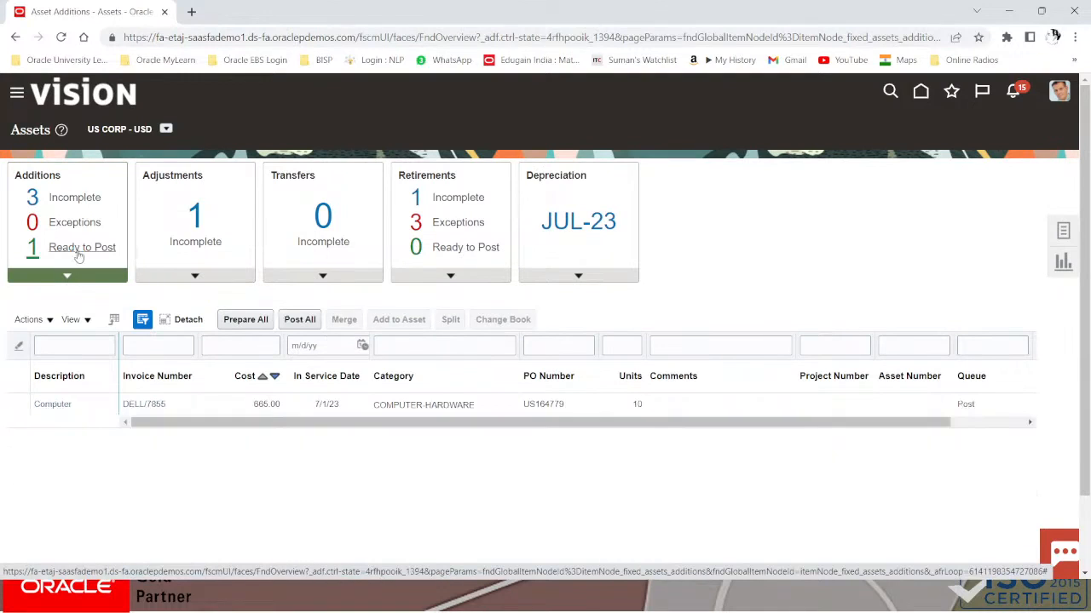
click(23, 403)
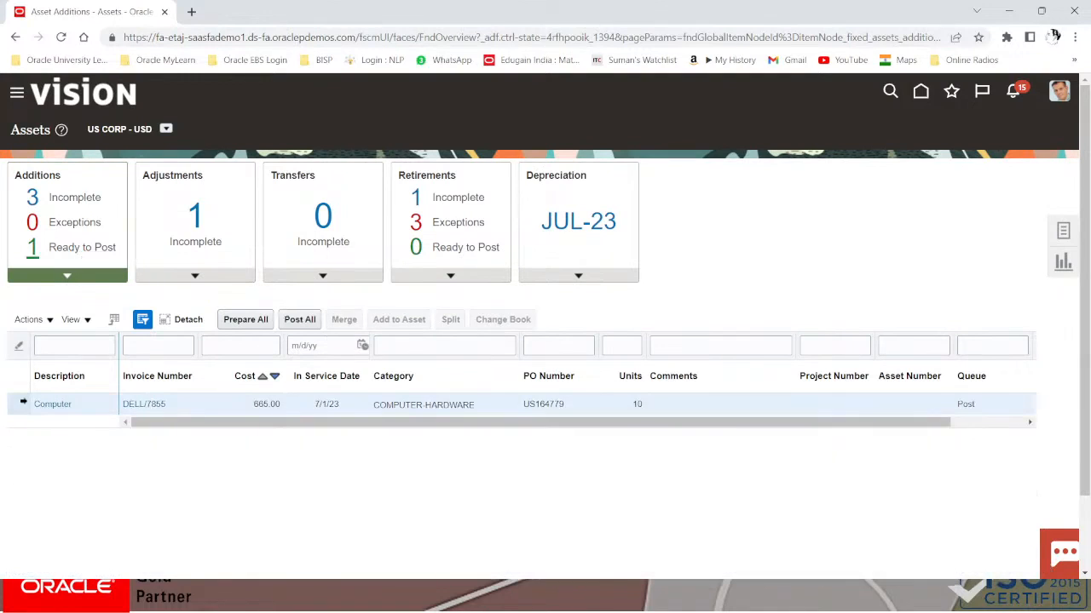
click(300, 319)
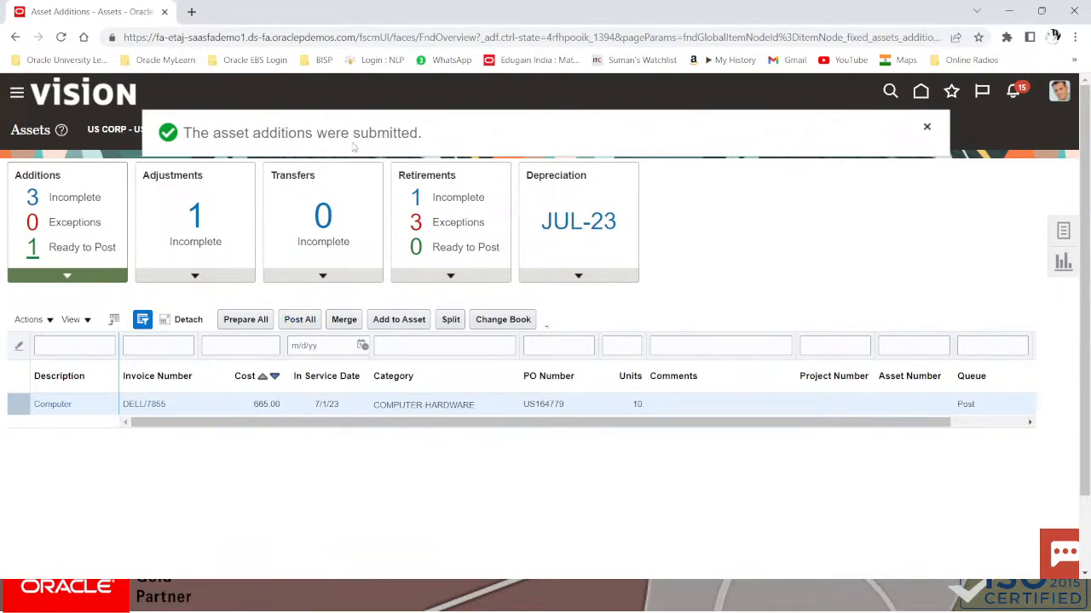
click(927, 128)
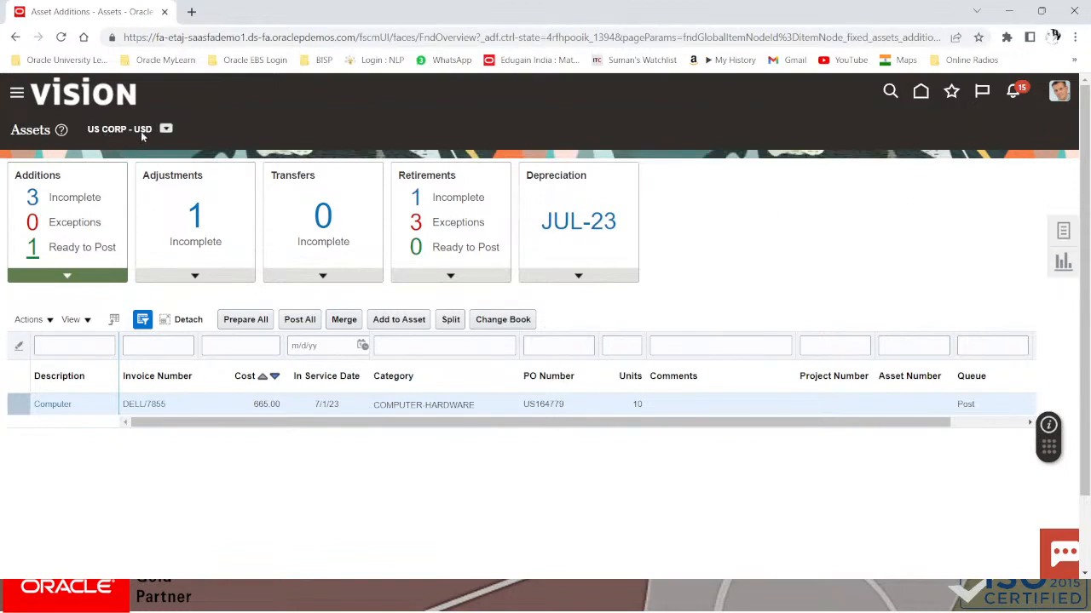
Go to Asset Inquiry from the home page and open the Computer asset among the recent US CORP additions
click(918, 92)
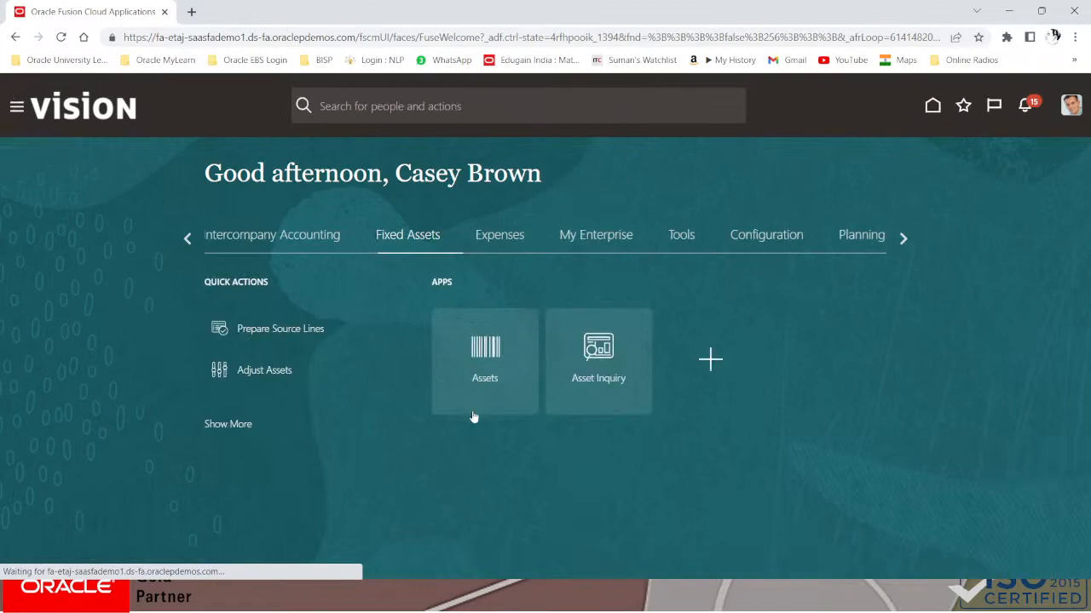
click(598, 381)
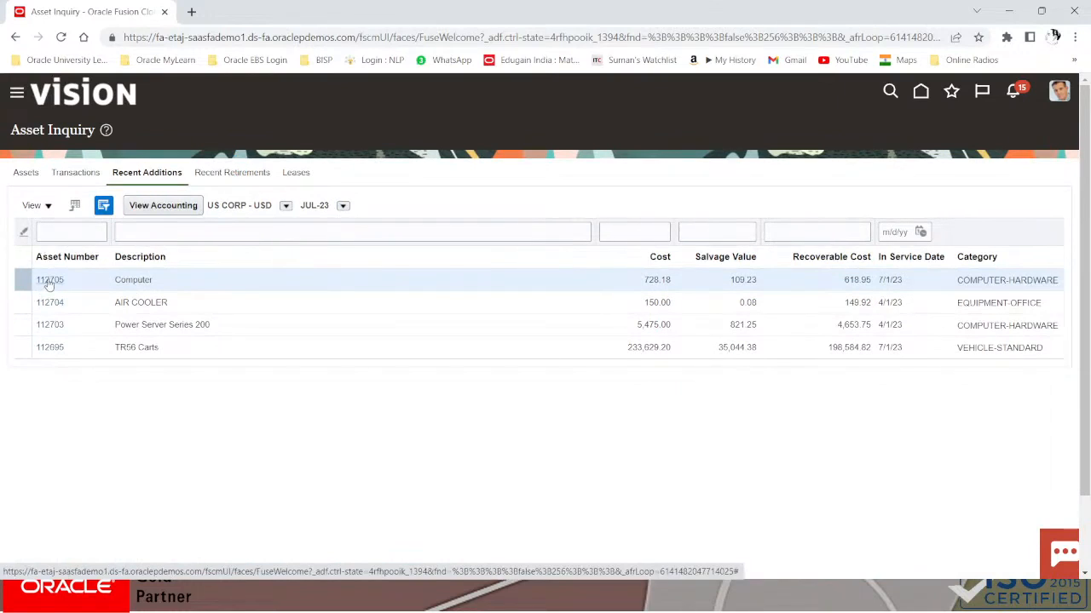
click(48, 280)
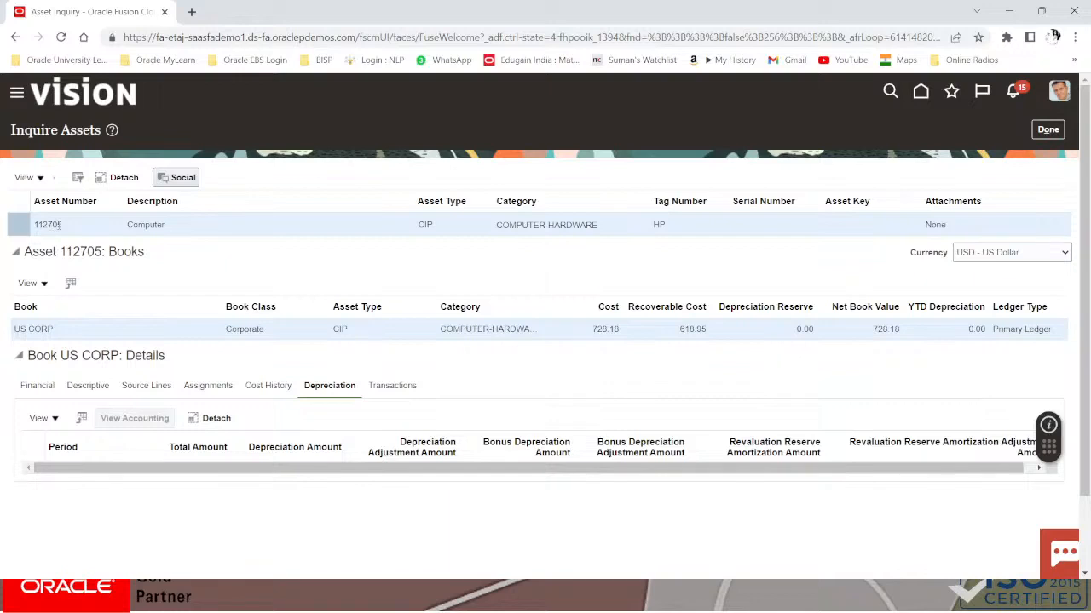
Review the Computer asset's financial details, including net book value, salvage value, life in years and prorate date, and close the inquiry
scroll(230, 294, down, 2)
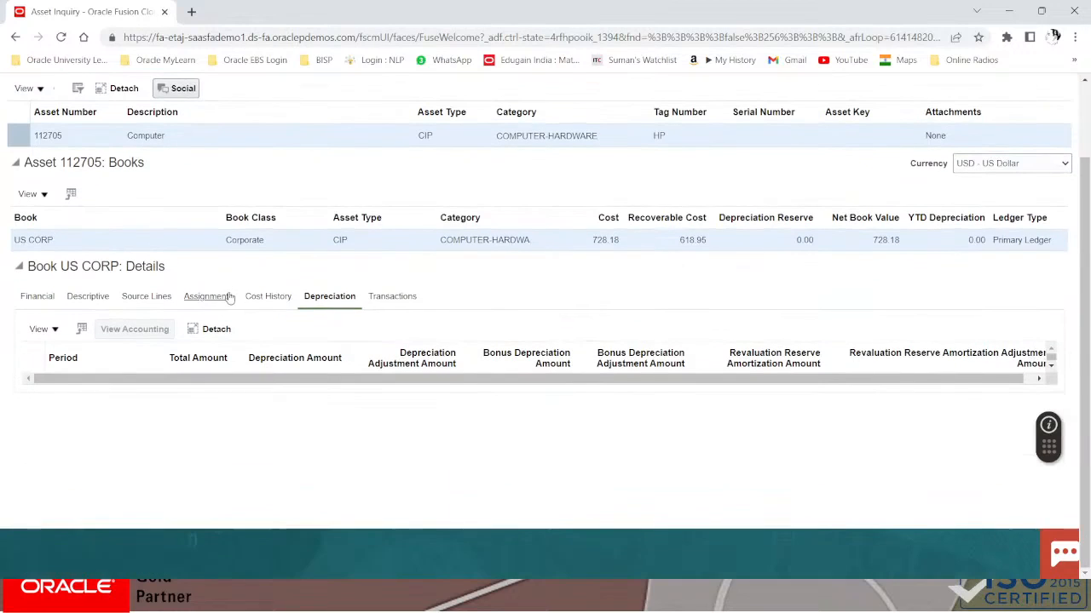
click(39, 300)
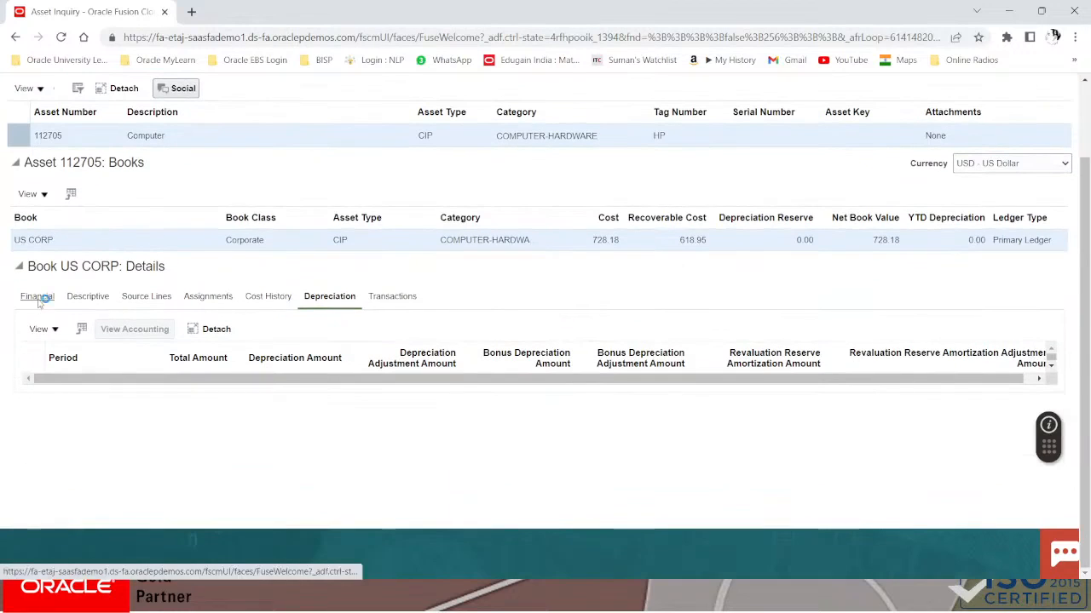
scroll(419, 409, down, 3)
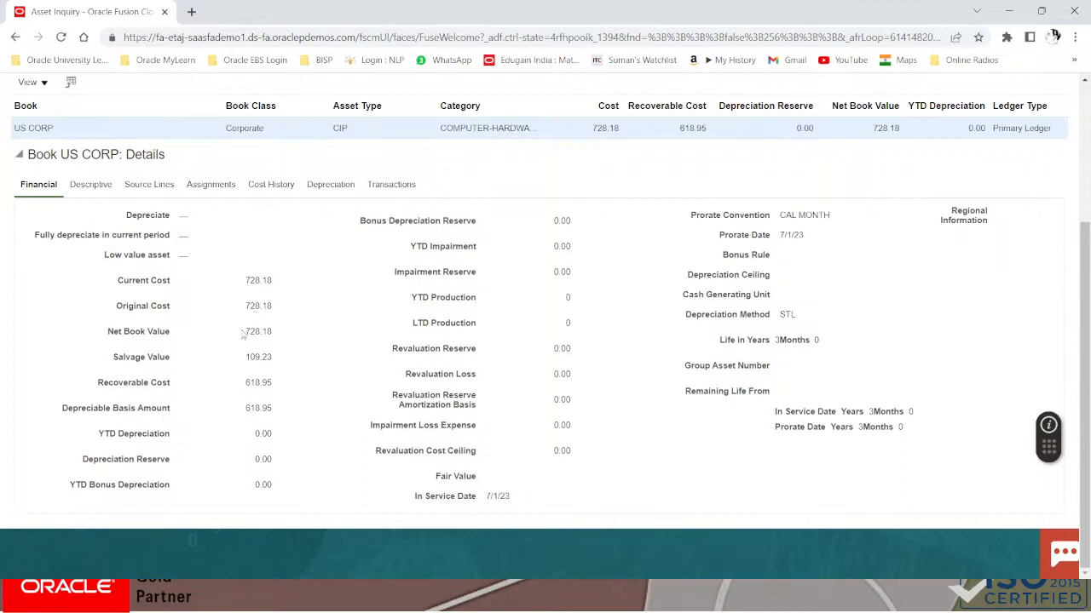
drag(243, 333, 297, 333)
drag(244, 358, 288, 364)
drag(773, 340, 785, 342)
drag(818, 236, 776, 241)
scroll(741, 297, up, 3)
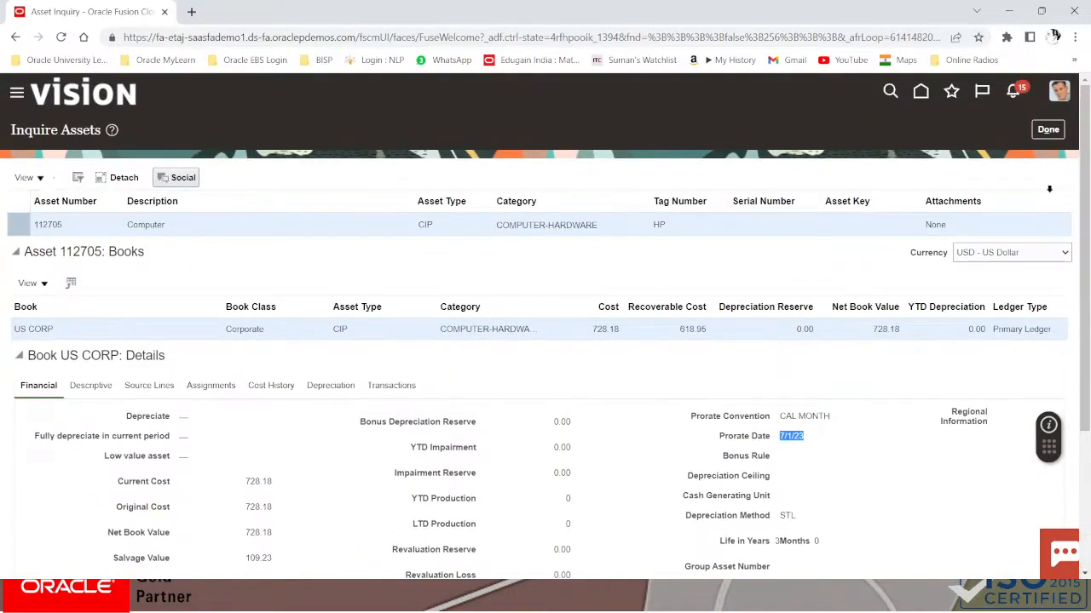
click(1048, 132)
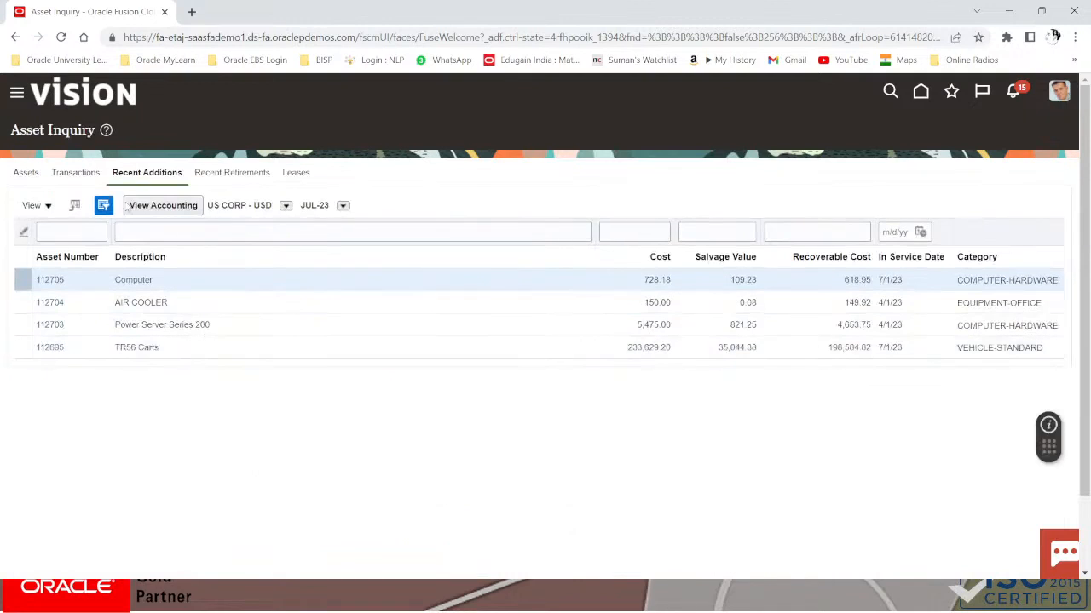
Reopen the Computer asset and review its source lines, cost history and depreciation in the US CORP book
click(56, 278)
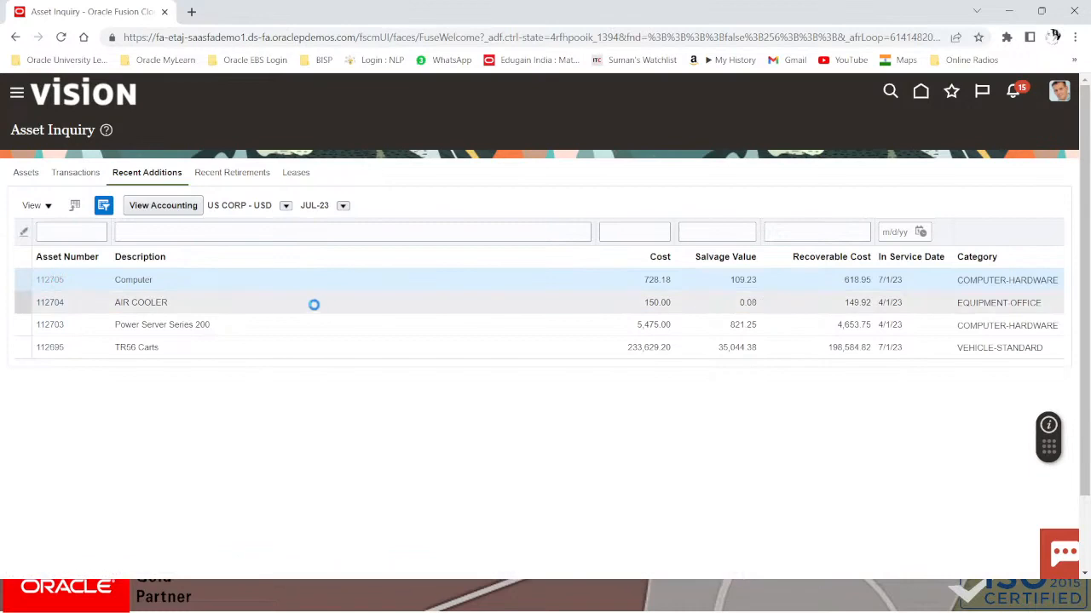
scroll(183, 326, down, 2)
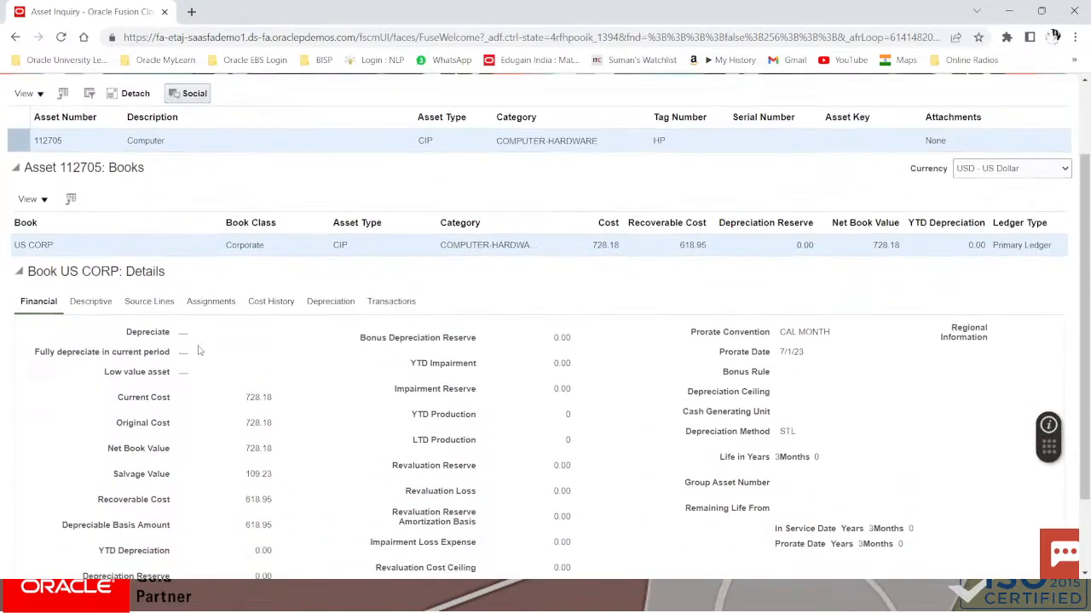
click(158, 247)
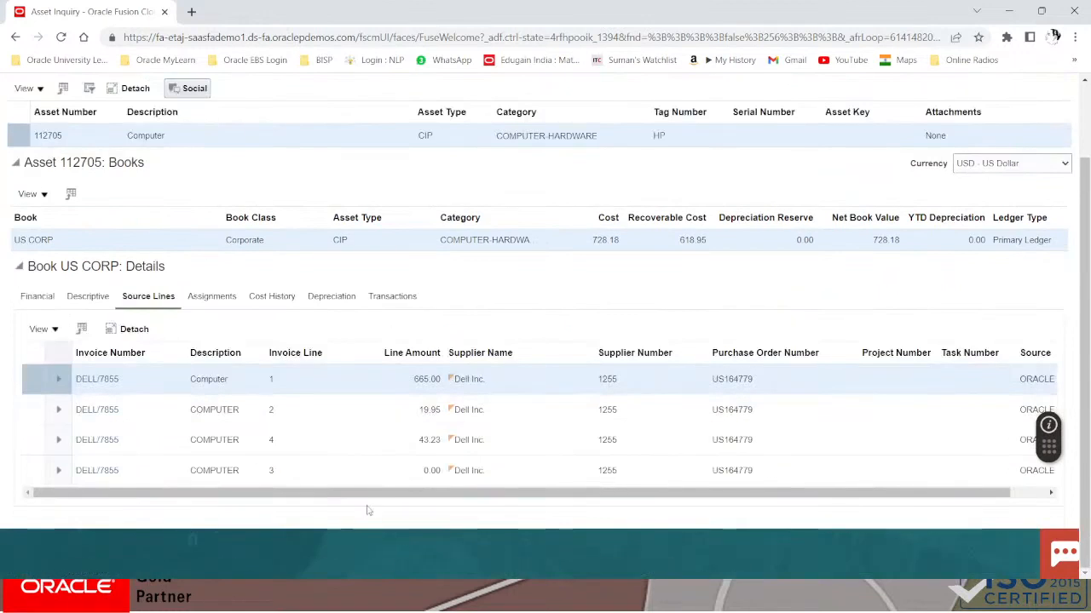
drag(375, 493, 412, 493)
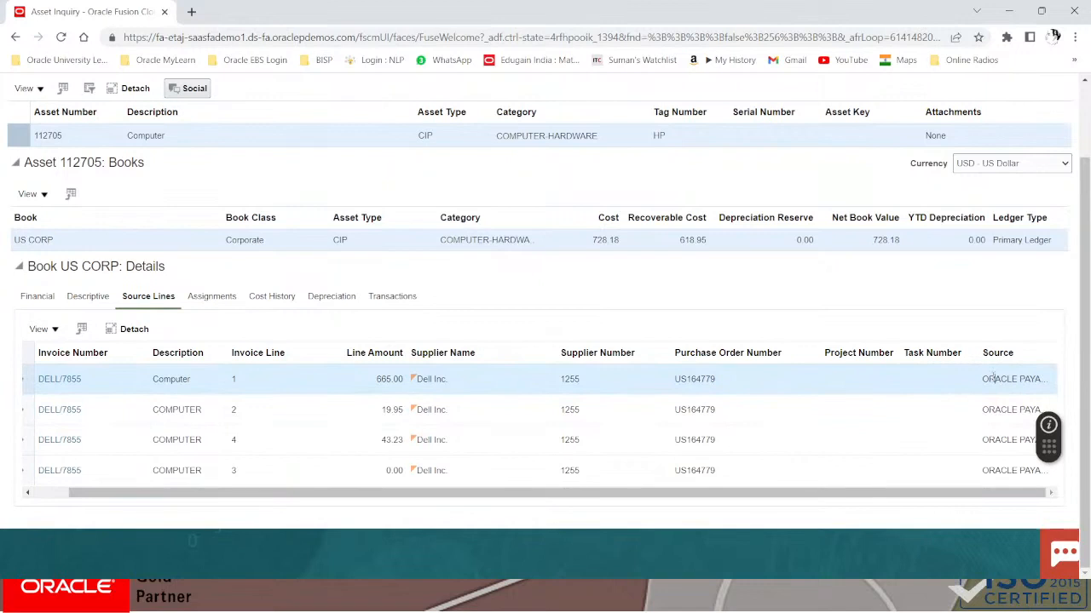
click(275, 297)
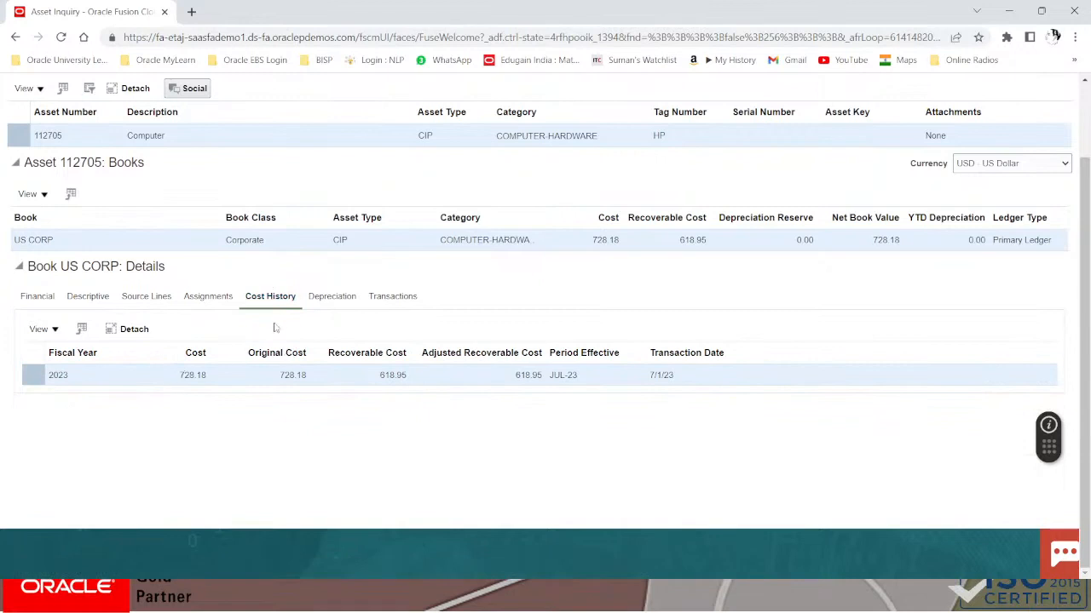
click(335, 303)
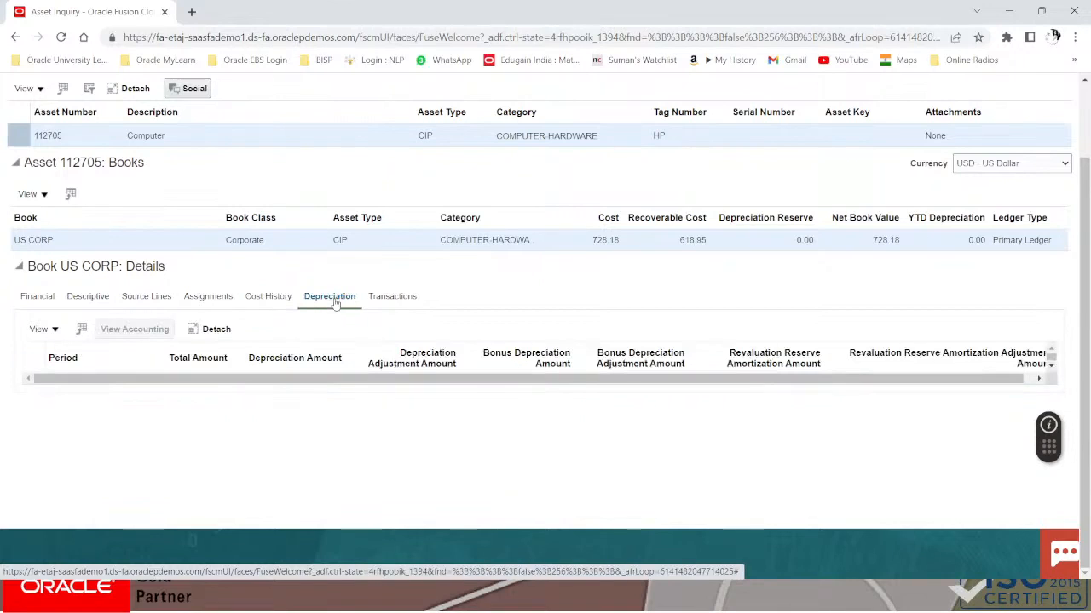
Examine the asset's transactions, checking the details of the CIP addition and the Transfer in
click(407, 297)
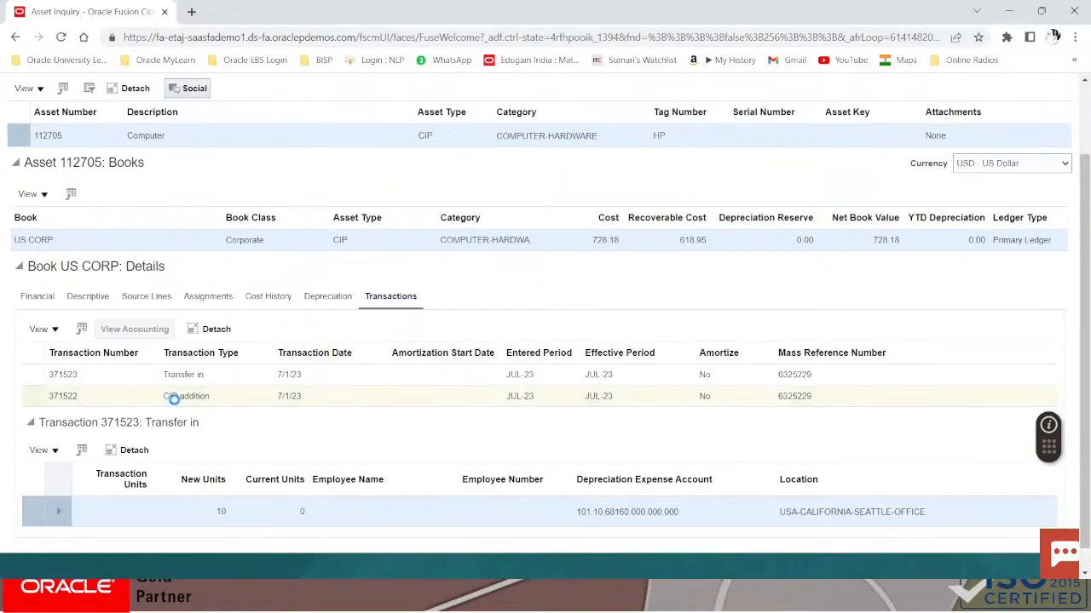
click(215, 397)
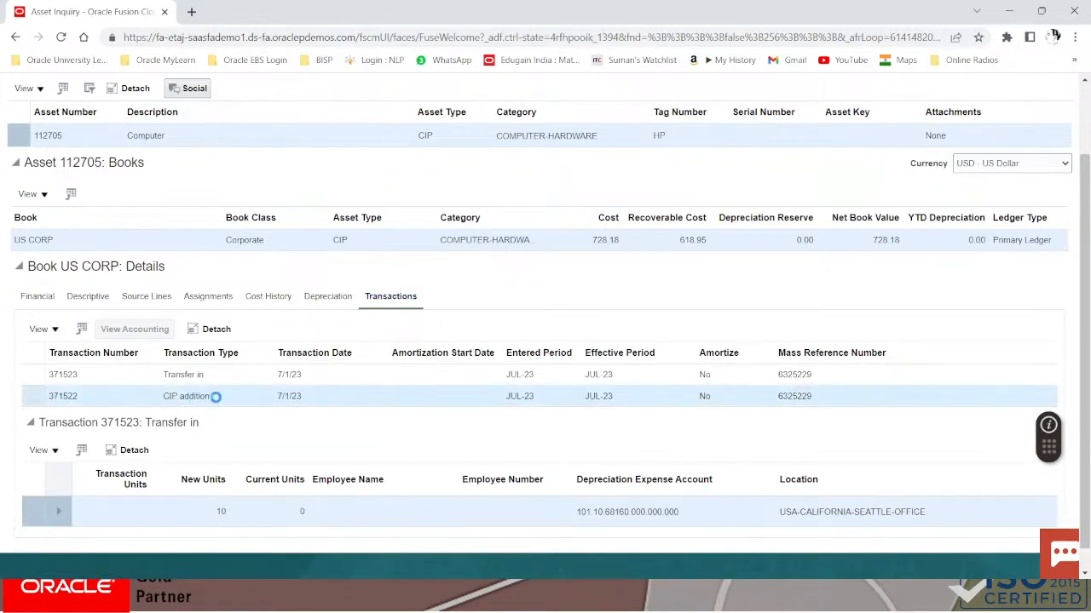
scroll(219, 402, down, 1)
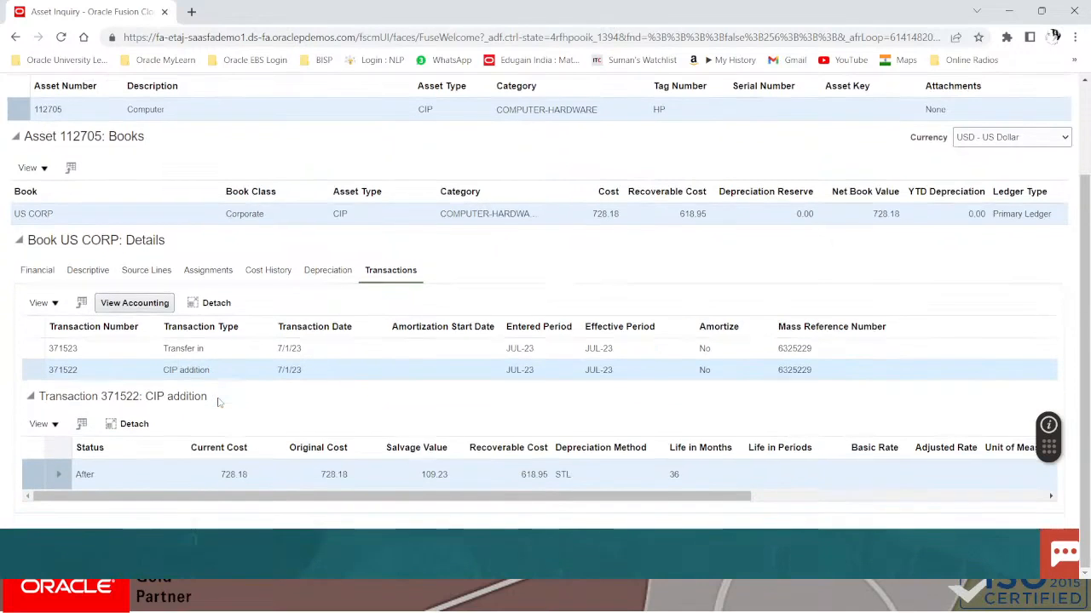
click(194, 349)
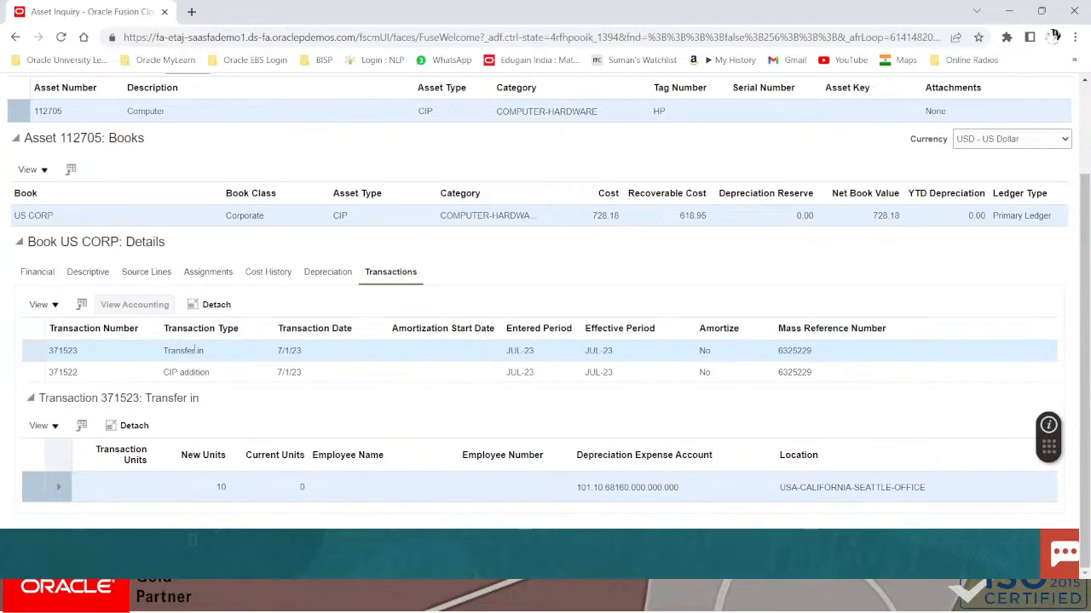
Switch to the PowerPoint slide show and display its closing Thank you slide
key(alt+Tab)
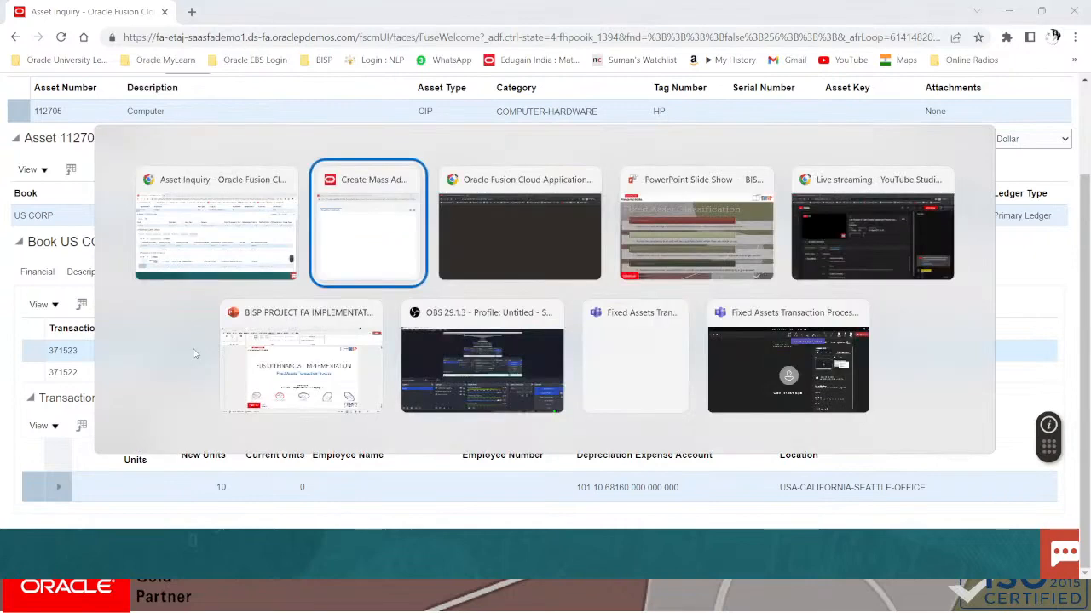
key(Tab)
key(Tab)
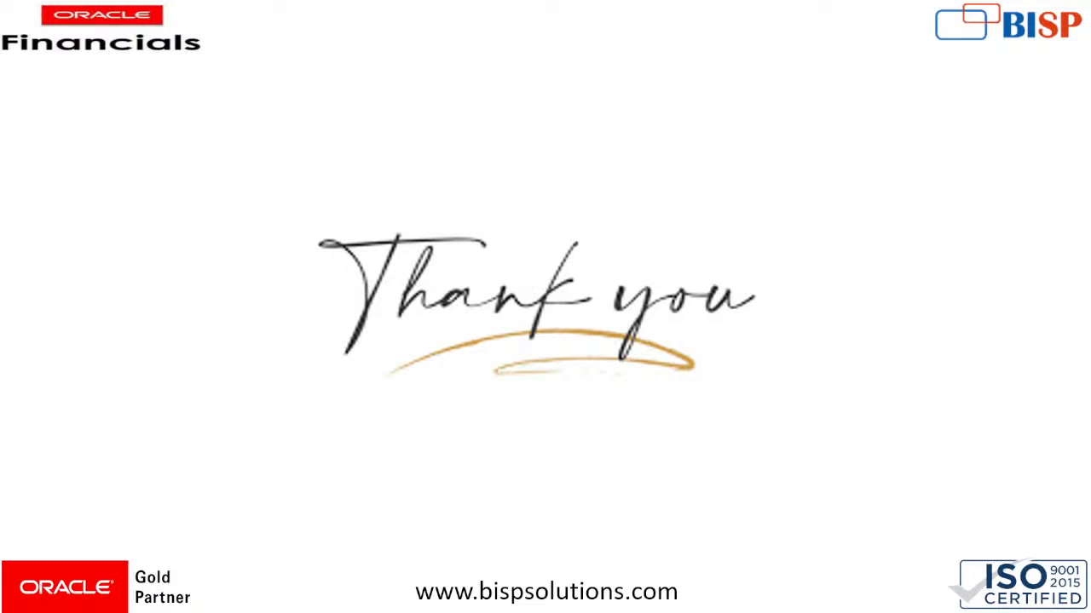
Switch from the slide show to the YouTube Studio live streaming page
key(alt+Tab)
key(Tab)
key(Tab)
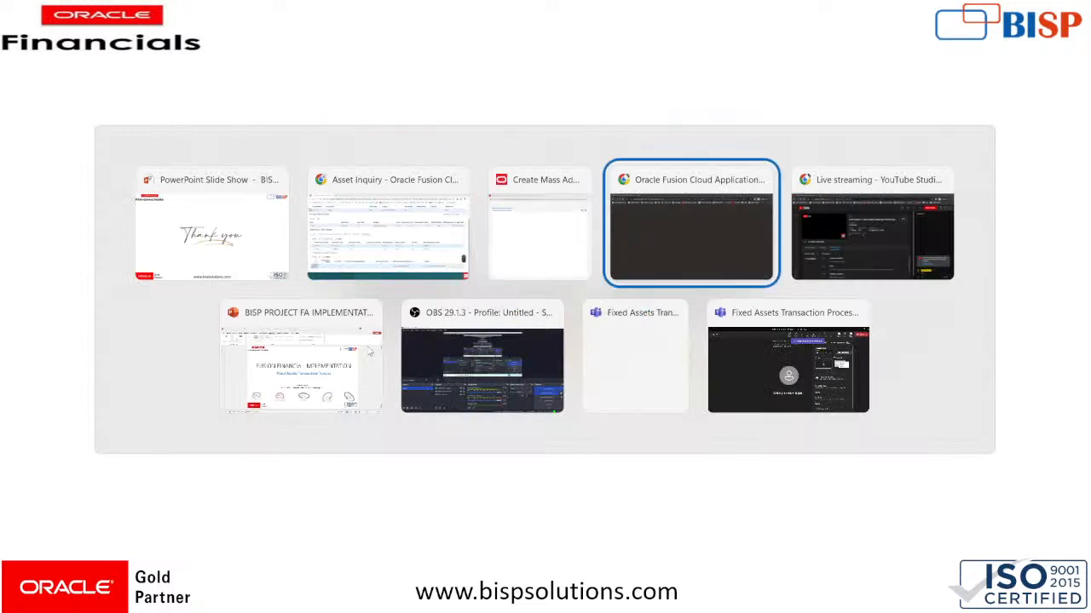
key(Tab)
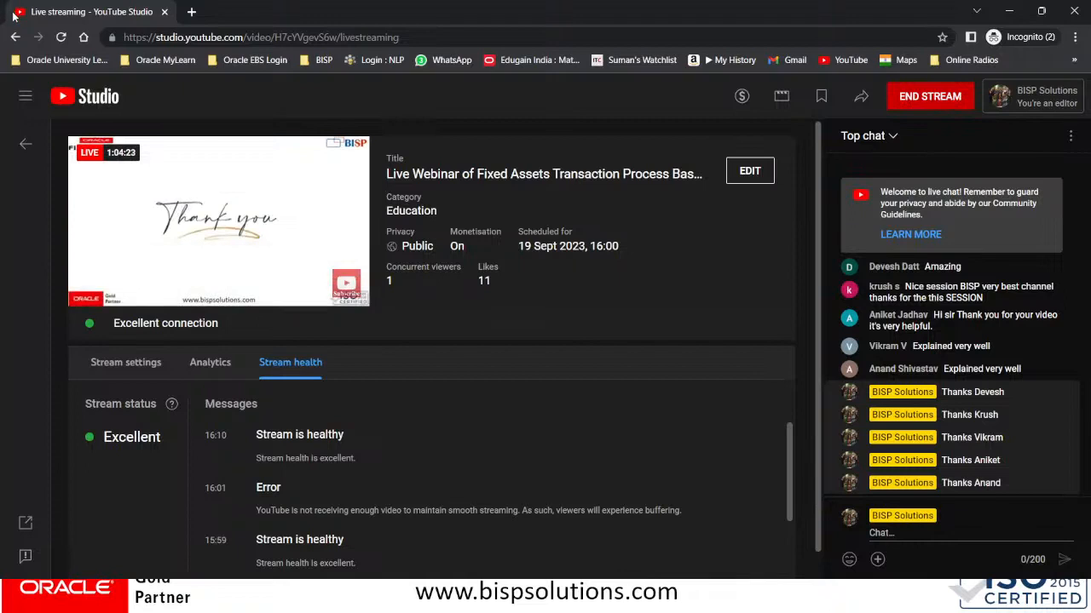
Try to capture the live stream page using Snipping Tool just once, and maximize the browser window again
key(super+shift+s)
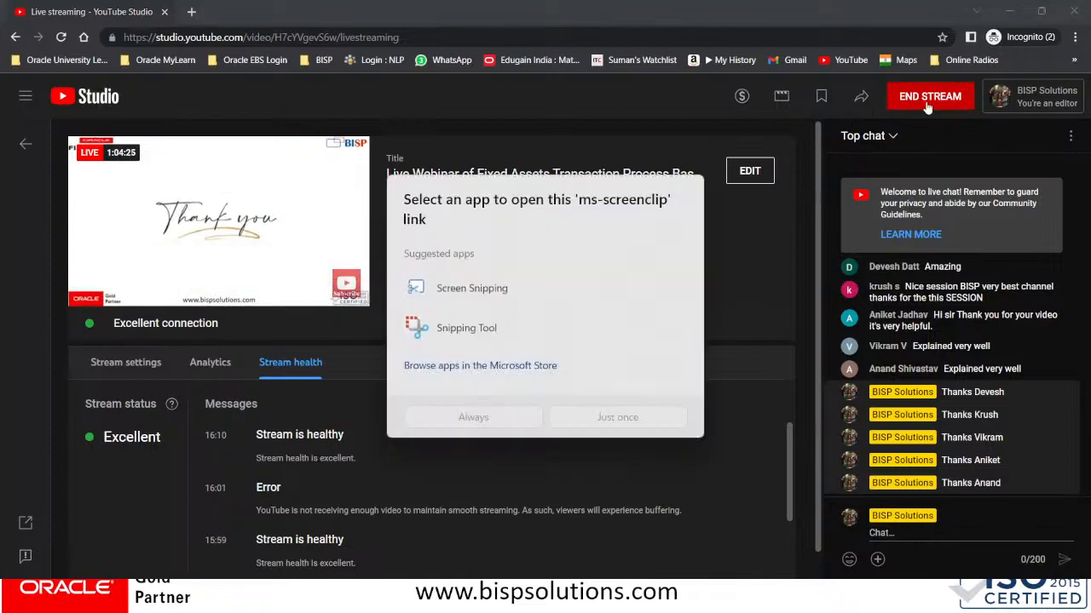
click(451, 325)
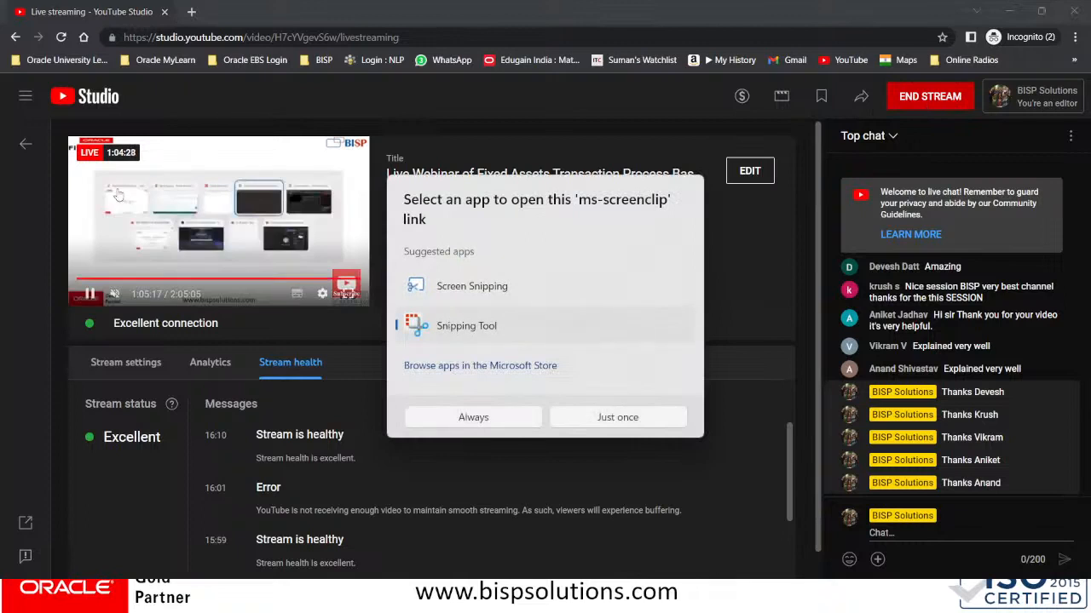
click(599, 418)
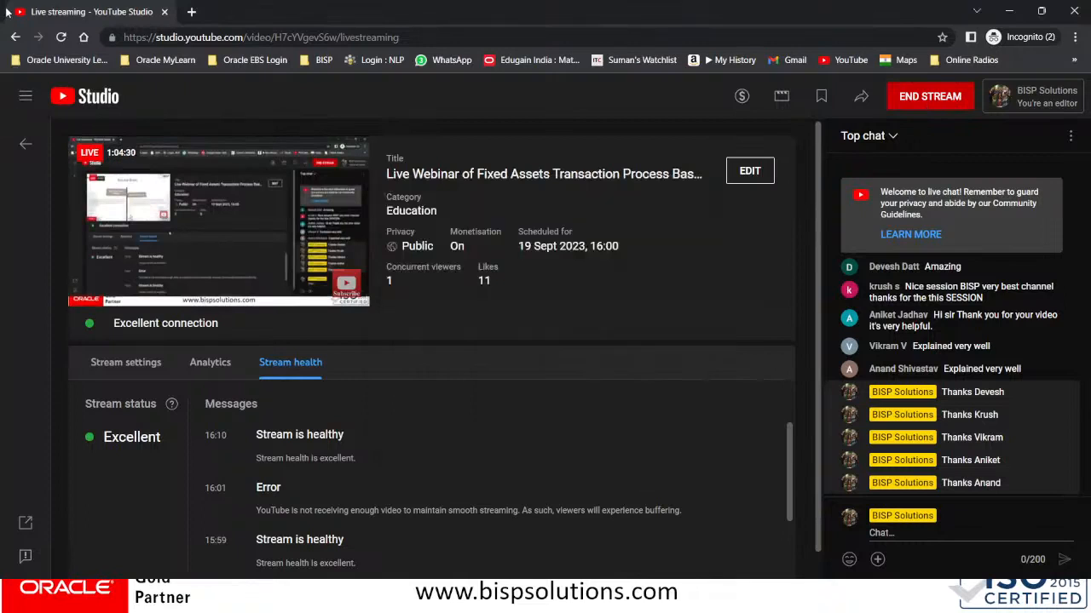
drag(7, 10, 601, 267)
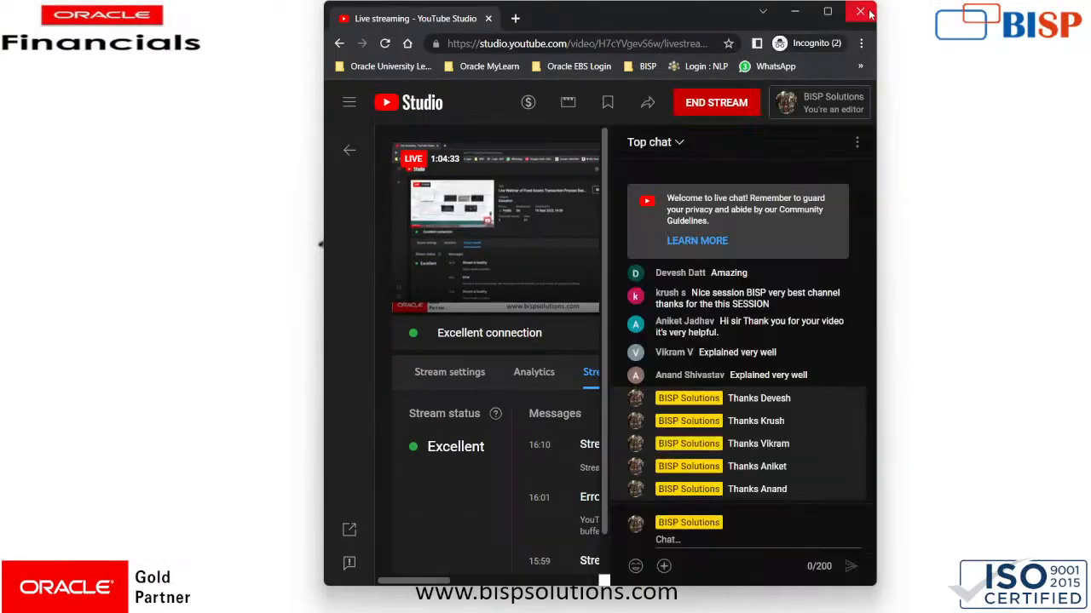
click(826, 11)
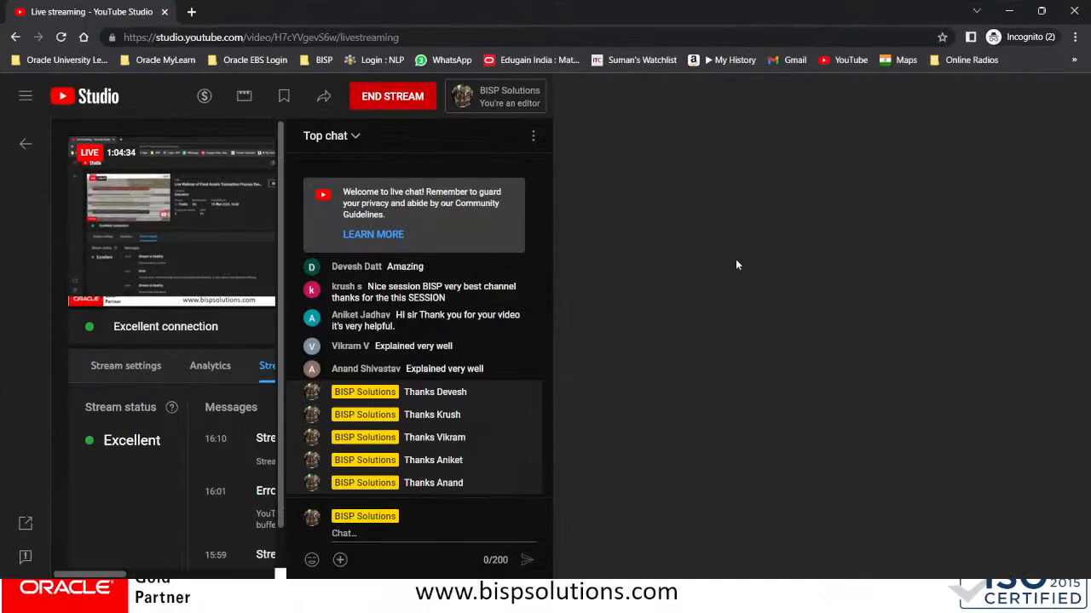
Bring up the YouTube Studio live stream page again and request to end the stream
click(1009, 12)
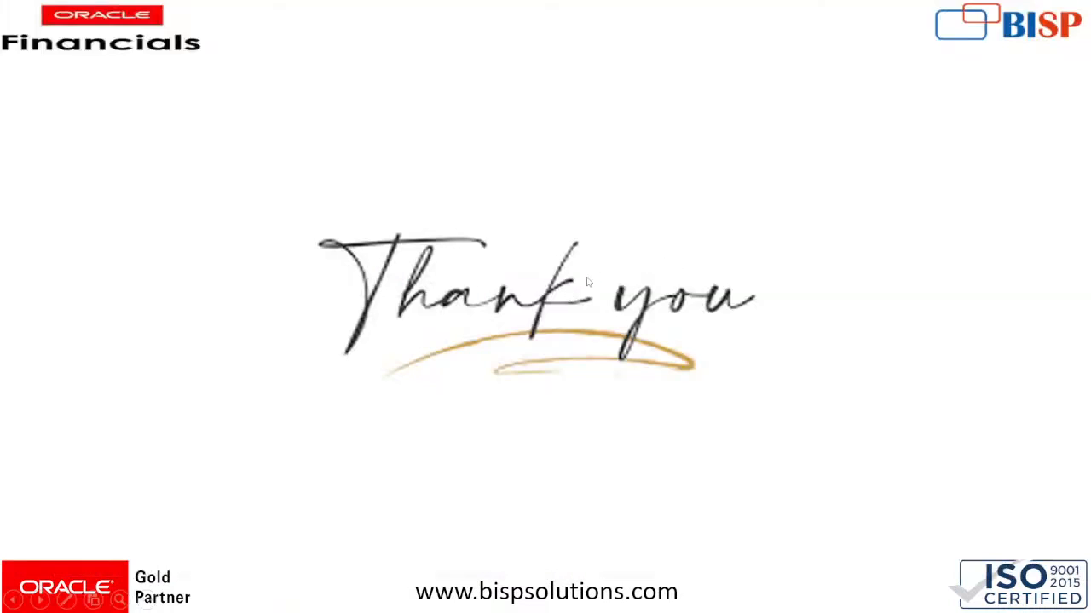
key(alt+Tab)
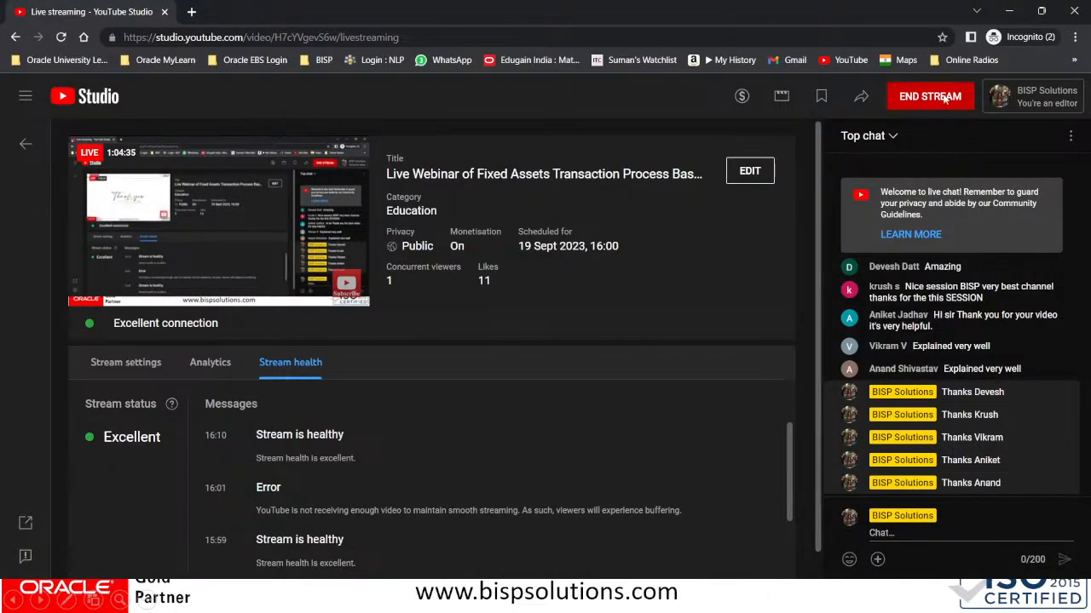
click(930, 96)
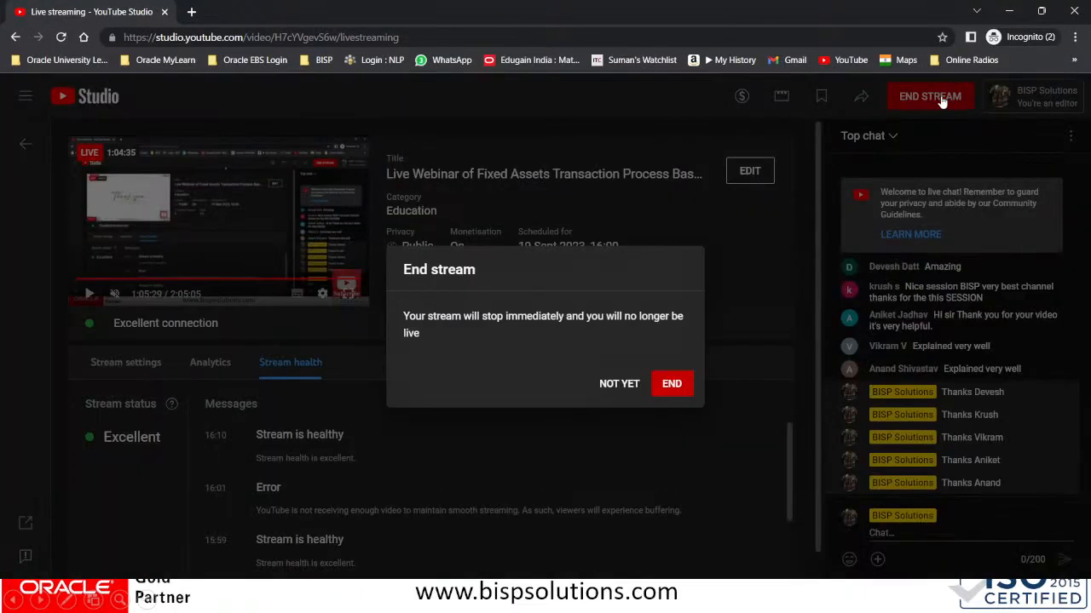